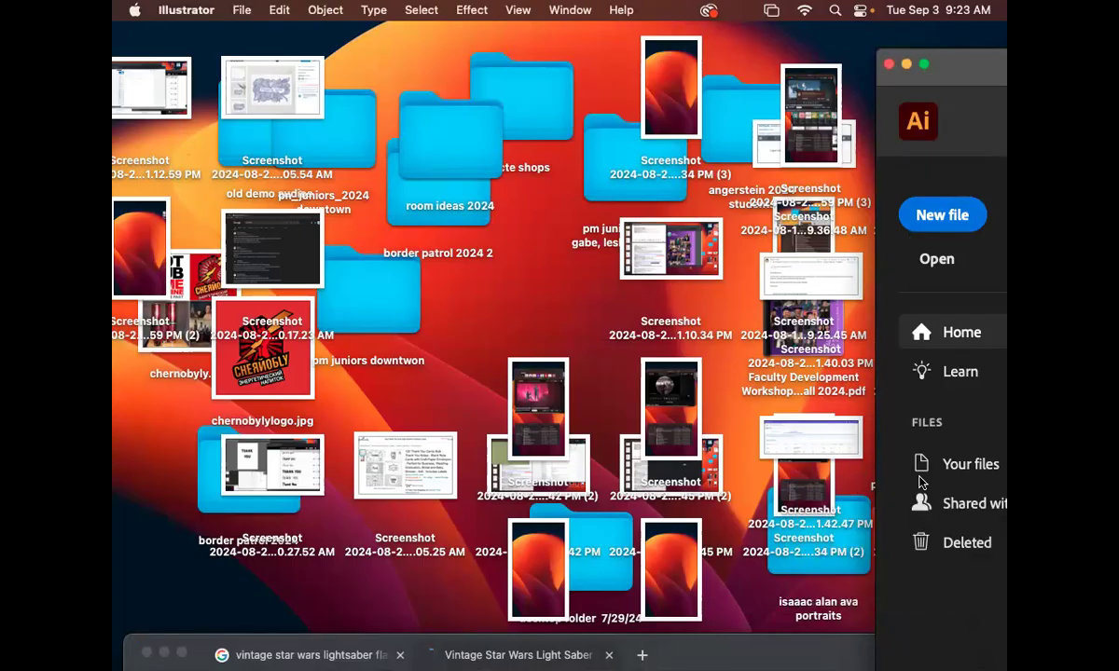
Create a new landscape document 11 in wide and 8.5 in high with one artboard, using inches as the unit.
left_click_drag(955, 76, 189, 7)
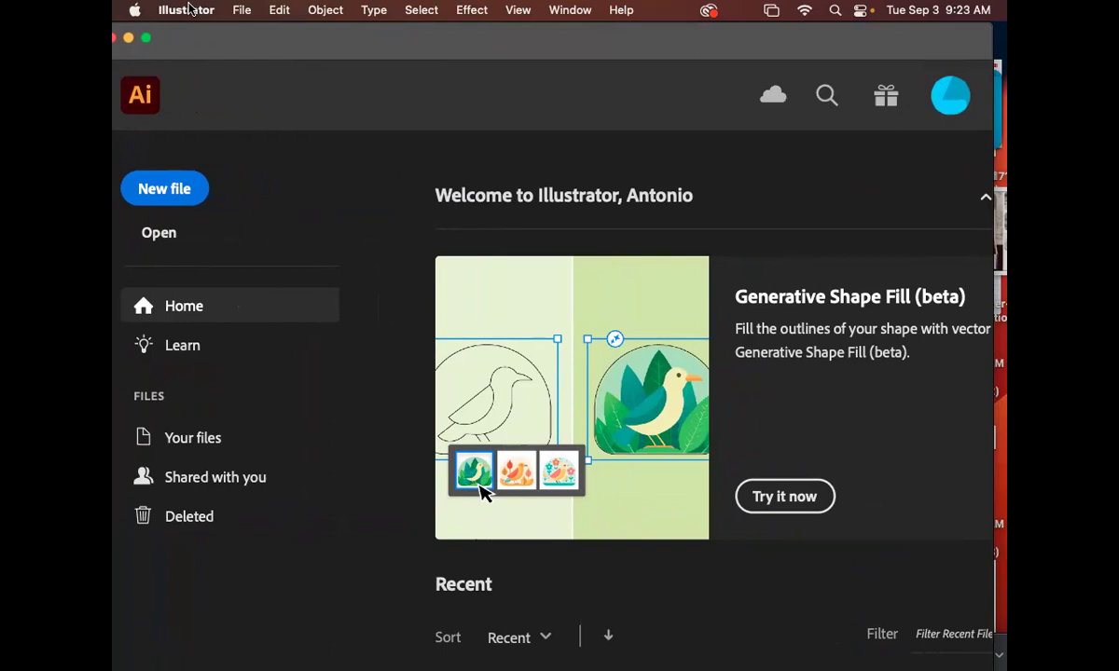
left_click(164, 187)
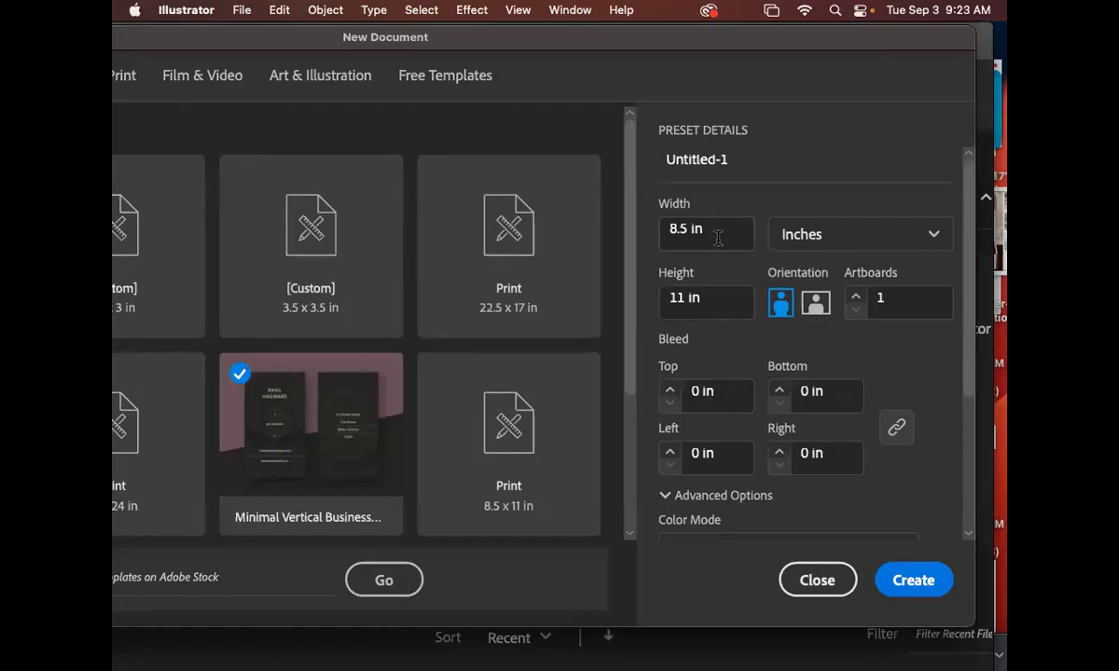
left_click(815, 309)
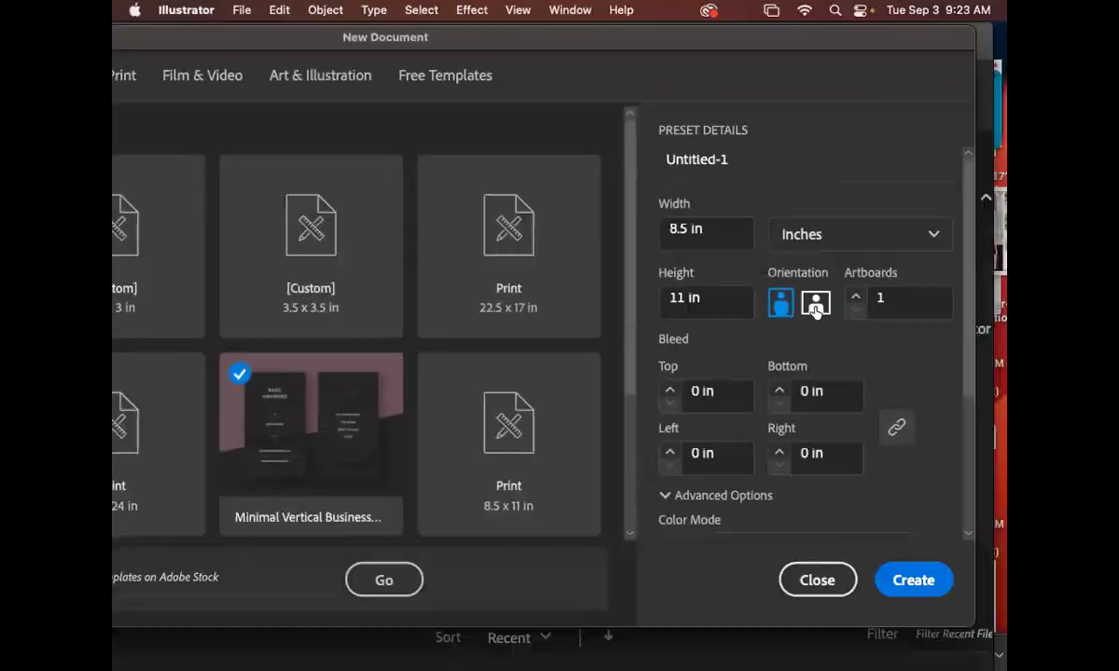
left_click(815, 310)
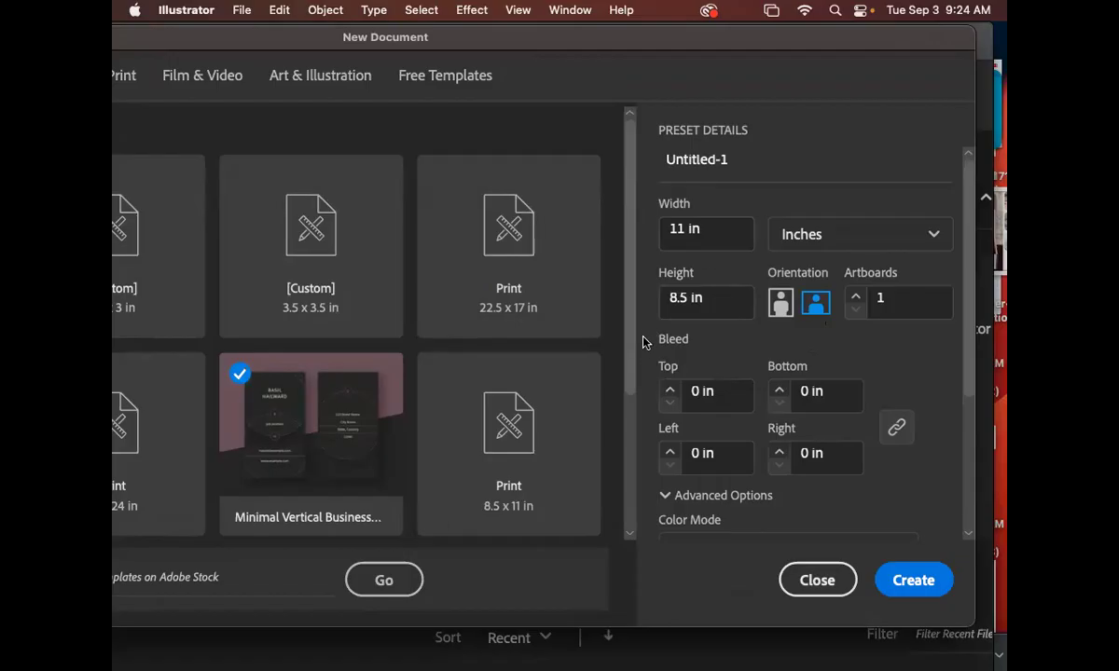
left_click(923, 237)
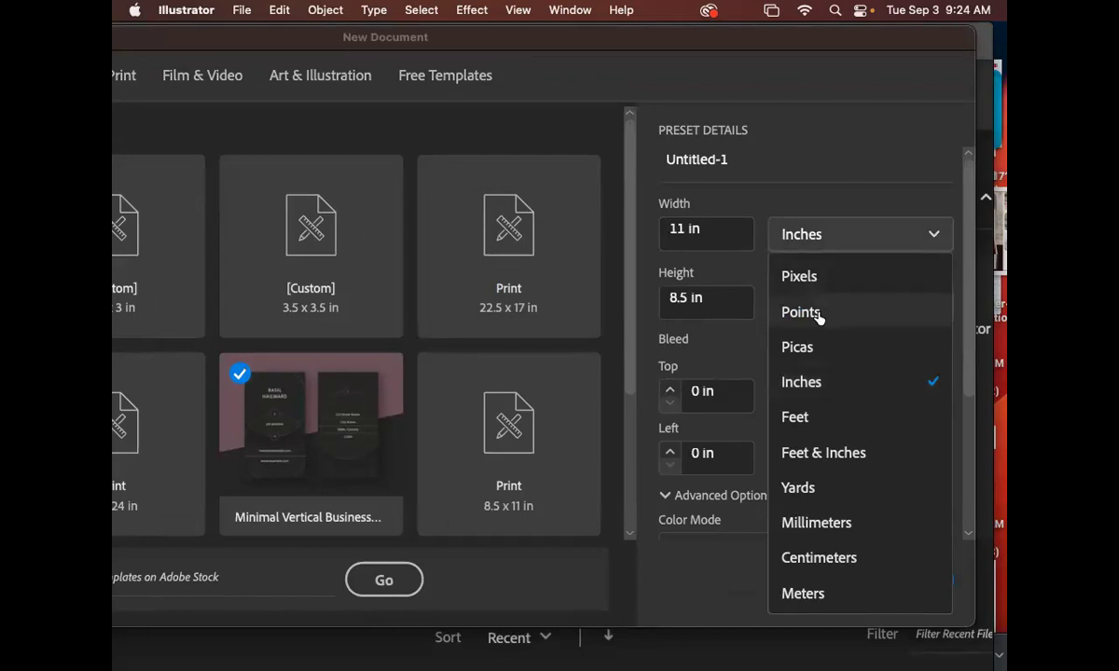
left_click(864, 197)
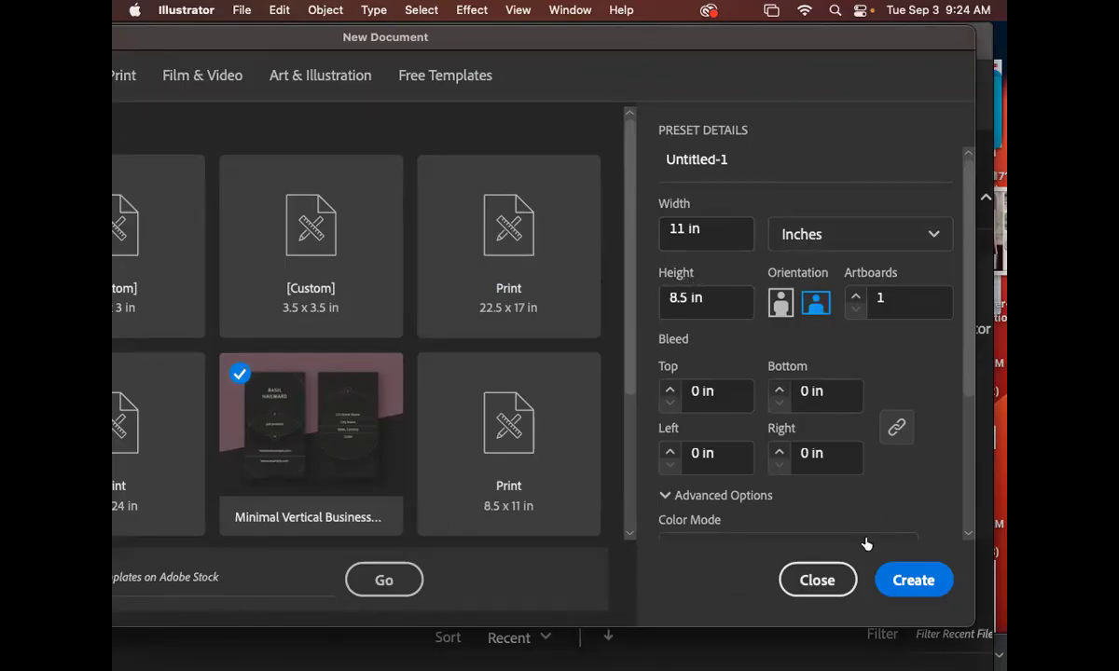
left_click(913, 580)
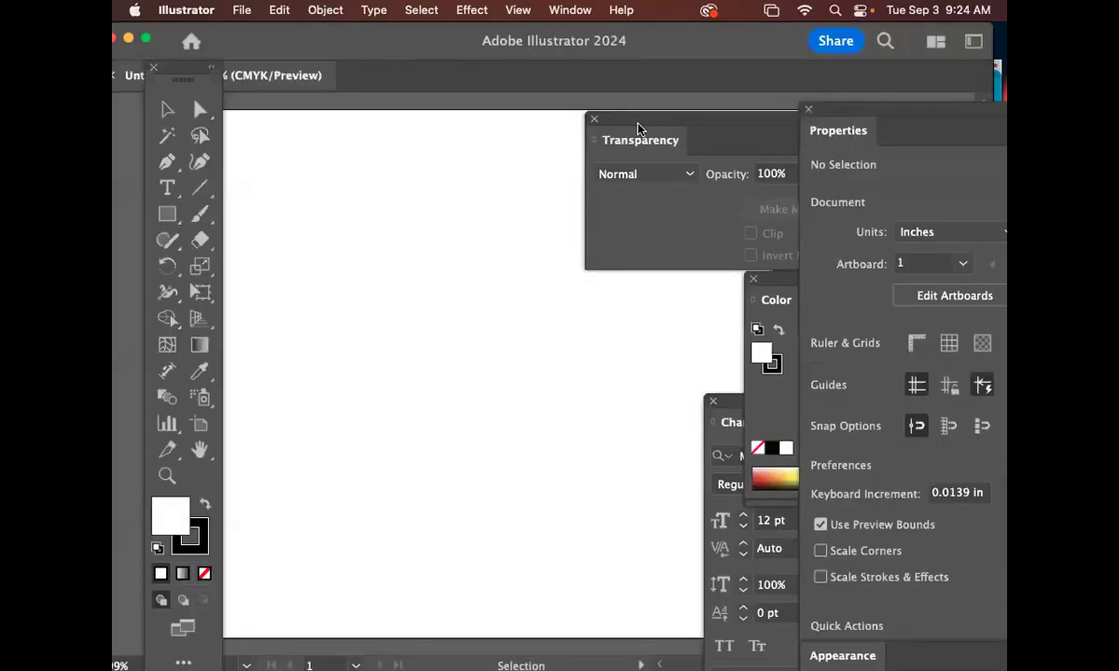
Move the Transparency and Character panels away from the artboard so the whole page is unobstructed.
left_click_drag(638, 128, 934, 310)
left_click_drag(757, 400, 868, 162)
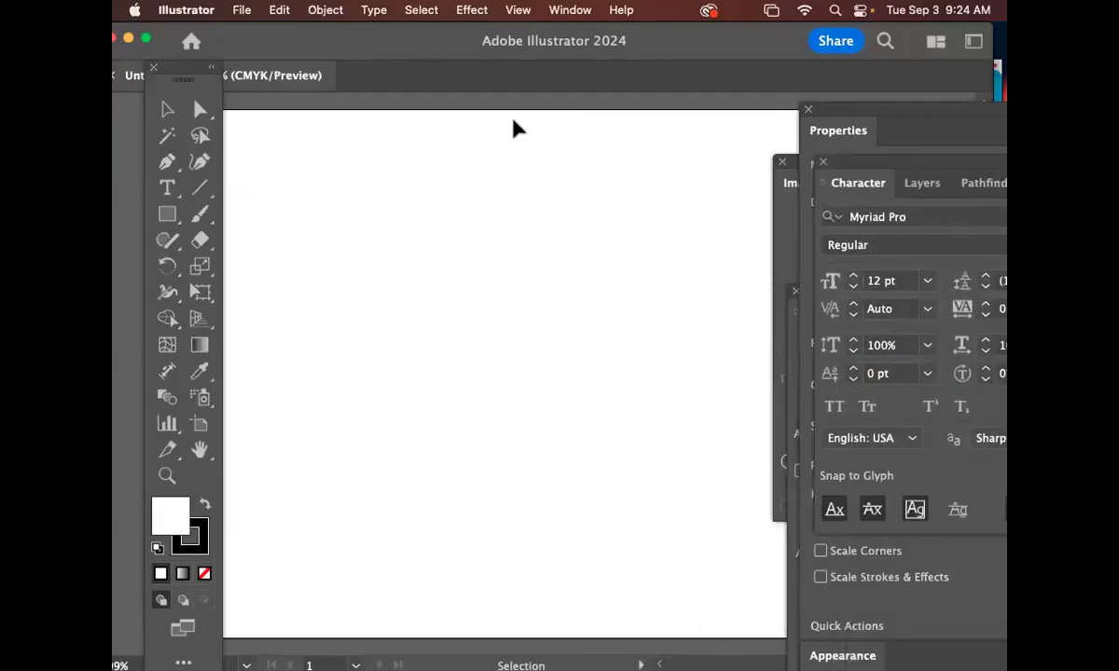
key("super+minus")
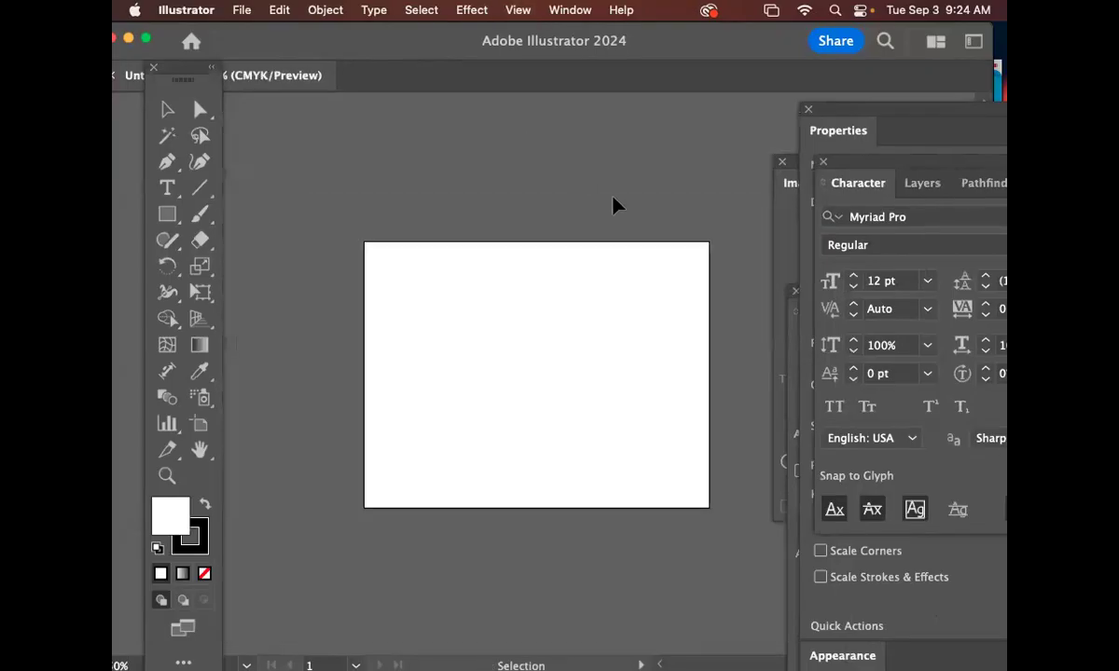
scroll(615, 205, "down", 2)
scroll(616, 205, "right", 2)
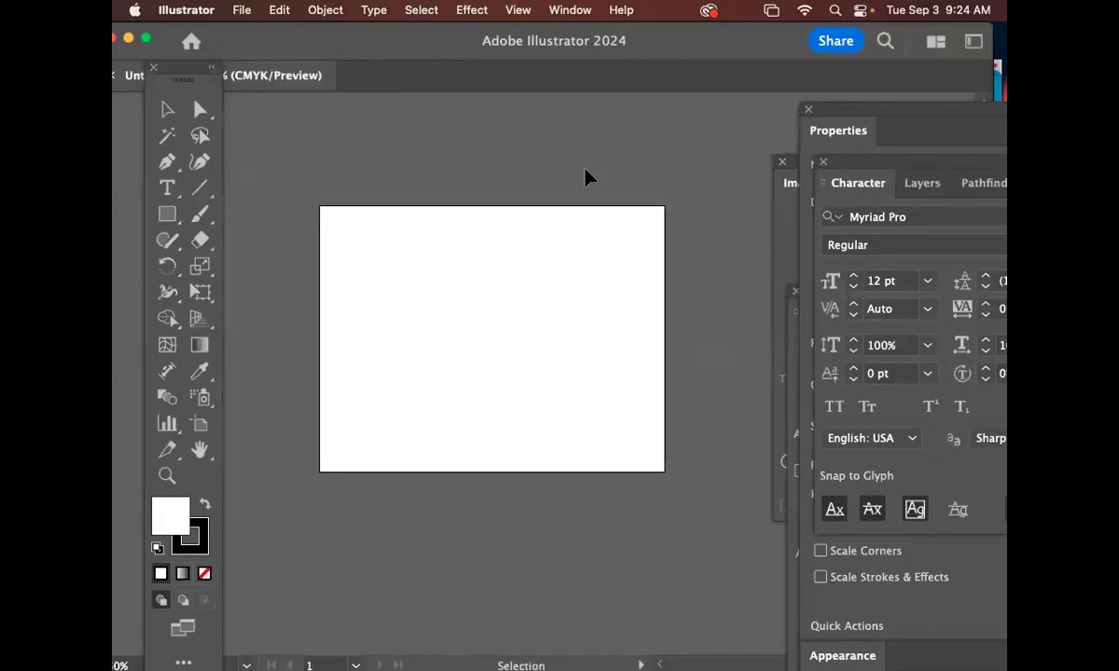
Float the document in its own window and show the rulers.
left_click_drag(324, 40, 377, 49)
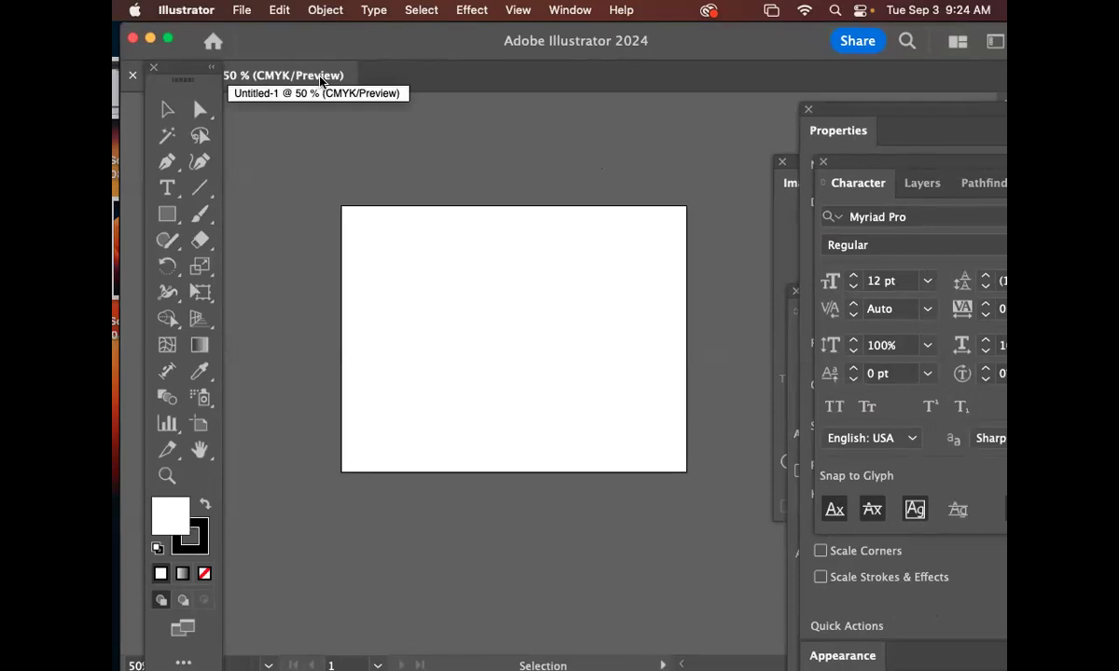
left_click_drag(321, 82, 337, 93)
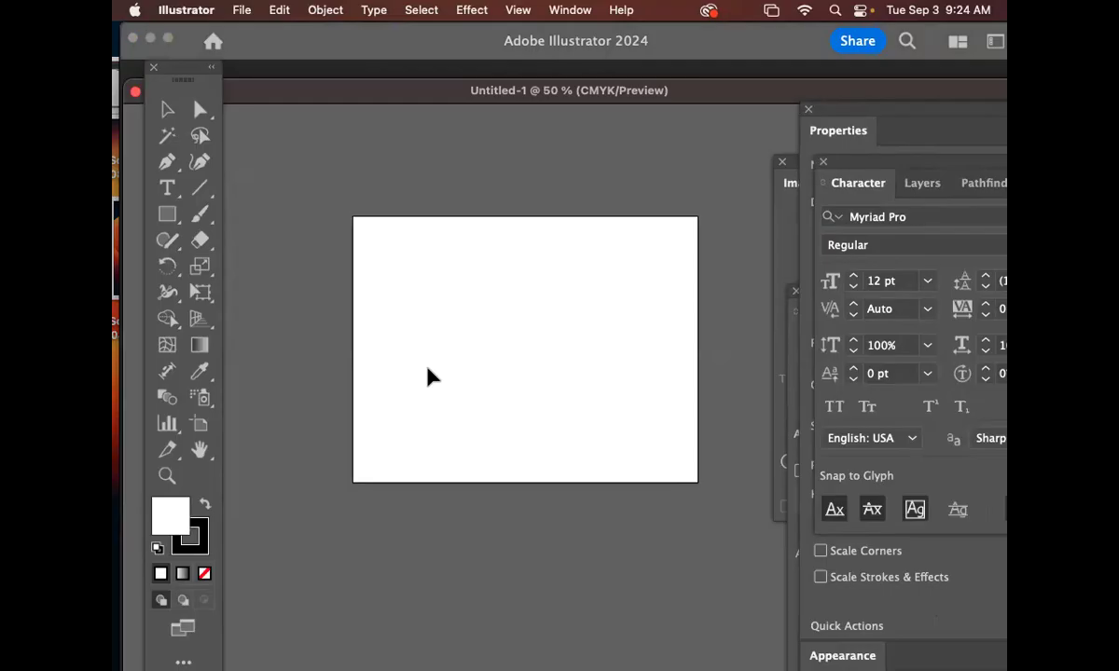
key("super+r")
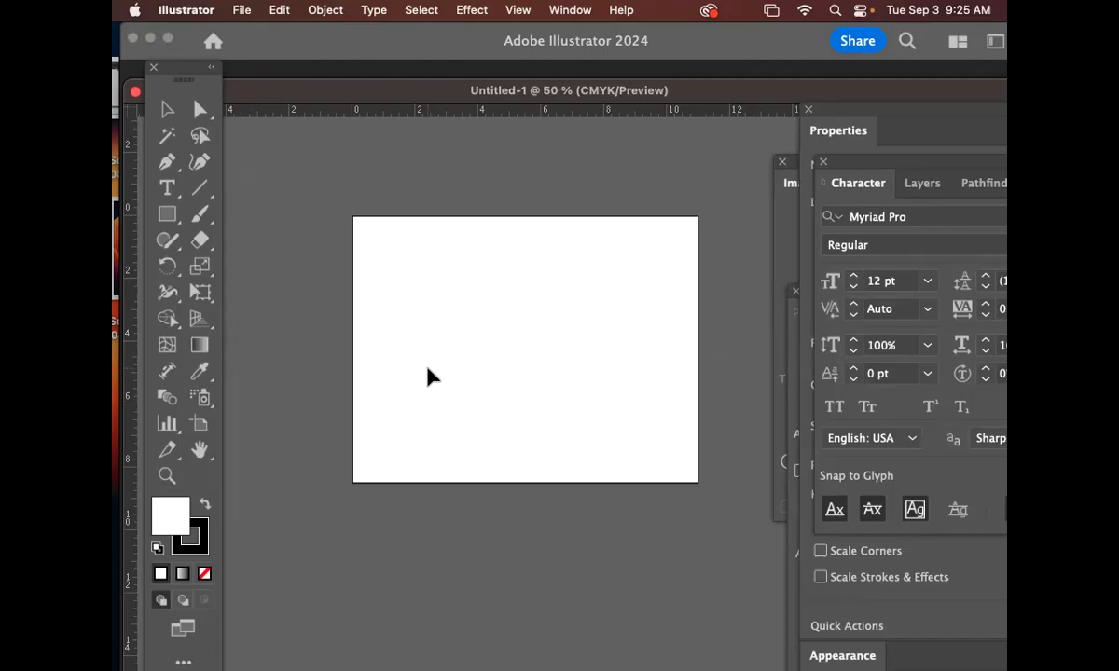
Show the Layers panel and rename Layer 1 as guides.
left_click(919, 183)
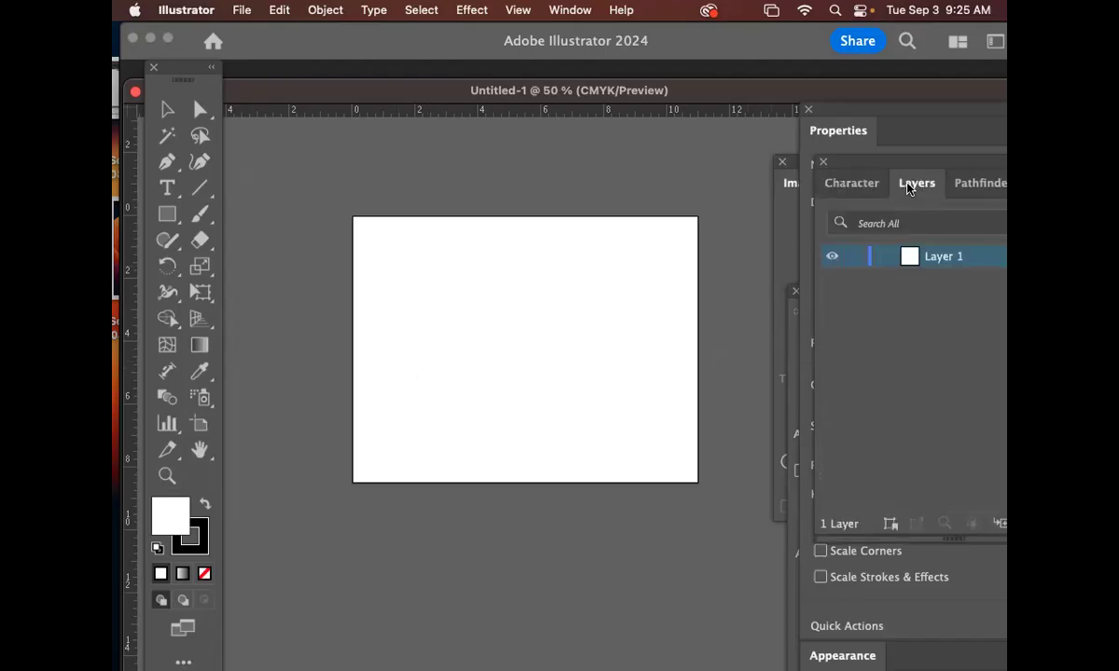
left_click_drag(913, 167, 842, 103)
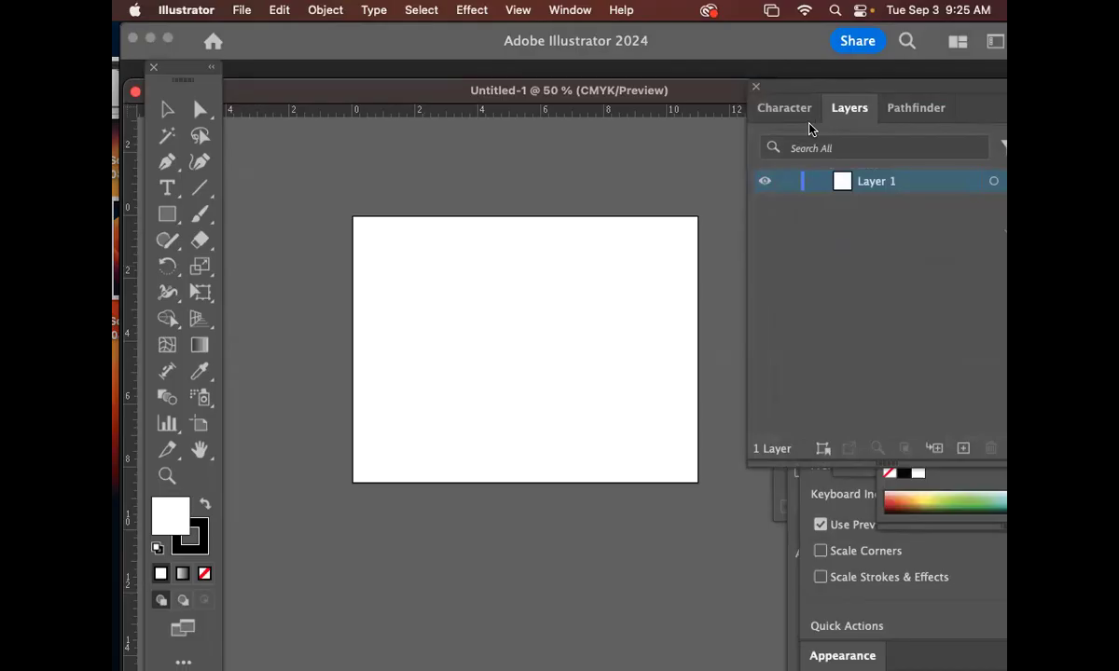
double_click(878, 181)
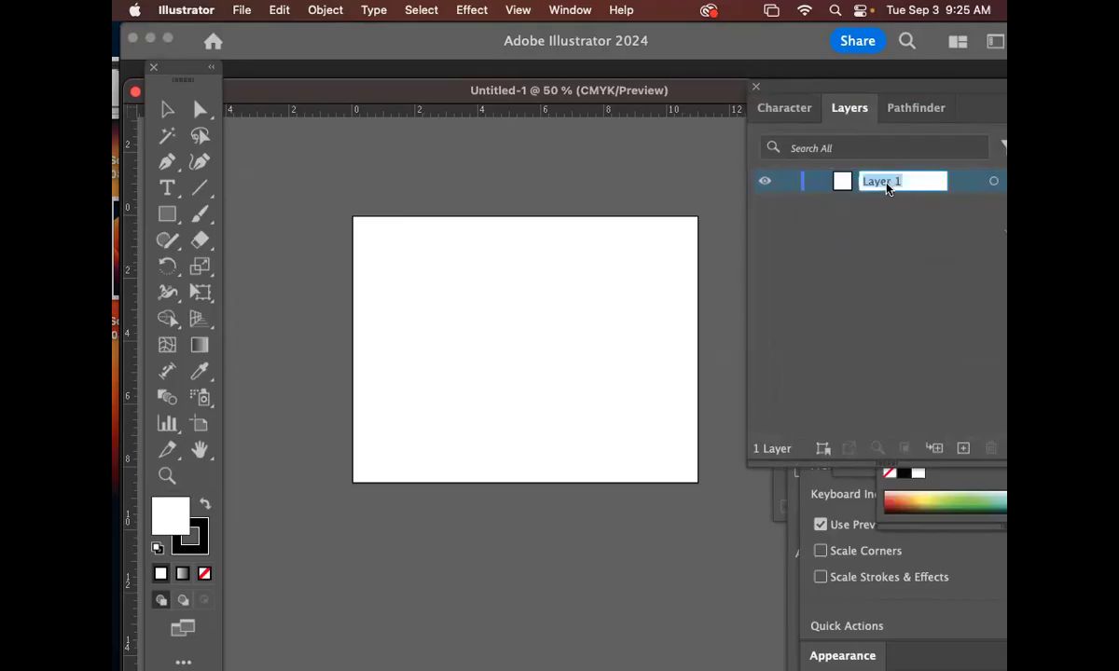
type("guidel")
key("BackSpace")
type("s")
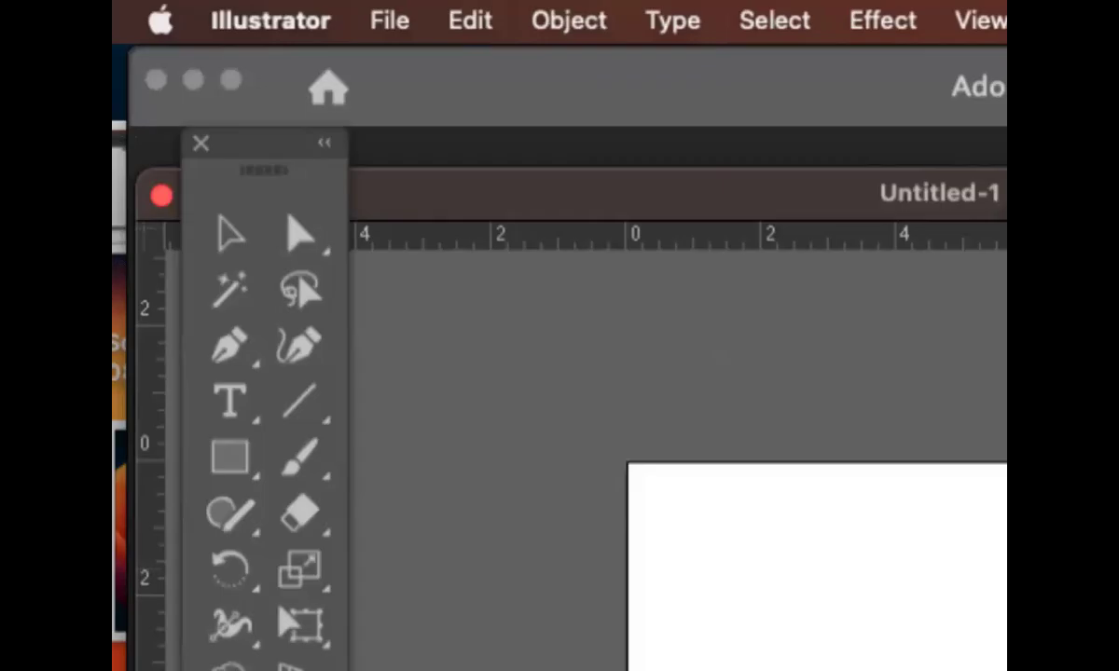
key("super+n")
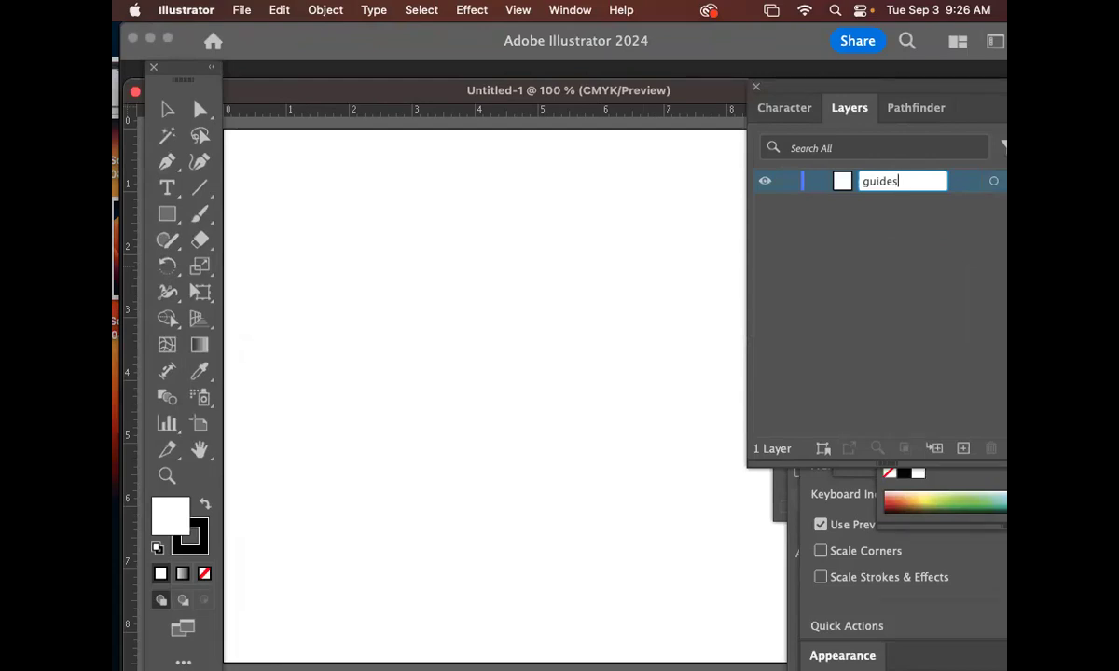
Detach the Layers panel from its group and move it and the Properties panel clear of the artboard.
left_click_drag(792, 87, 771, 203)
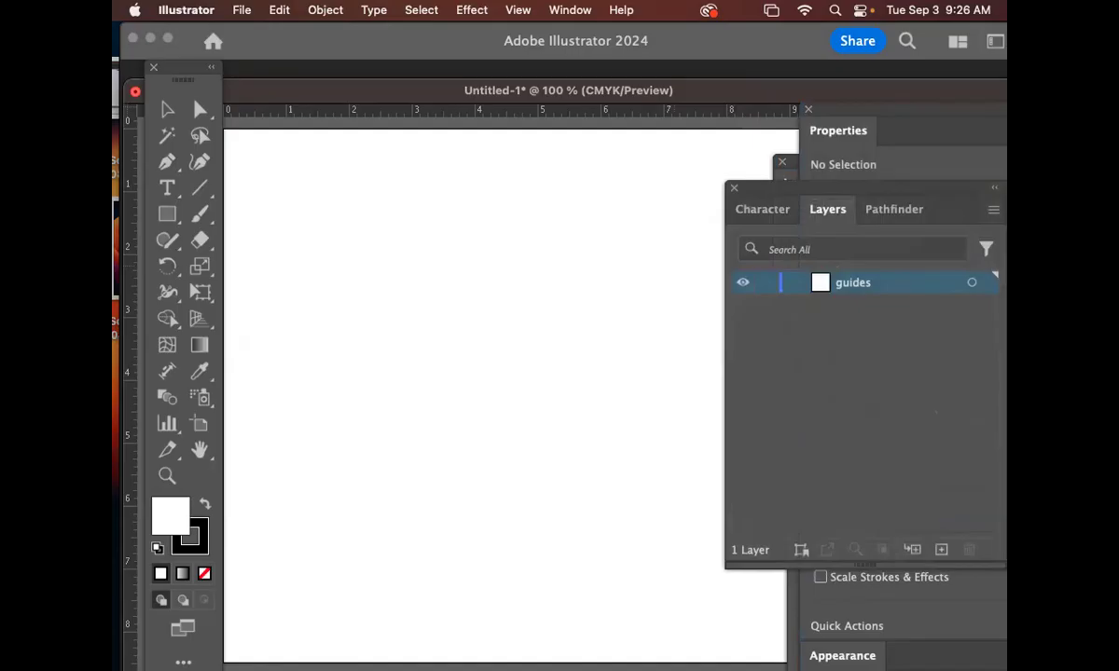
left_click_drag(804, 189, 481, 212)
left_click_drag(844, 110, 921, 120)
left_click_drag(826, 162, 929, 162)
mouse_move(559, 191)
left_mouse_down()
mouse_move(906, 163)
mouse_move(895, 164)
left_mouse_up()
key("super+minus")
key("super+minus")
scroll(565, 392, "down", 2)
scroll(565, 393, "right", 3)
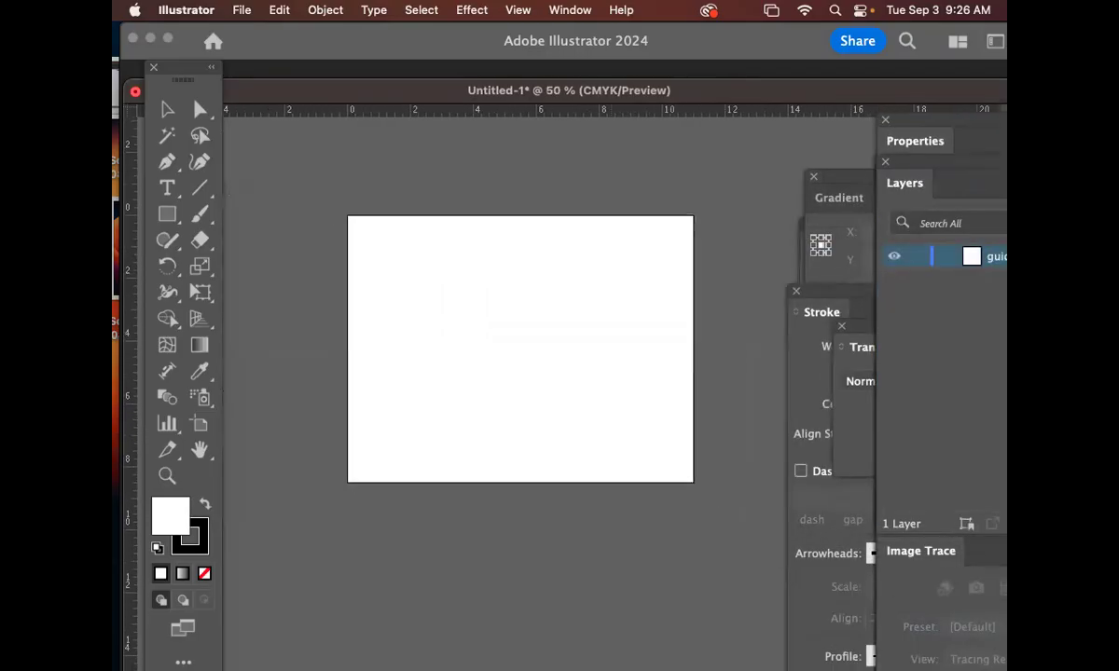
Reposition the floating document window and bring the Transform panel to the front.
left_click_drag(419, 91, 525, 85)
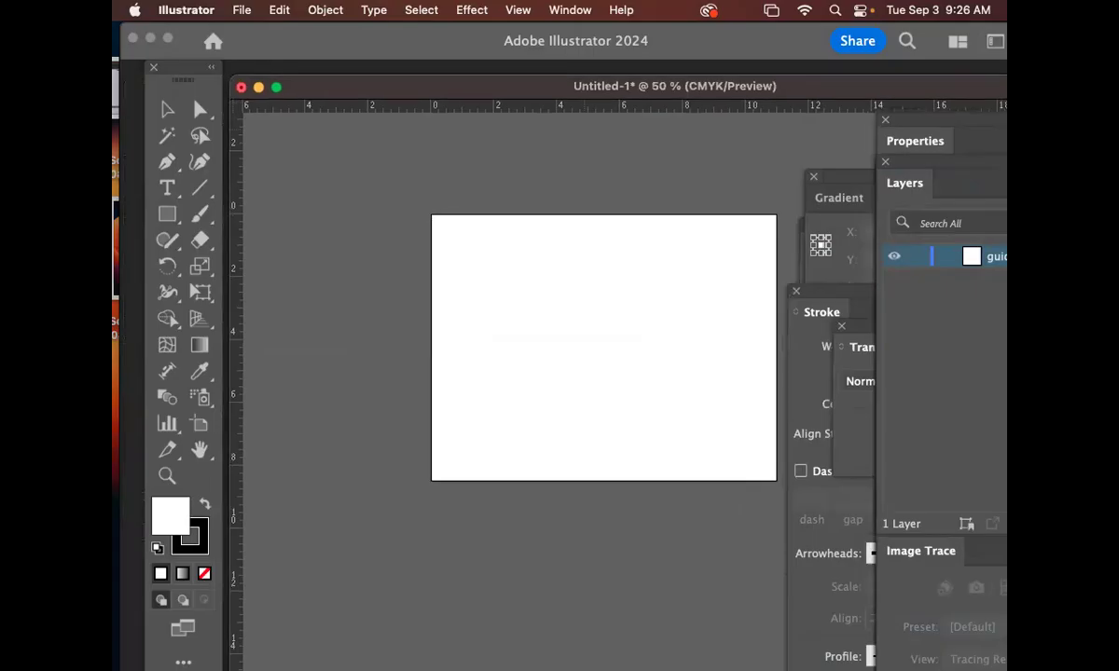
left_click(845, 178)
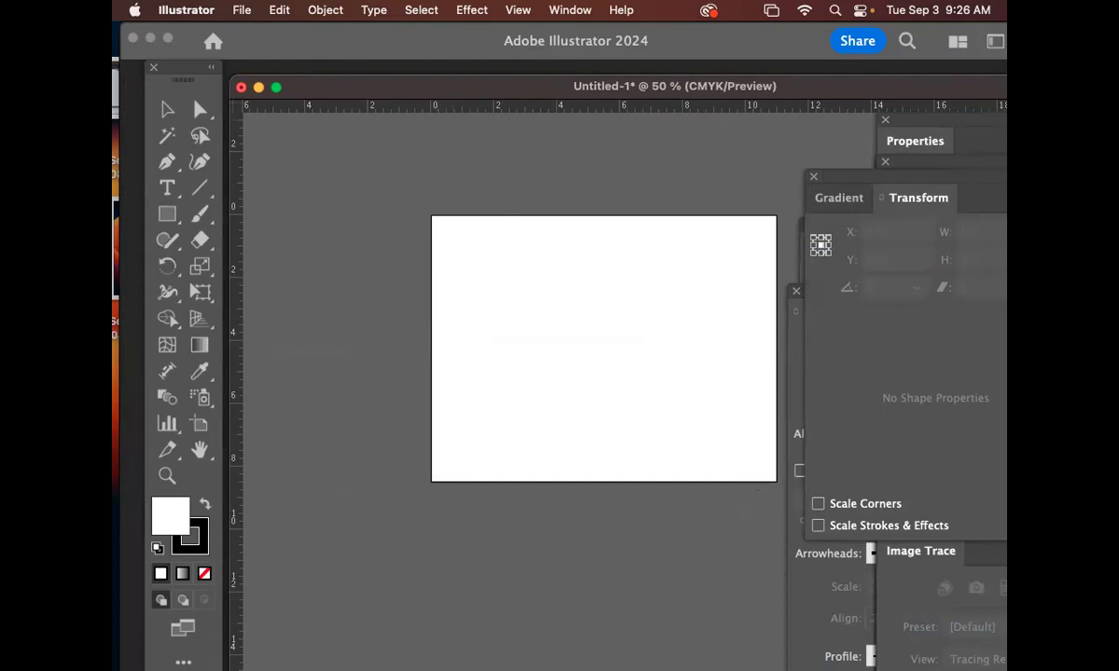
left_click_drag(522, 87, 483, 70)
Activate the Rectangle tool with the fill color set to F70606 and the stroke set to none.
left_click(167, 214)
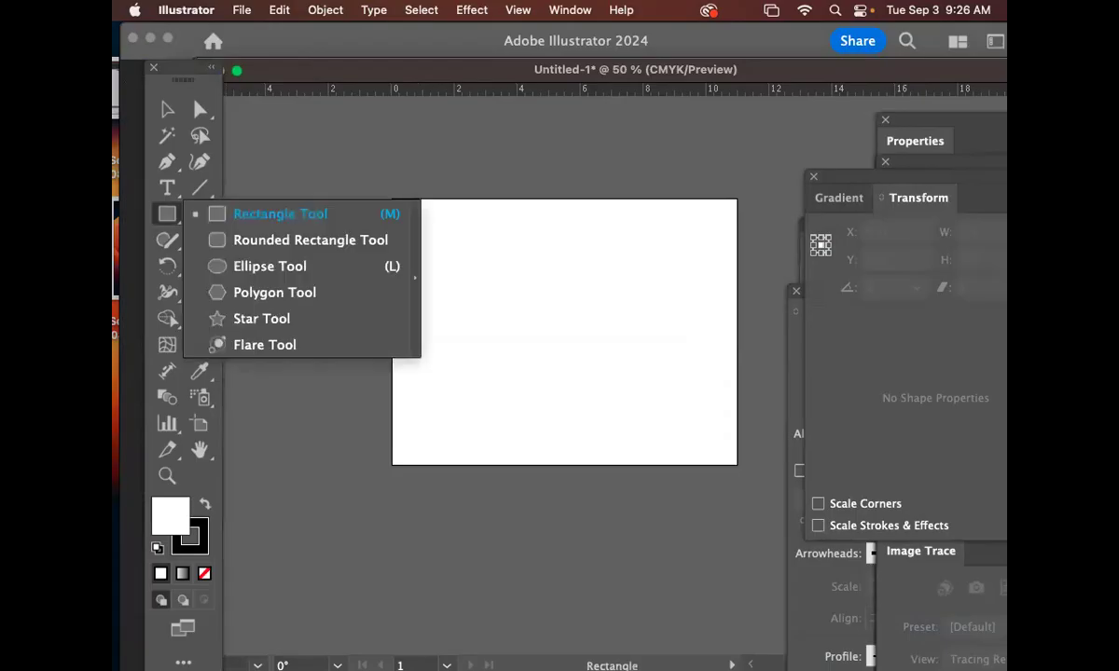
left_click(280, 214)
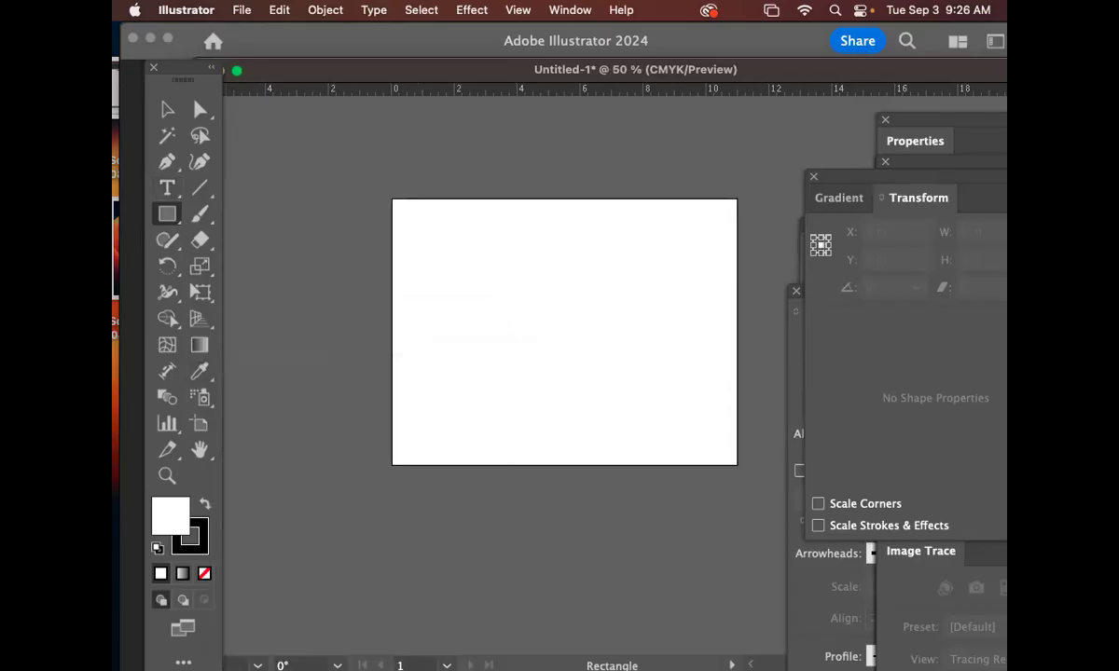
double_click(171, 516)
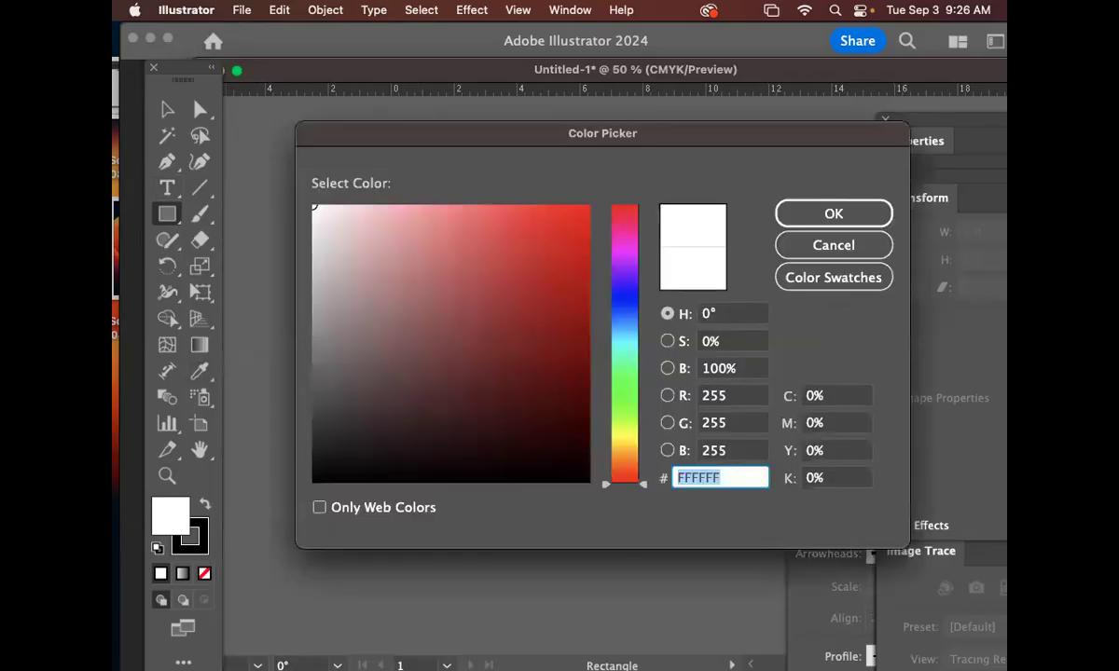
type("F70606")
key("Return")
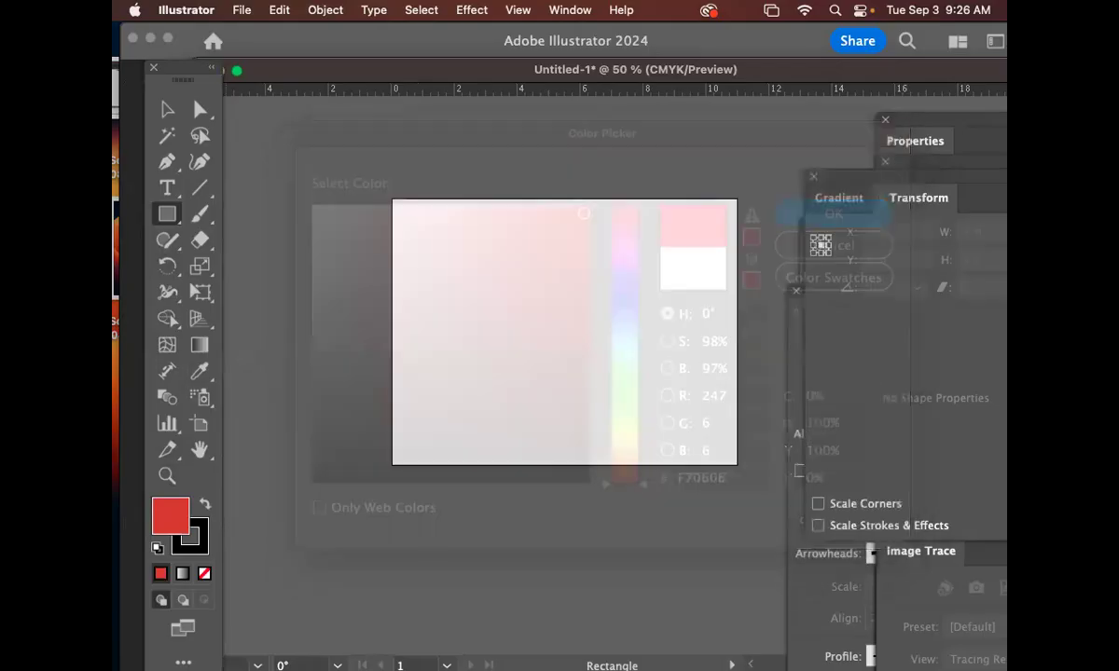
left_click(198, 544)
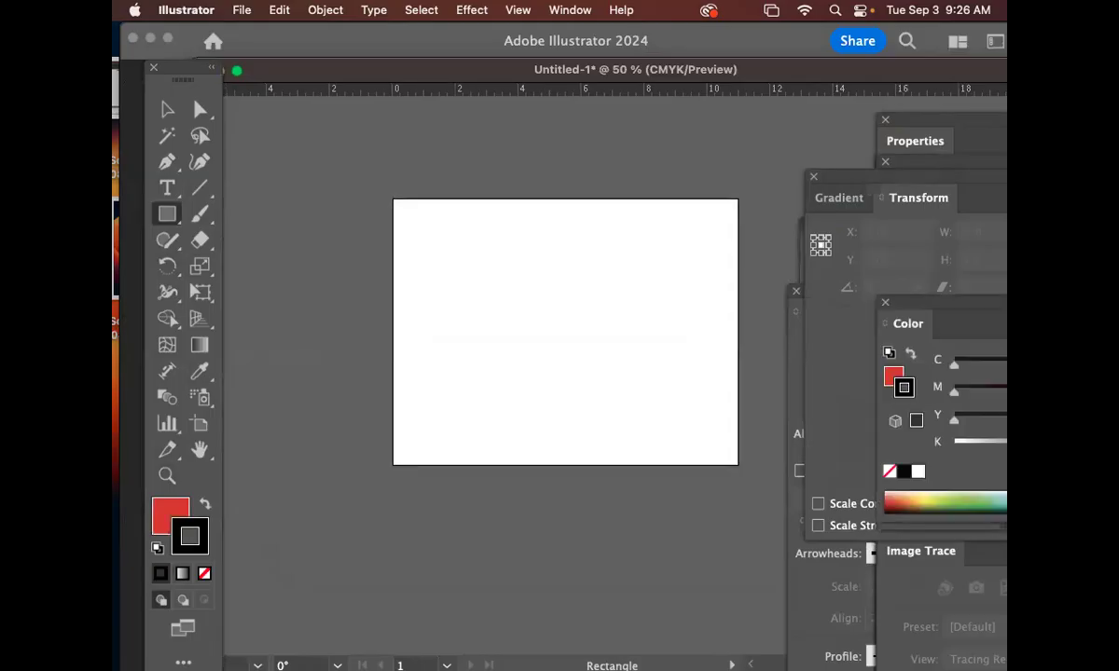
key("slash")
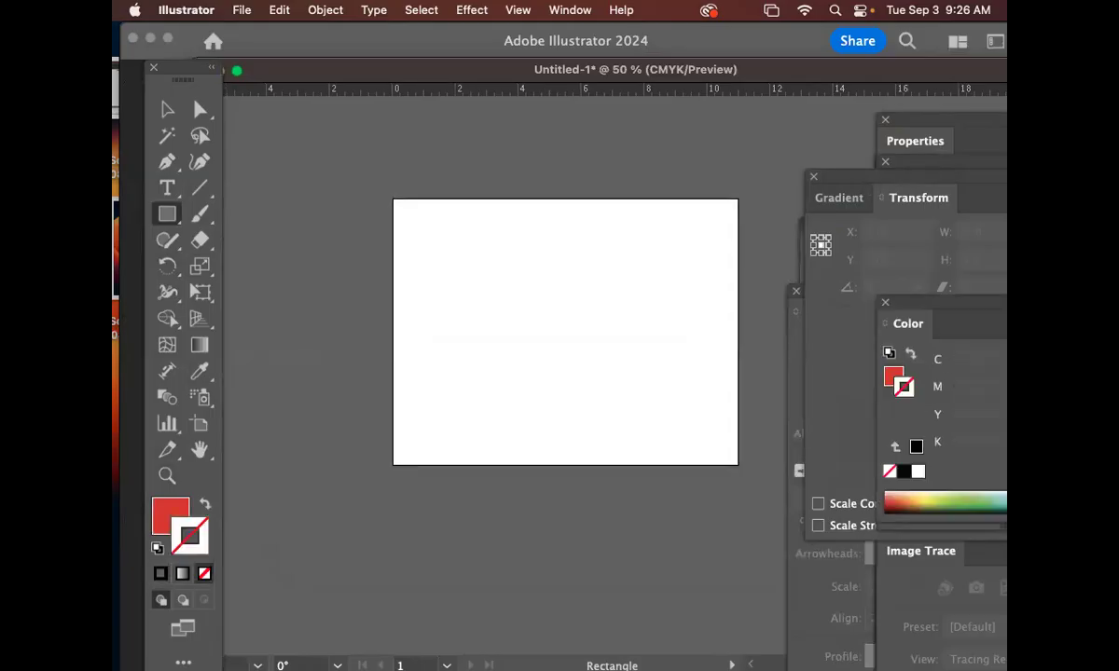
key("x")
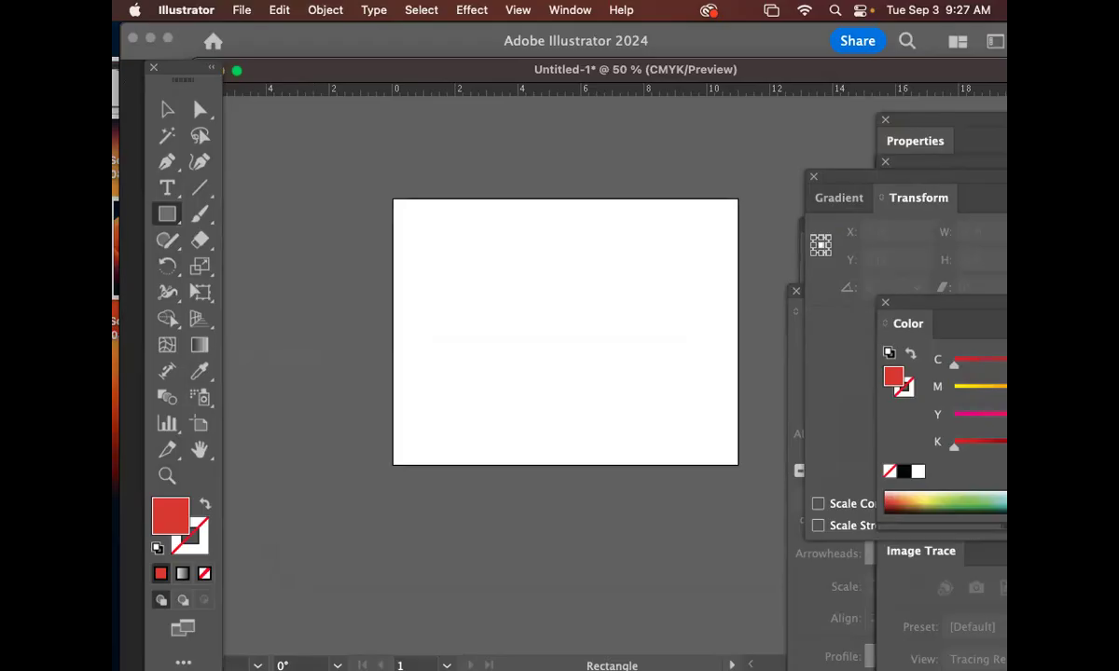
key("super")
key("super+r")
key("super+r")
key("super+r")
key("super+r")
key("super+r")
key("super+r")
left_click(570, 9)
mouse_move(512, 11)
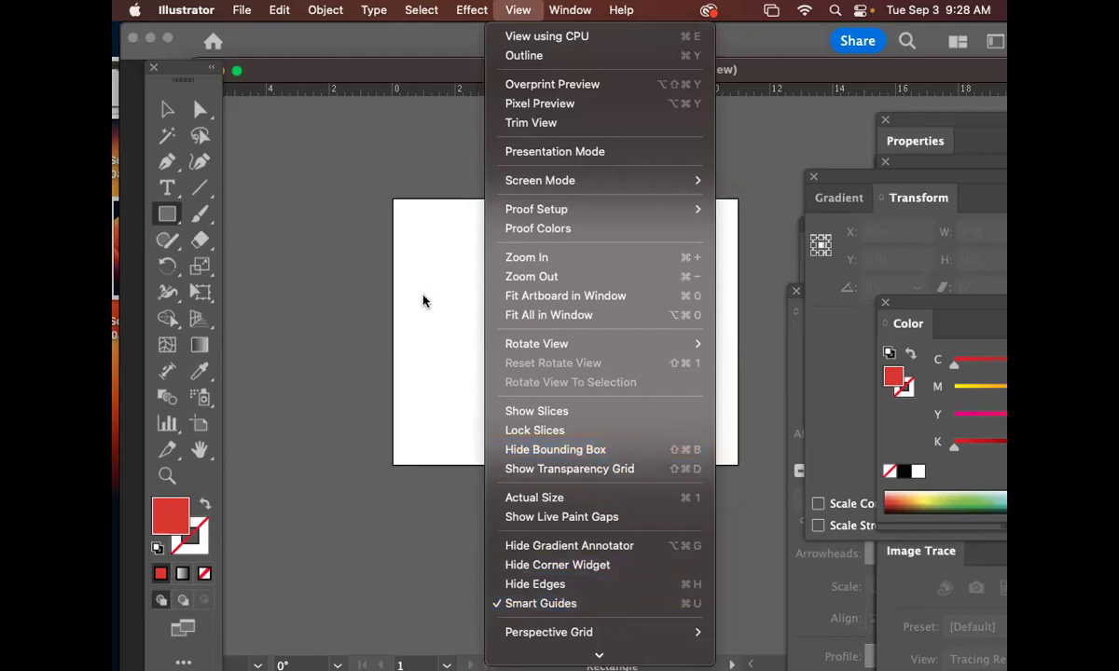
left_click(404, 277)
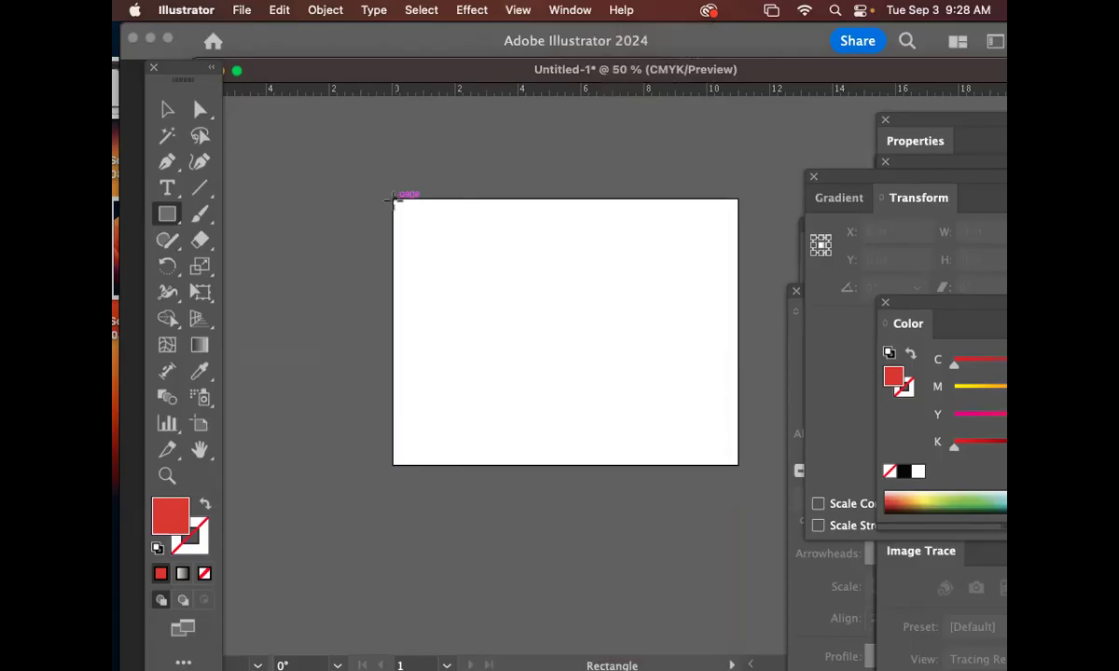
Draw an 11 by 8.5 in red rectangle covering the entire artboard from corner to corner.
left_click_drag(392, 198, 736, 463)
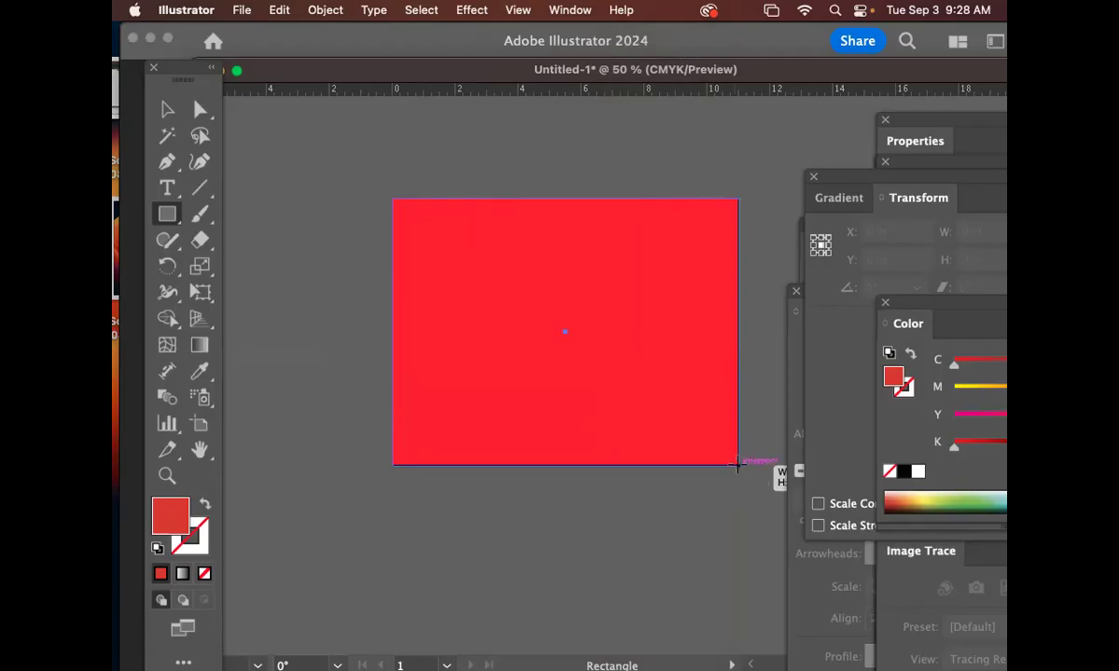
left_click_drag(736, 464, 736, 463)
key("space")
left_click_drag(674, 479, 602, 447)
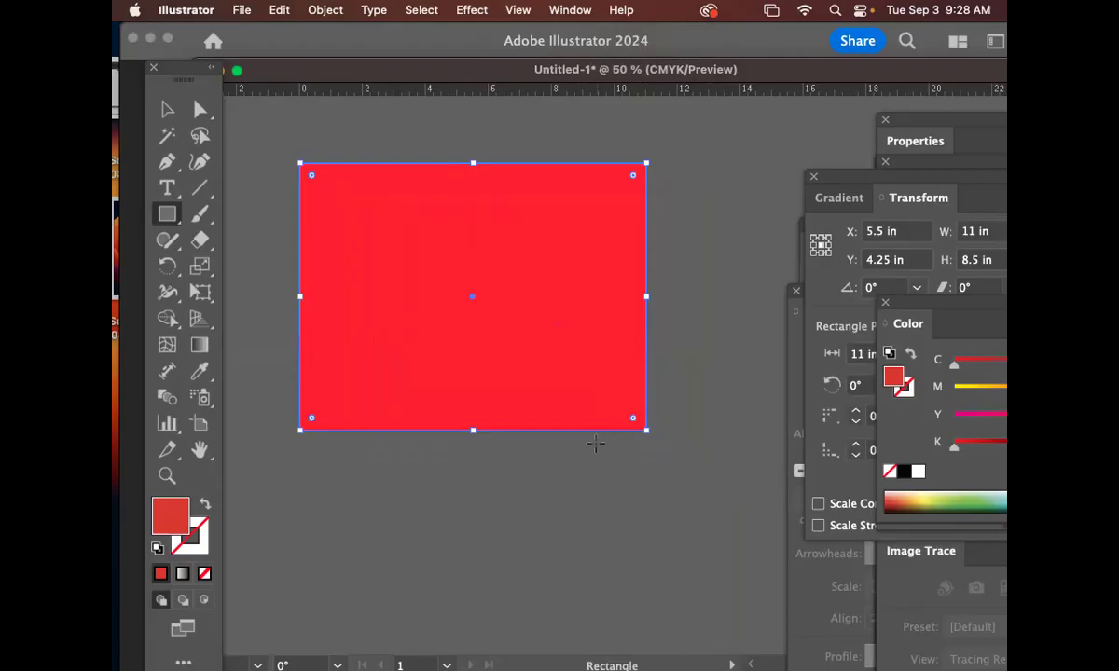
Reposition the document window and detach the Transform panel from its group, placing it beside the rectangle.
left_click_drag(474, 75, 526, 108)
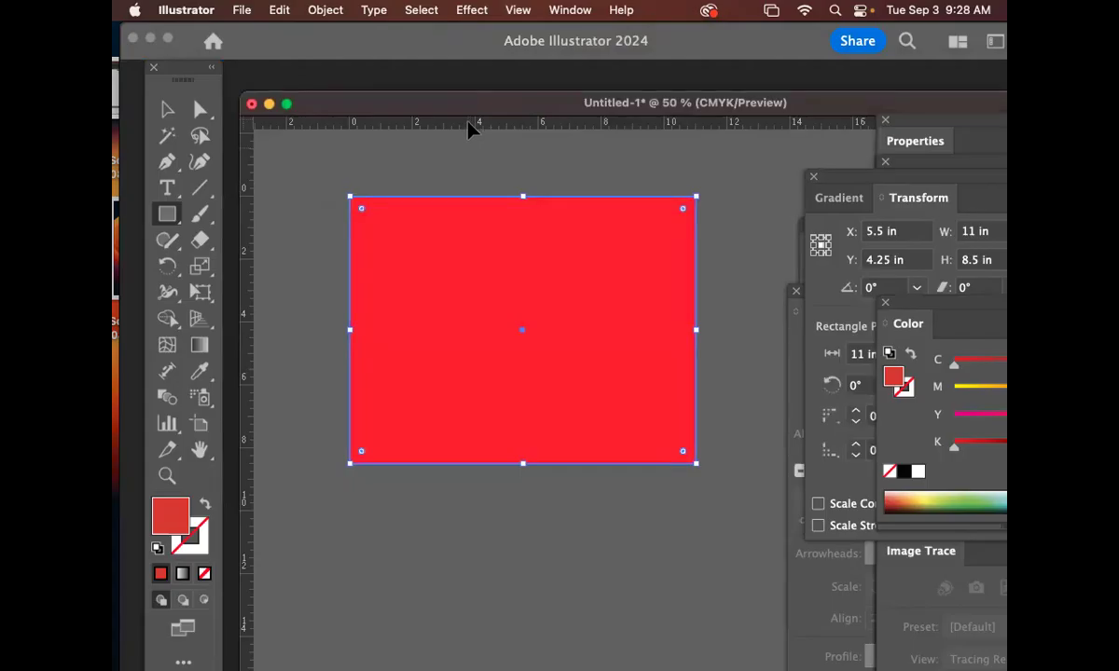
left_click_drag(914, 207, 782, 219)
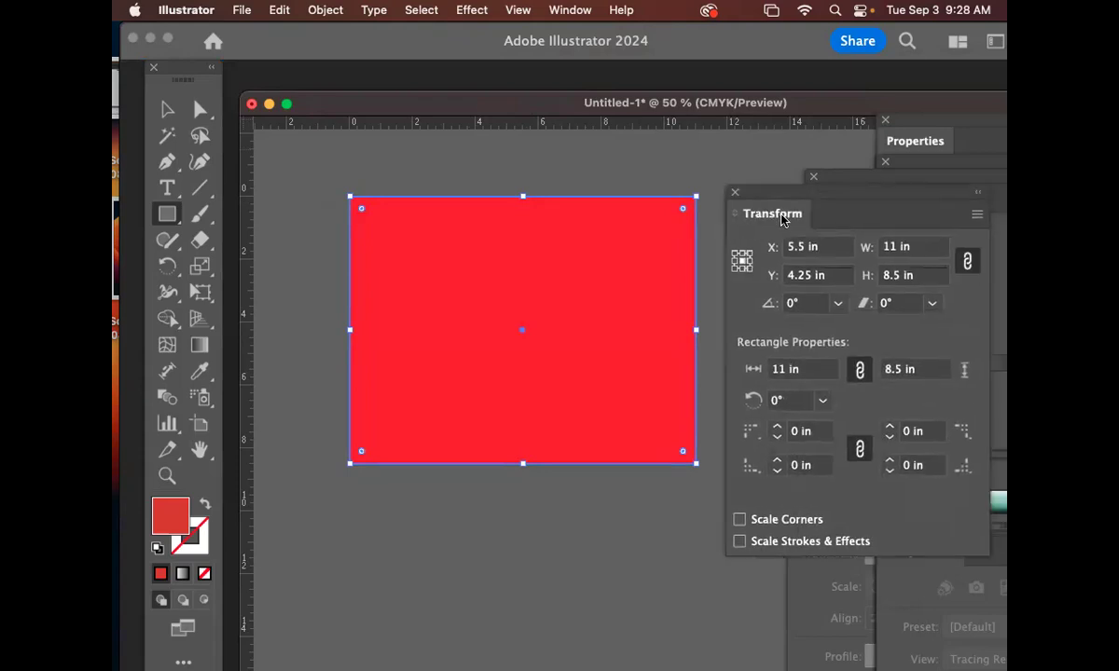
left_click(559, 11)
mouse_move(680, 658)
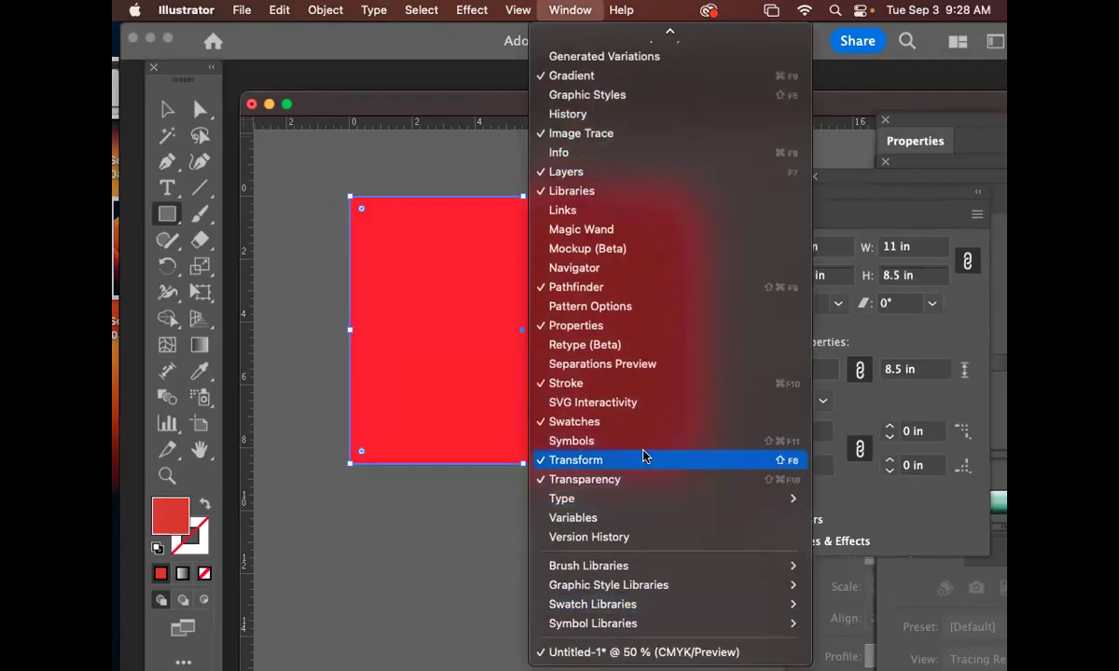
left_click(764, 460)
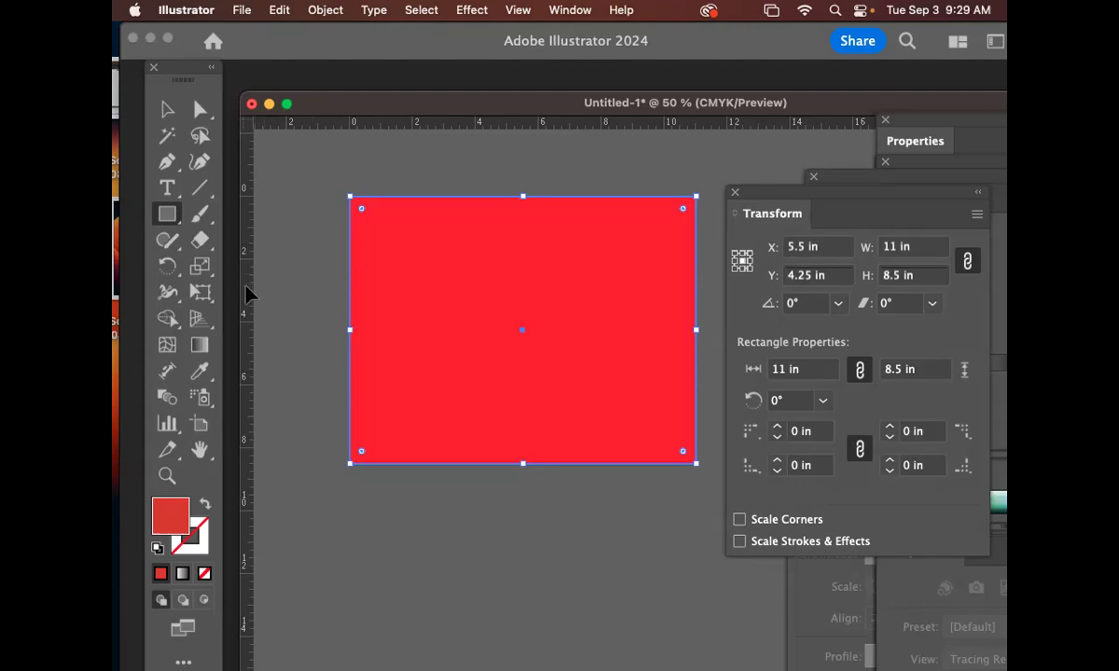
Place a vertical and a horizontal ruler guide through the red rectangle's center, crossing at X 5.5 in and Y 4.25 in.
key("super+shift+b")
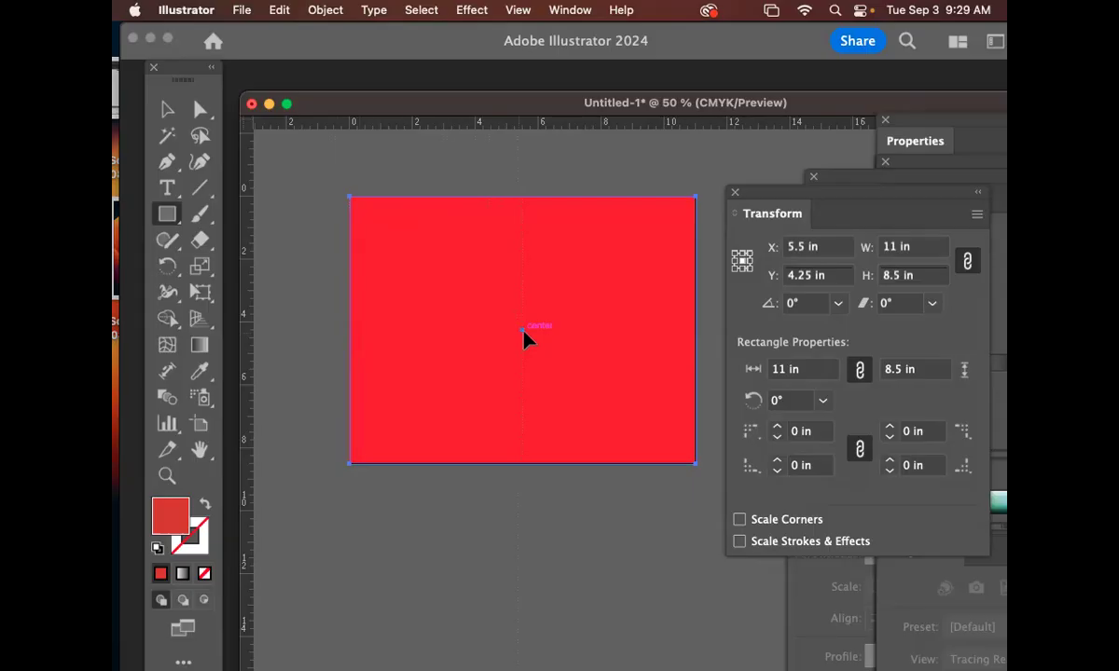
left_click_drag(523, 337, 523, 337)
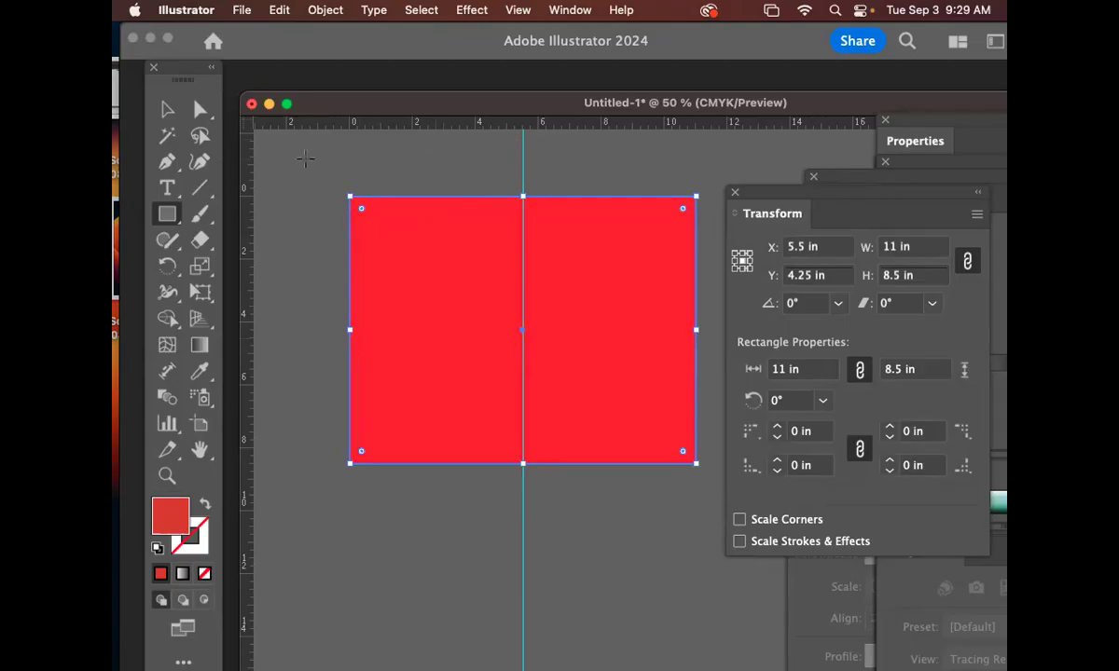
left_click(167, 109)
left_click(457, 177)
left_click(451, 285)
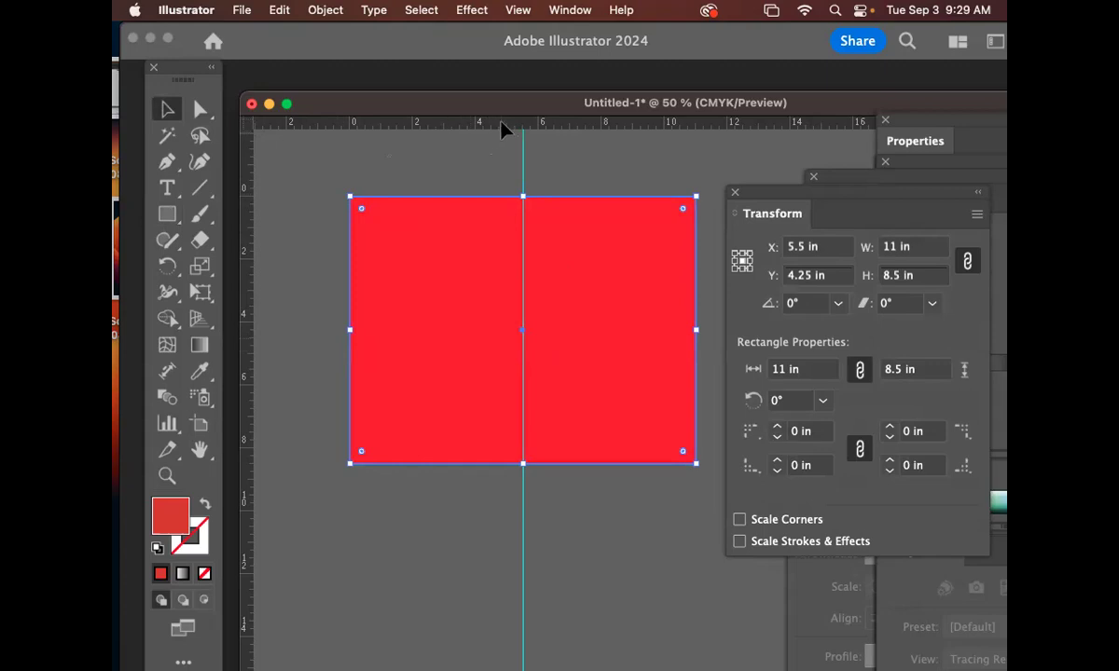
left_click_drag(498, 123, 498, 123)
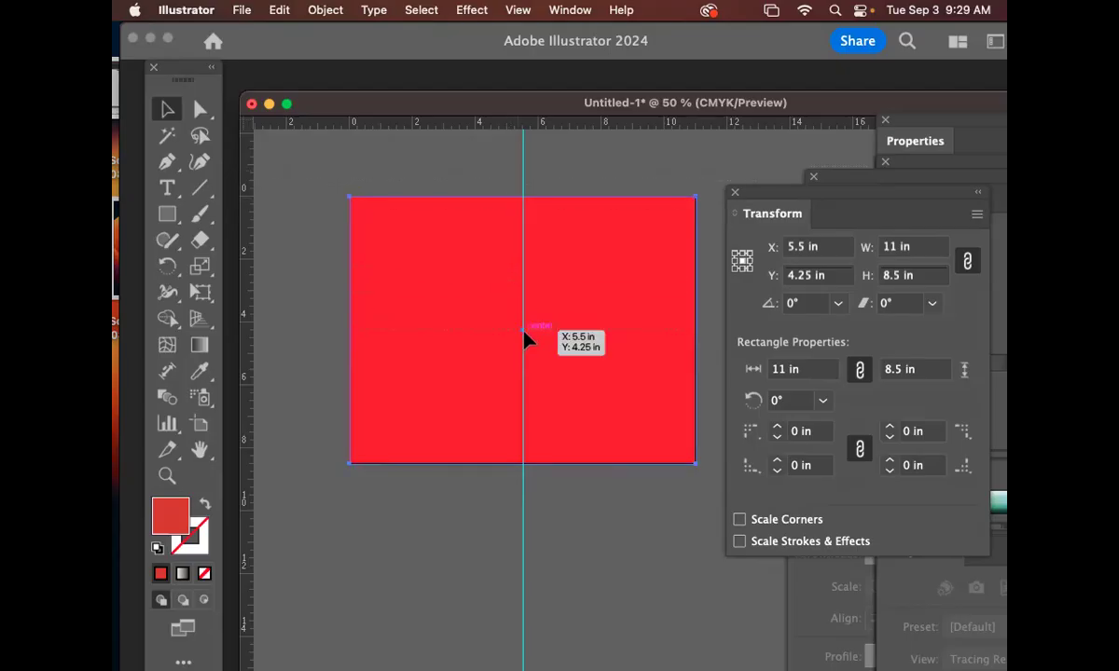
left_click_drag(523, 330, 523, 330)
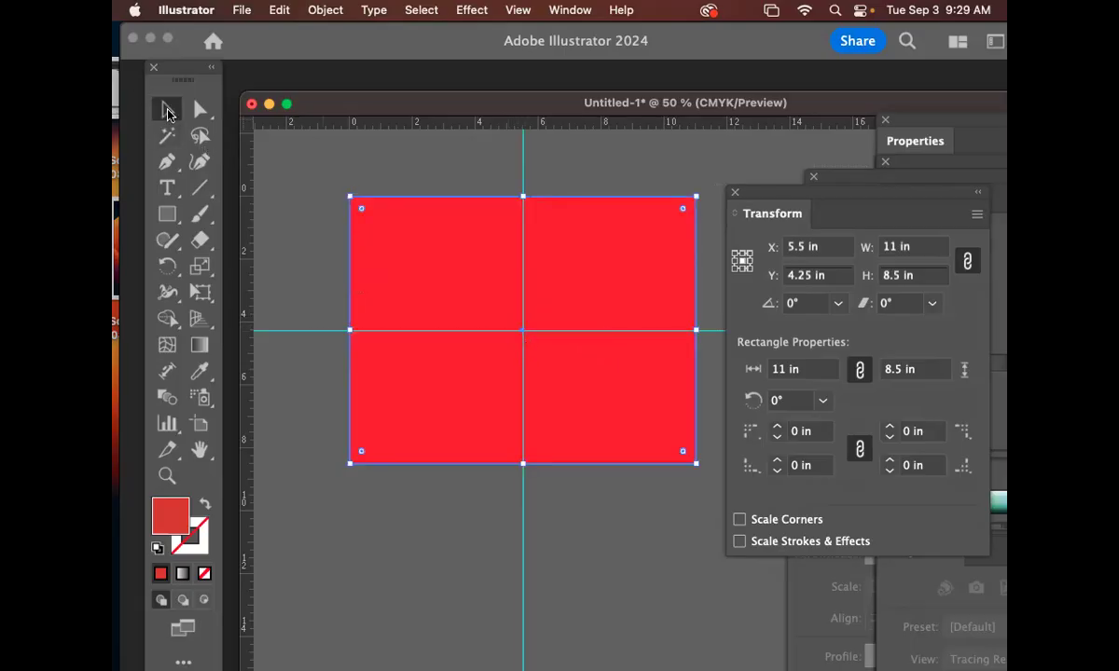
Try to select and delete everything in the document, and undo back to the red rectangle without guides.
left_click(391, 162)
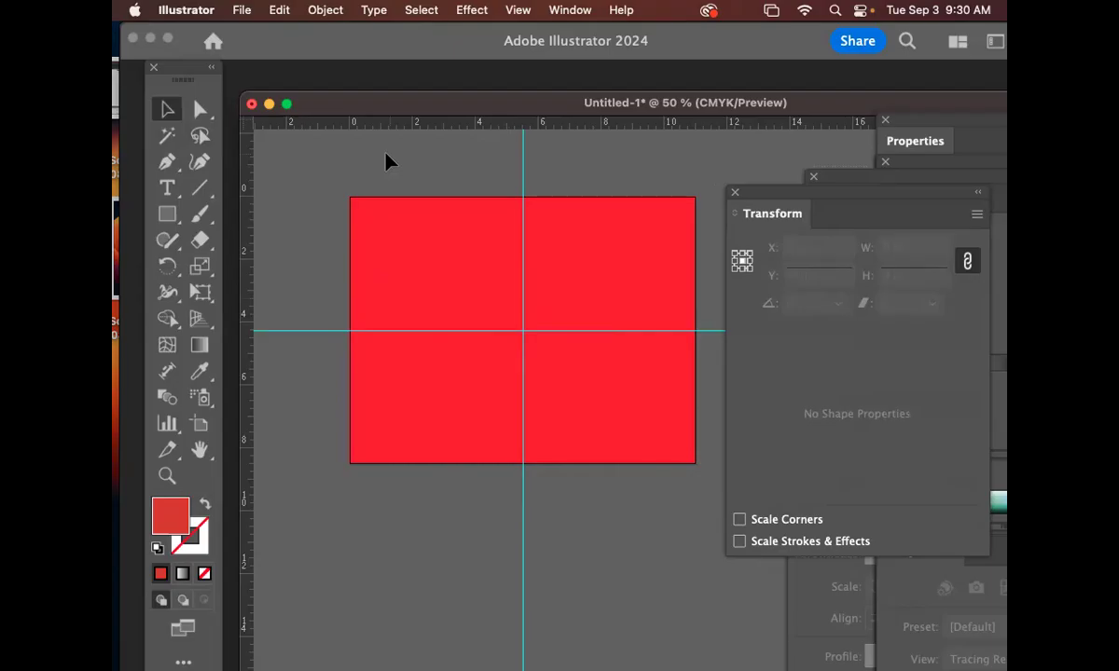
key("super+a")
key("BackSpace")
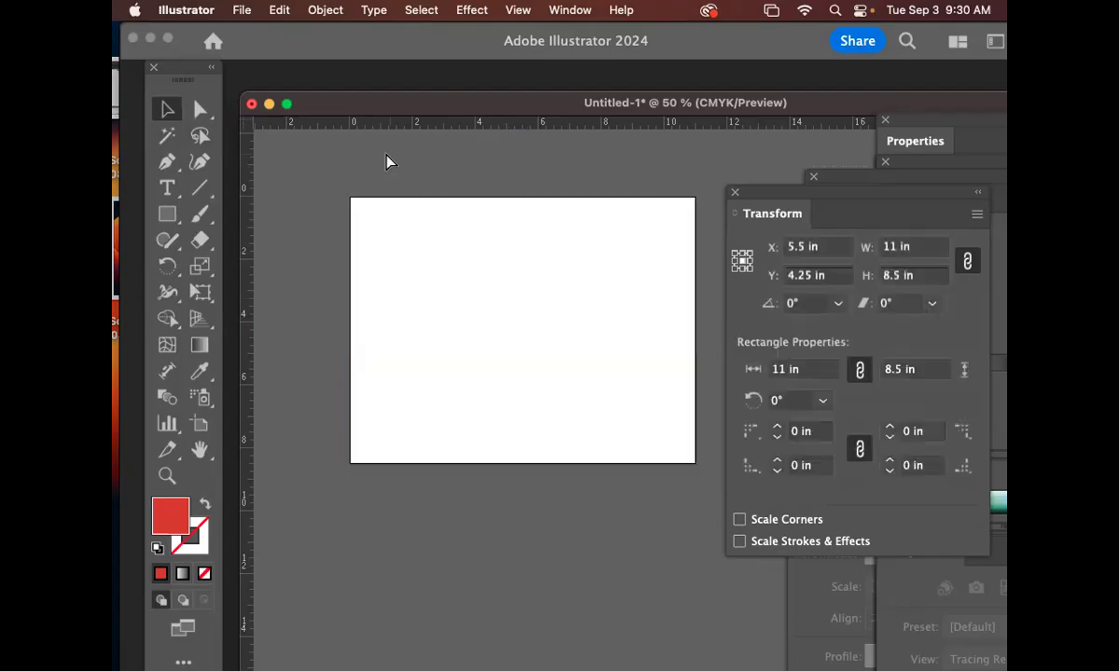
key("super+z")
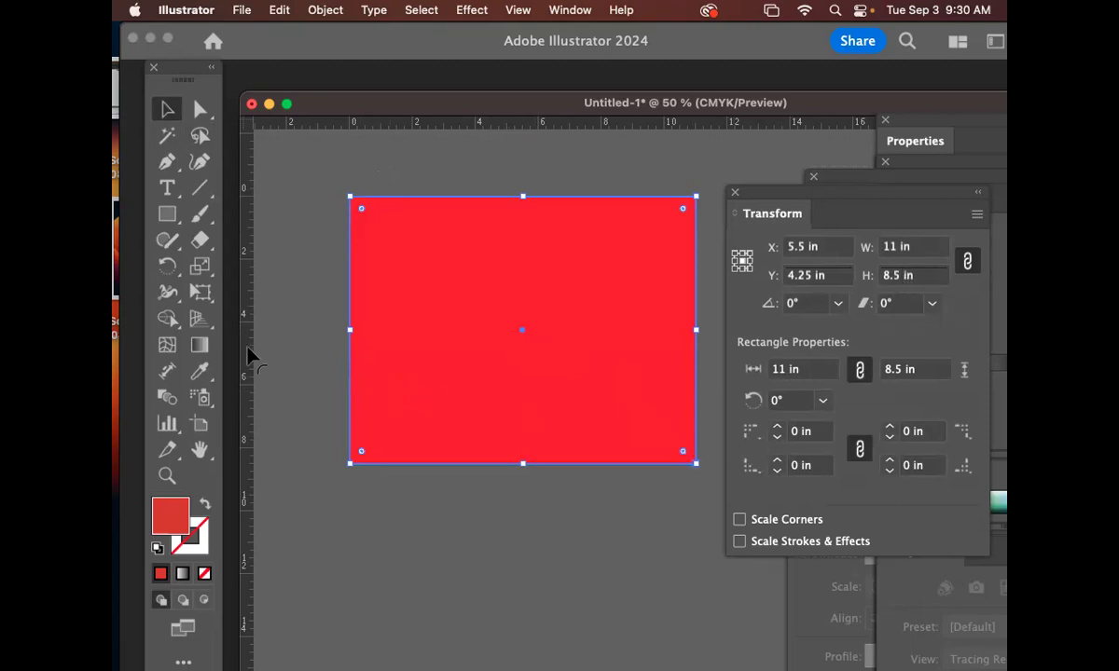
Reselect the red rectangle and snap a new vertical and a new horizontal guide to its center point.
left_click(308, 316)
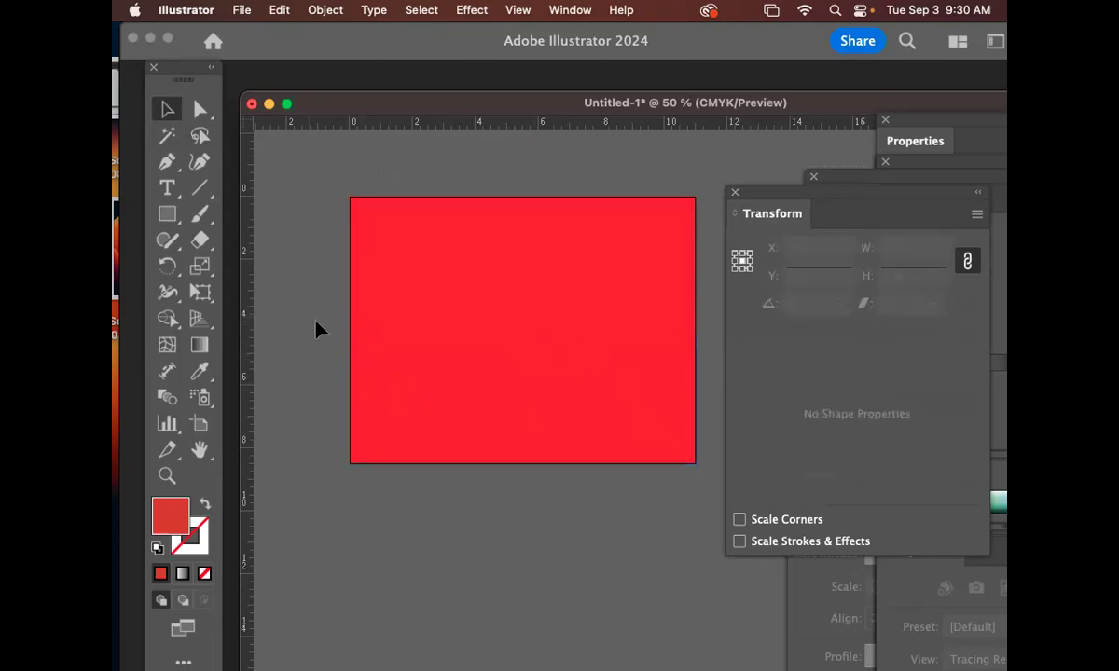
left_click(572, 347)
key("super+shift+b")
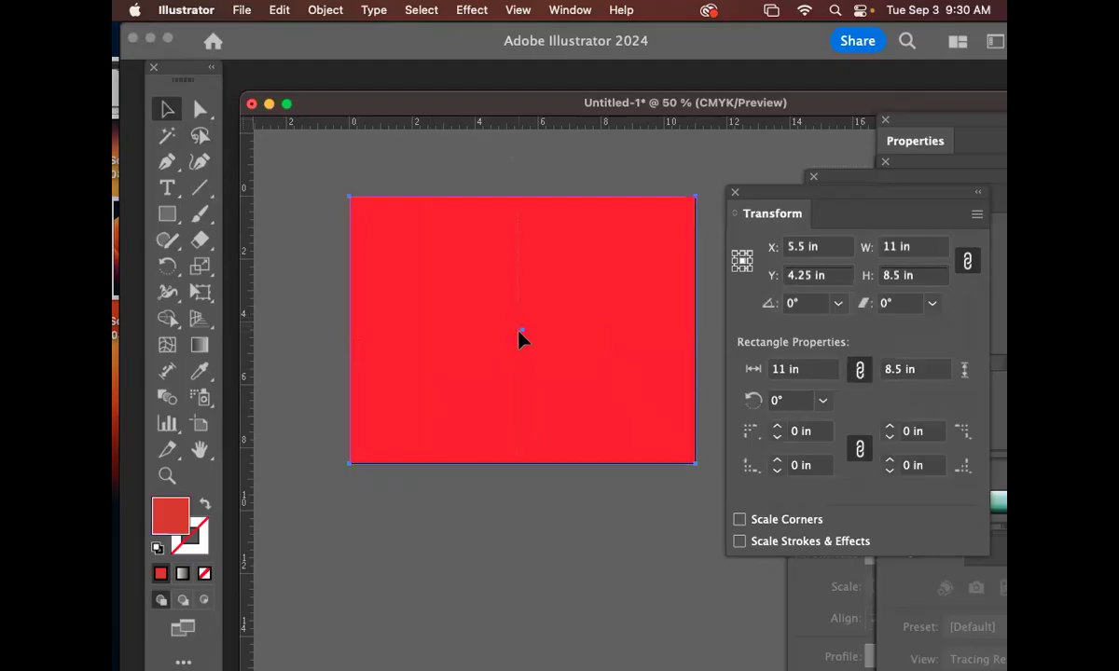
left_click_drag(520, 331, 520, 331)
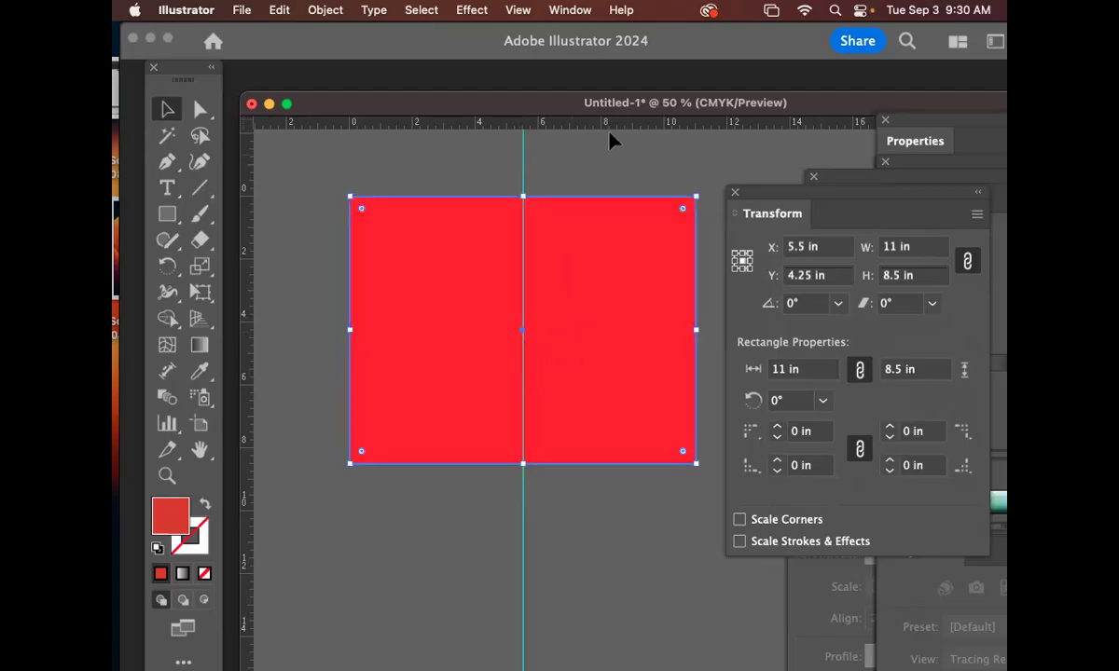
key("super+shift+b")
left_click_drag(518, 327, 520, 343)
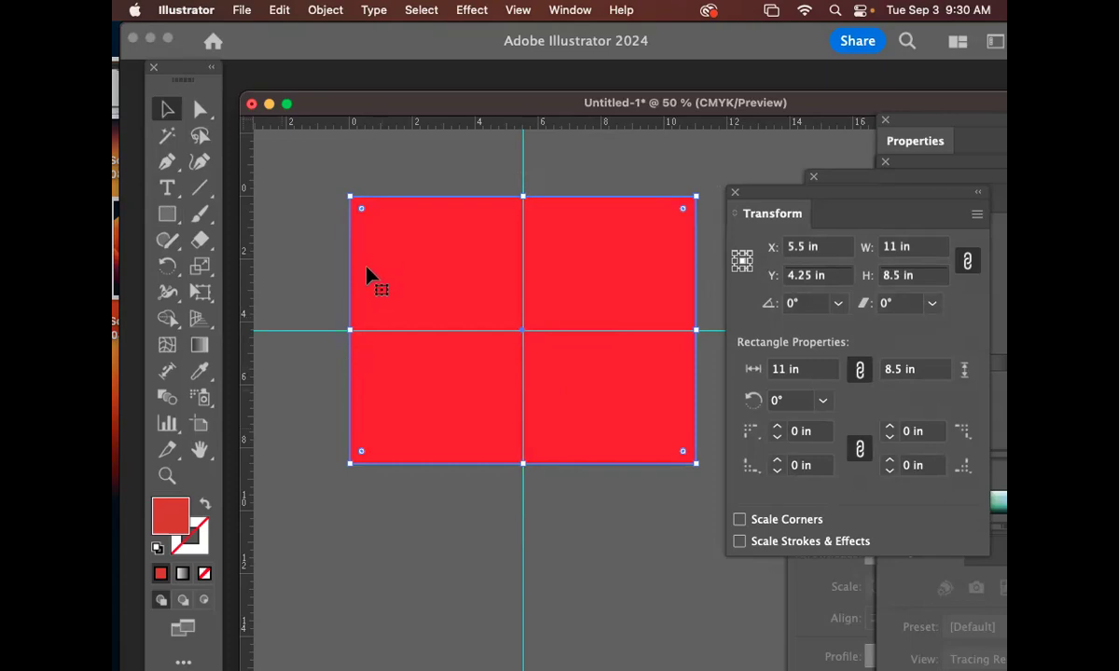
Move the Transform panel away from the artboard and delete the red rectangle, keeping the guides.
left_click_drag(756, 192, 793, 371)
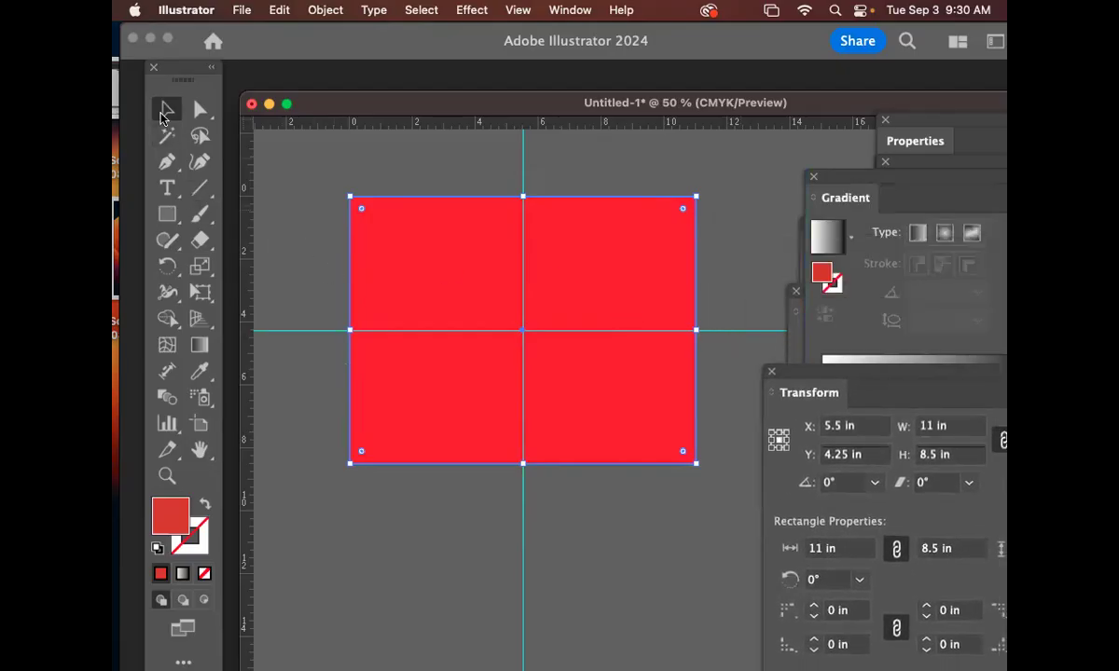
key("Delete")
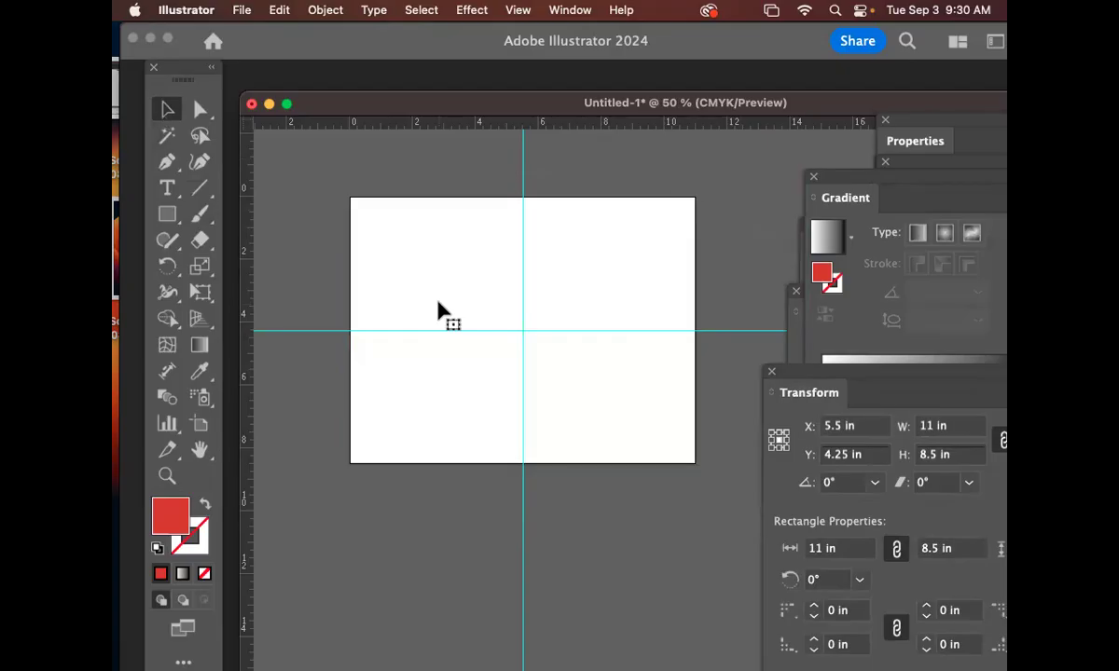
Try to select the guides with a marquee over the artboard, and unlock them.
left_click_drag(462, 275, 676, 438)
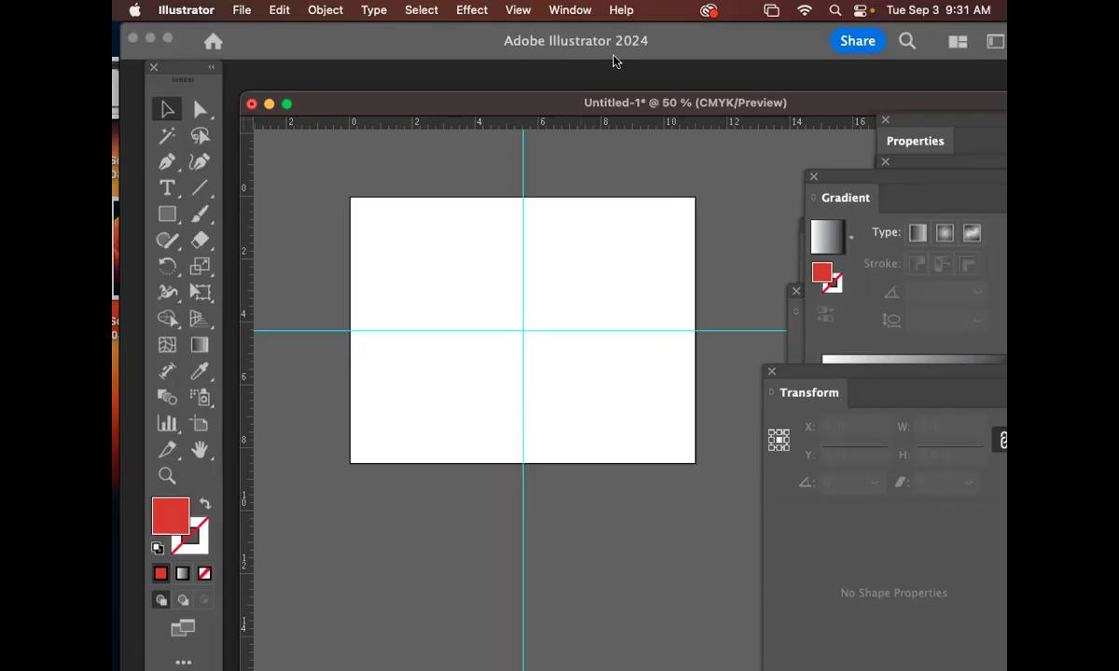
left_click(578, 11)
mouse_move(518, 11)
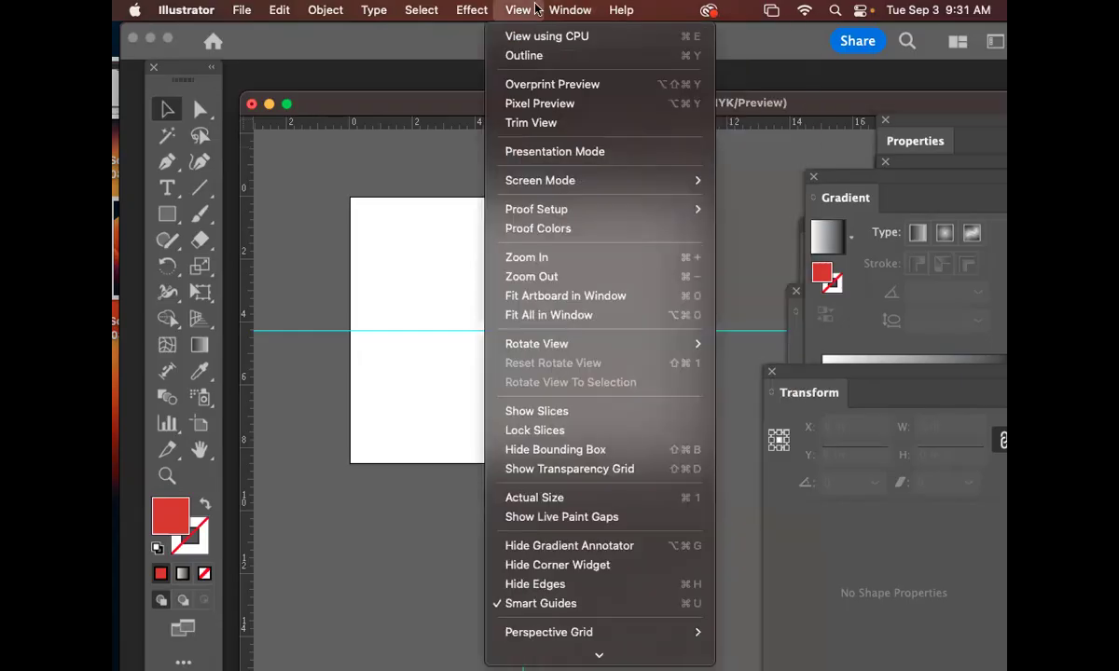
mouse_move(573, 656)
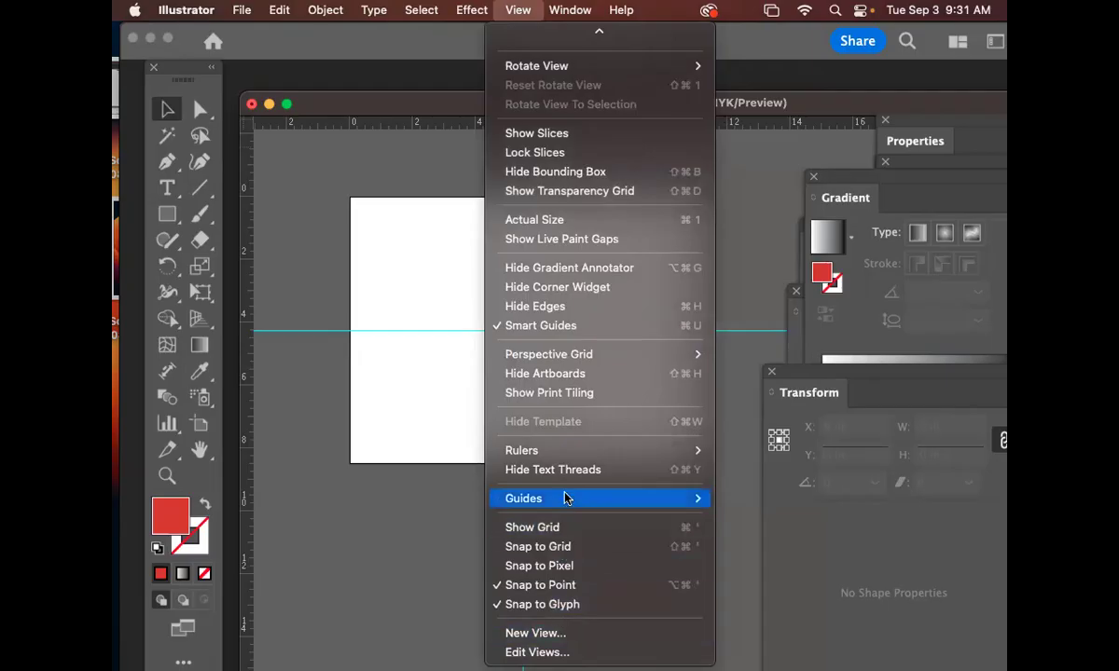
mouse_move(565, 498)
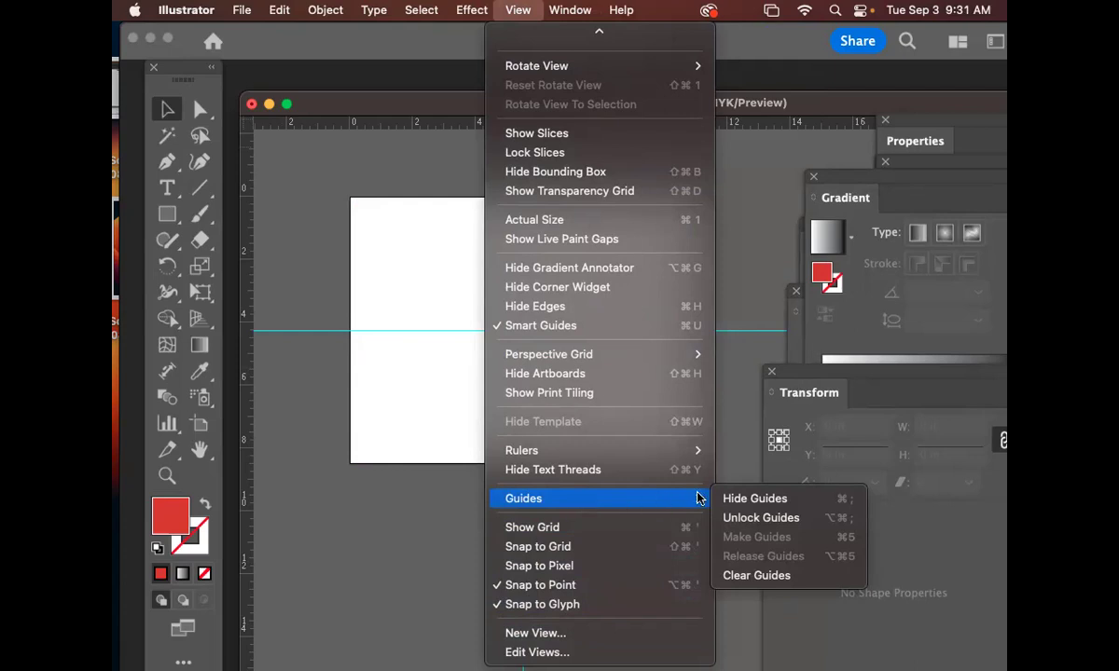
left_click(818, 524)
Select both unlocked guides with a marquee around their intersection.
left_click_drag(678, 353, 496, 364)
left_click_drag(373, 260, 494, 401)
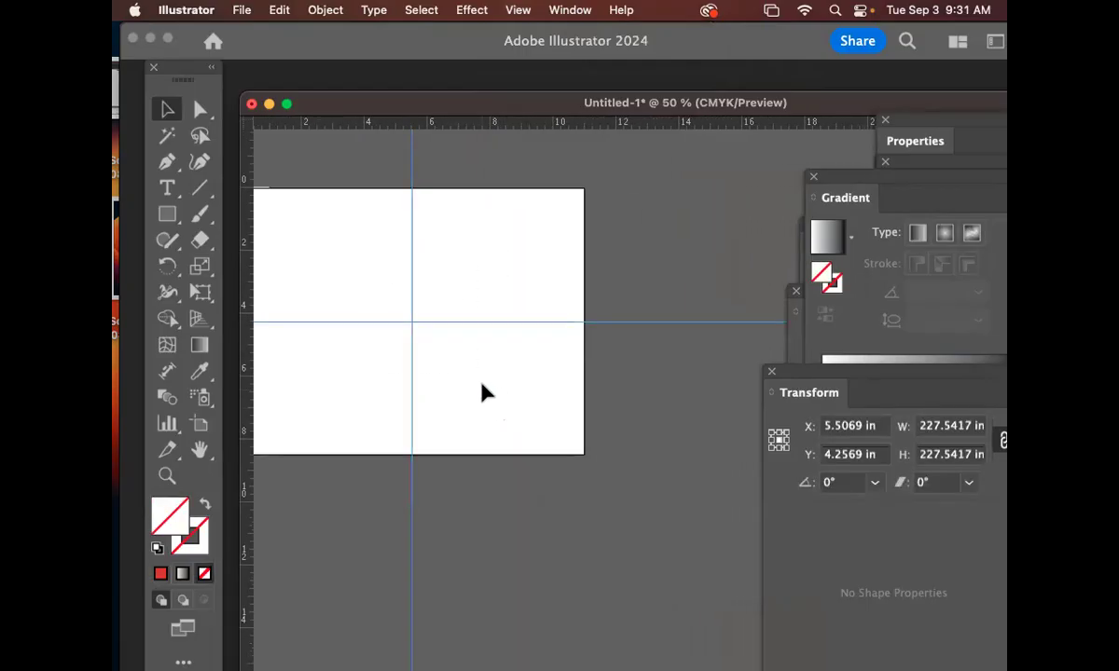
left_click(449, 357)
left_click(413, 323)
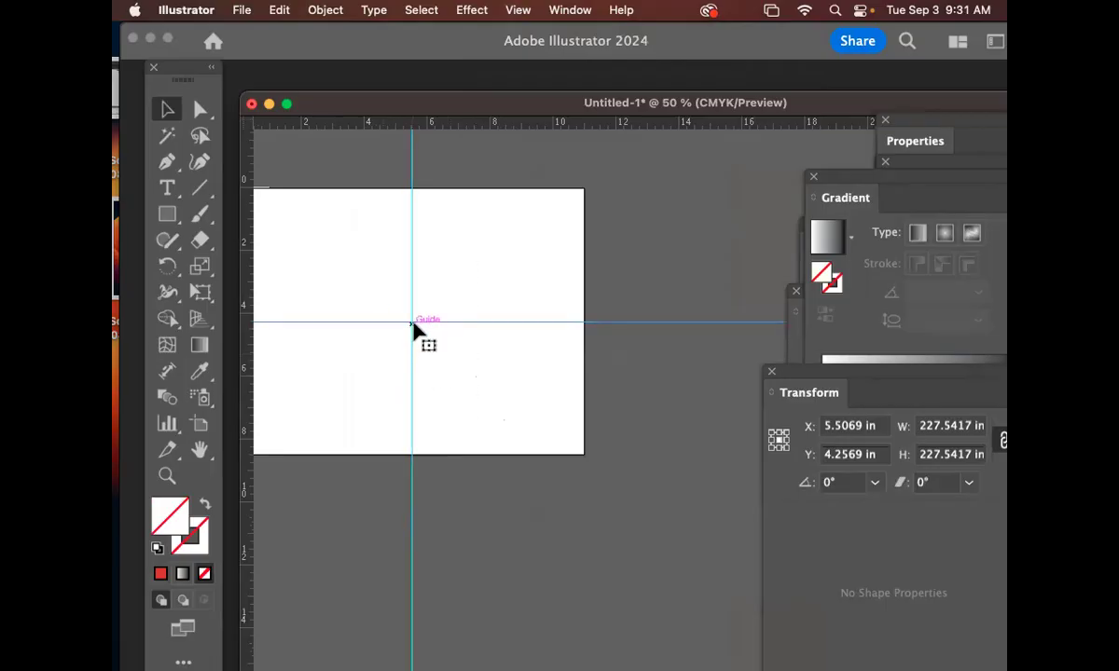
left_click_drag(477, 373, 354, 280)
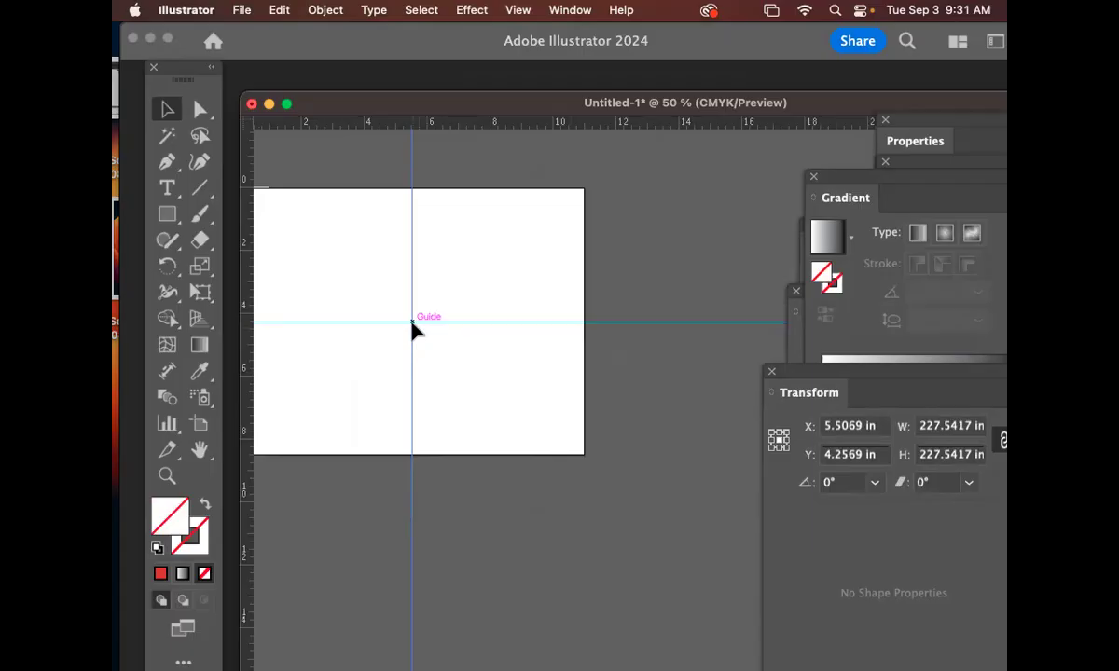
Copy the vertical guide about 8 in to the right and repeat-duplicate guides sideways and above the horizontal center guide.
left_click_drag(413, 327, 661, 308)
left_click_drag(696, 390, 557, 446)
key("ctrl+d")
key("ctrl+d")
key("ctrl+d")
key("ctrl+d")
key("ctrl+d")
key("ctrl+d")
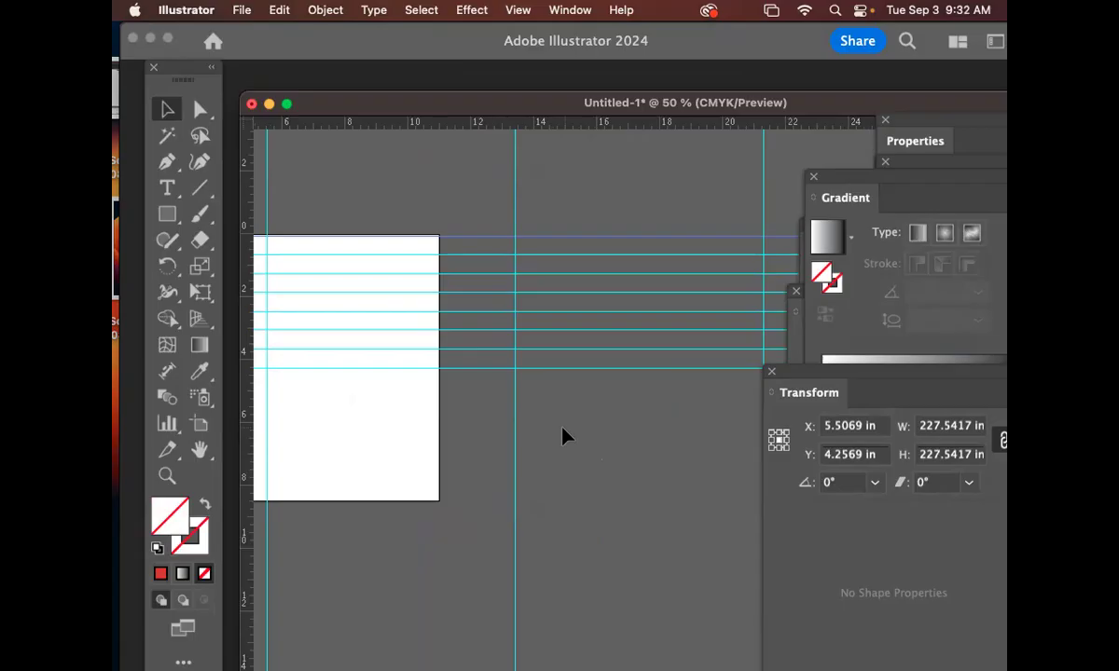
Undo all the guide duplications back to the two center guides.
key("super+z")
key("super+z")
key("super+z")
key("super+z")
key("super+z")
key("super+z")
key("super+z")
key("super+z")
key("super+z")
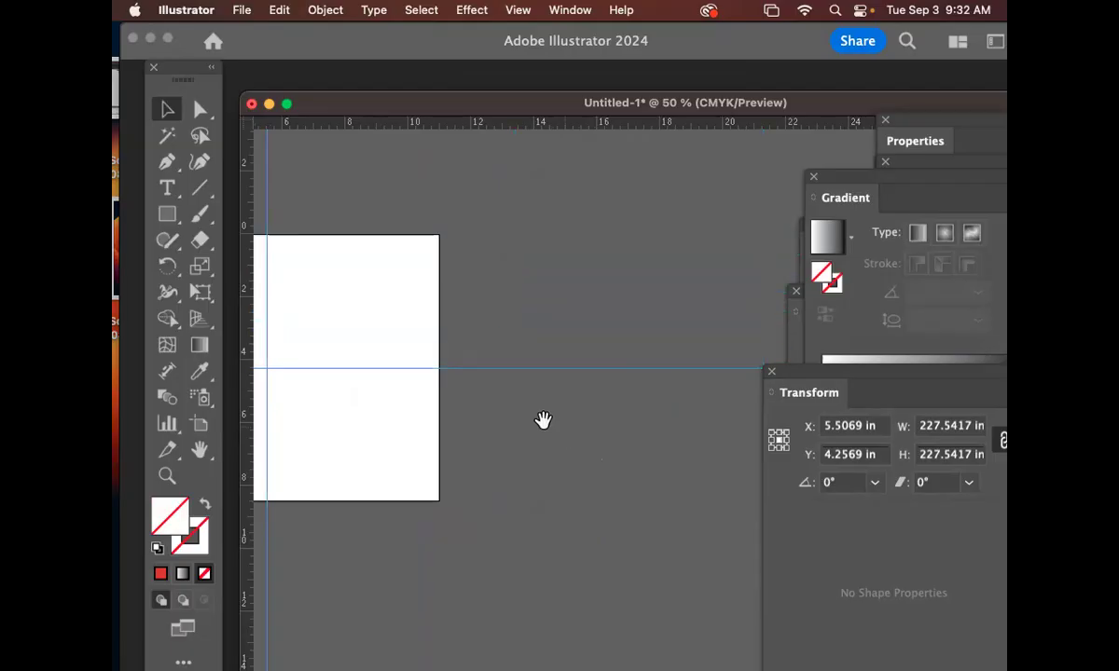
Lock the two center guides and try to select them with a marquee across the artboard.
scroll(550, 424, "left", 5)
scroll(550, 424, "down", 2)
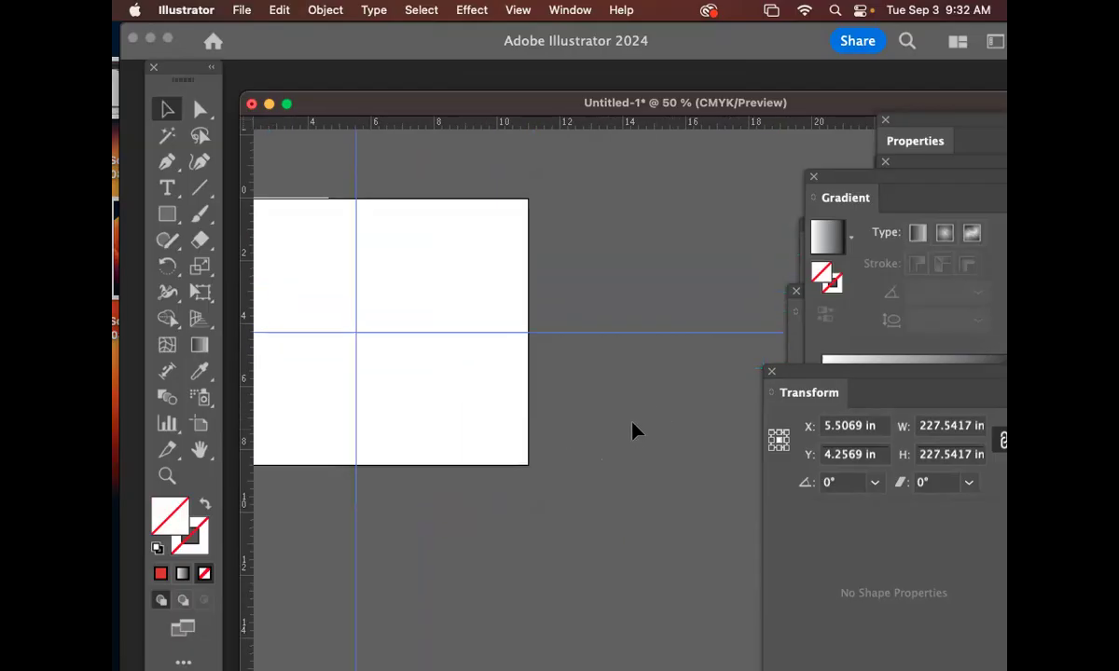
left_click(517, 10)
scroll(570, 604, "down", 5)
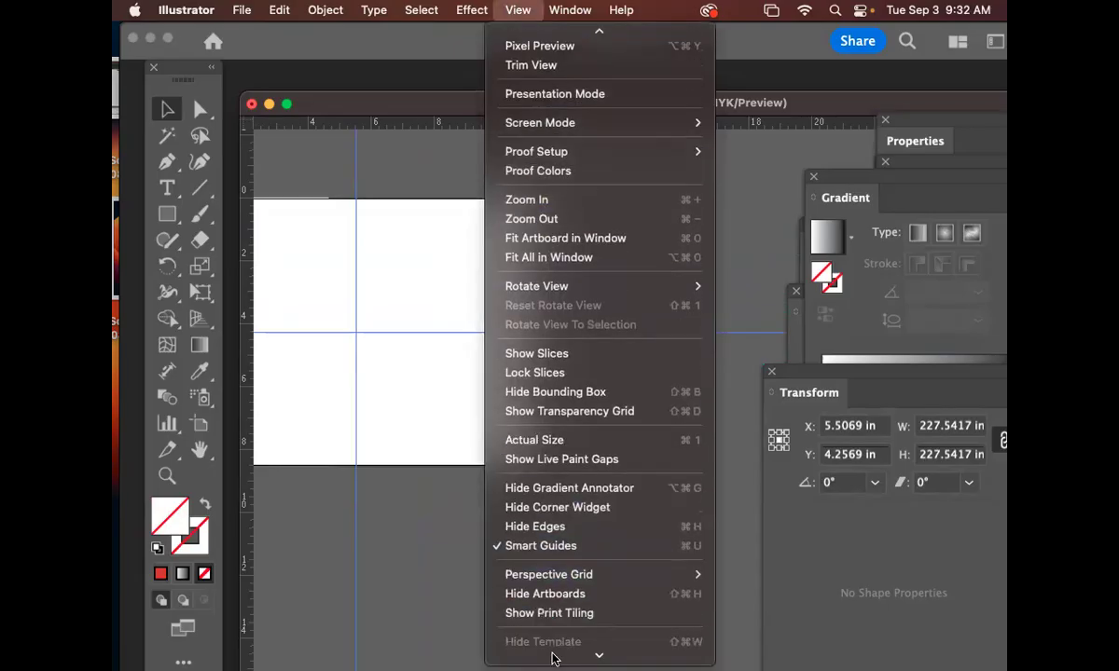
mouse_move(553, 533)
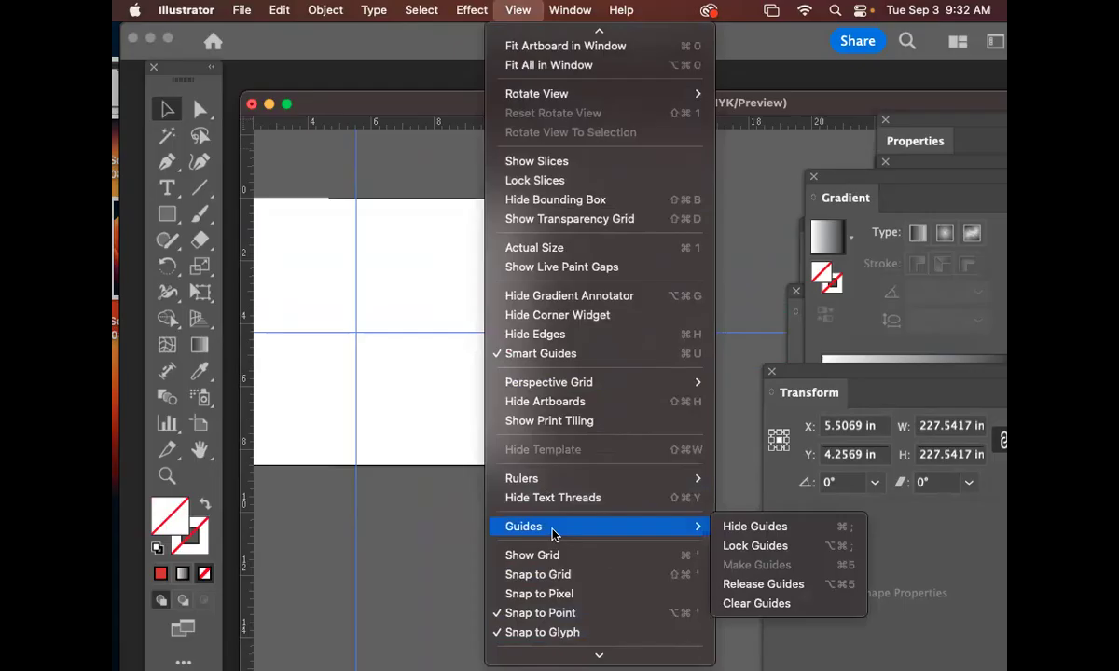
left_click(790, 546)
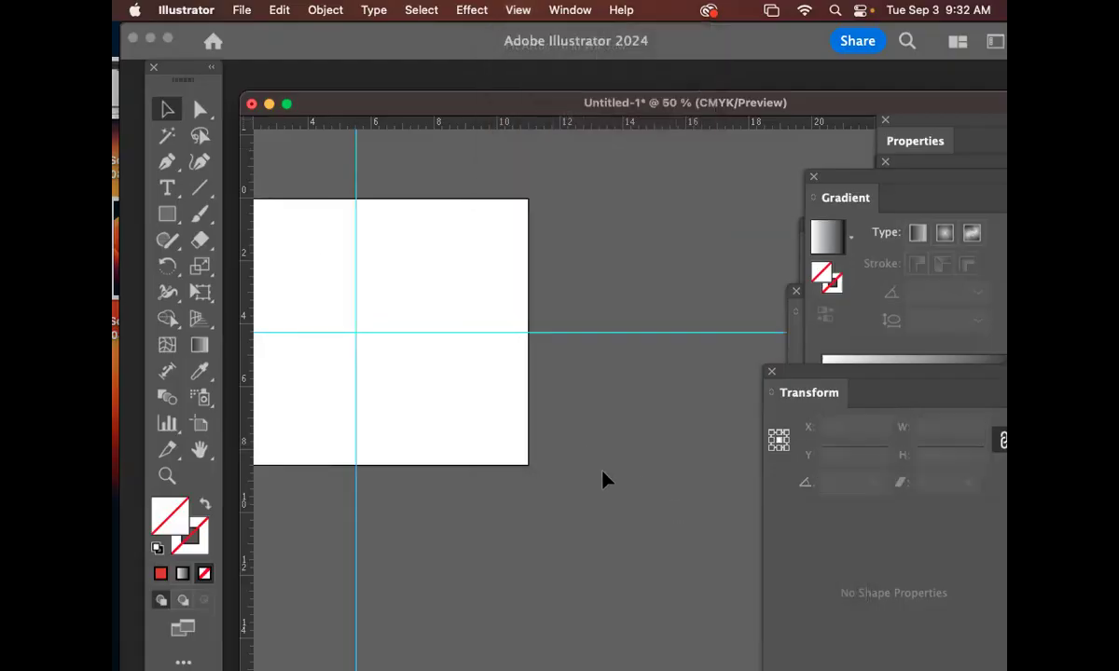
scroll(596, 448, "left", 3)
scroll(588, 410, "up", 1)
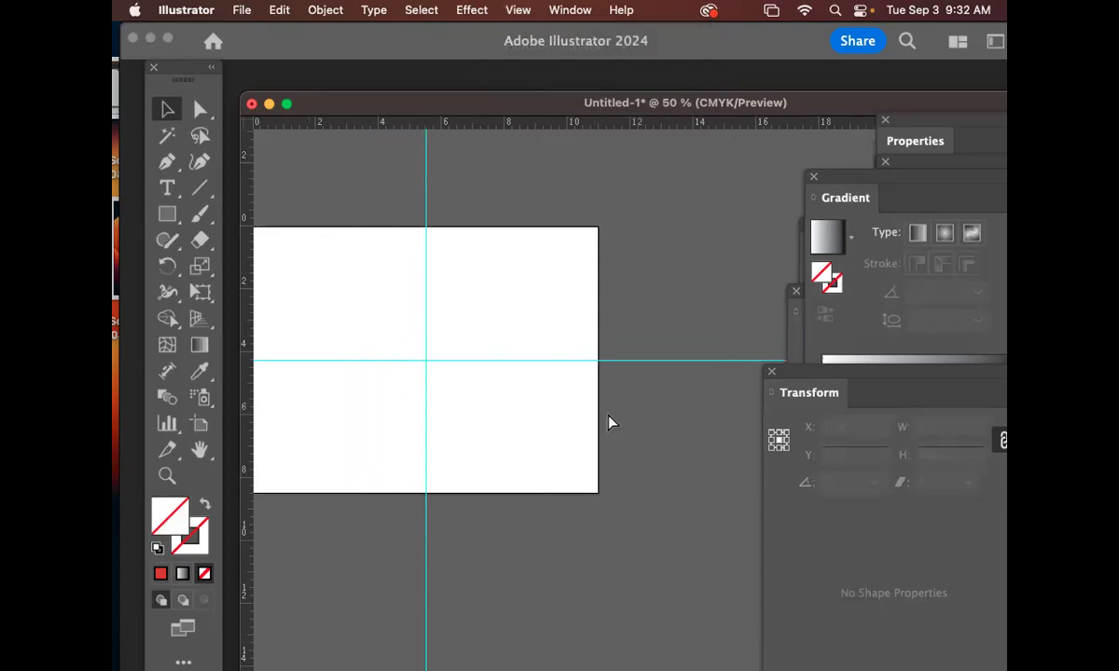
scroll(604, 424, "left", 2)
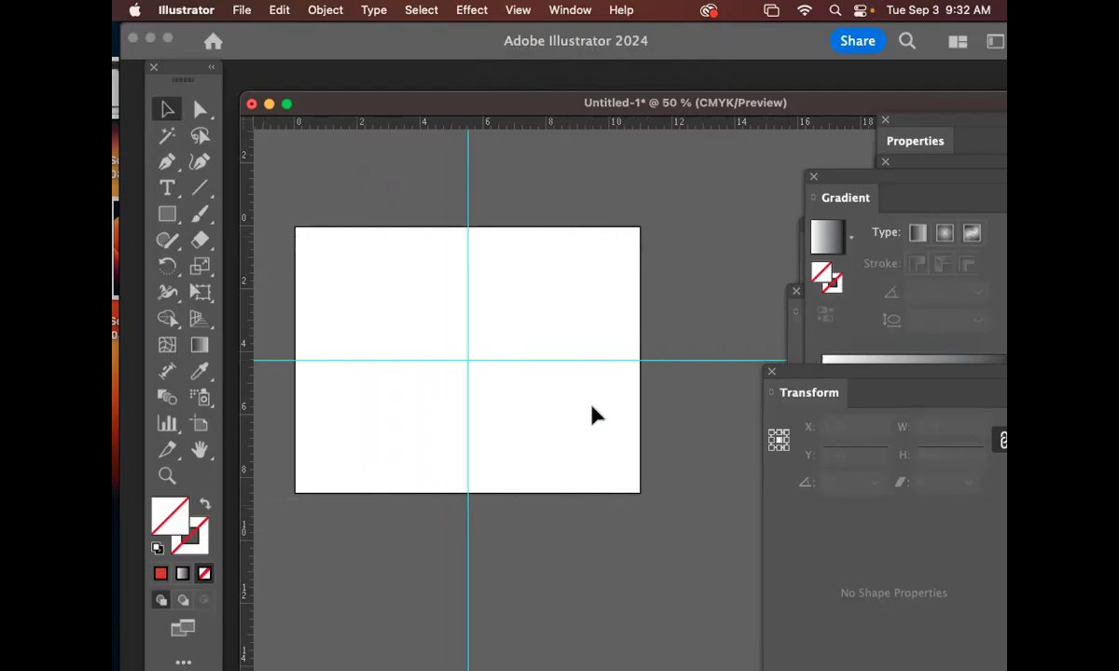
left_click_drag(619, 434, 368, 227)
Move the Gradient panel out of the way and place the Layers panel beside the artboard.
left_click_drag(834, 174, 839, 419)
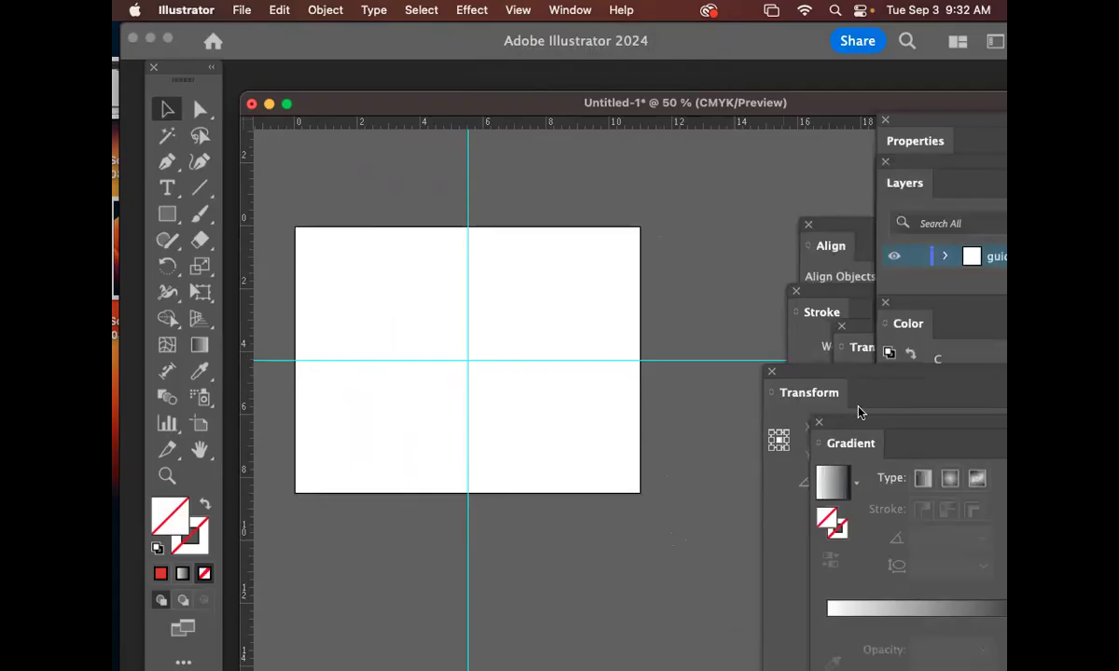
left_click_drag(935, 163, 707, 164)
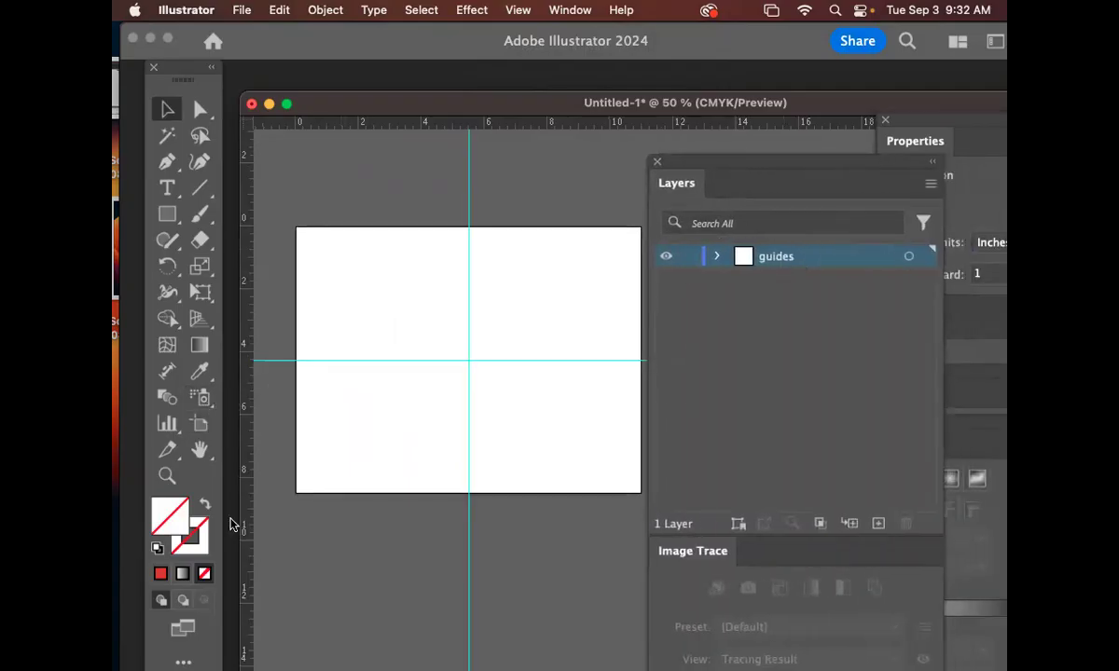
Ready the Rectangle tool with a bright red fill and no stroke.
left_click(168, 211)
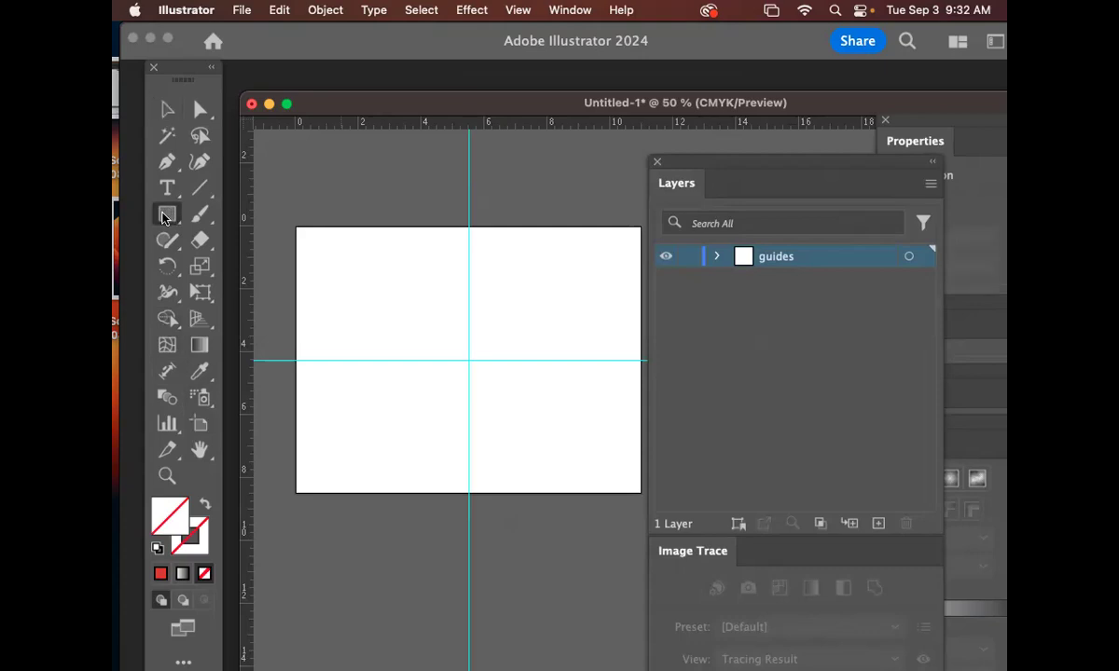
left_click(158, 548)
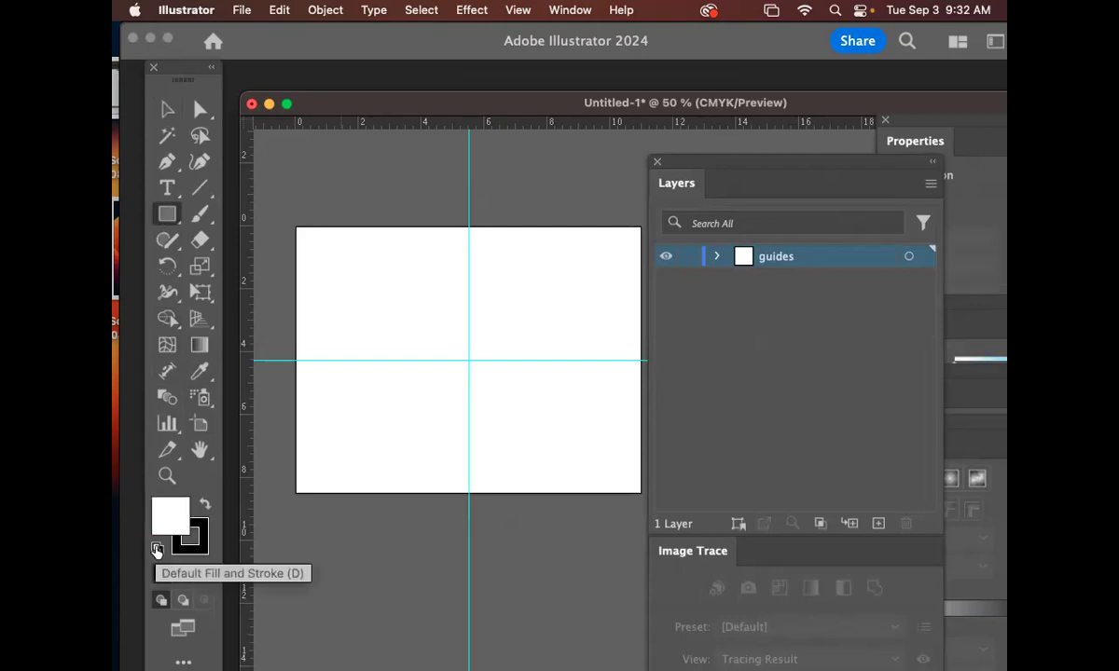
double_click(169, 514)
left_click(580, 218)
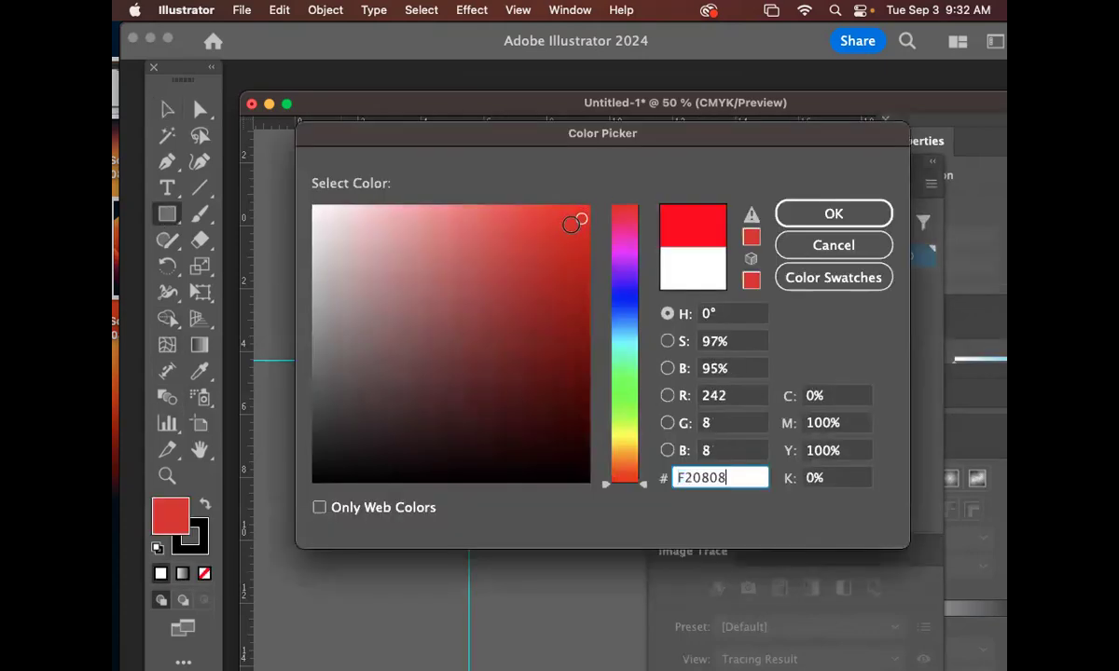
key("Return")
left_click(204, 546)
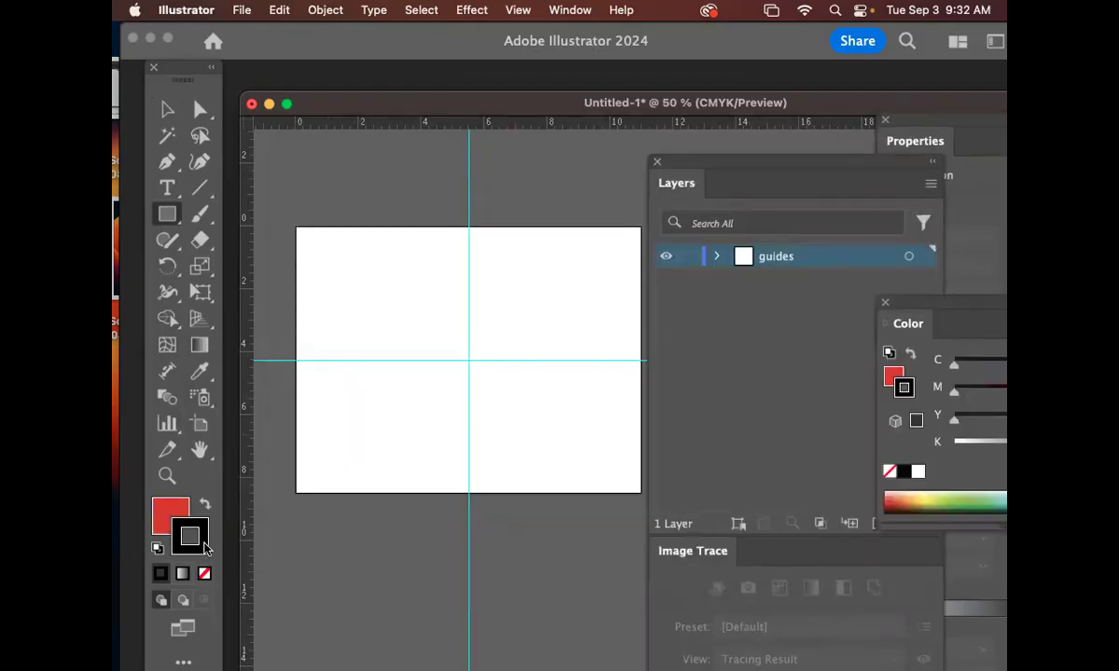
left_click(204, 573)
left_click(160, 518)
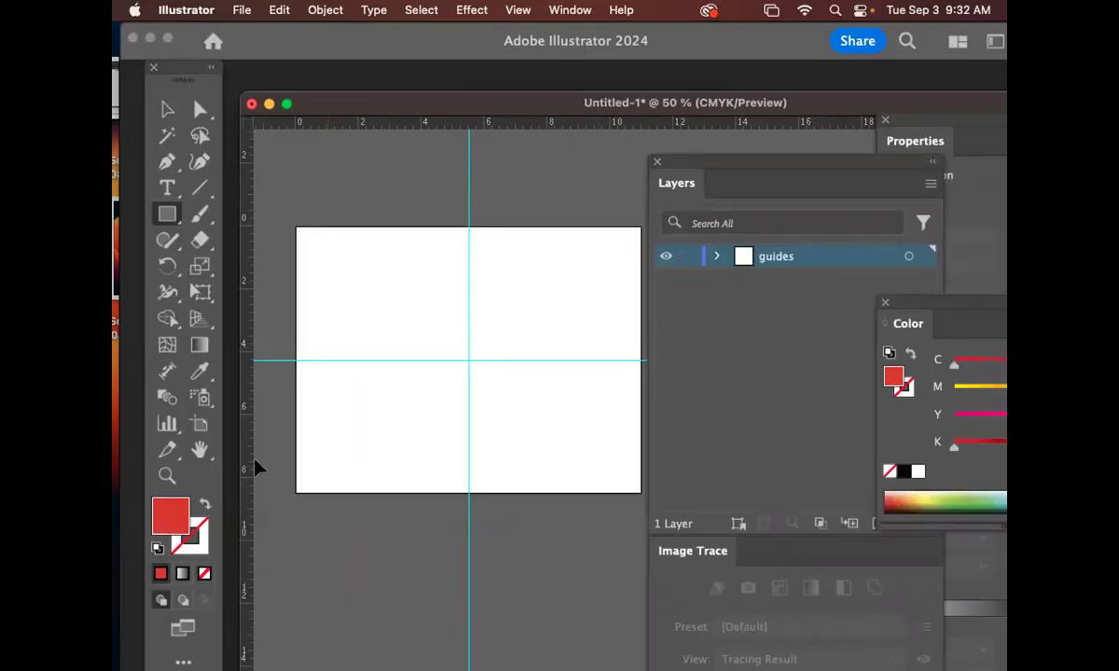
Create a red square 0.25 in wide and 0.25 in high near the artboard's upper-left corner.
left_click(321, 264)
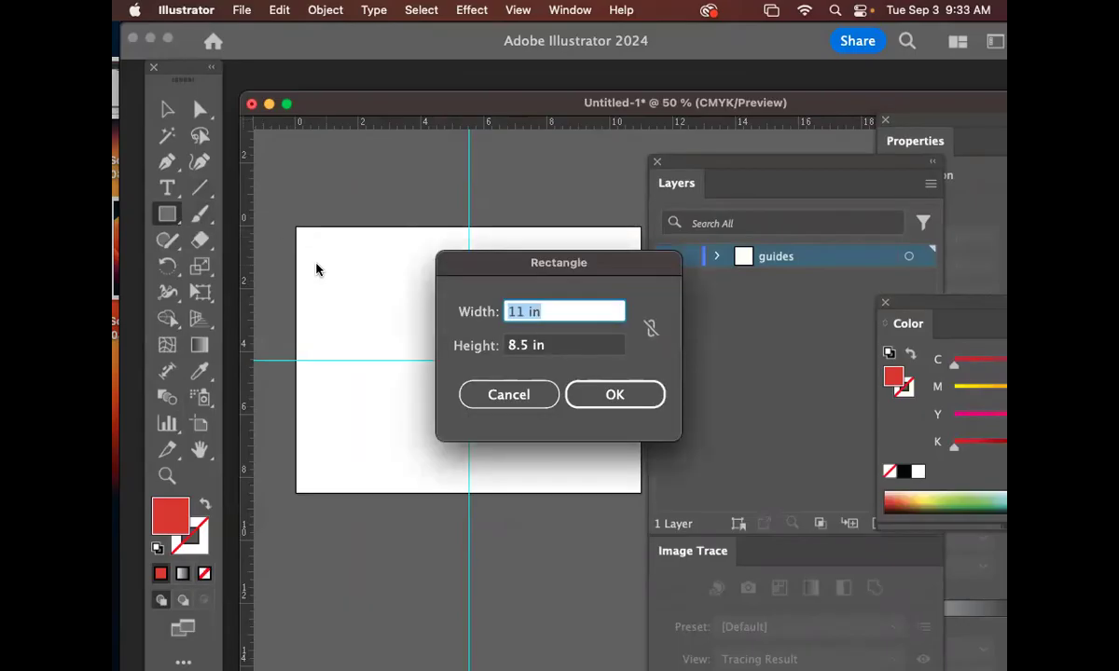
type(".25")
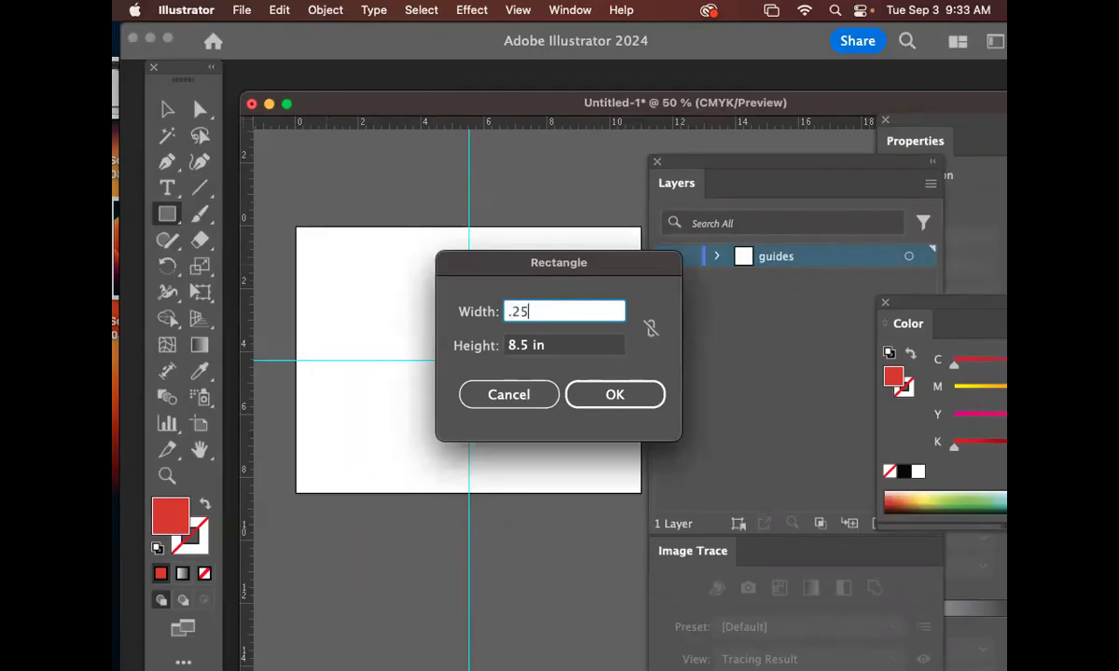
key("Tab")
key("BackSpace")
type(".25")
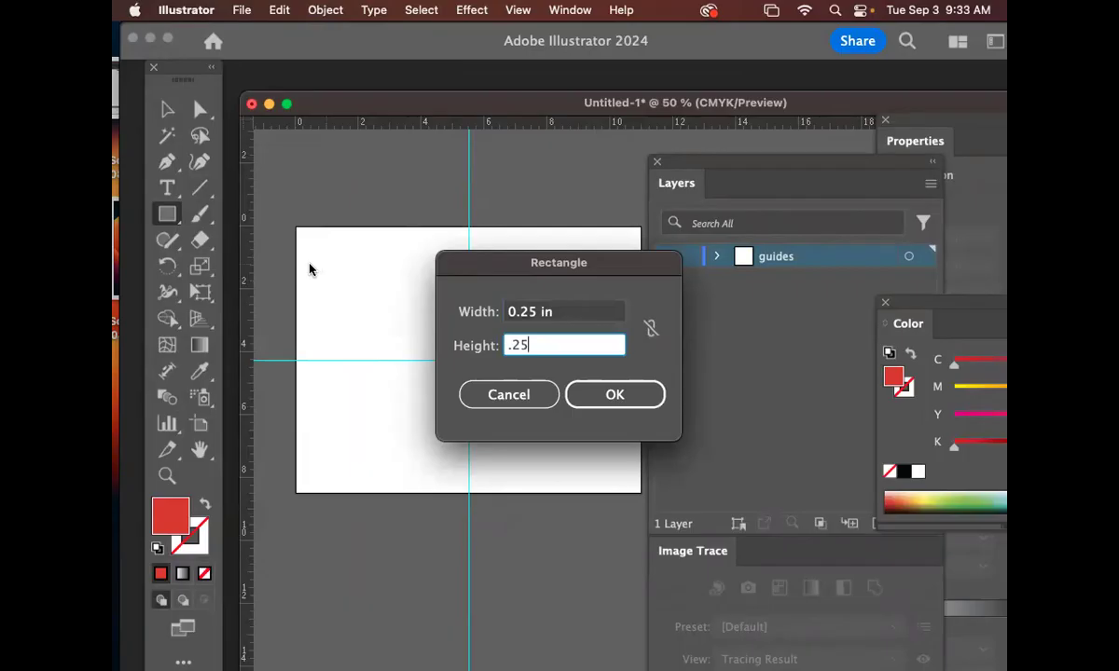
left_click(623, 399)
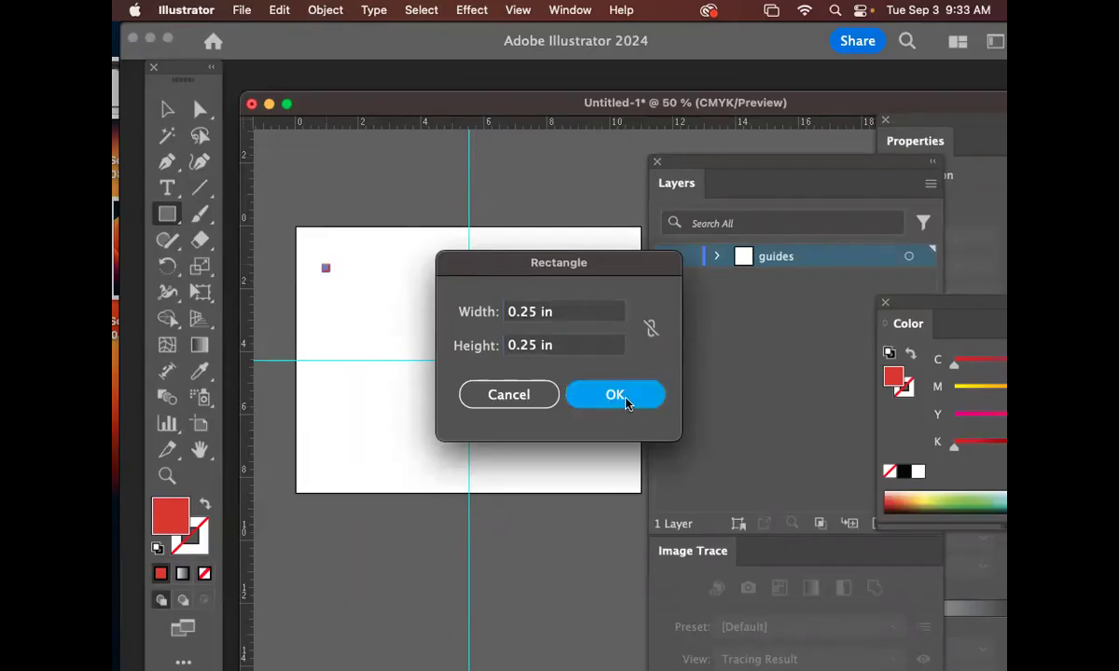
Move the red square into the artboard's upper-left corner, centered at about X 0.13 in and Y 0.13 in, and deselect it.
left_click(168, 474)
left_click_drag(284, 223, 462, 336)
key("v")
left_click_drag(428, 390, 324, 244)
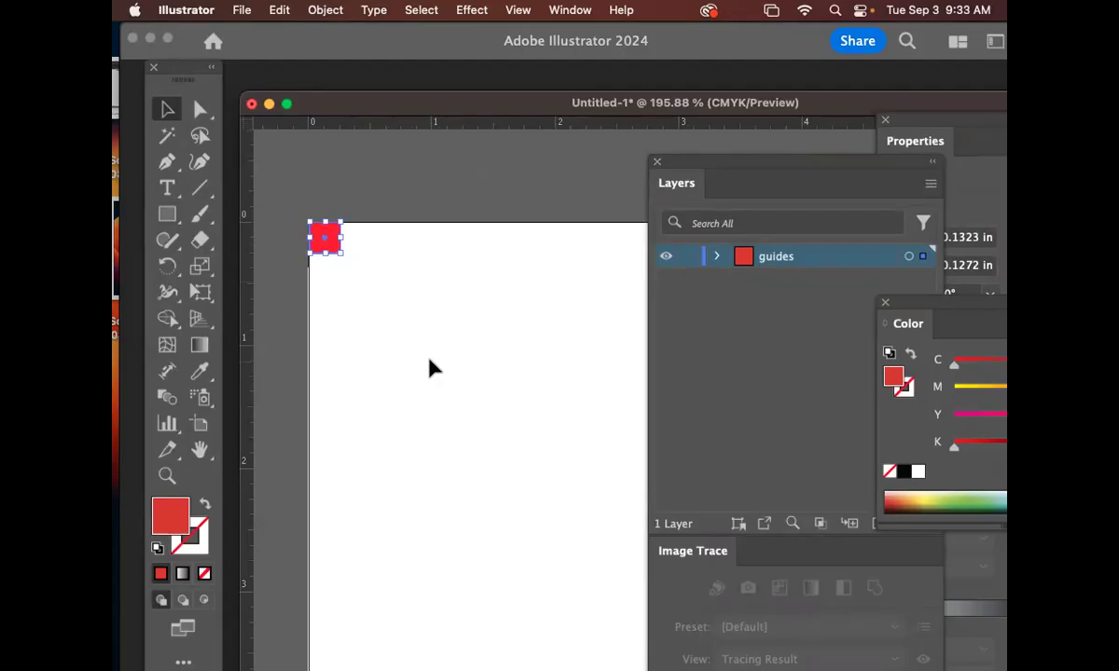
left_click(429, 368)
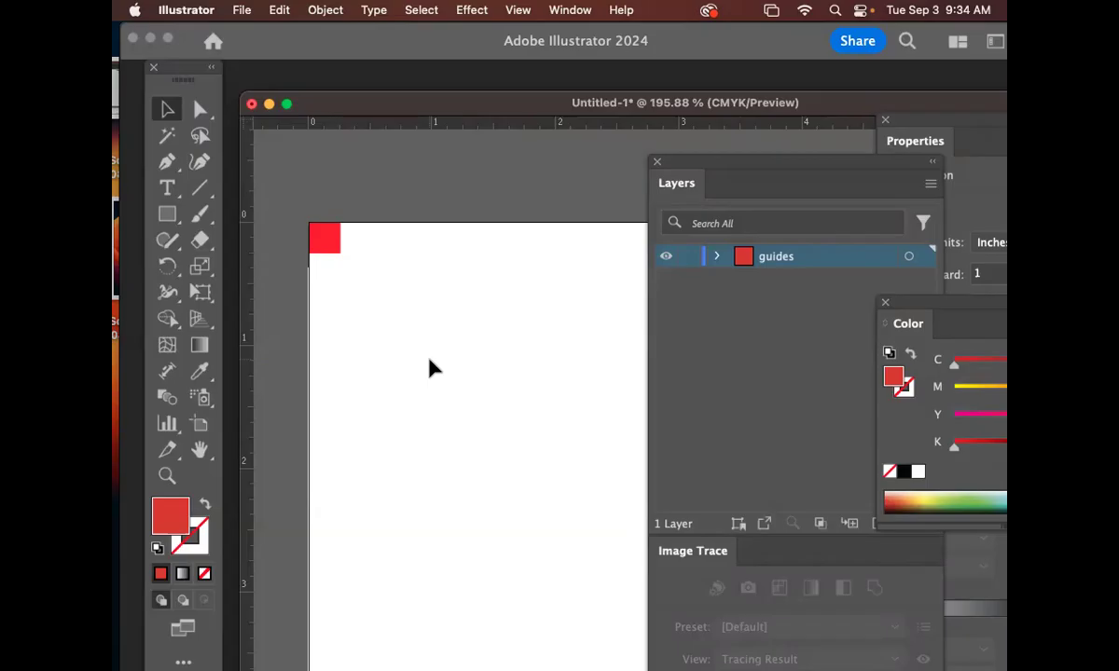
Move the Layers panel away from the artboard so the whole page is visible at 50%.
key("super+0")
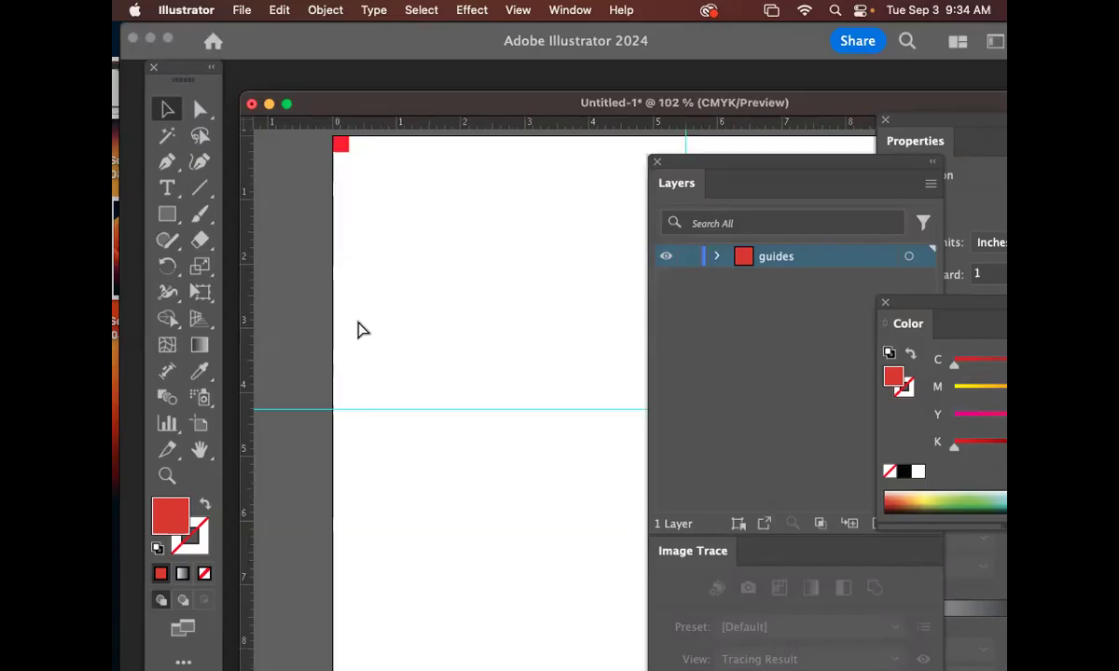
key("super+equal")
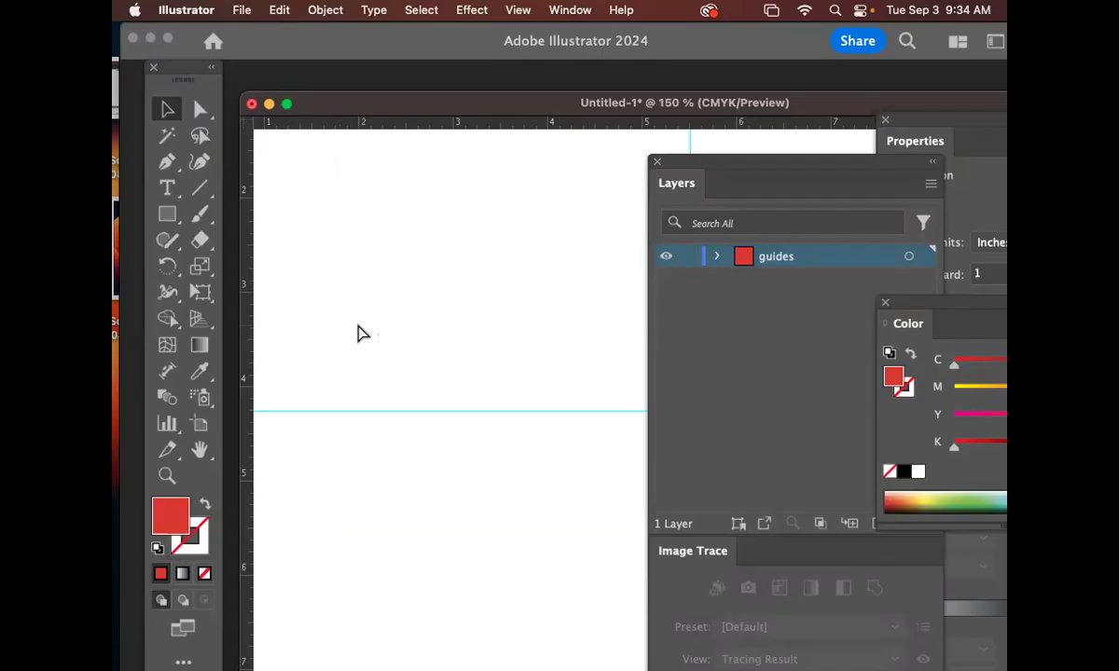
key("super+minus")
key("super+minus")
key("super+minus")
left_click_drag(693, 160, 922, 270)
left_click_drag(652, 303, 494, 282)
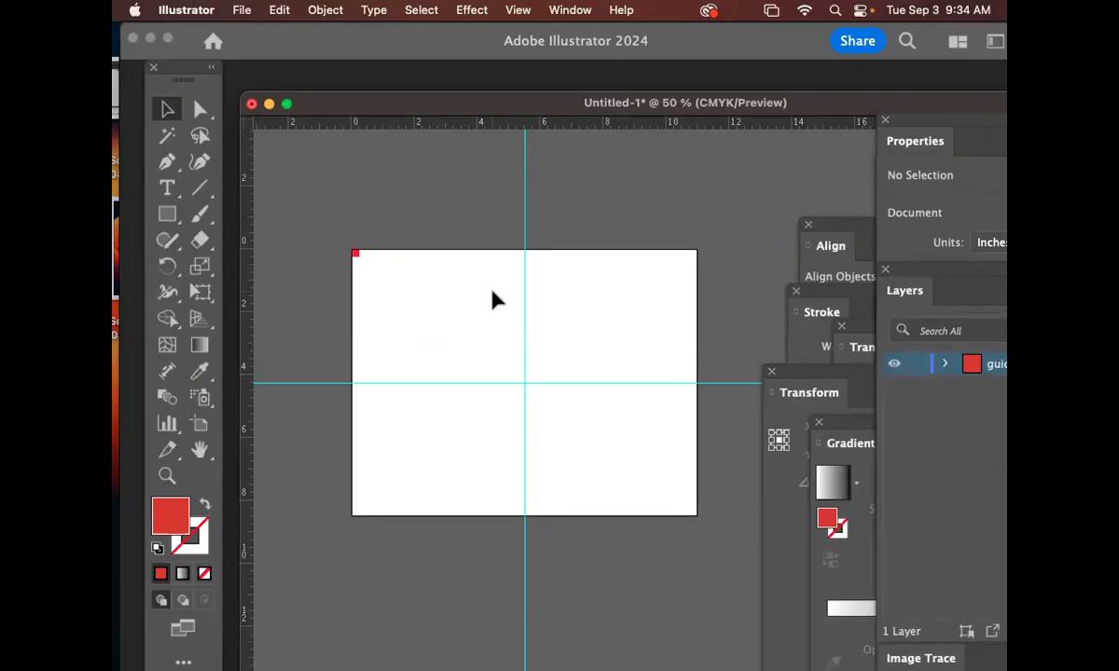
Examine at high magnification how closely the red square's edges meet the artboard's upper-left corner.
left_click(167, 476)
left_click_drag(335, 217, 589, 382)
left_click_drag(349, 288, 597, 435)
left_click_drag(405, 287, 711, 529)
left_click_drag(651, 472, 402, 206)
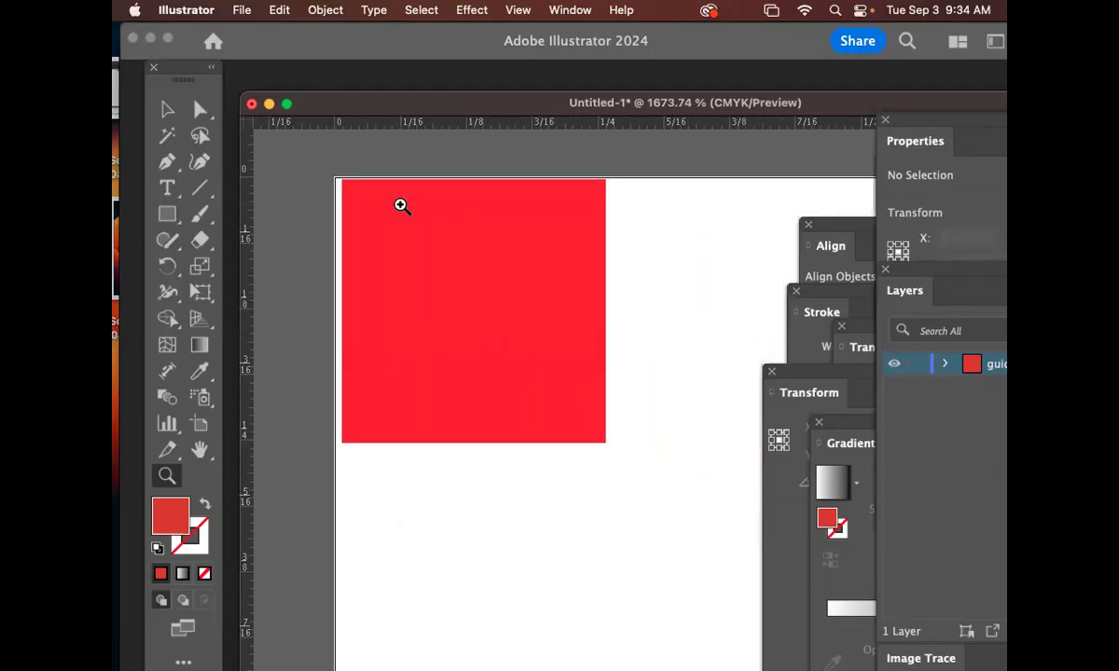
left_click_drag(389, 203, 595, 354)
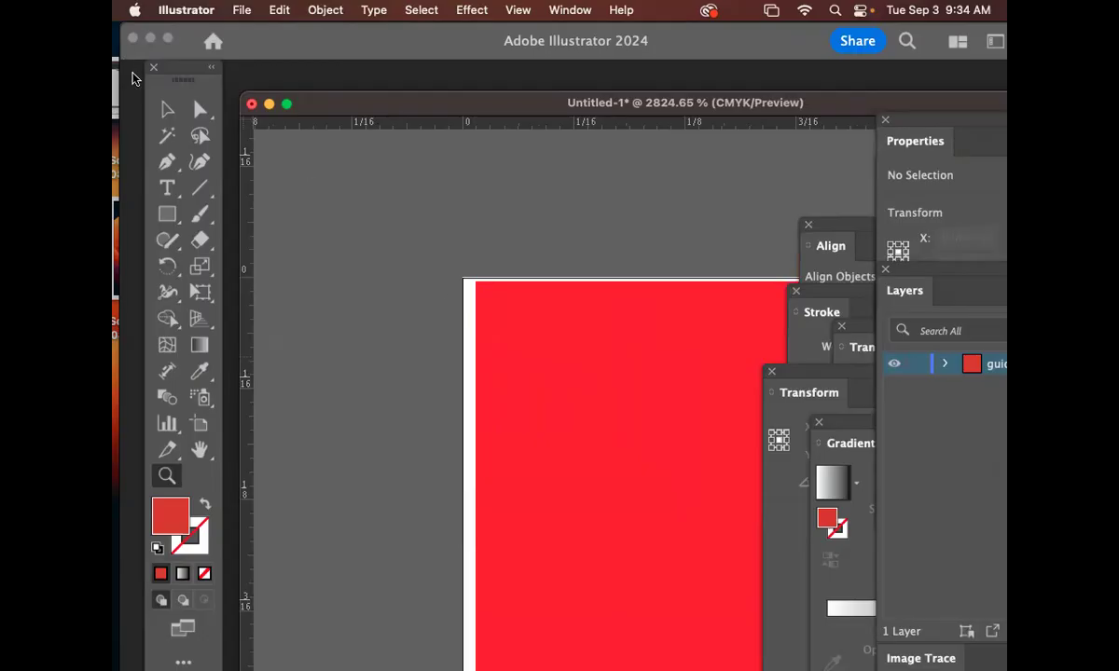
left_click(168, 109)
key("super+0")
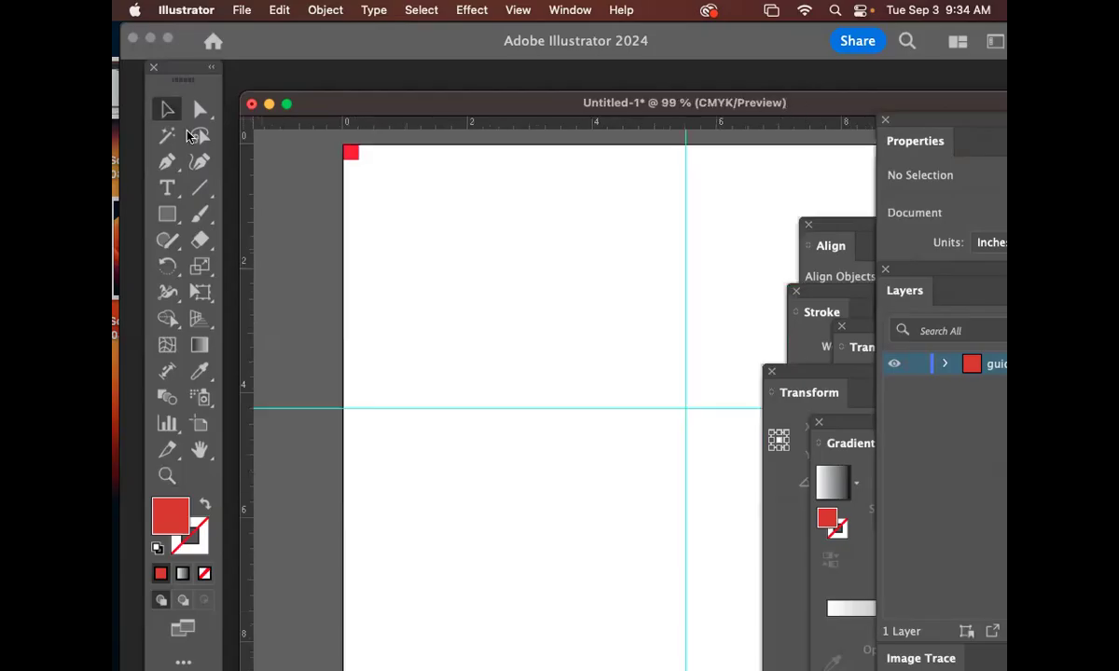
Snap the red square exactly into the artboard's upper-left corner, centered at X 0.125 in and Y 0.125 in.
left_click(167, 475)
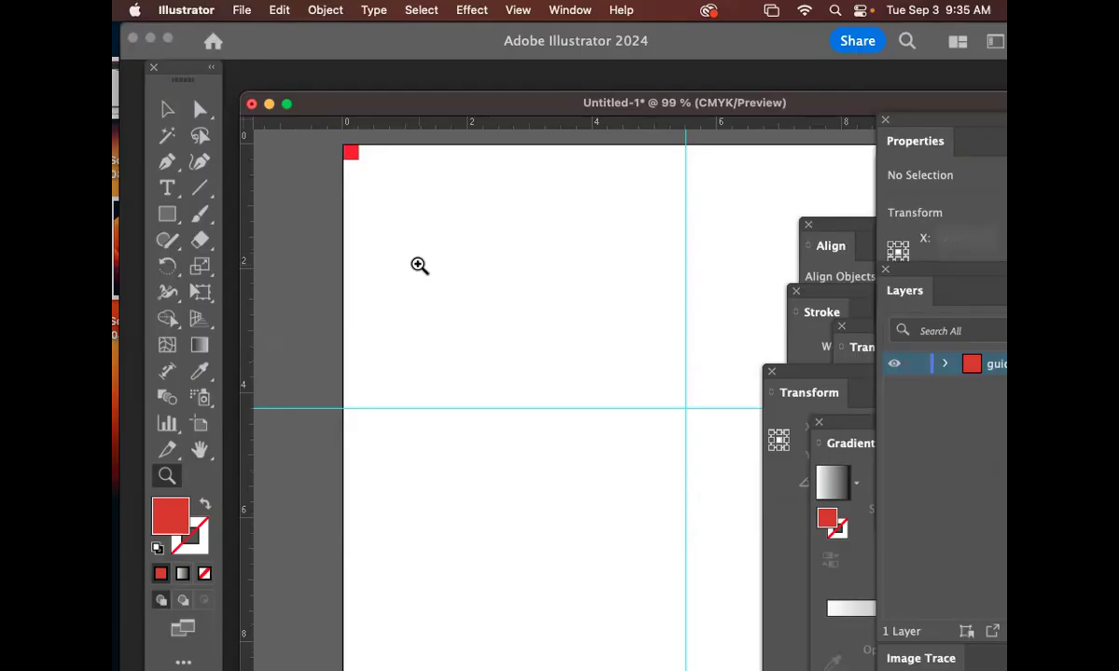
left_click_drag(330, 133, 545, 296)
left_click_drag(398, 200, 615, 385)
key("space")
left_click_drag(441, 251, 609, 523)
left_click_drag(481, 346, 686, 562)
key("space")
left_click_drag(613, 558, 547, 434)
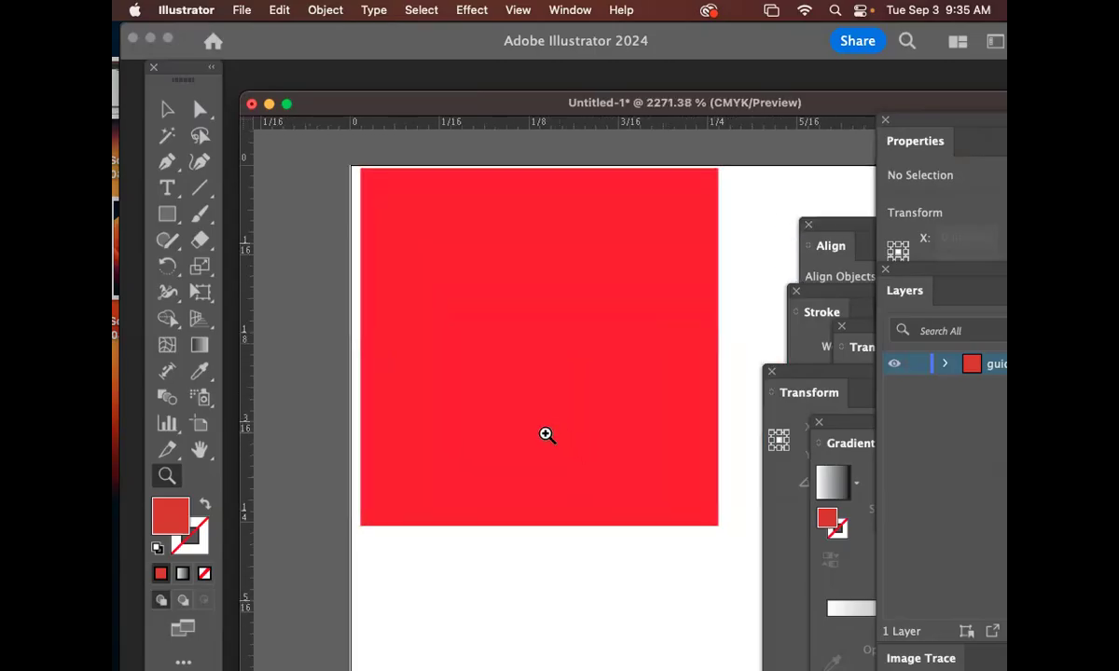
key("v")
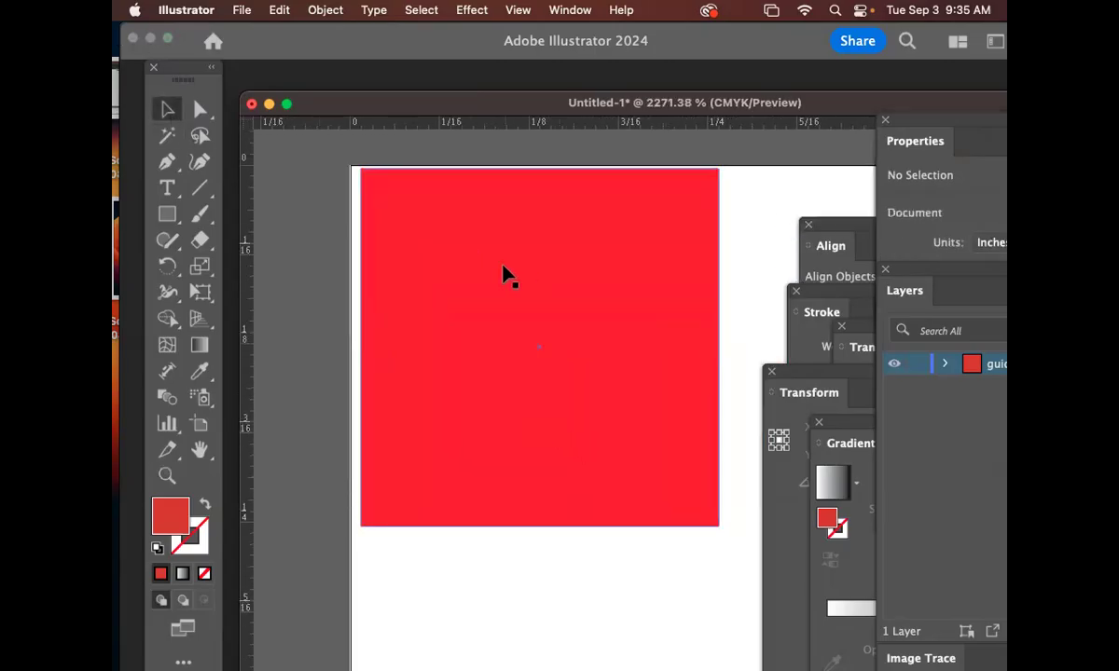
left_click_drag(501, 272, 476, 249)
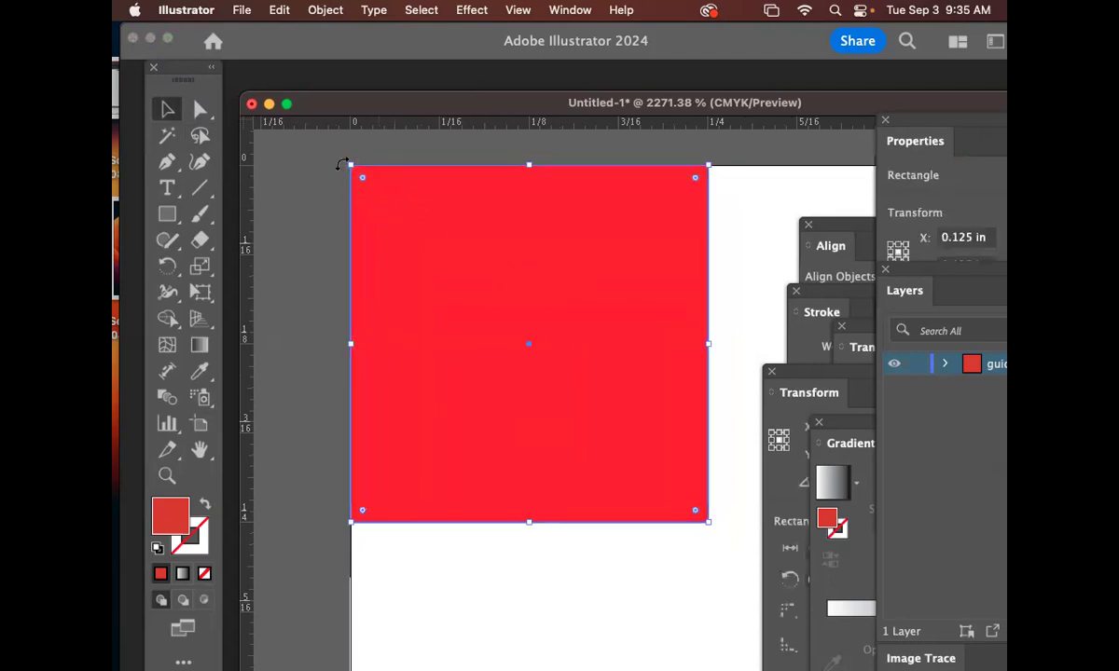
left_click_drag(373, 172, 384, 172)
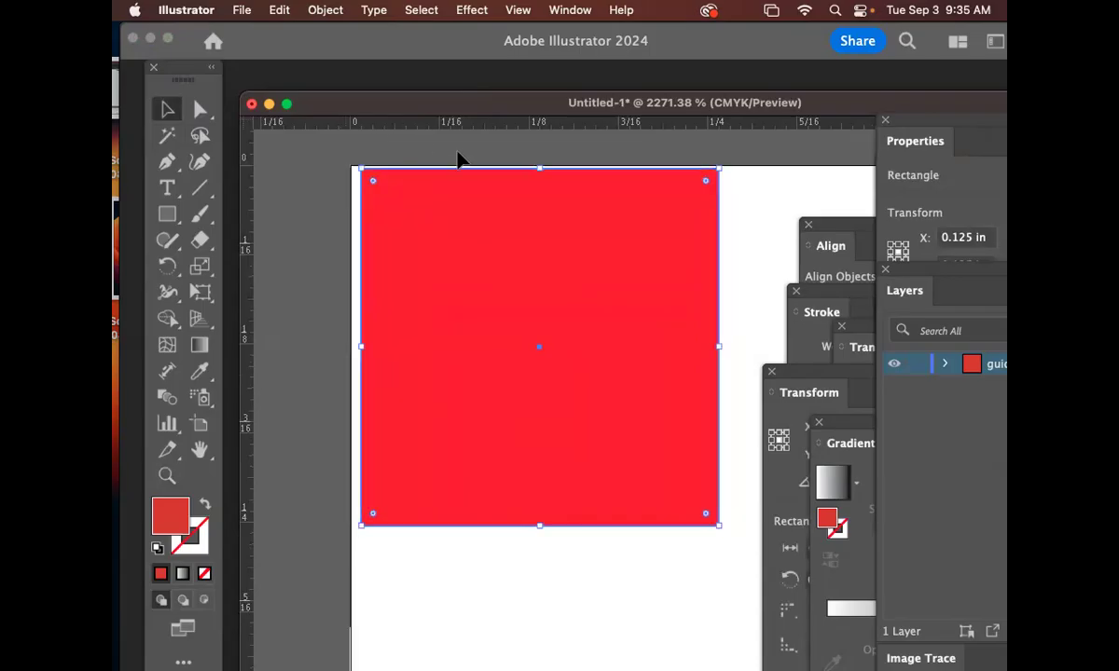
left_click_drag(415, 215, 387, 180)
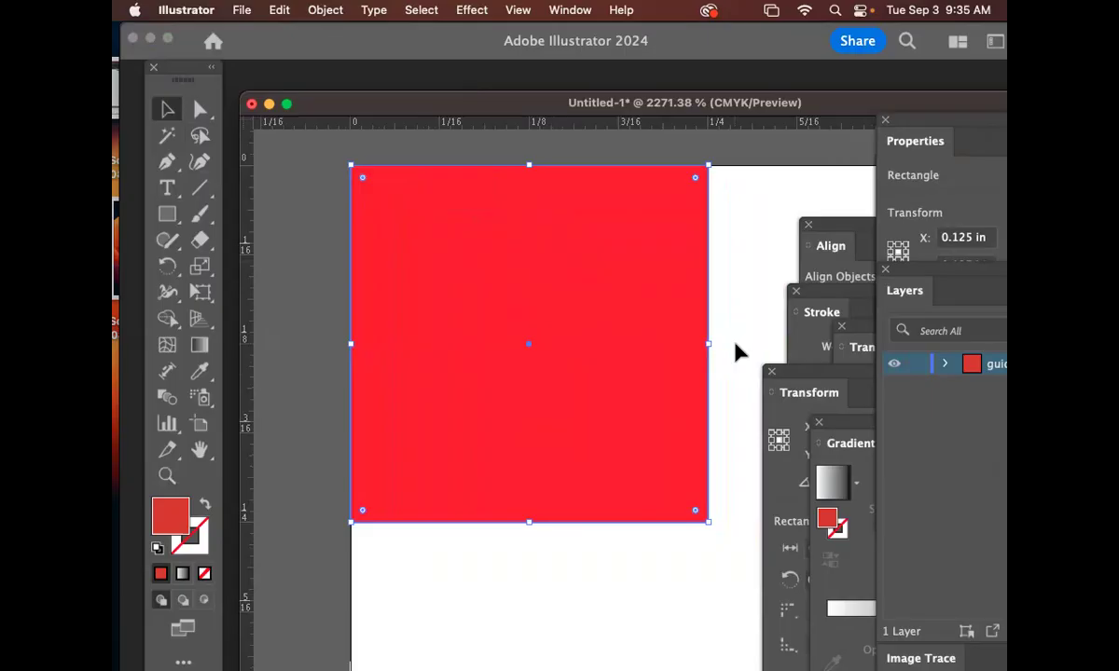
Place the Properties panel beside the red square so its Transform fields are readable without covering the square.
left_click_drag(927, 117, 673, 146)
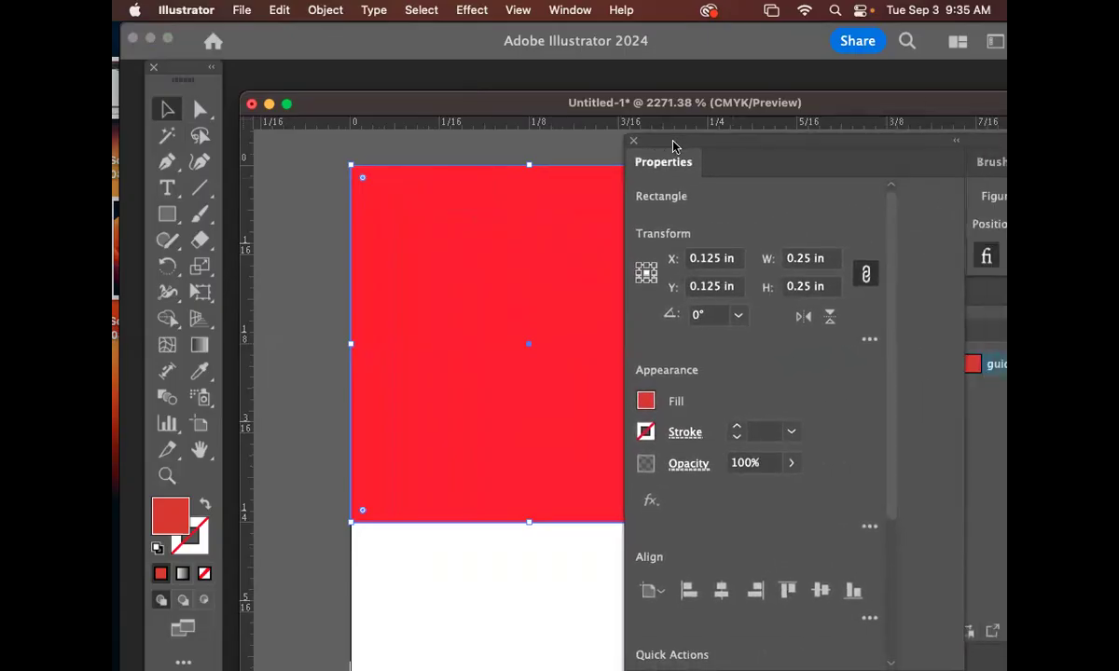
left_click_drag(689, 143, 844, 149)
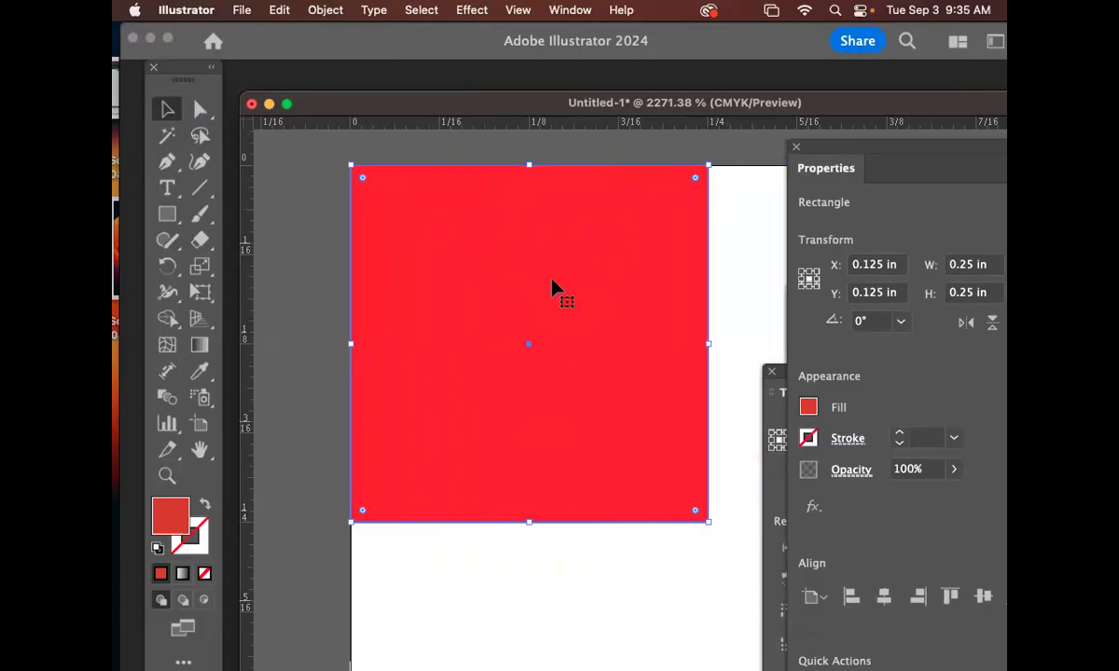
key("super+shift+b")
Add a vertical guide along the red square's right edge and a horizontal guide along its bottom edge.
key("super+minus")
left_click_drag(694, 309, 498, 267)
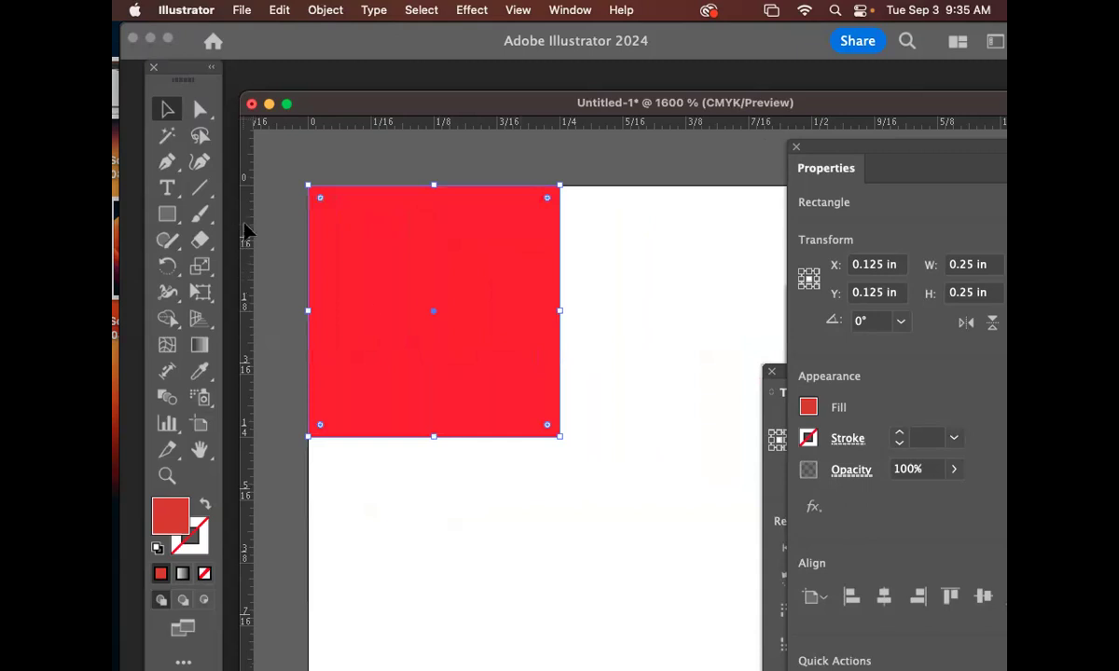
left_click_drag(245, 216, 559, 310)
left_click_drag(458, 133, 445, 437)
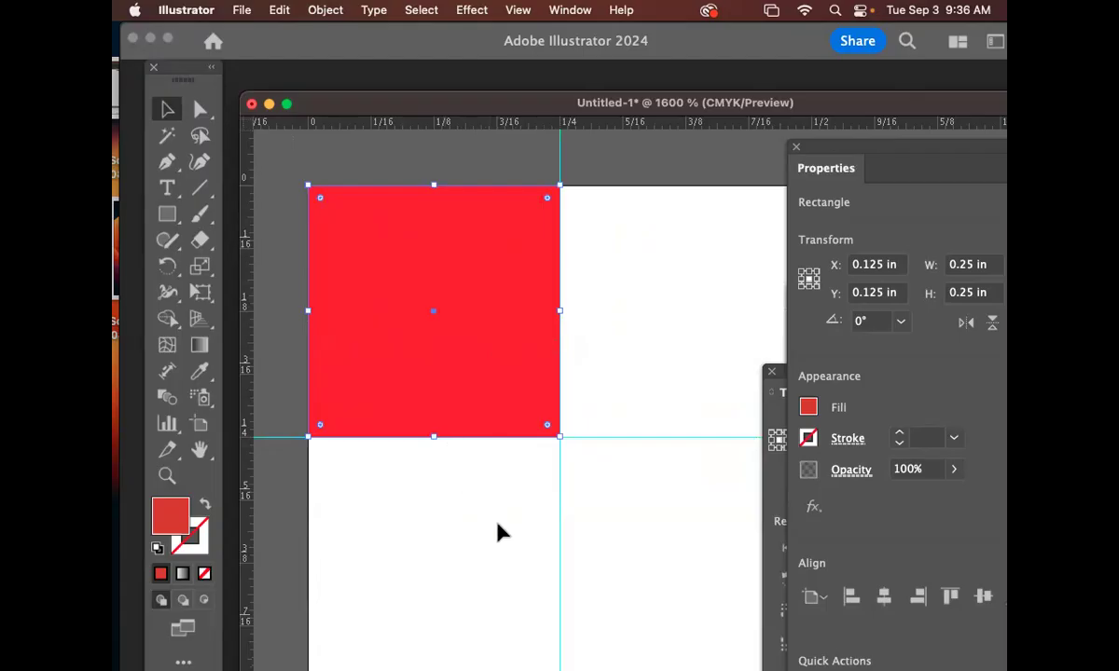
Move the red square to the artboard's lower-right corner, centered at about X 10.86 in and Y 8.38 in.
key("super+1")
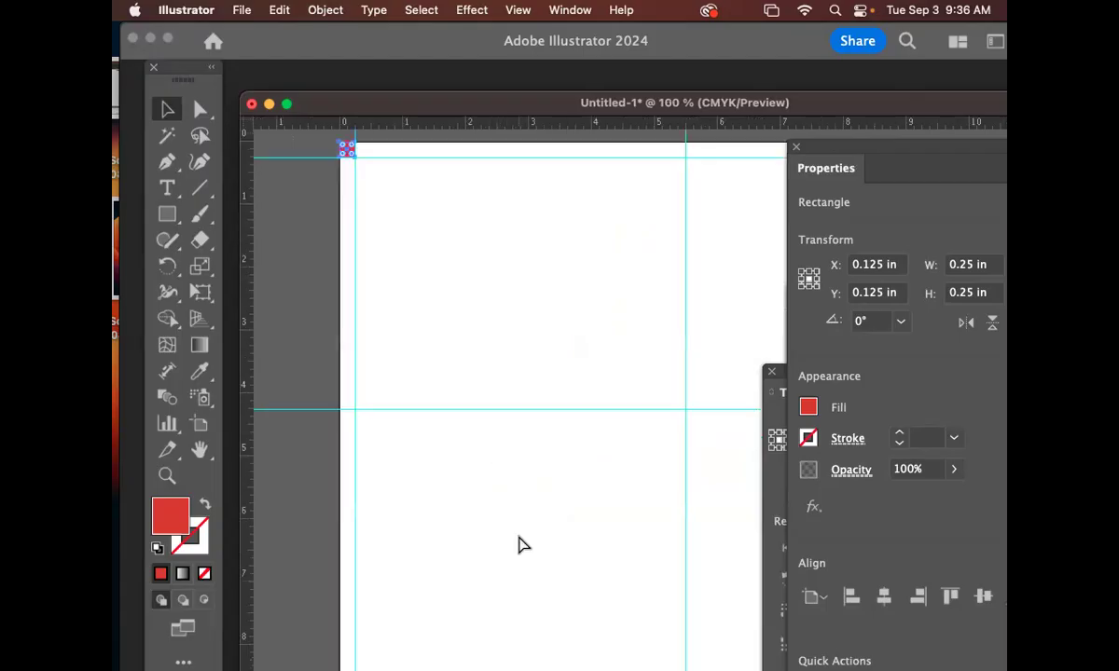
key("super+minus")
left_click_drag(626, 474, 335, 347)
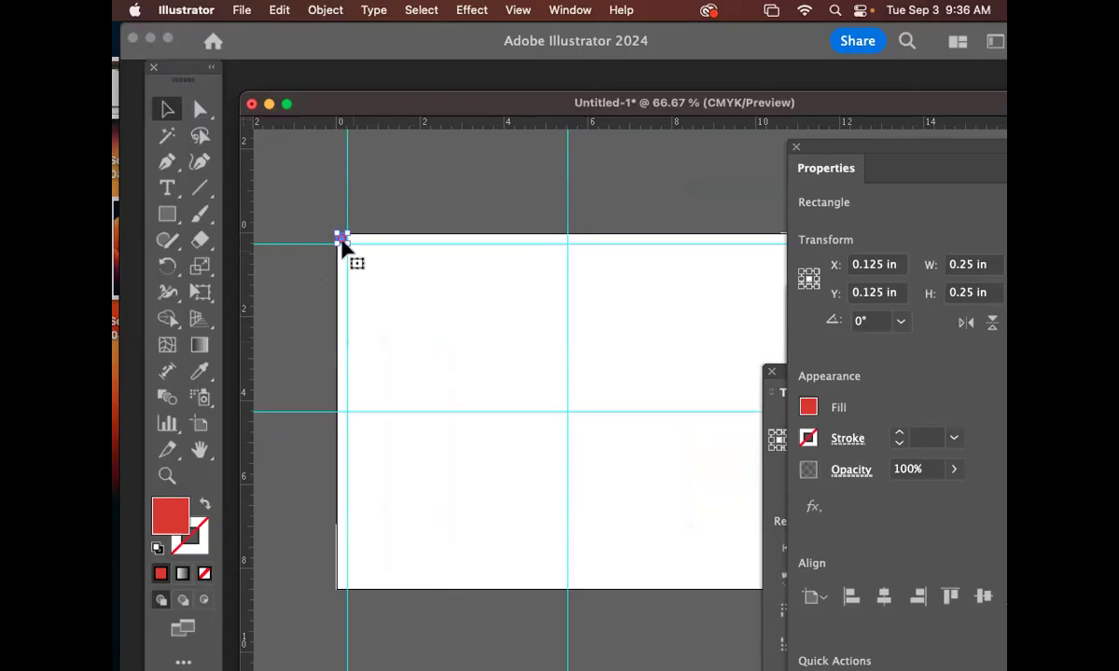
key("super+plus")
key("super+plus")
left_click_drag(597, 306, 326, 206)
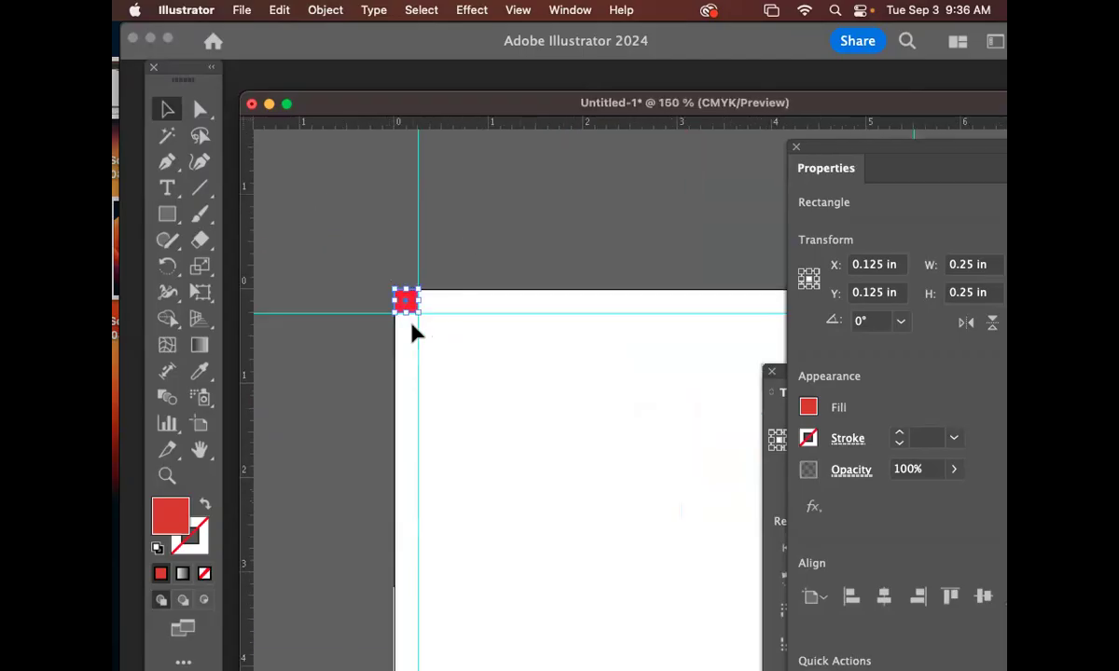
left_click_drag(416, 319, 679, 545)
left_click_drag(689, 626, 668, 540)
left_click_drag(668, 540, 600, 482)
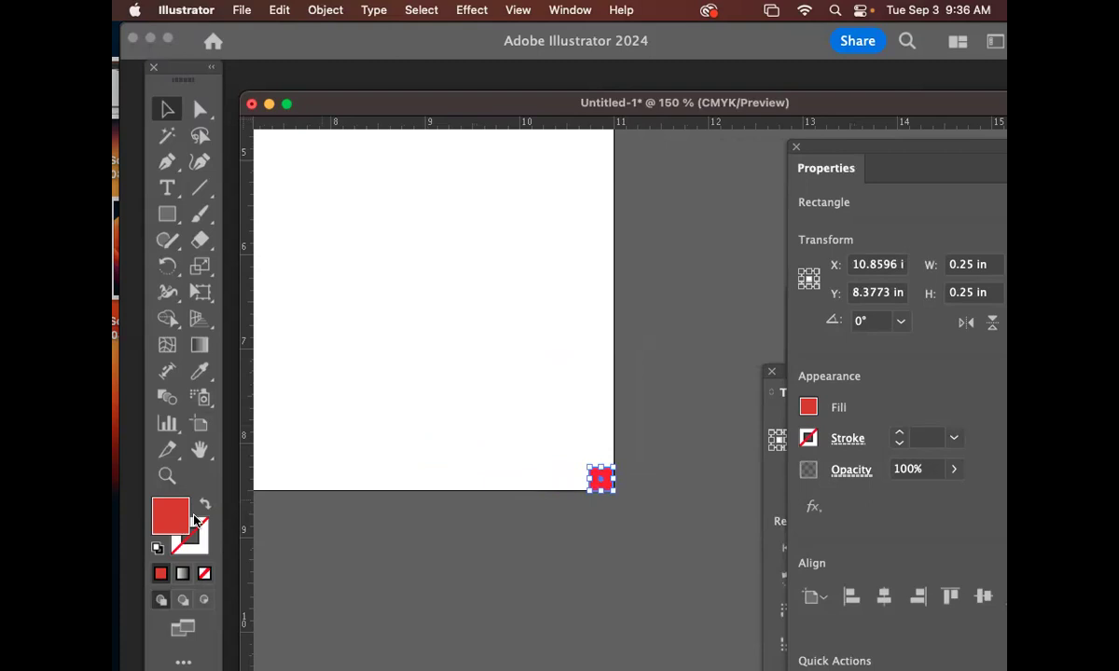
Snap the red square flush with the artboard's right and bottom edges in the lower-right corner and deselect it.
left_click(169, 477)
left_click_drag(567, 430, 805, 647)
left_click_drag(658, 553, 774, 541)
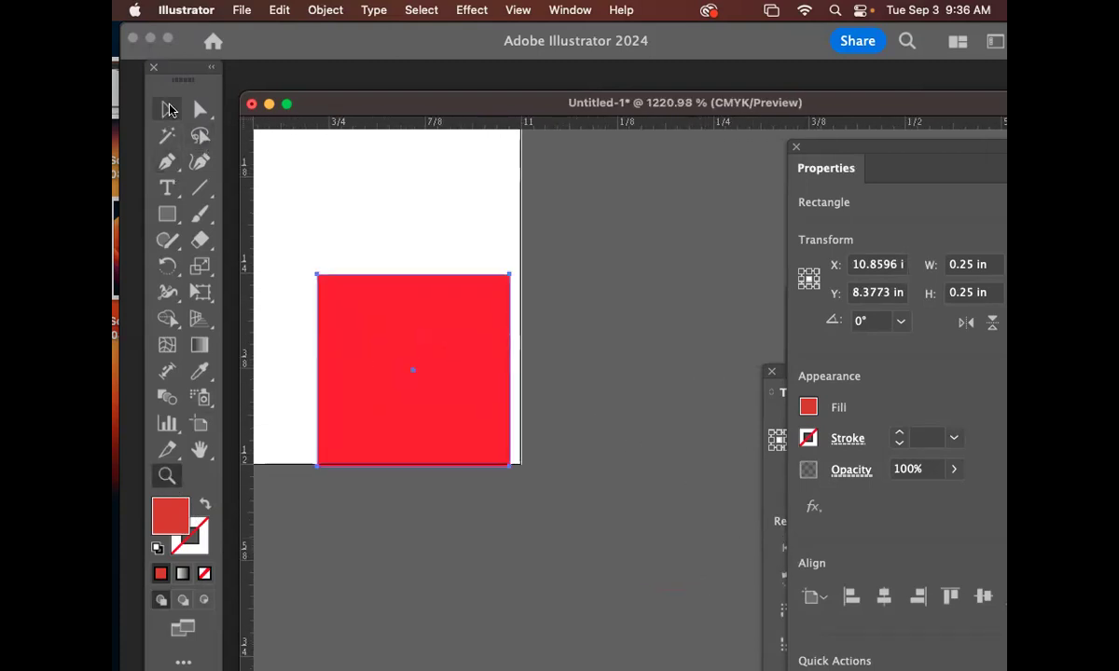
left_click(168, 109)
left_click_drag(430, 370, 448, 362)
left_click(648, 396)
Add a horizontal guide along the lower-right square's top edge and a vertical guide along its left edge.
left_click_drag(421, 296, 614, 323)
left_click_drag(580, 141, 581, 305)
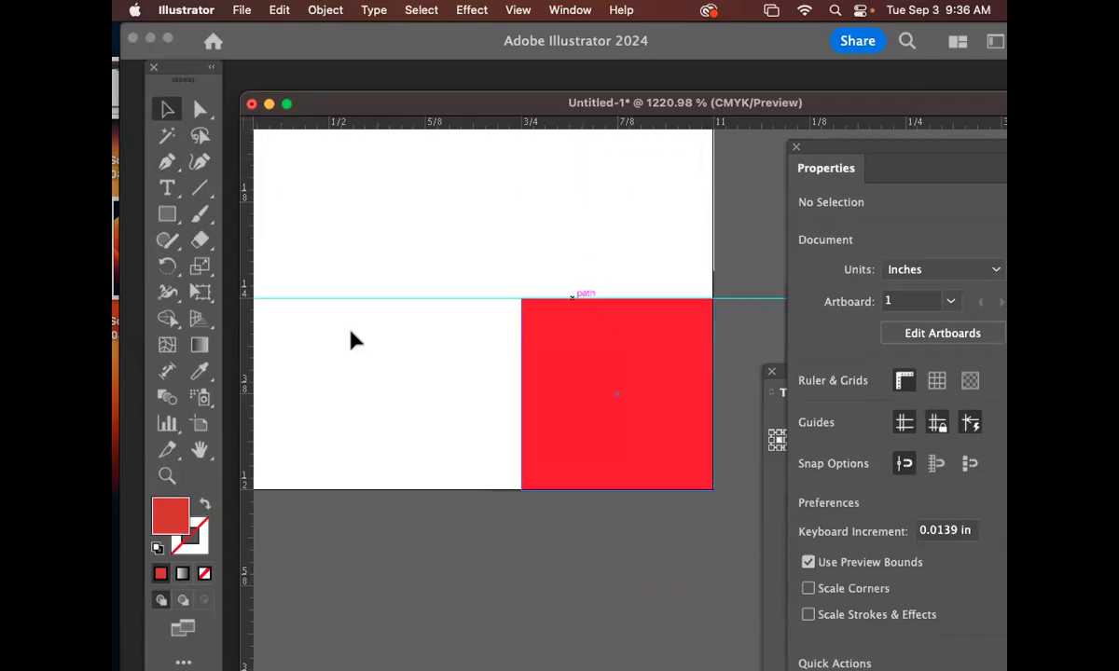
left_click_drag(245, 343, 522, 394)
key("super+1")
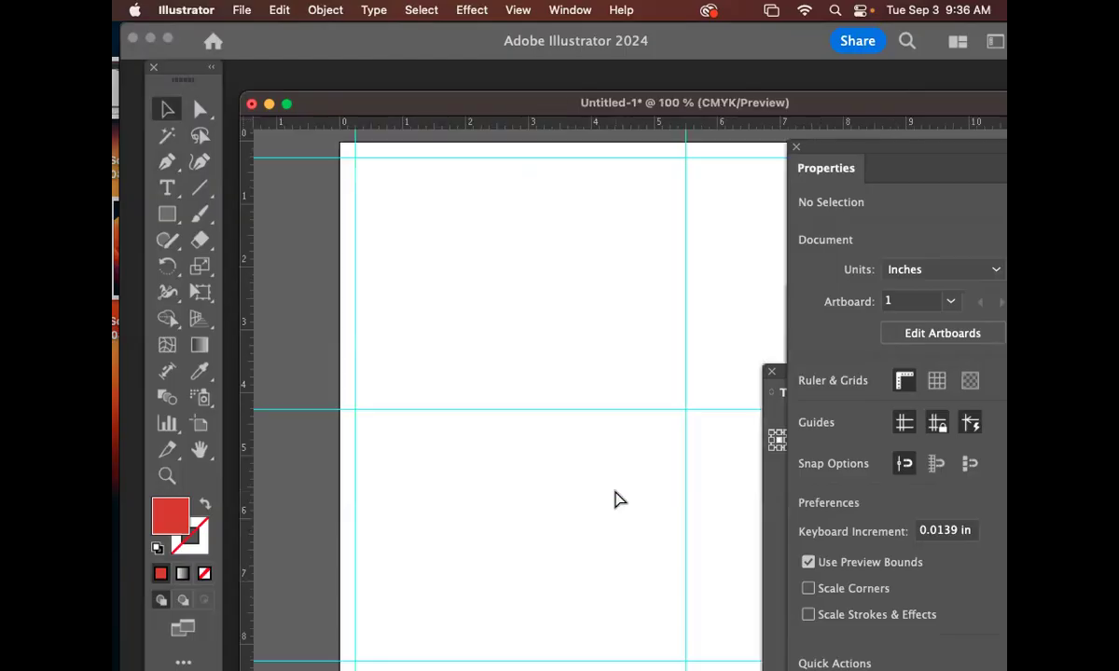
key("super+minus")
scroll(536, 313, "right", 2)
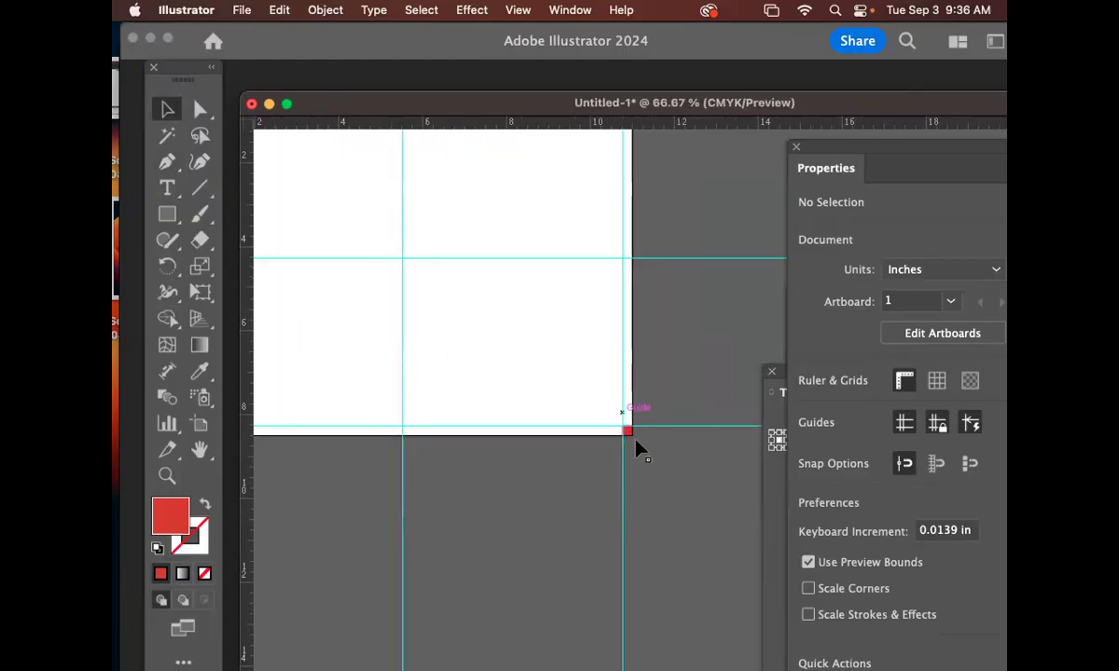
Delete the small red square from the artboard's lower-right corner.
left_click(627, 433)
key("Delete")
mouse_move(499, 296)
left_mouse_down()
mouse_move(570, 410)
mouse_move(501, 409)
mouse_move(629, 397)
mouse_move(550, 392)
left_mouse_up()
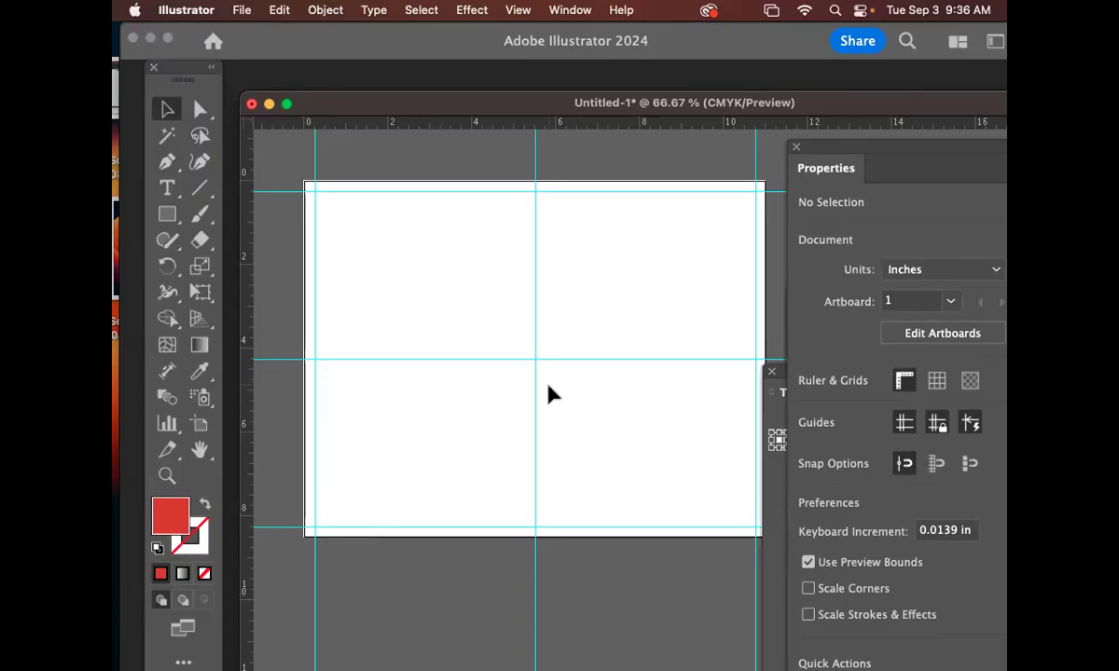
key("super+minus")
left_click_drag(624, 365, 545, 344)
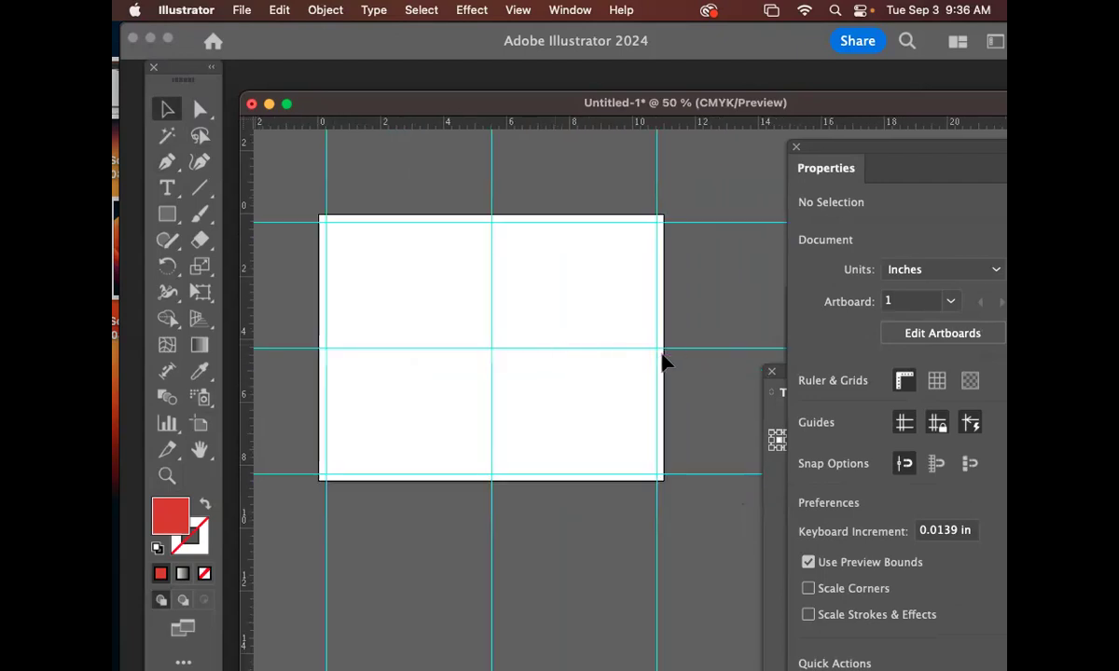
Examine the margin guides up close at the artboard's lower-right corner and across the whole artboard.
scroll(643, 364, "up", 5)
scroll(644, 366, "up", 1)
left_click_drag(530, 405, 686, 210)
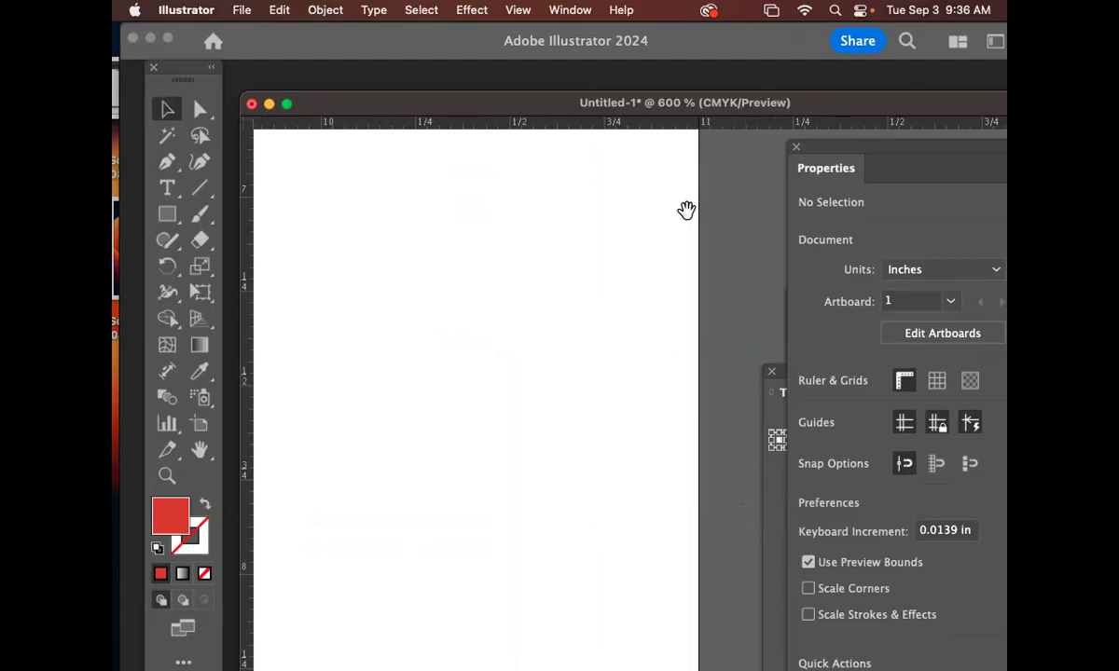
left_click_drag(670, 483, 656, 229)
left_click_drag(660, 389, 657, 372)
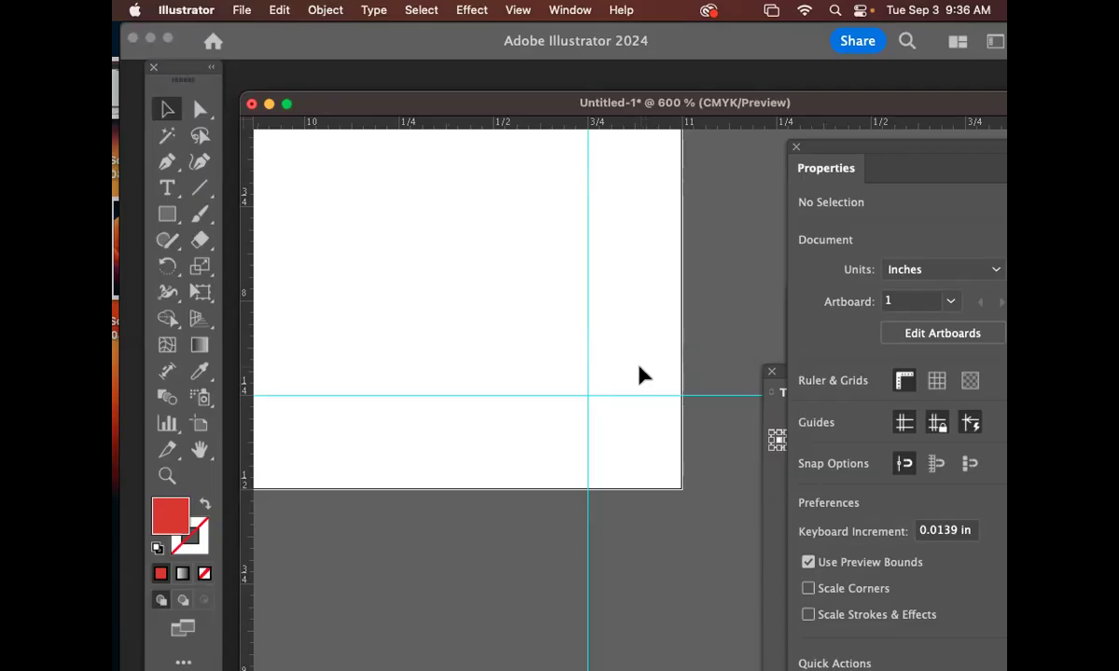
scroll(641, 374, "down", 4)
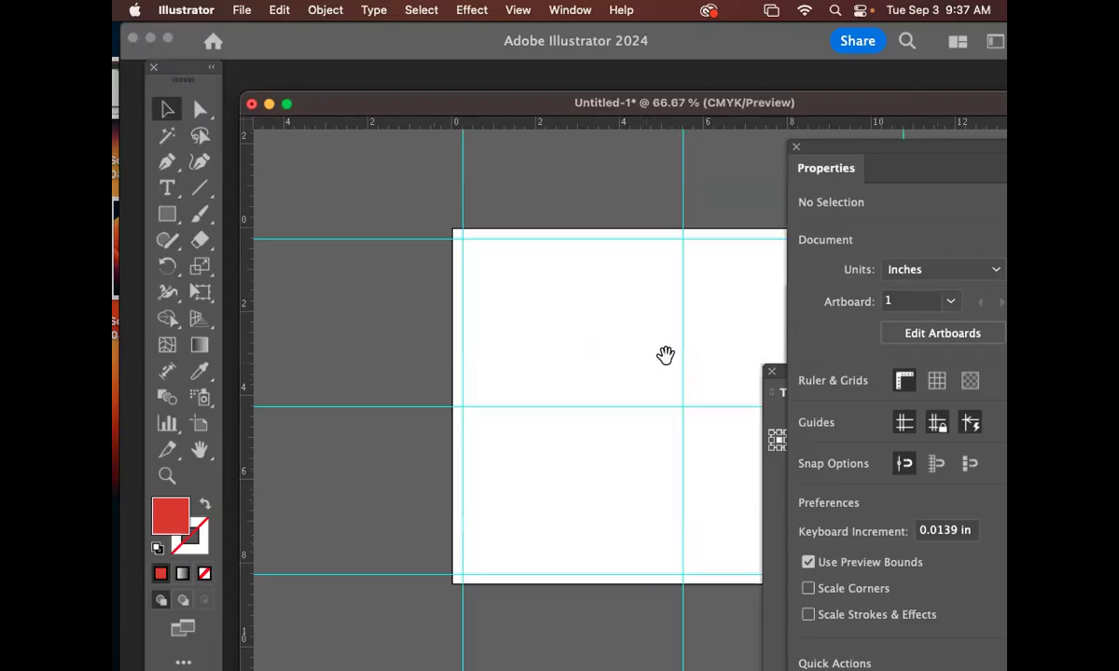
left_click_drag(735, 358, 632, 320)
left_click_drag(730, 324, 670, 296)
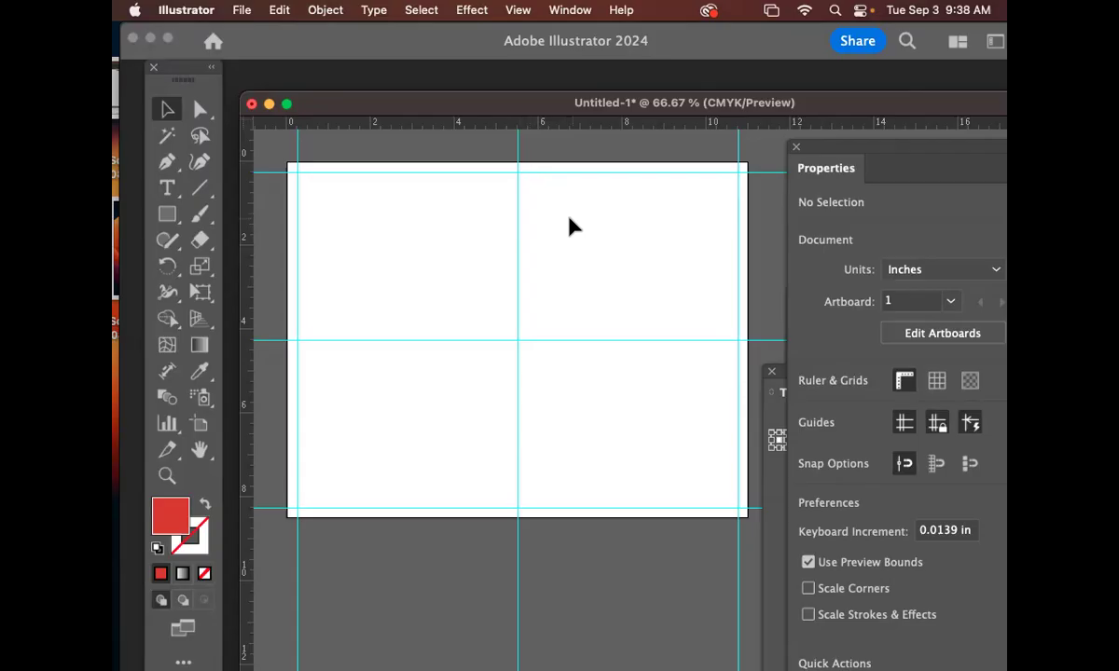
Move the Properties panel clear of the Align, Stroke, Transform and Layers panels.
mouse_move(885, 159)
left_mouse_down()
mouse_move(852, 179)
mouse_move(866, 431)
left_mouse_up()
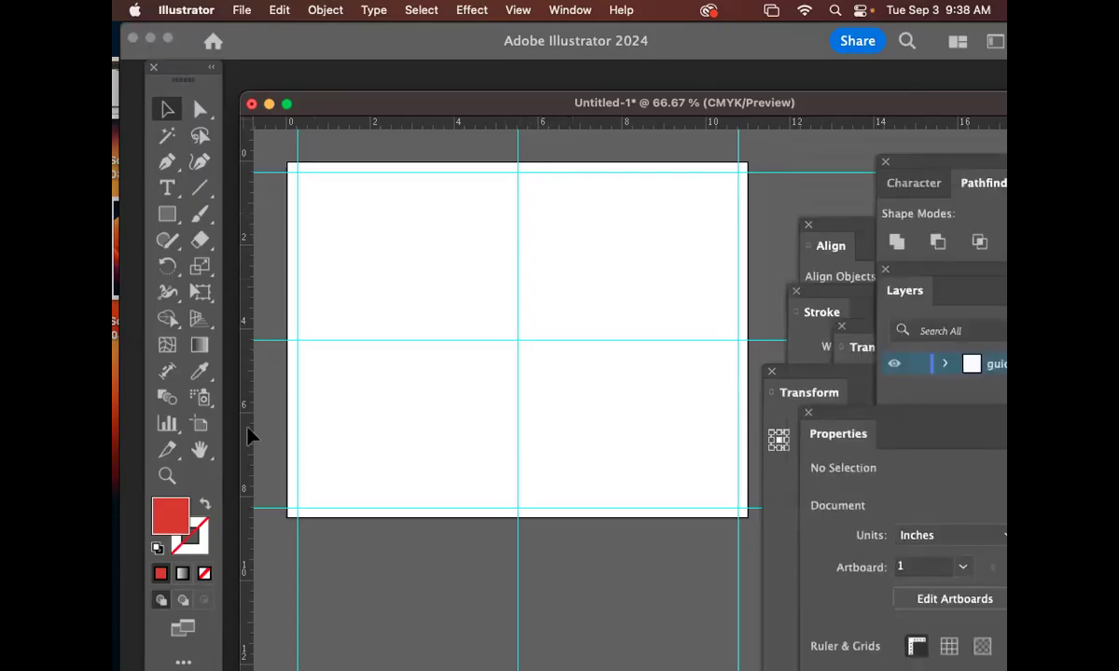
left_click(167, 476)
left_click_drag(486, 185, 706, 429)
left_click_drag(636, 189, 636, 354)
left_click_drag(524, 265, 607, 324)
left_click_drag(659, 405, 624, 377)
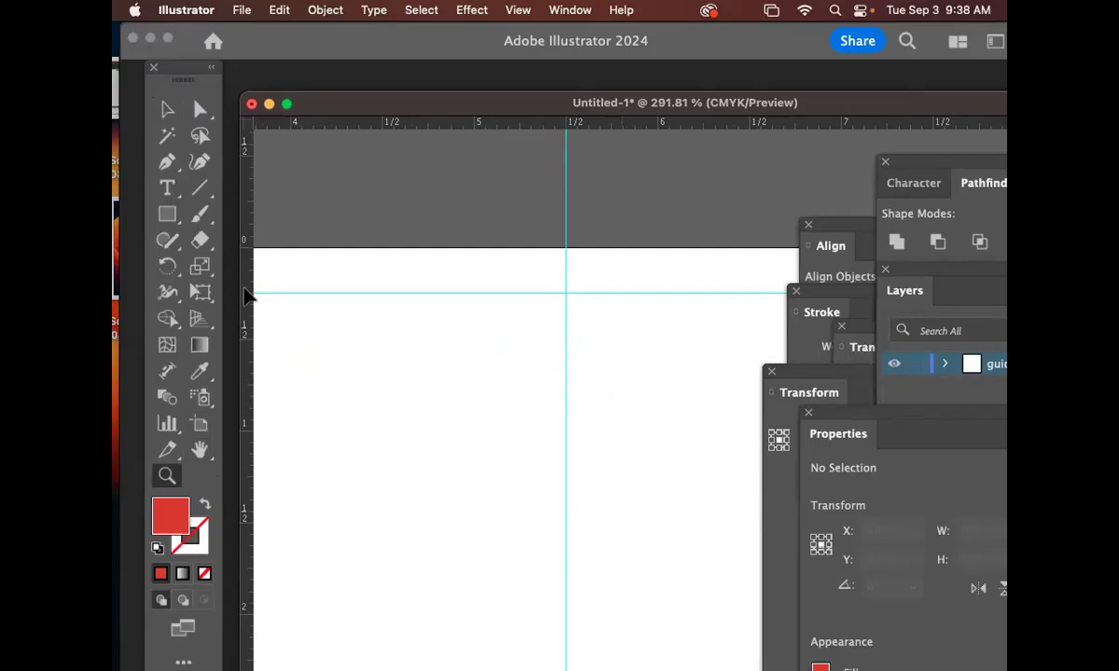
Set the fill color to green #08F22F and draw a 0.25 x 0.25 in square near the artboard's top edge, left of the center guide.
left_click(168, 217)
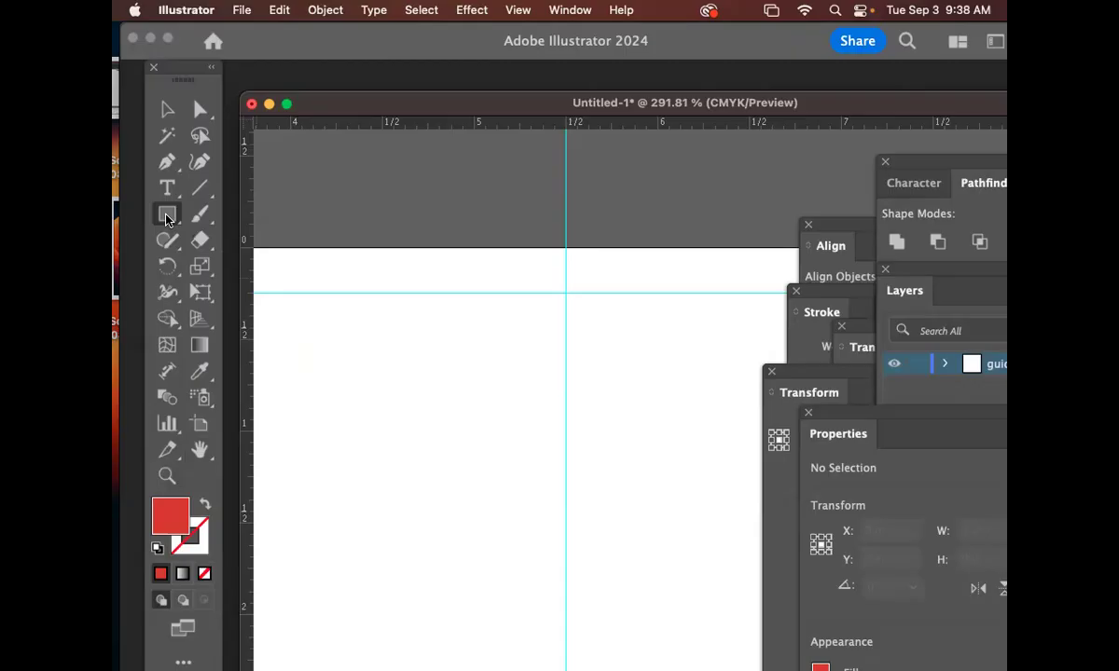
double_click(180, 508)
left_click_drag(625, 390, 625, 384)
left_click(582, 218)
left_click(806, 214)
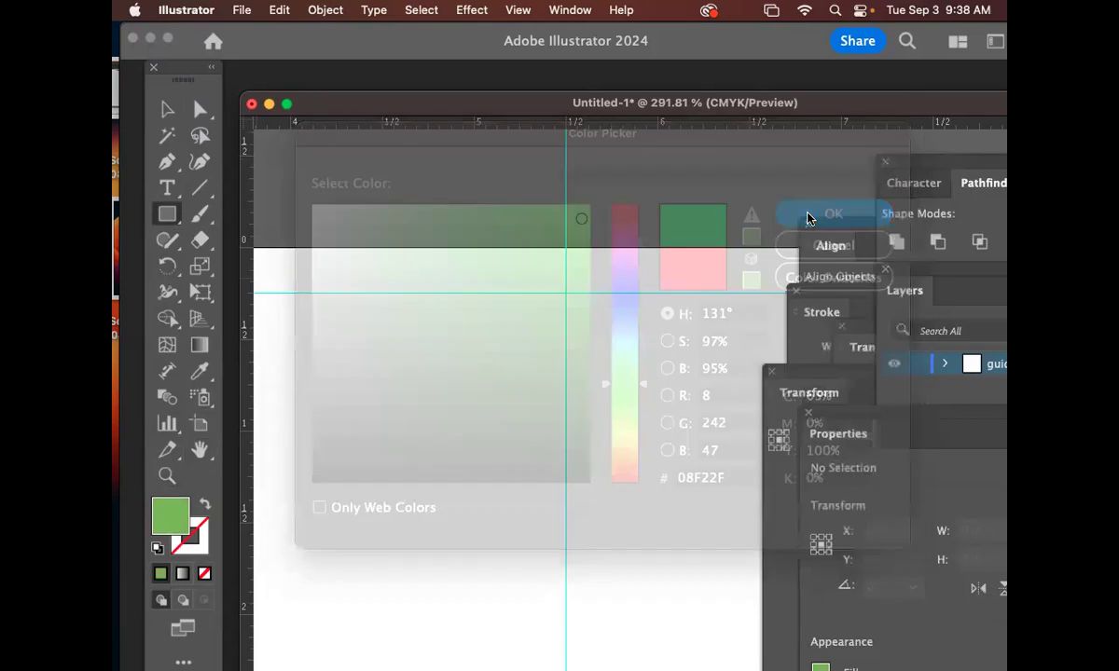
left_click(444, 272)
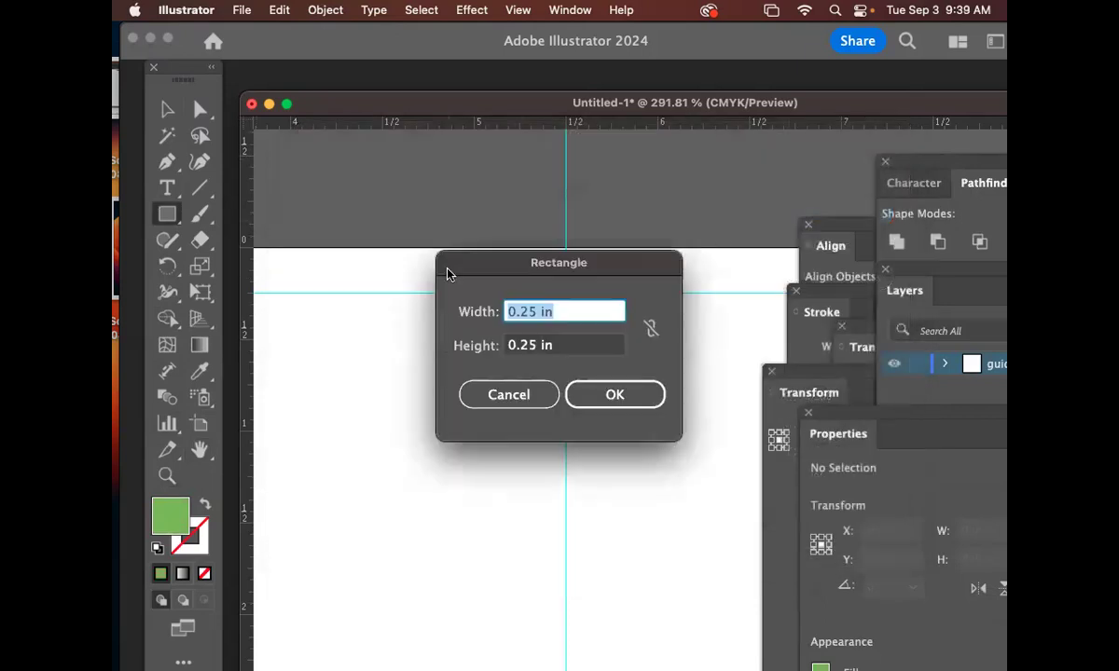
left_click(616, 395)
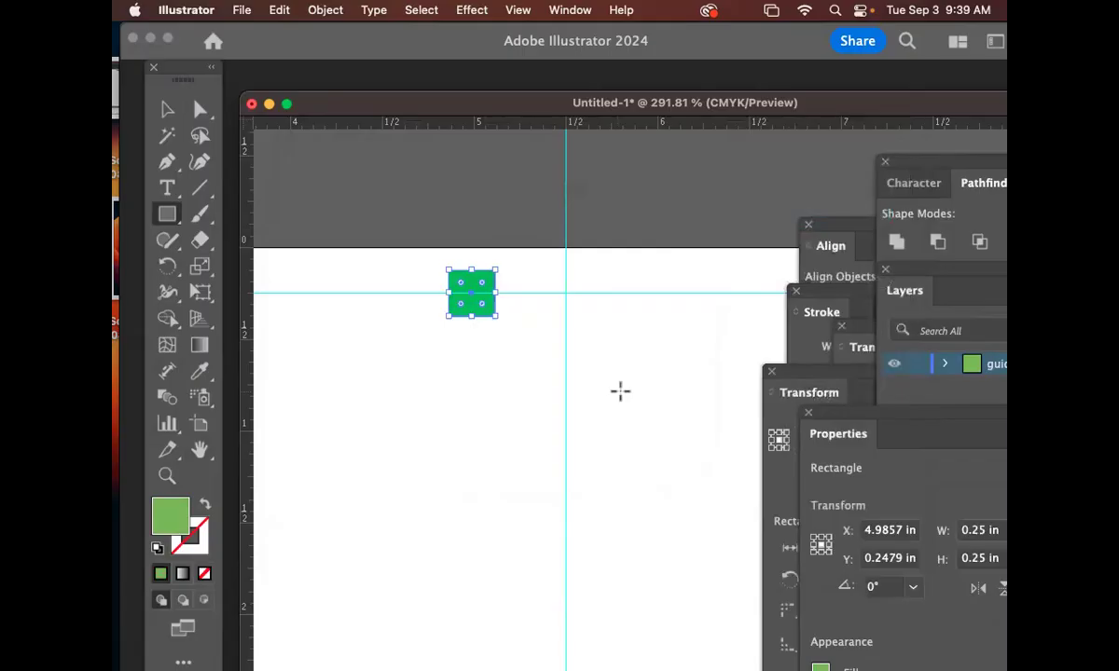
Snap the green square to the artboard's top edge and the center guide's left side, and add a vertical guide along the square's left edge.
left_click(167, 109)
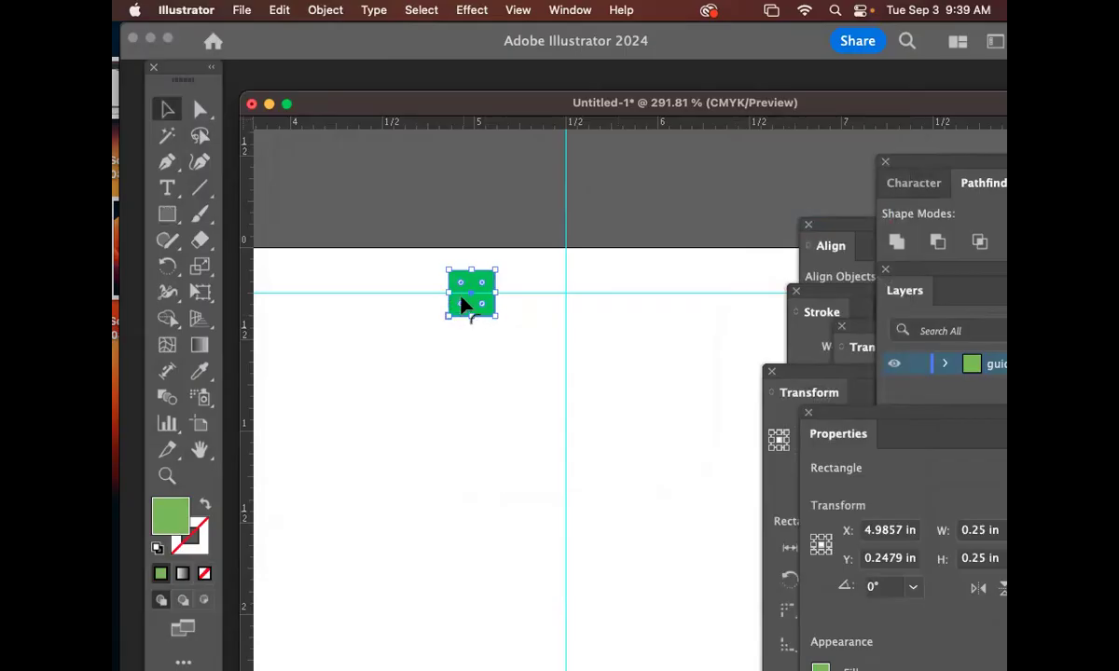
left_click_drag(470, 294, 542, 278)
left_click(167, 475)
left_click_drag(433, 242, 706, 393)
left_click_drag(649, 350, 462, 328)
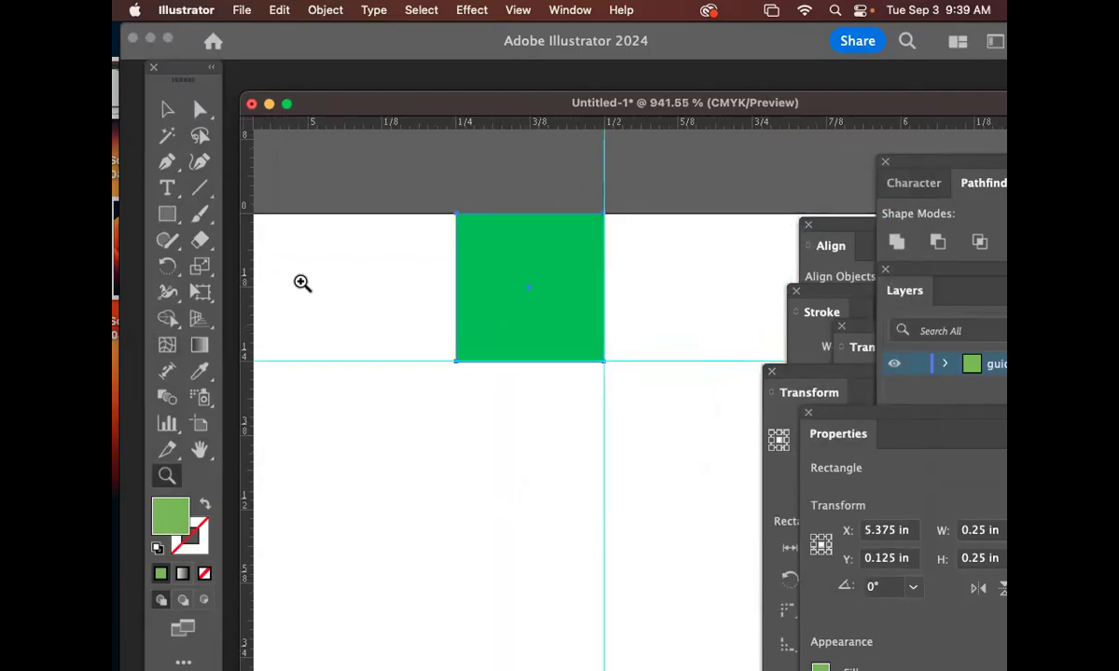
left_click_drag(247, 283, 457, 294)
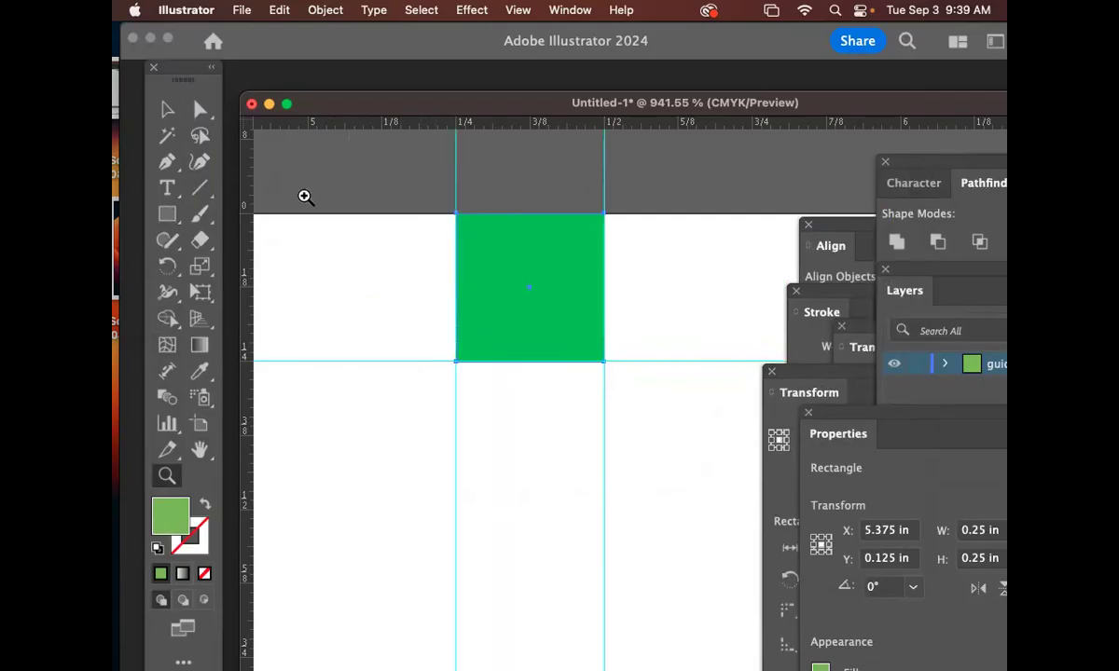
Move the green square to the right side of the center guide at X 5.625 in and add a vertical guide along its right edge.
left_click(173, 109)
scroll(442, 243, "right", 3)
left_click_drag(404, 254, 552, 259)
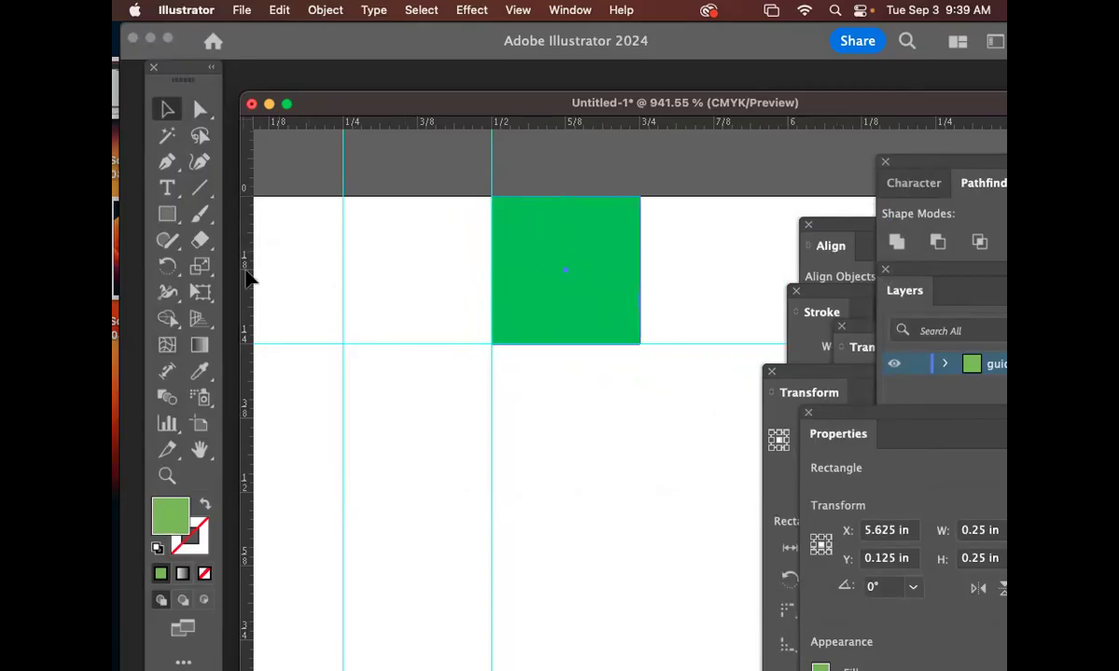
left_click(641, 342)
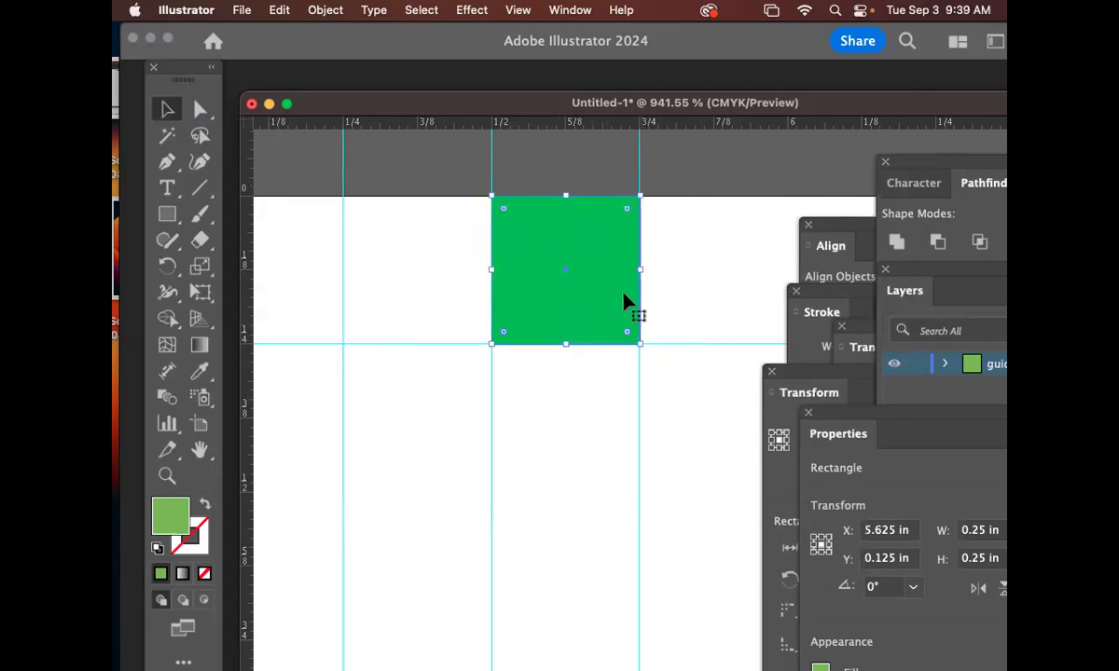
Delete the green square beside the center guide.
key("Delete")
key("super+0")
key("super+minus")
key("super+minus")
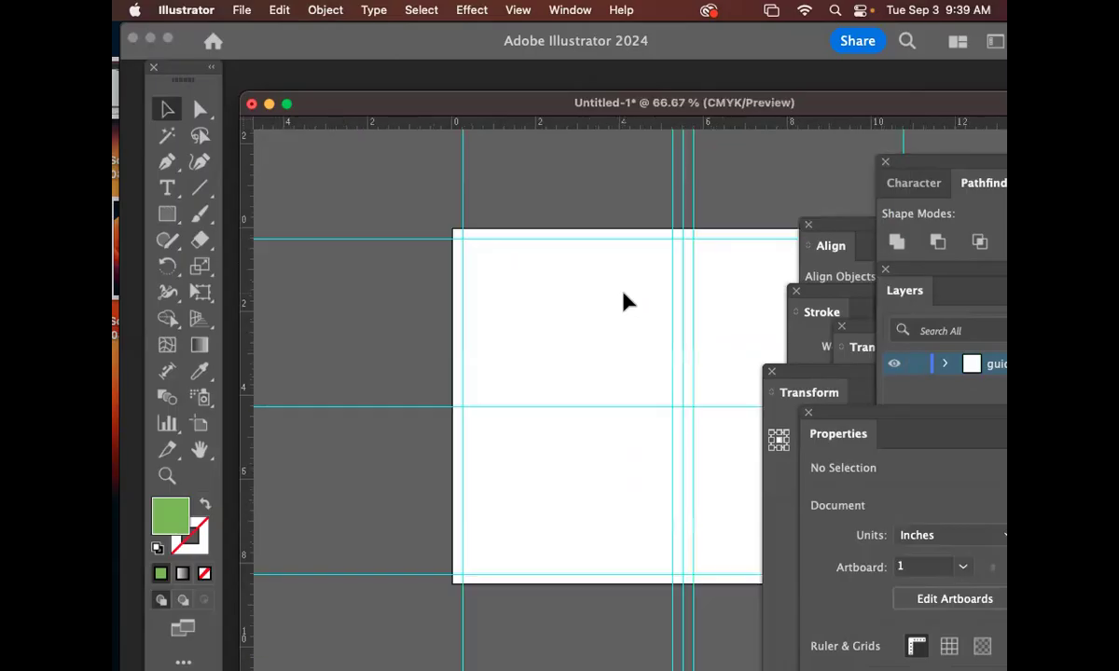
key("space")
left_click_drag(666, 333, 547, 298)
key("super+semicolon")
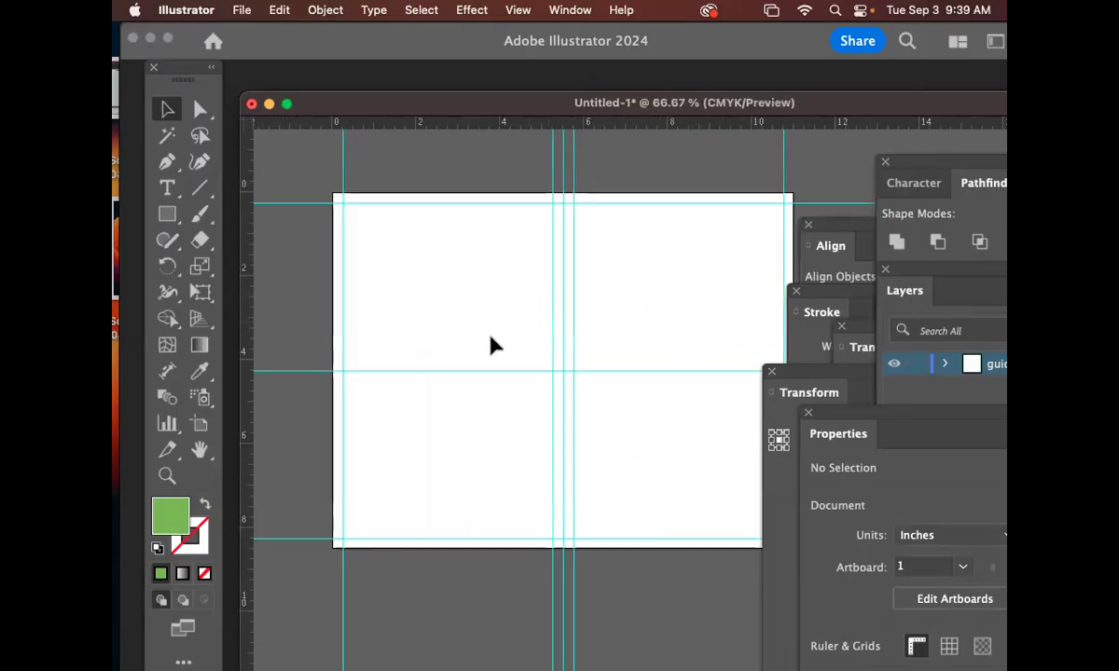
Examine the three vertical center guides up close and within the full artboard layout.
left_click(167, 476)
left_click_drag(563, 295, 691, 354)
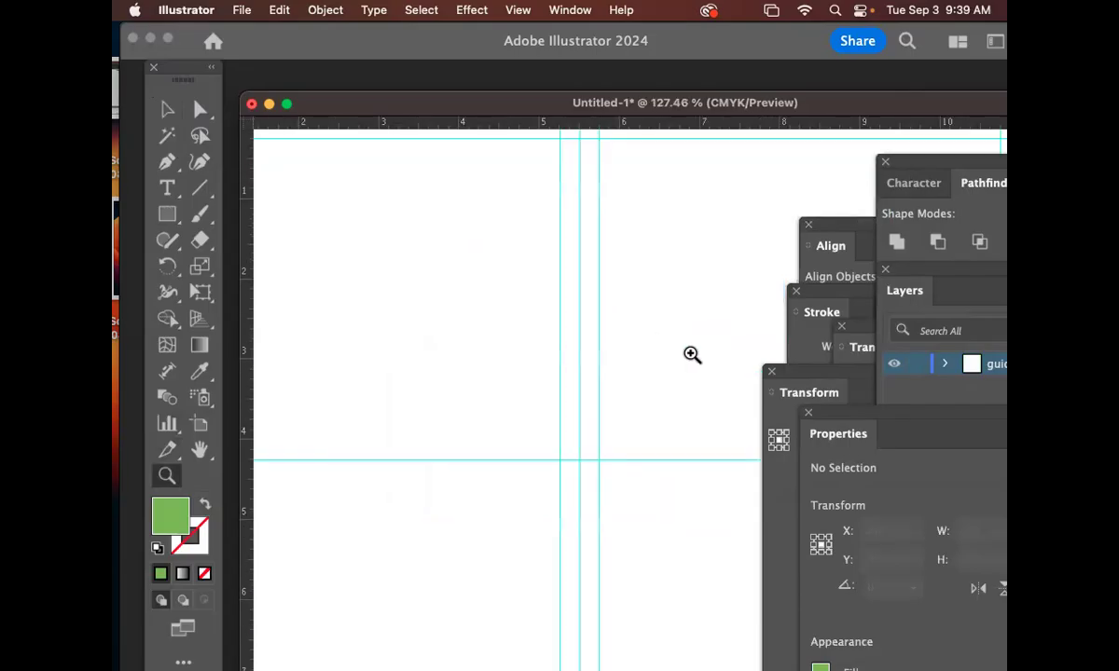
left_click_drag(522, 257, 632, 327)
left_click_drag(544, 314, 451, 270)
left_click_drag(702, 360, 516, 298)
key("super+equal")
key("super+minus")
left_click_drag(671, 339, 569, 316)
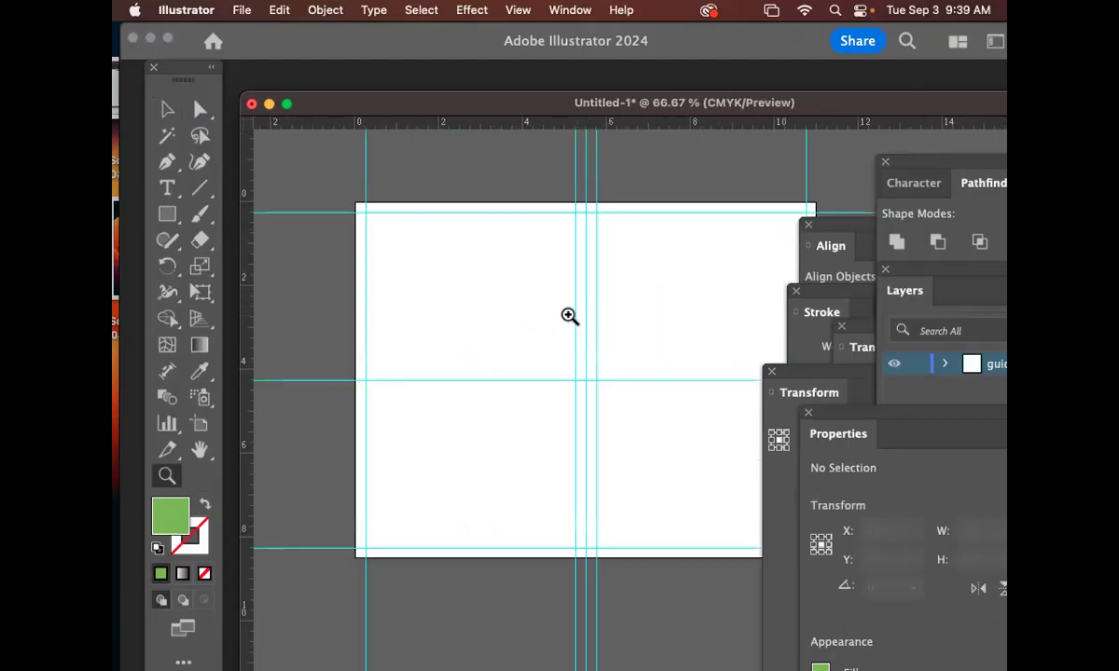
left_click_drag(674, 323, 614, 285)
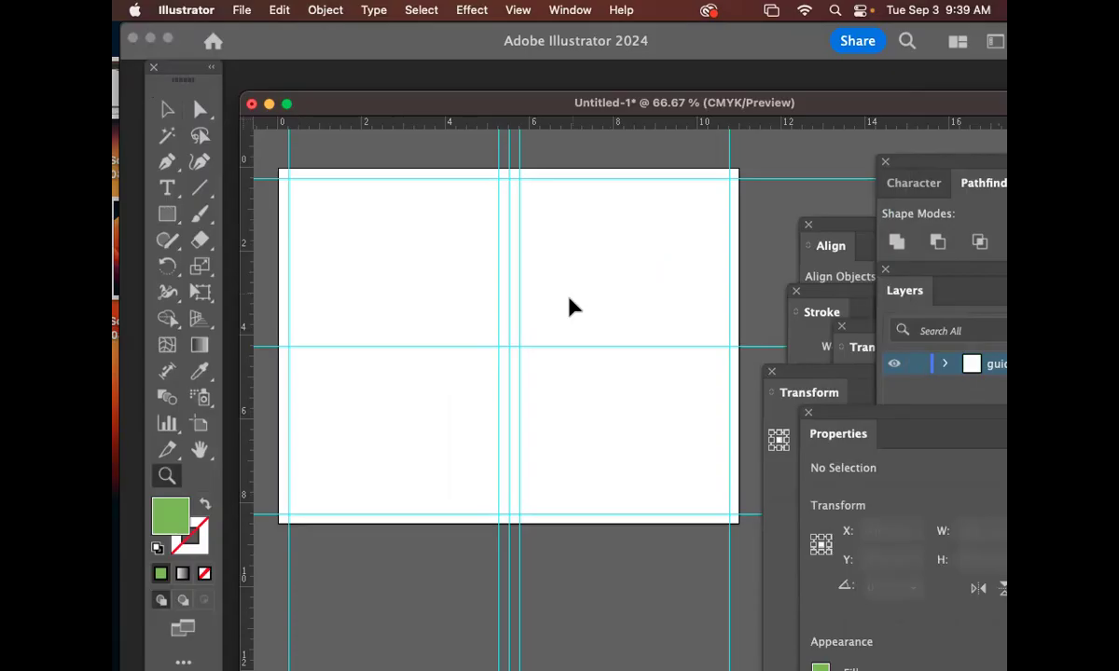
Save the document to Creative Cloud as "outside of card.ai".
key("super+s")
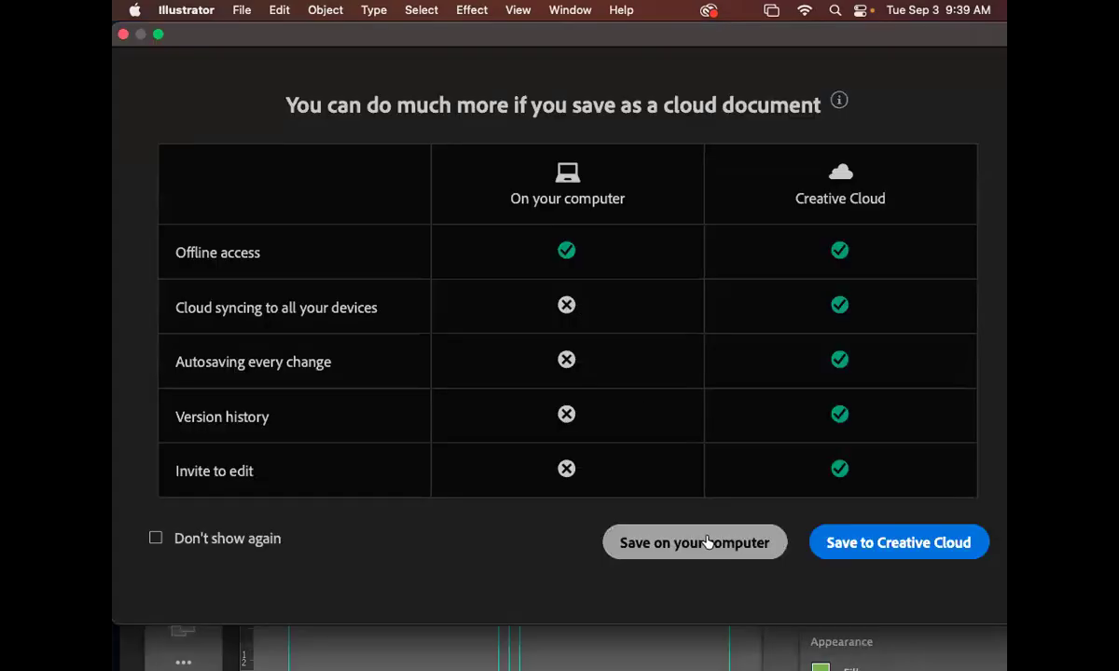
left_click(918, 543)
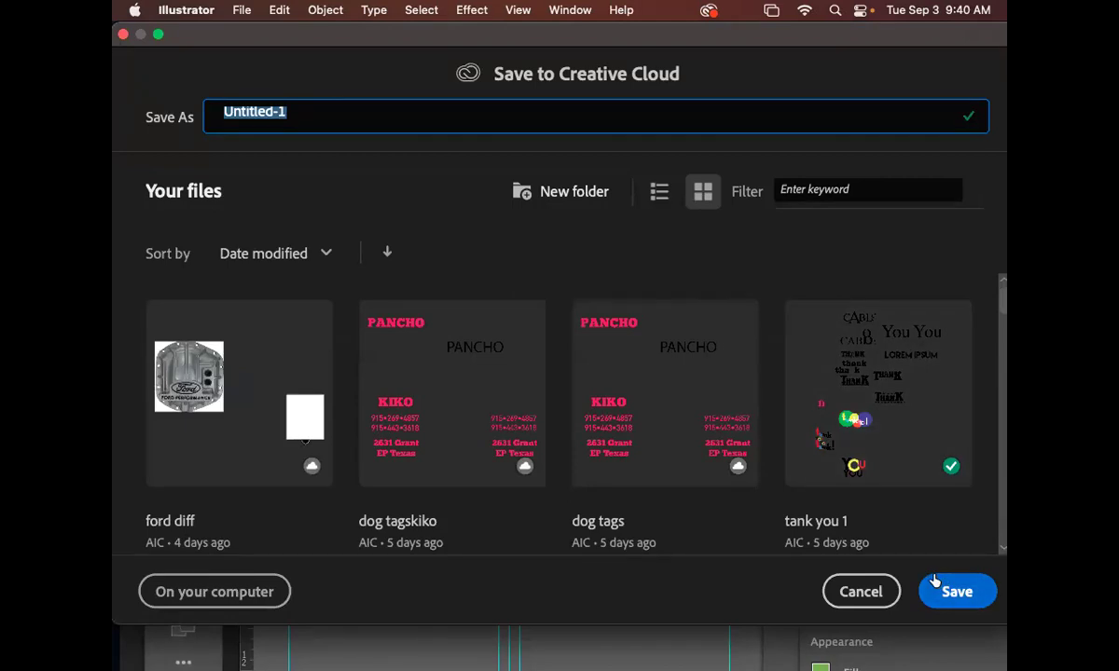
type("outside o")
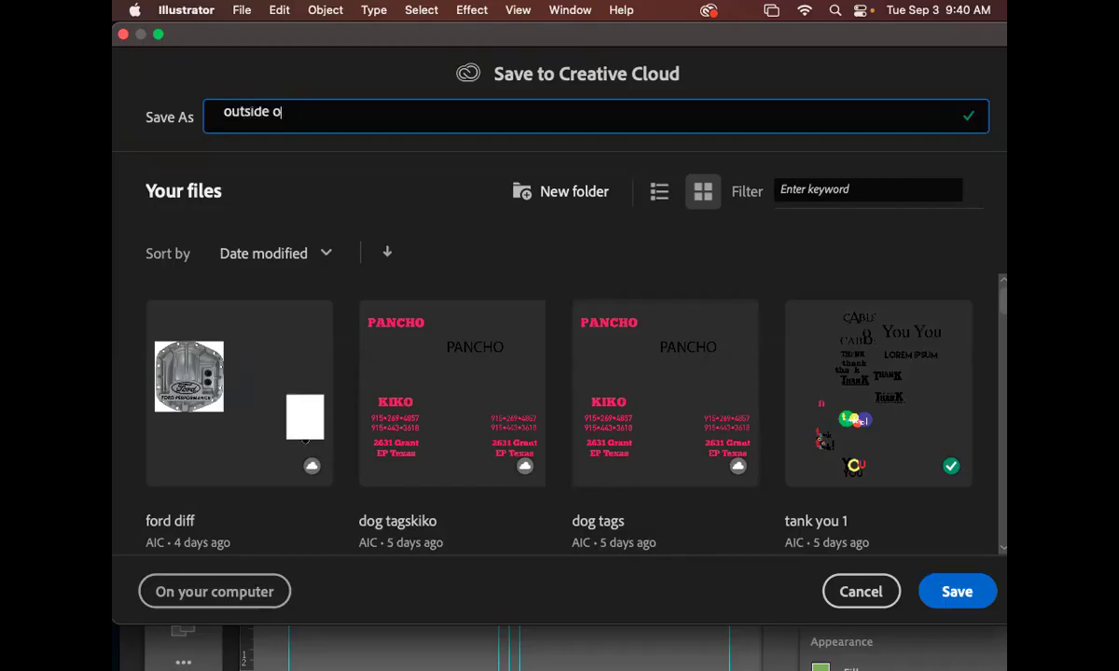
type("f card.ai")
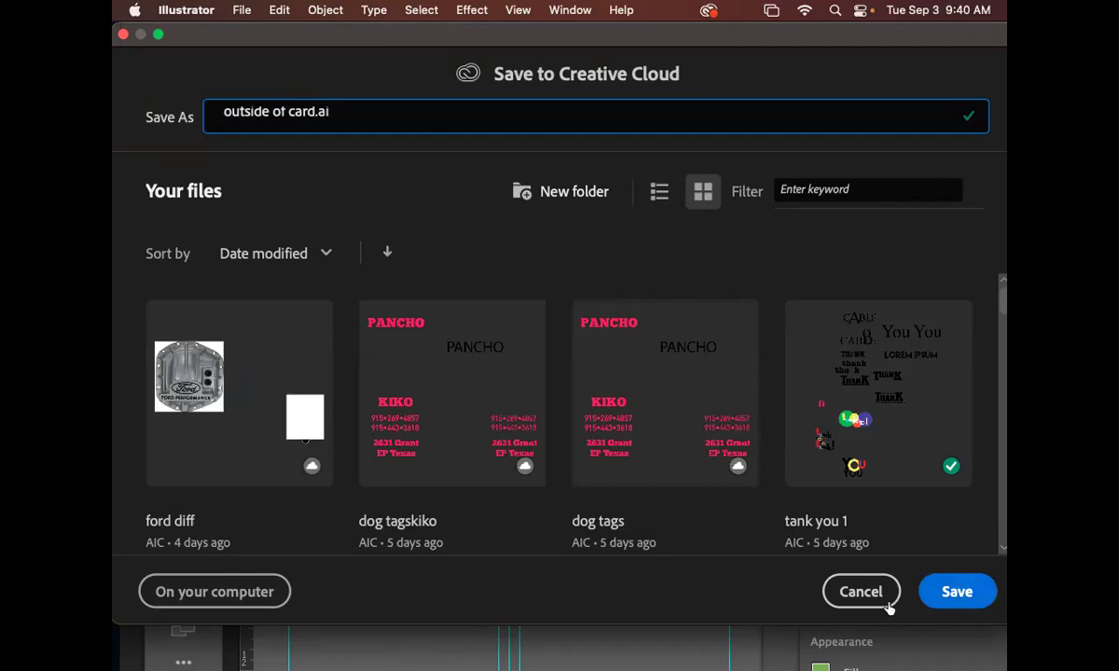
left_click(792, 607)
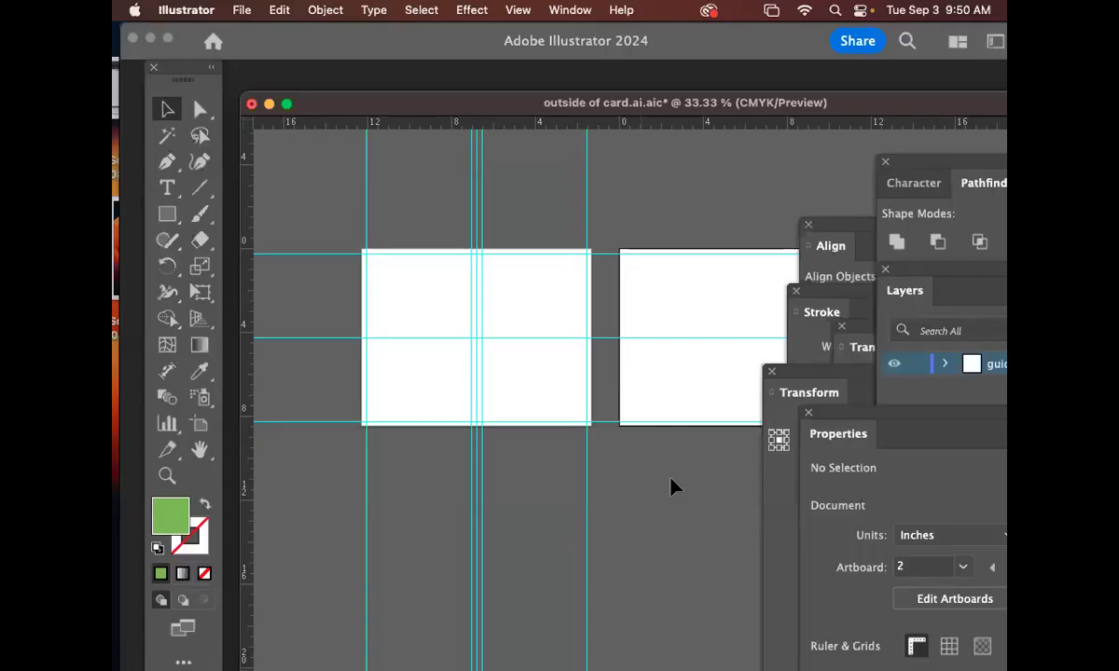
Undo the addition of the second artboard beside the original.
scroll(552, 301, "right", 3)
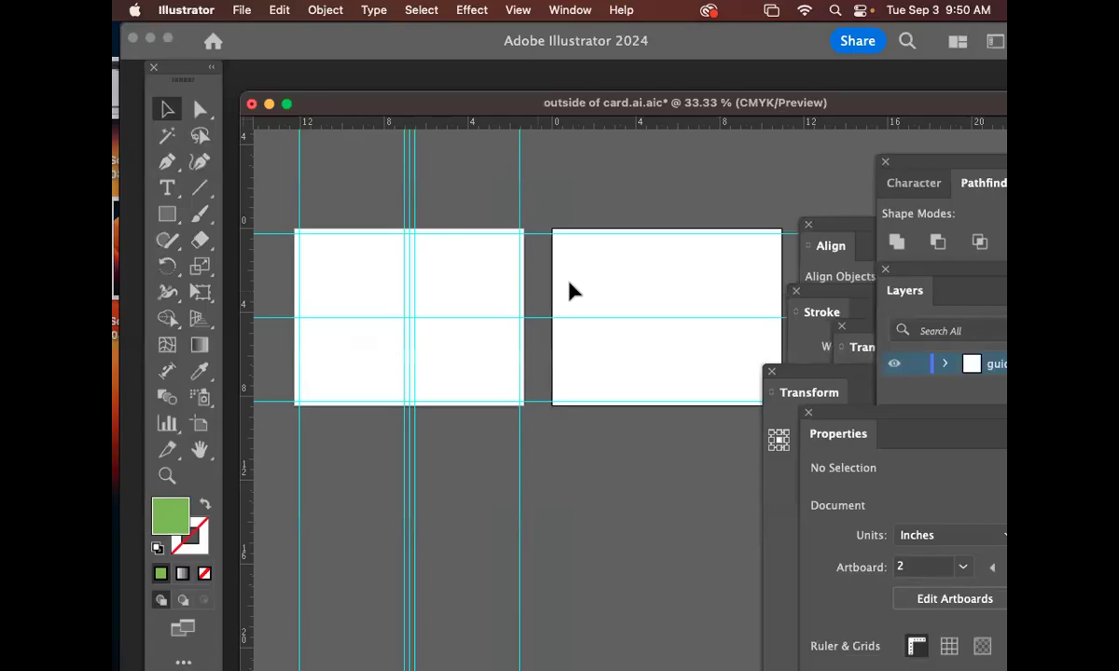
left_click_drag(643, 273, 607, 273)
key("super+z")
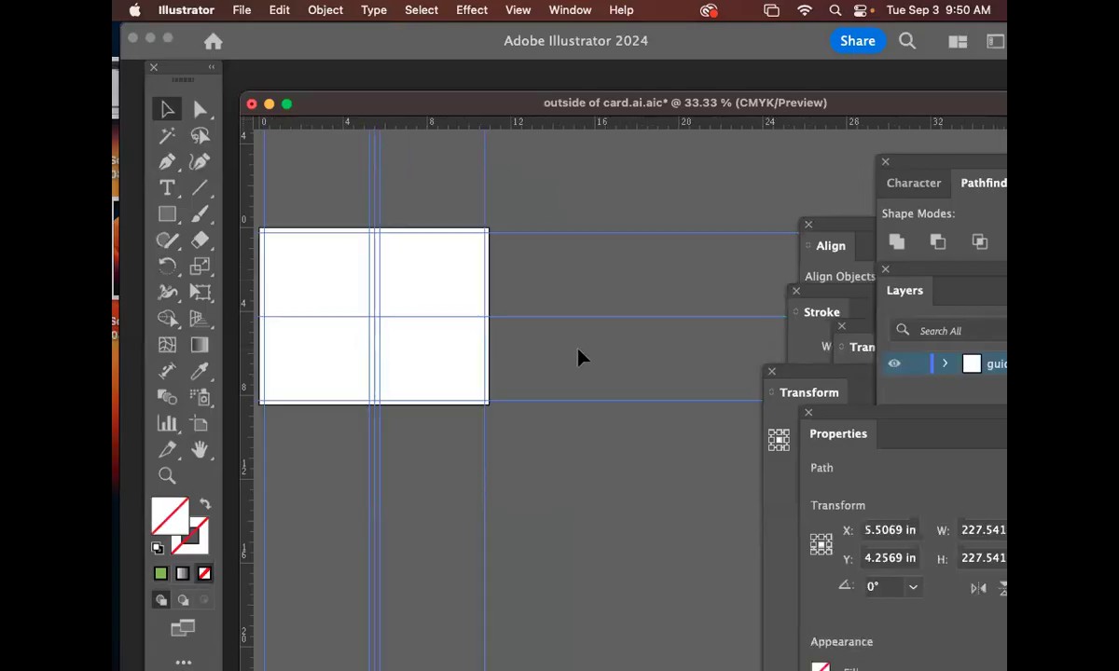
Try out a duplicate artboard beside the original, stretched to a height of 14.51 in, and delete it.
left_click(200, 425)
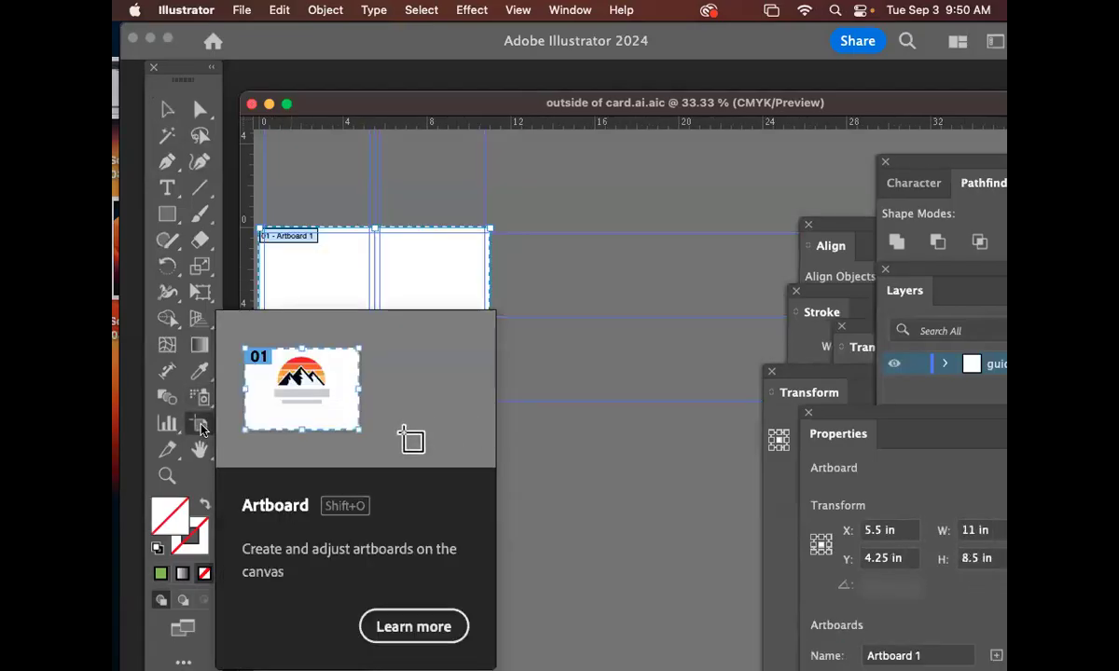
left_click_drag(377, 317, 640, 335)
left_click_drag(560, 268, 574, 143)
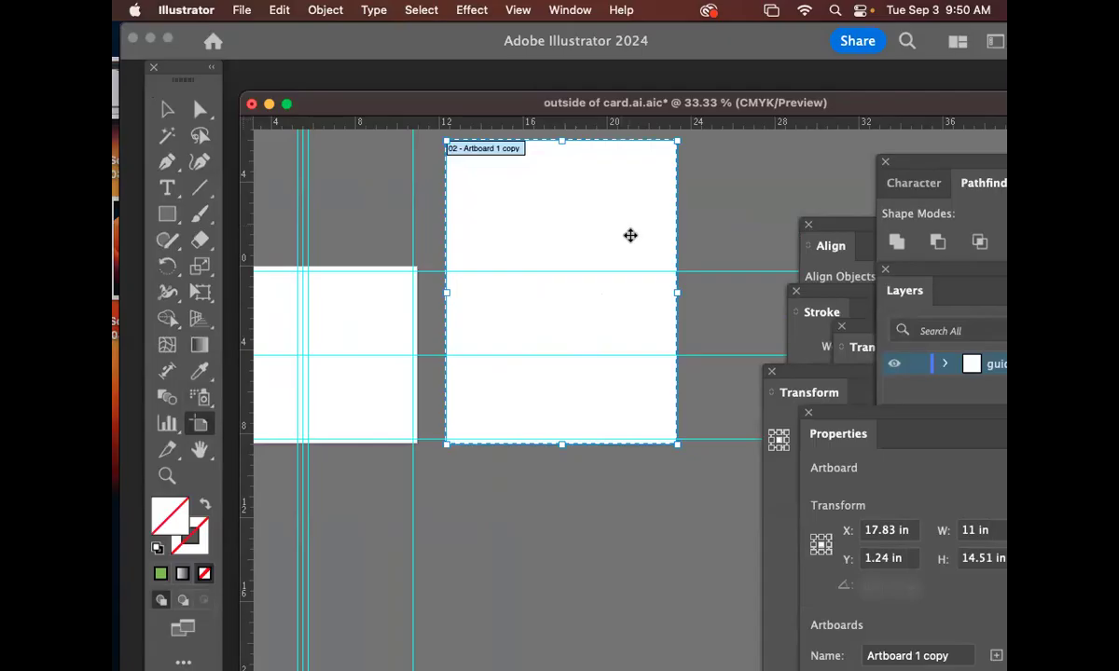
key("cmd+z")
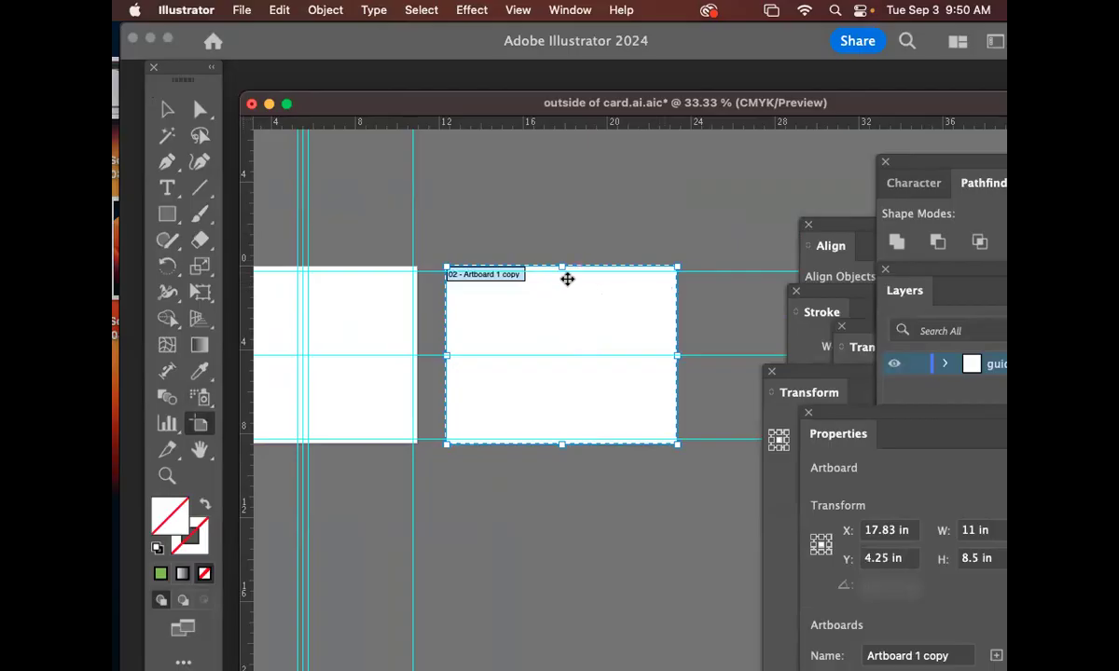
key("Delete")
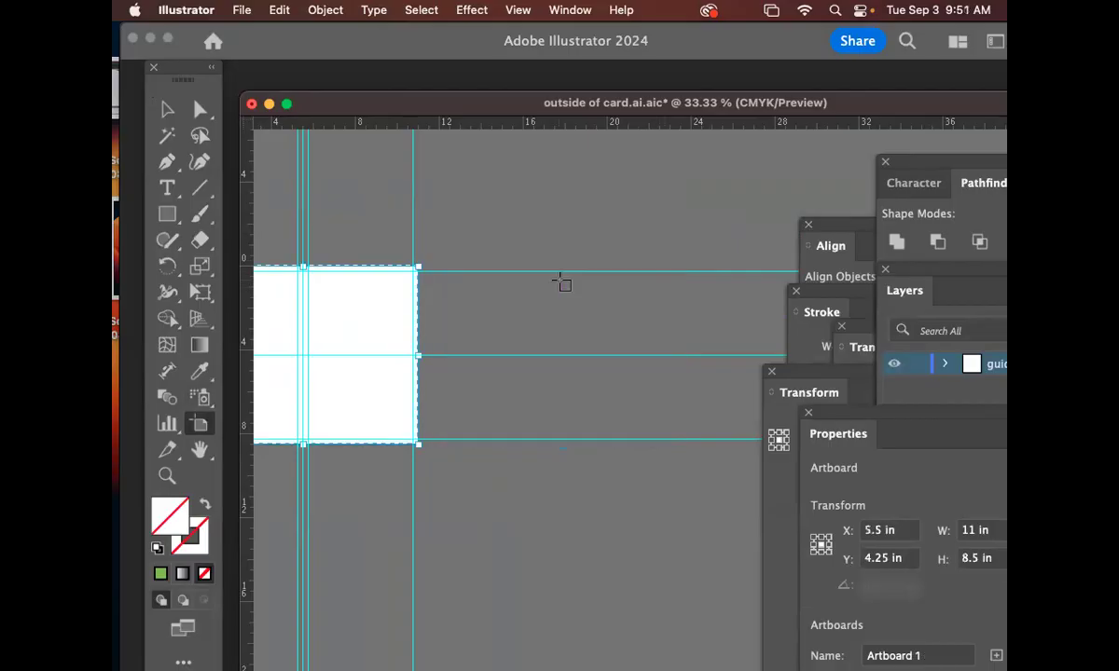
Move the document window slightly up and left, closer to the tools.
left_click_drag(442, 388, 552, 342)
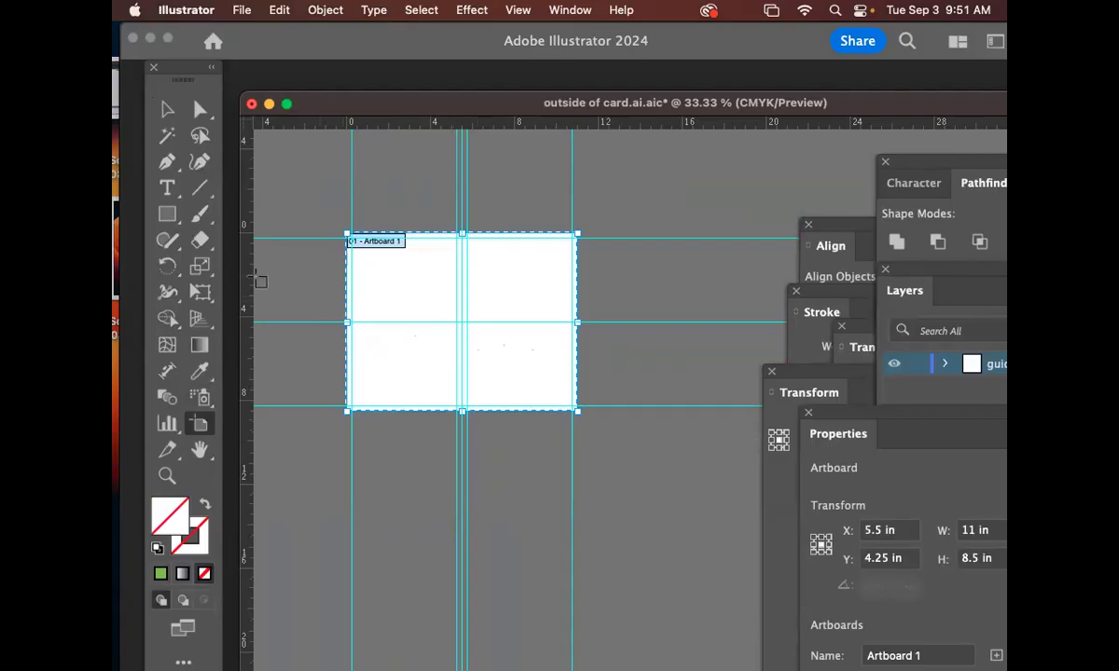
left_click_drag(346, 110, 326, 96)
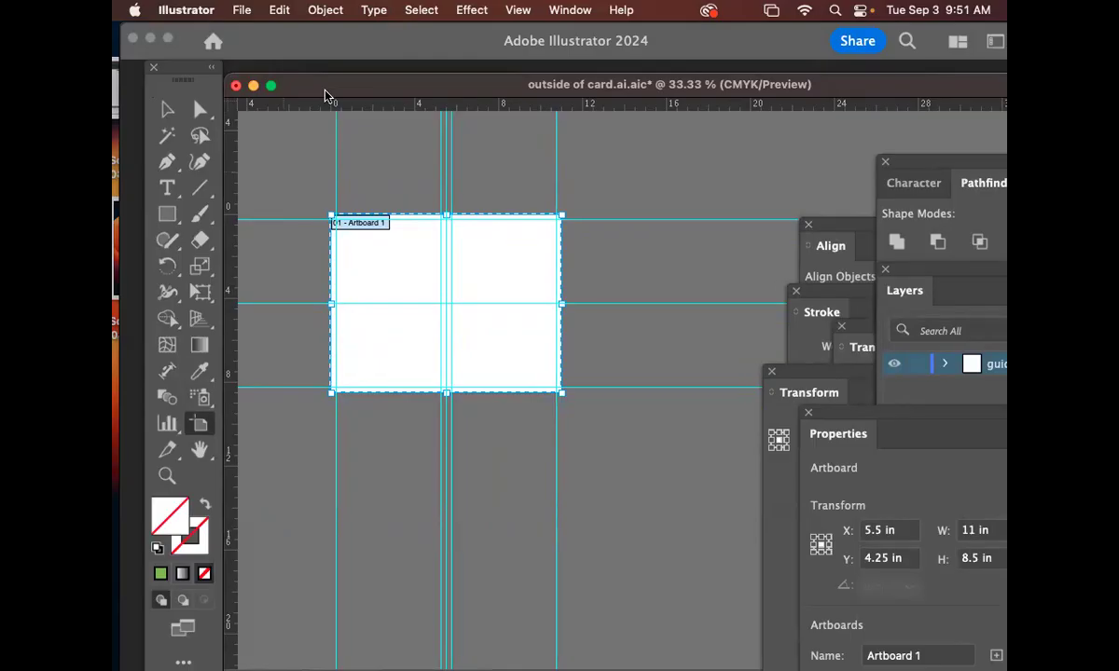
Save the current document, and save a copy of it to Creative Cloud as "inside of card.ai".
left_click(177, 115)
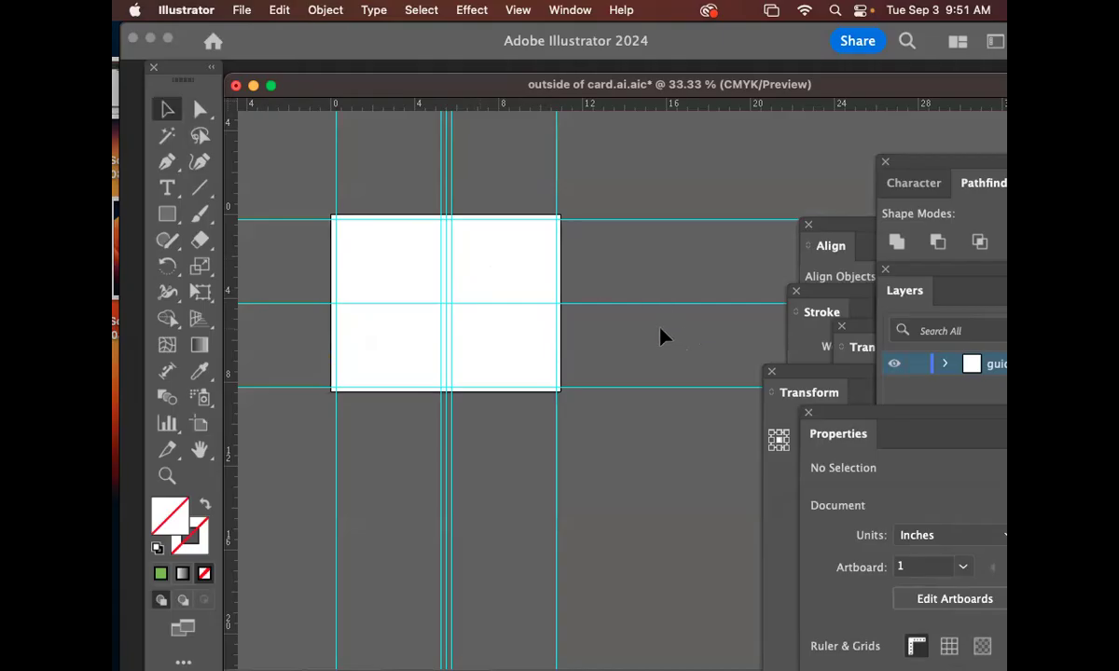
key("super+s")
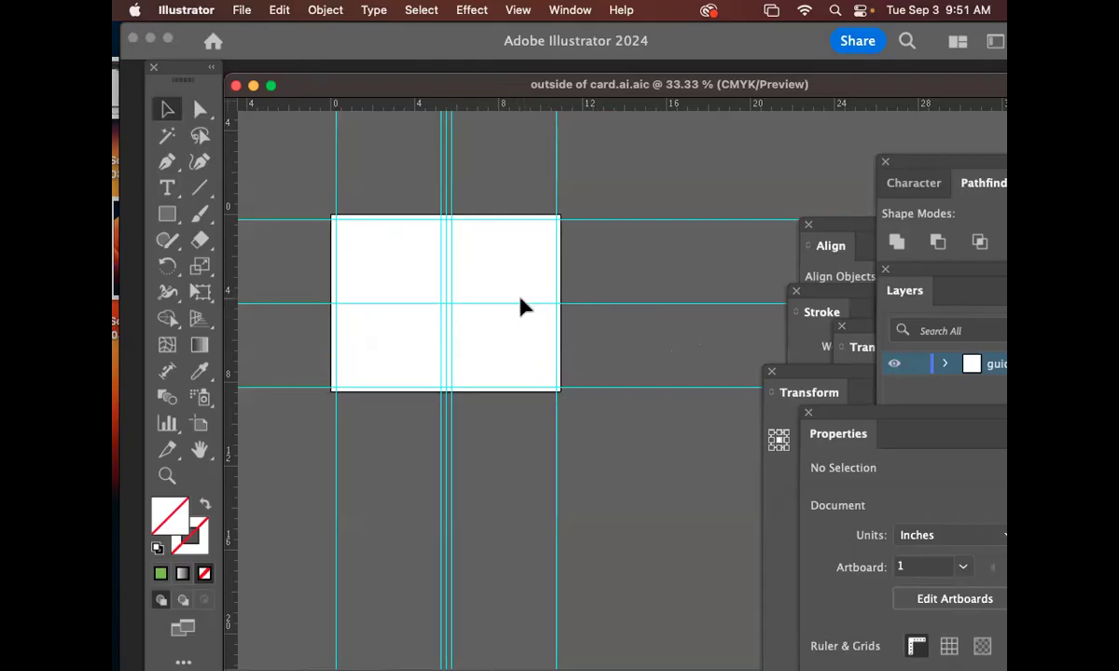
left_click(239, 11)
left_click(305, 200)
left_click(918, 548)
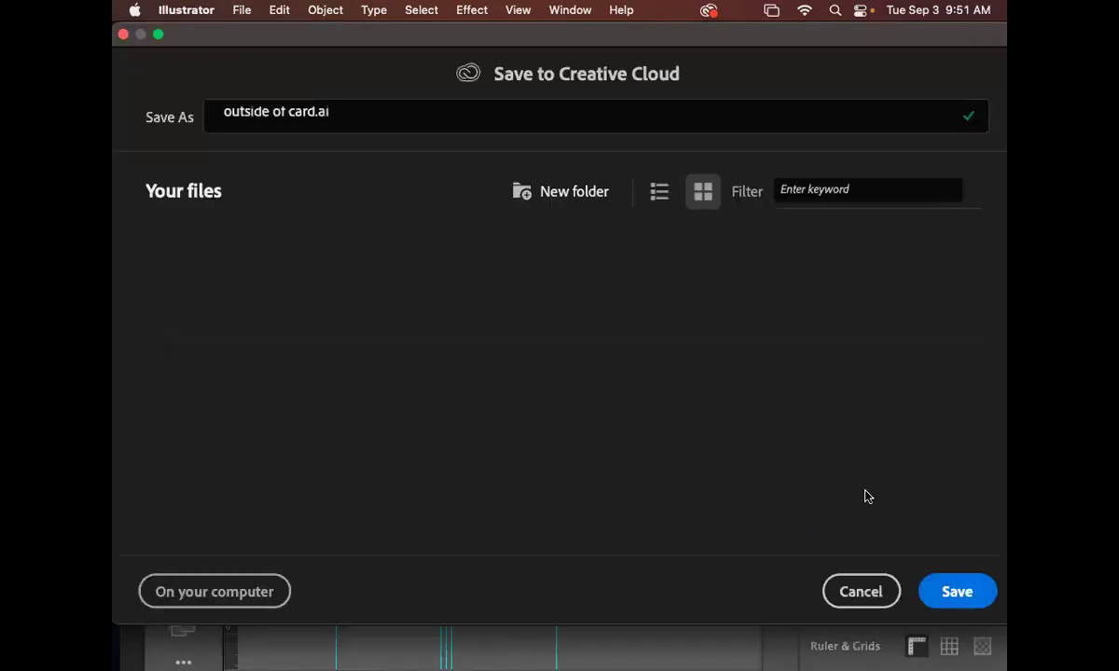
left_click(255, 110)
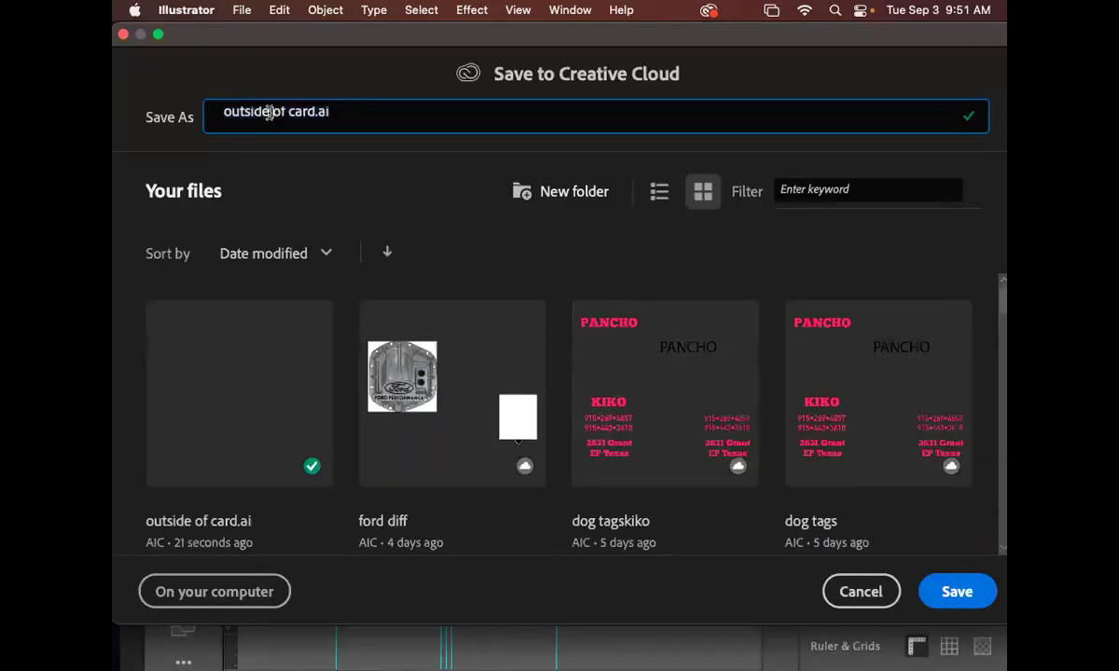
left_click_drag(244, 111, 211, 106)
type("in")
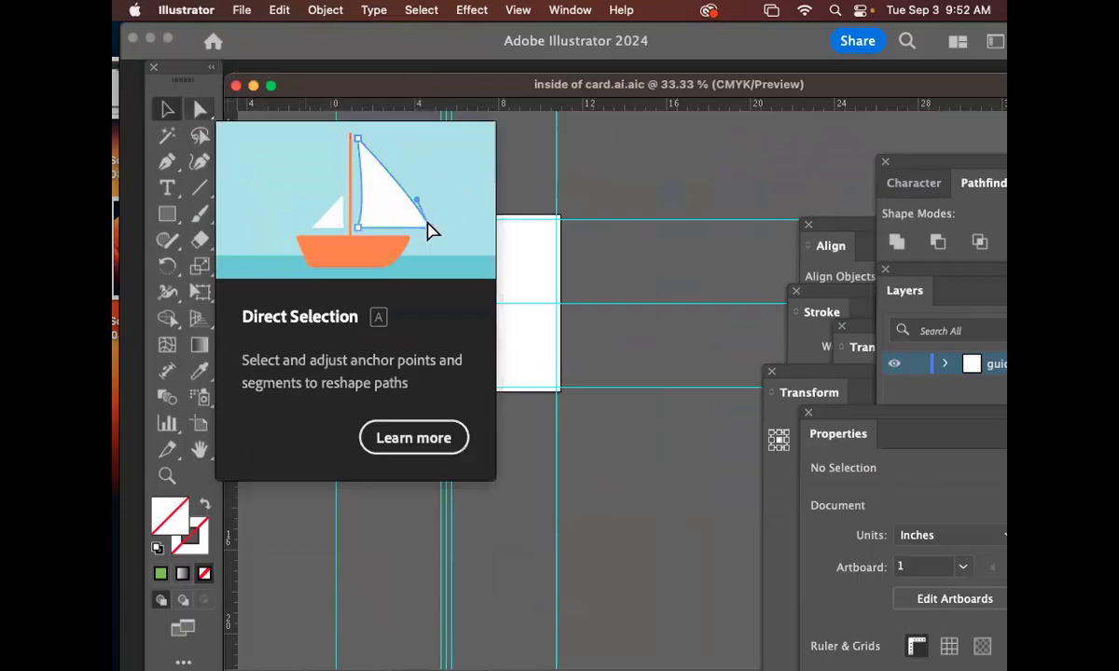
Examine the margin guides at the artboard's upper-left corner and the overall guide layout of the inside-of-card document.
left_click_drag(401, 85, 475, 110)
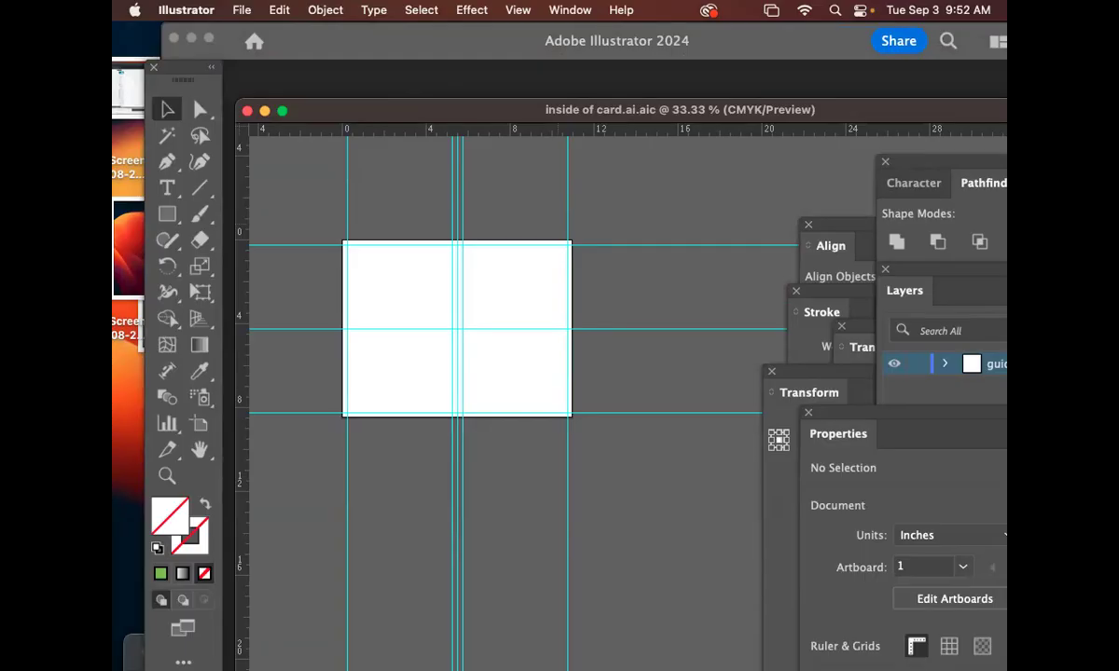
left_click(166, 476)
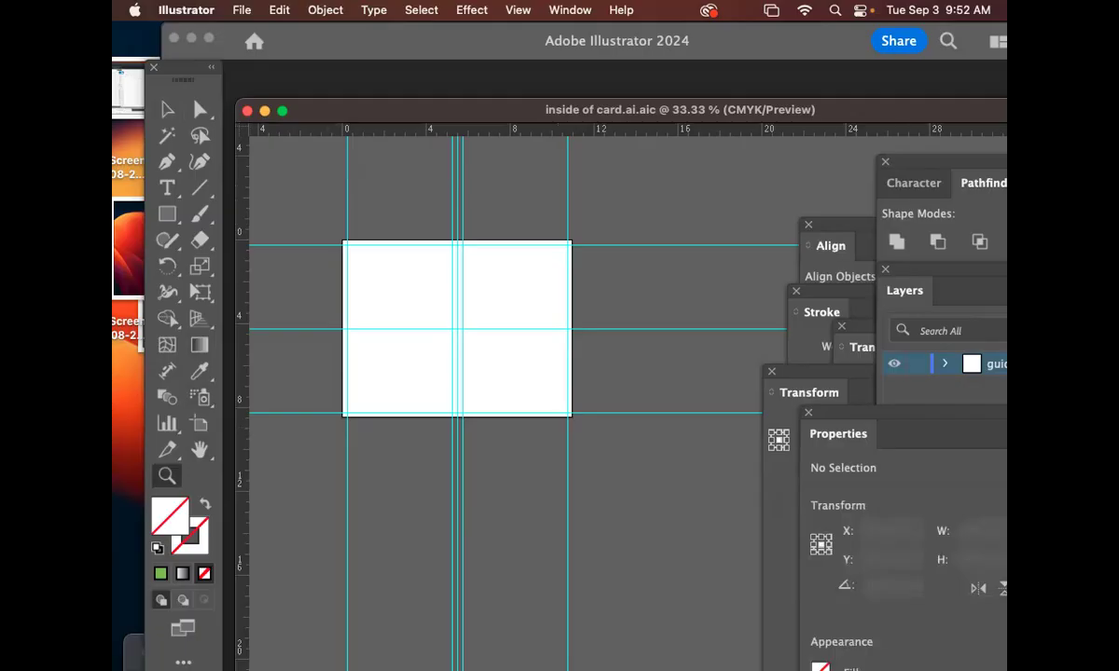
left_click_drag(326, 234, 419, 289)
left_click_drag(374, 243, 429, 245)
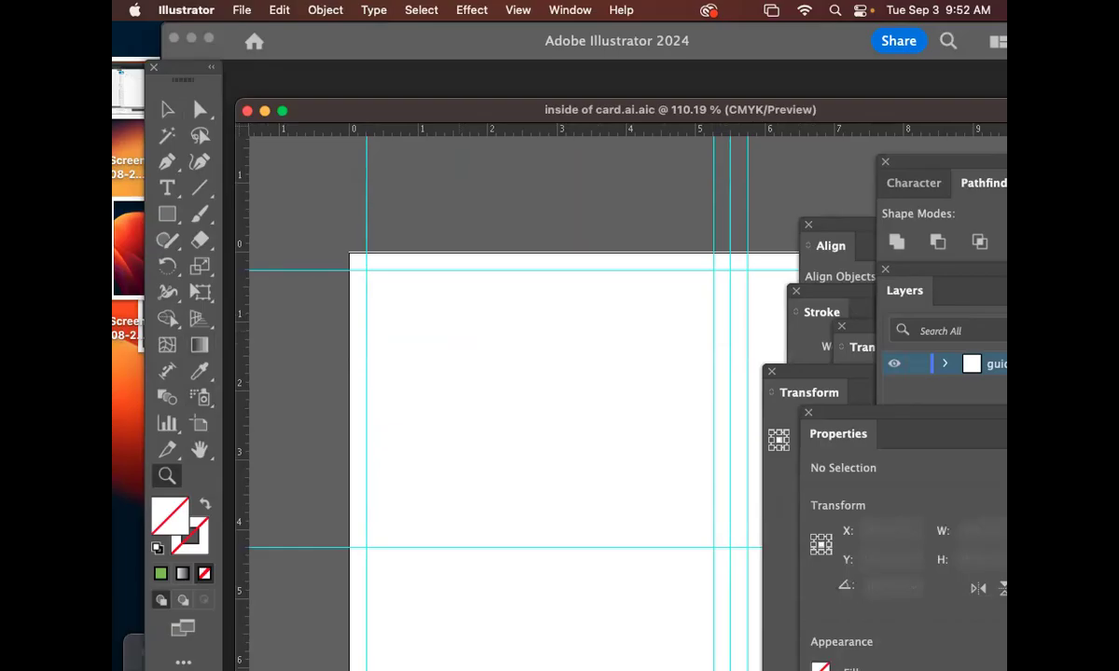
left_click_drag(330, 237, 410, 236)
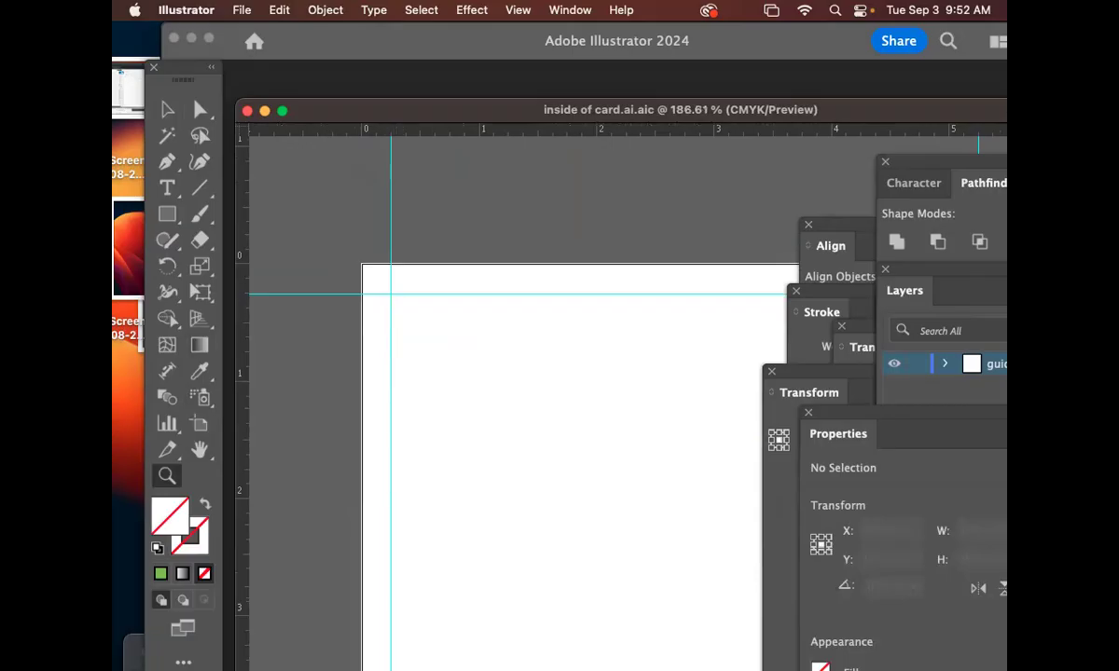
key("super+minus")
key("super+minus")
key("super+minus")
key("super+minus")
key("super+semicolon")
left_click_drag(559, 373, 342, 278)
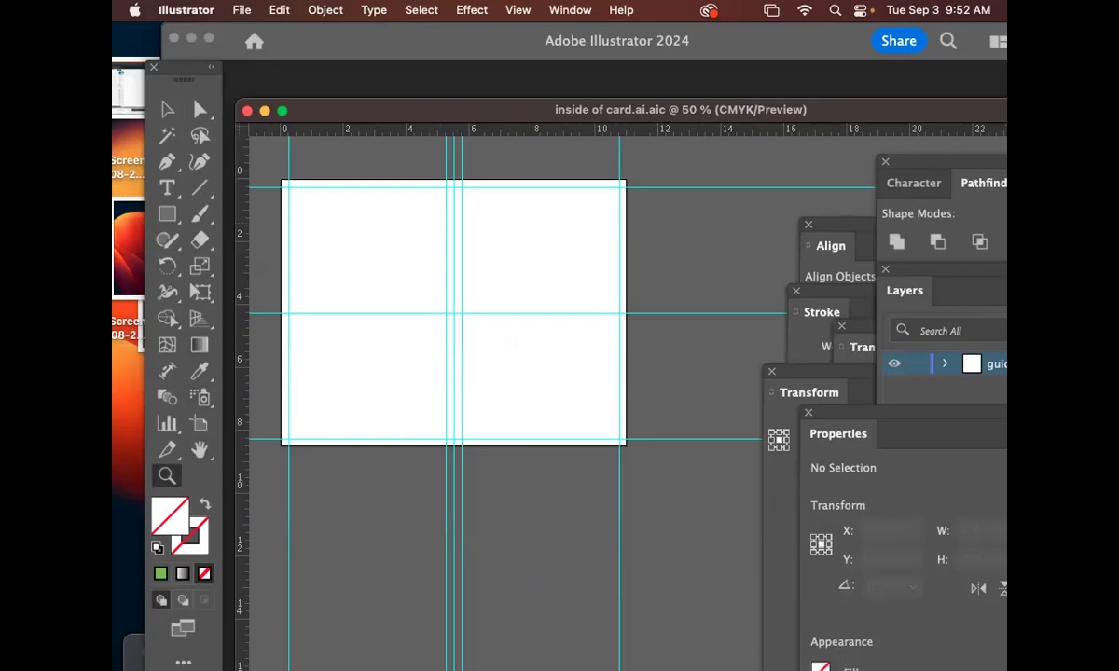
scroll(503, 392, "right", 3)
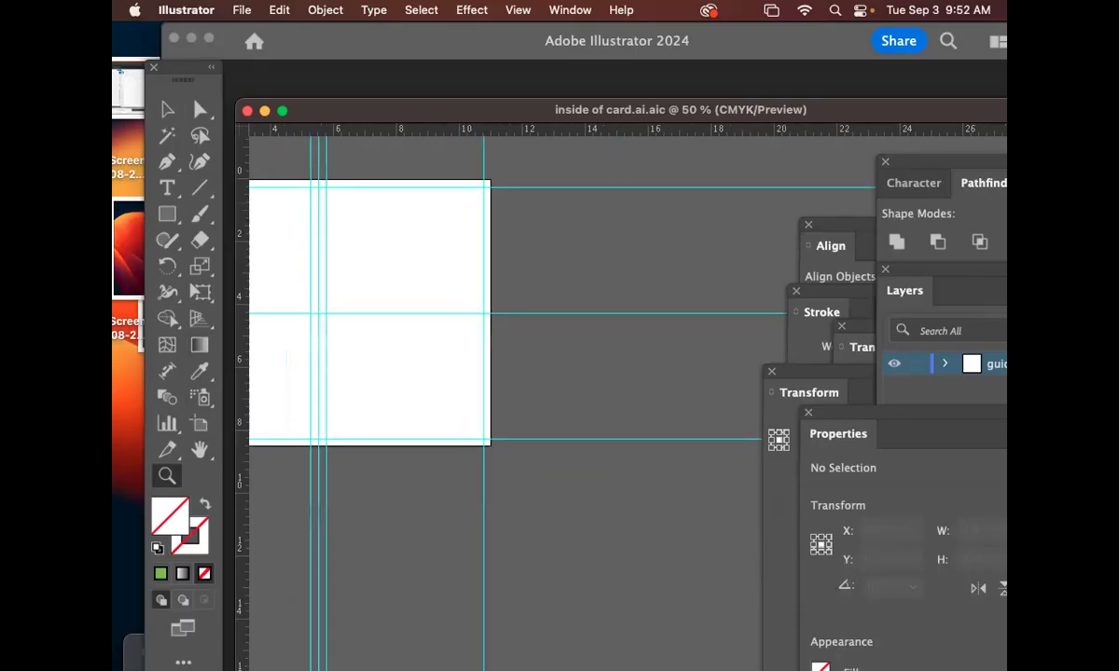
key("super+1")
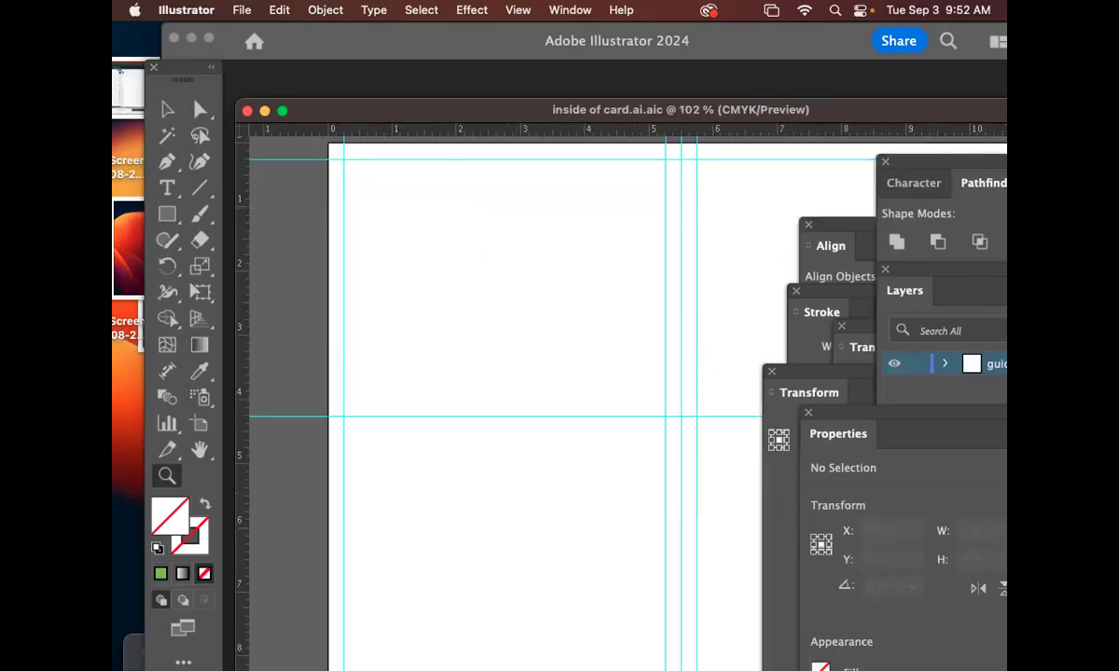
key("super+minus")
scroll(503, 391, "right", 3)
scroll(503, 391, "down", 1)
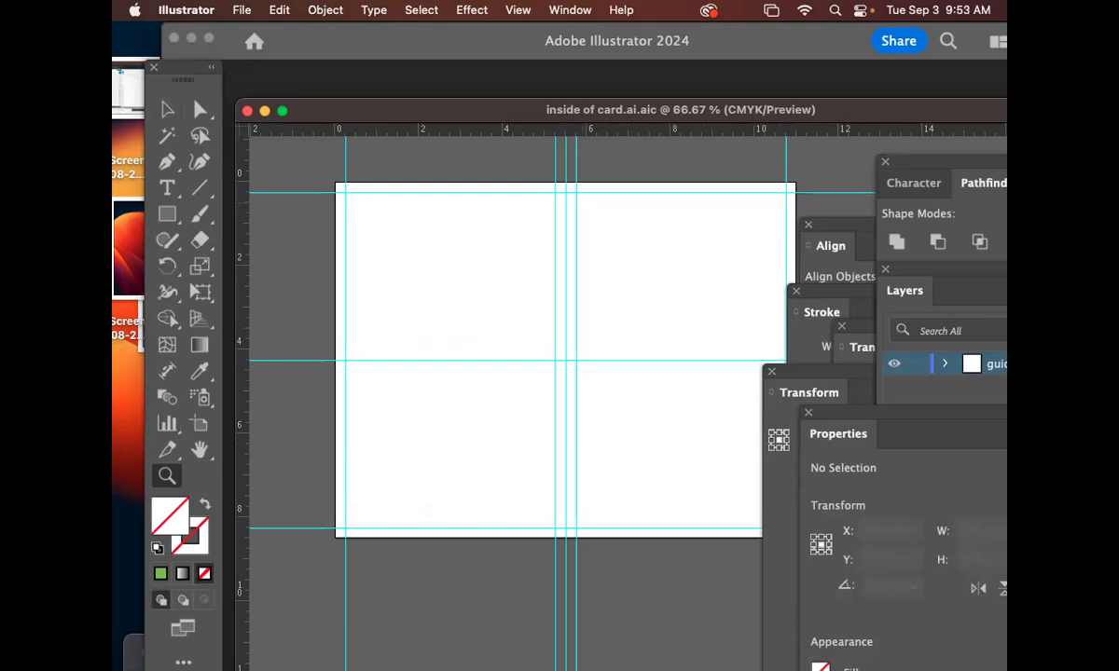
Bring the Layers panel fully into view beside the artboard and lock the "guides" layer.
left_click_drag(950, 269, 862, 150)
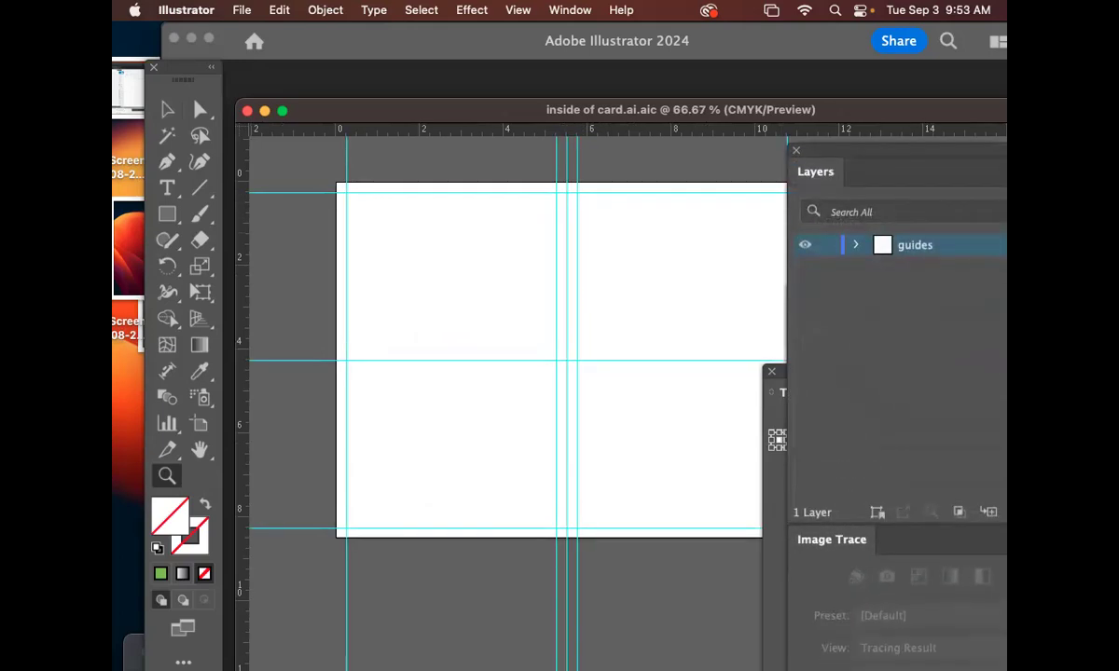
scroll(503, 392, "right", 2)
scroll(485, 373, "left", 2)
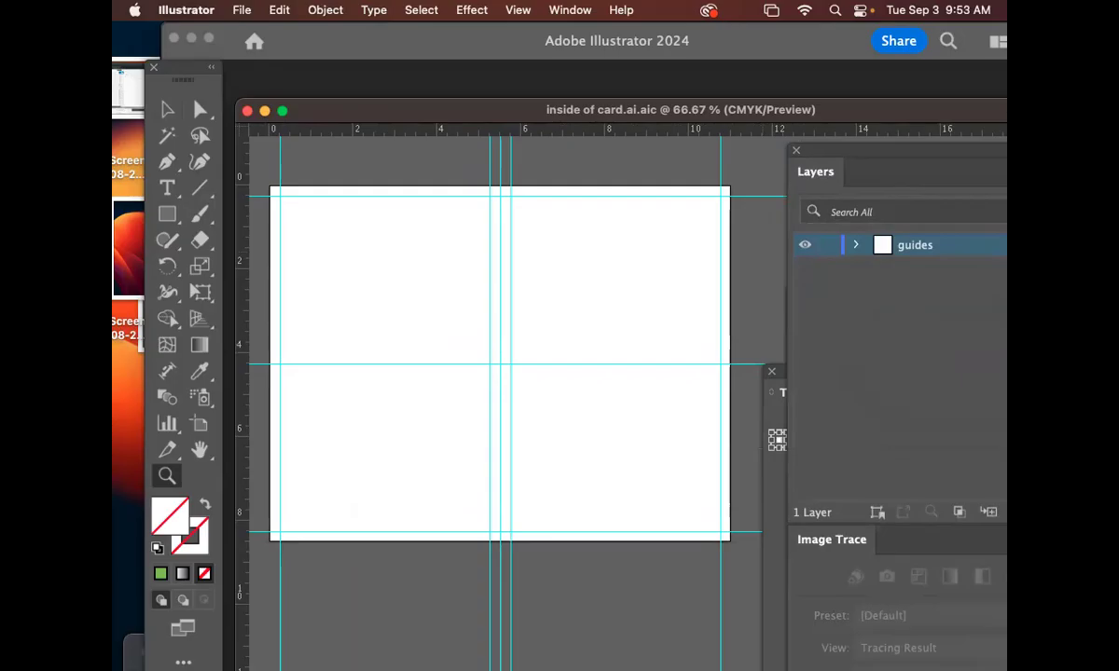
mouse_move(895, 150)
left_mouse_down()
mouse_move(820, 140)
mouse_move(790, 161)
mouse_move(838, 151)
mouse_move(787, 148)
mouse_move(806, 161)
left_mouse_up()
left_click(740, 257)
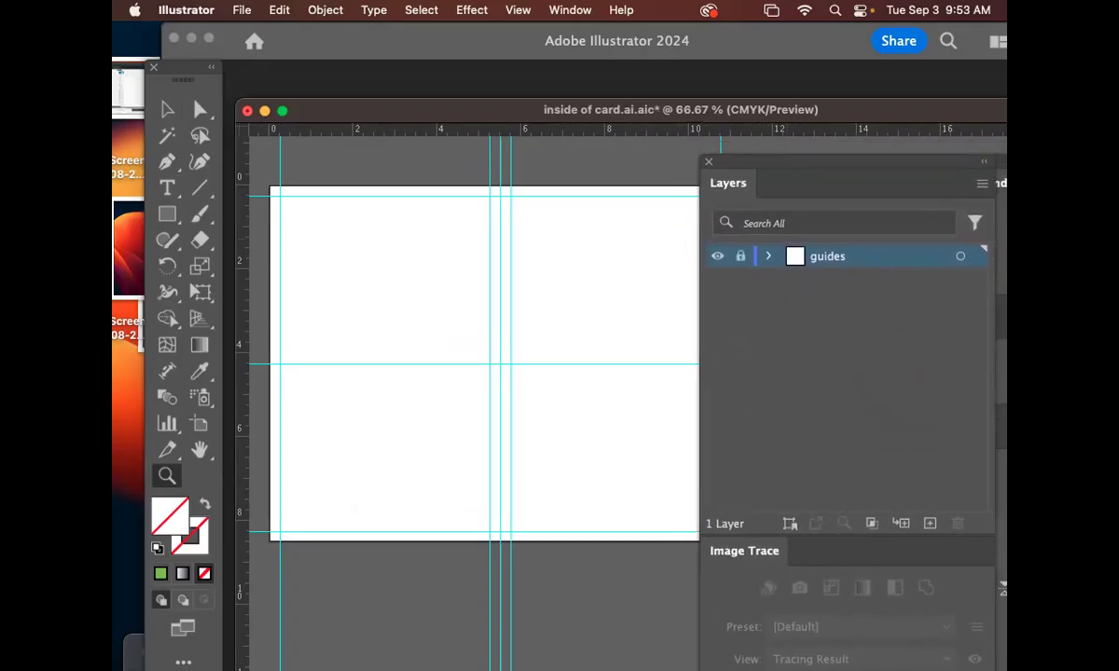
left_click(981, 184)
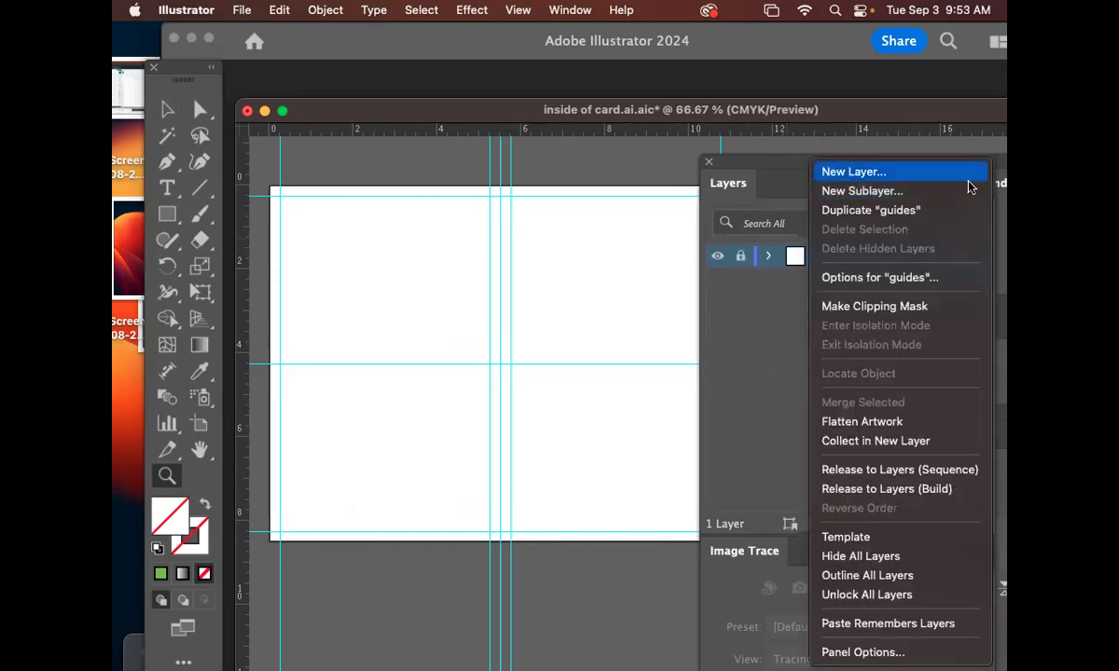
left_click(938, 173)
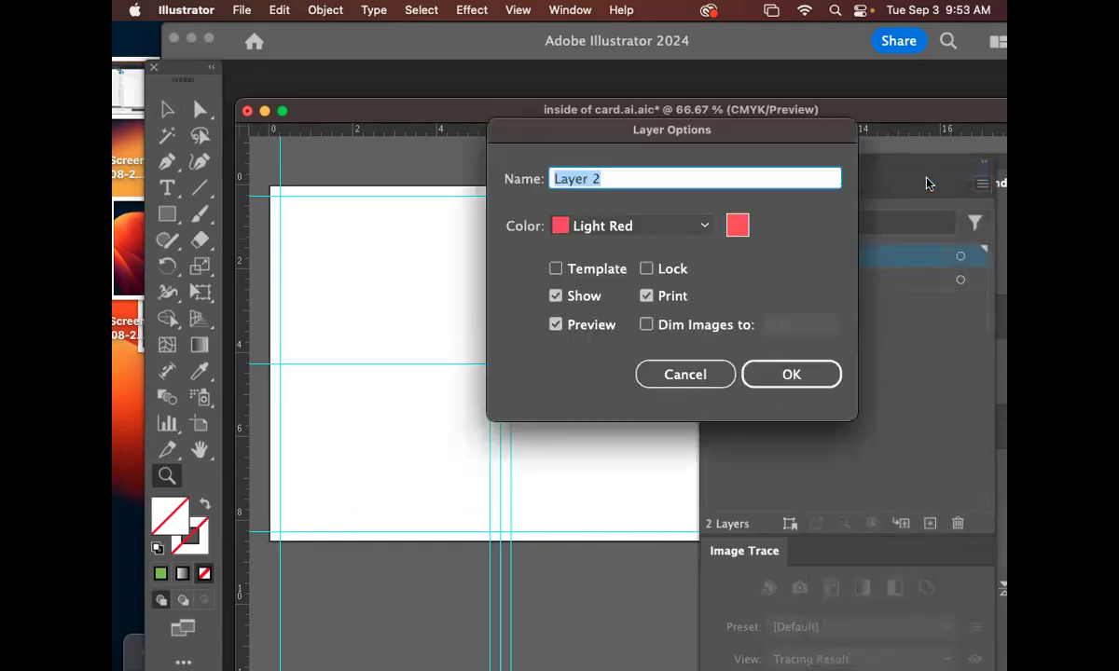
left_click(706, 374)
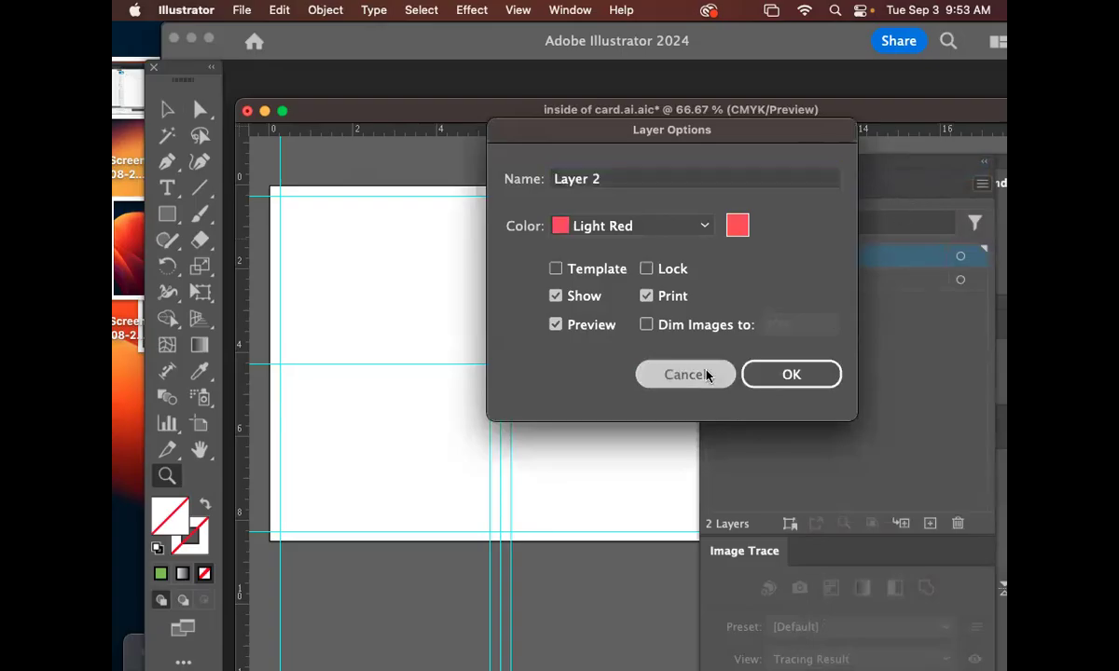
Close the inside-of-card document and open "outside of card.ai" from Creative Cloud.
mouse_move(355, 107)
left_mouse_down()
mouse_move(505, 113)
mouse_move(373, 104)
left_mouse_up()
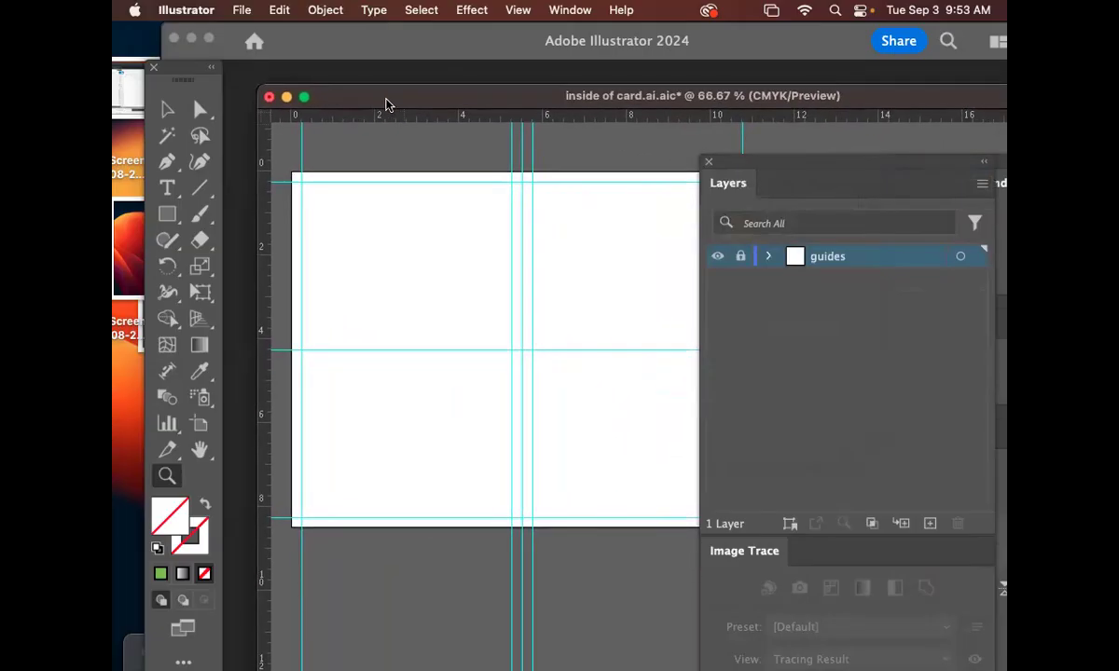
key("super+w")
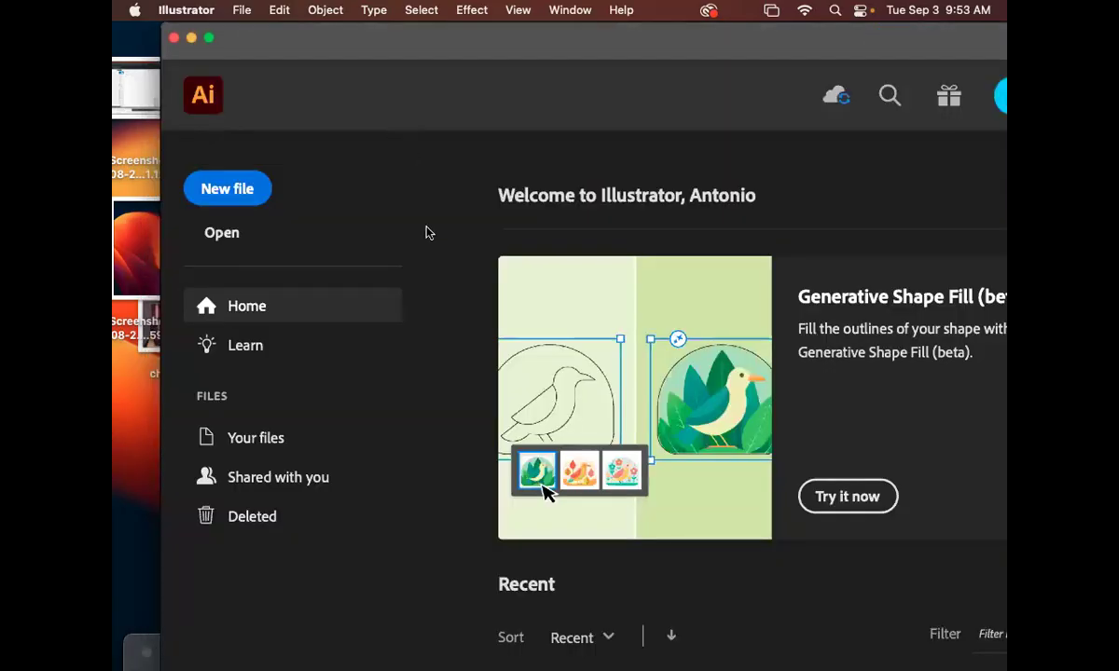
left_click(234, 235)
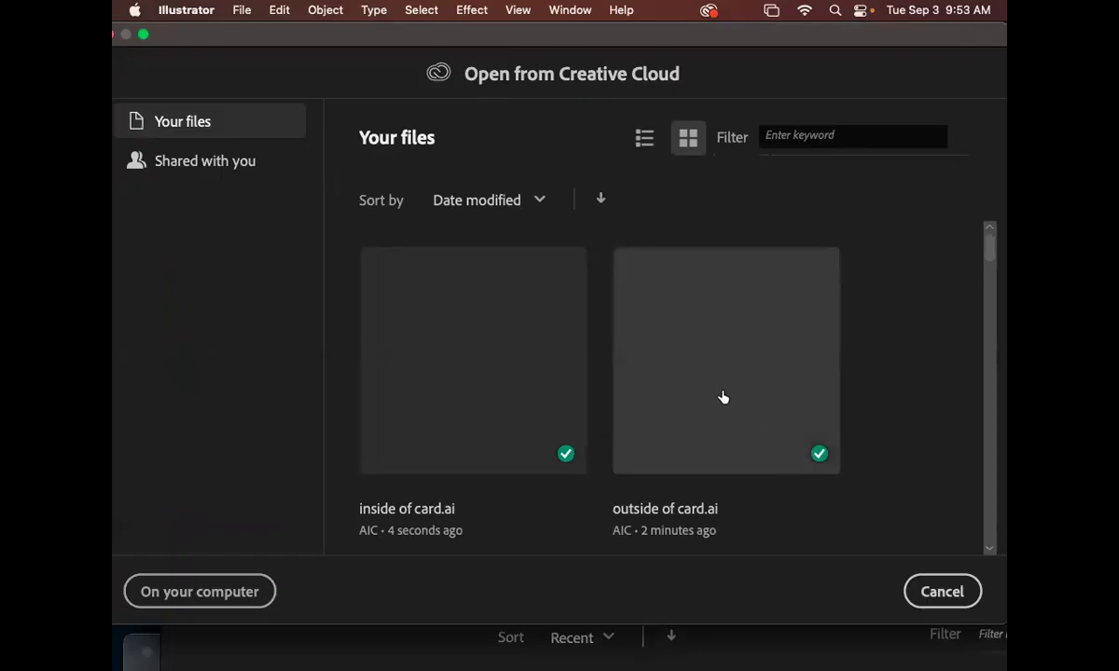
key("Escape")
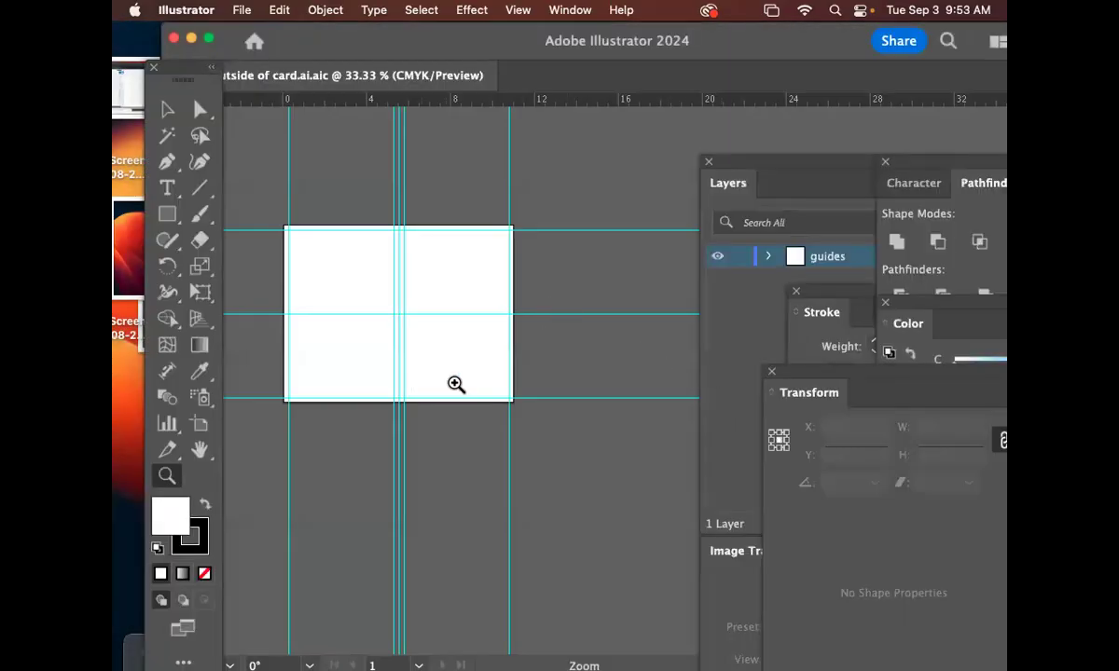
Reposition the Layers panel and add a new layer named "front panel of card" above the guides layer.
left_click_drag(806, 178, 702, 151)
left_click(874, 155)
left_click(846, 157)
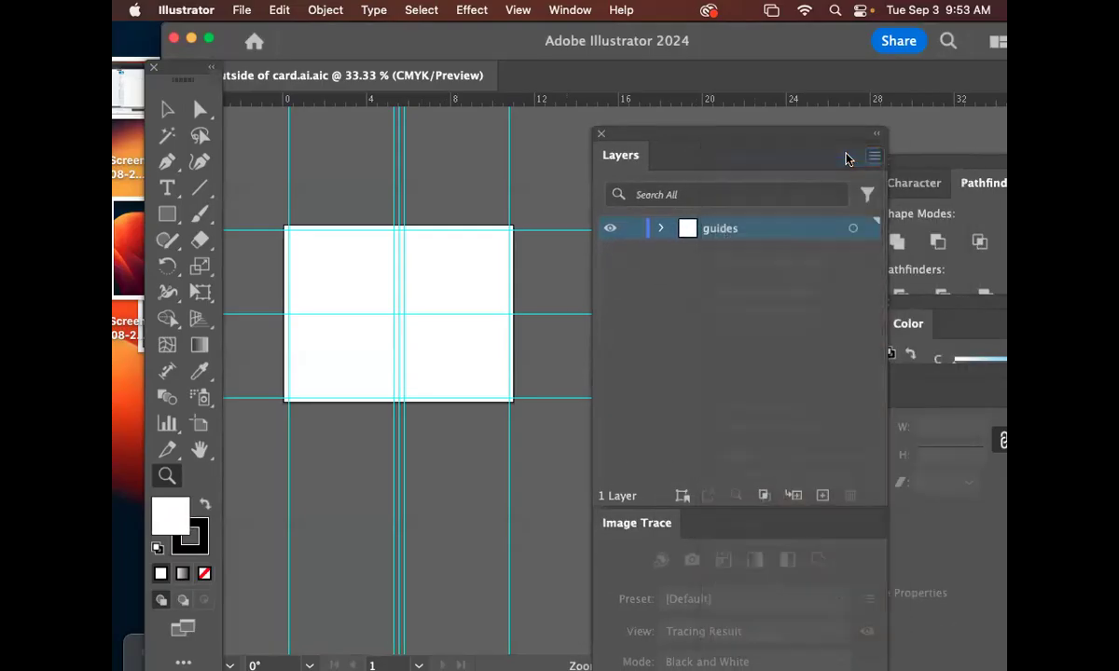
left_click_drag(784, 130, 826, 131)
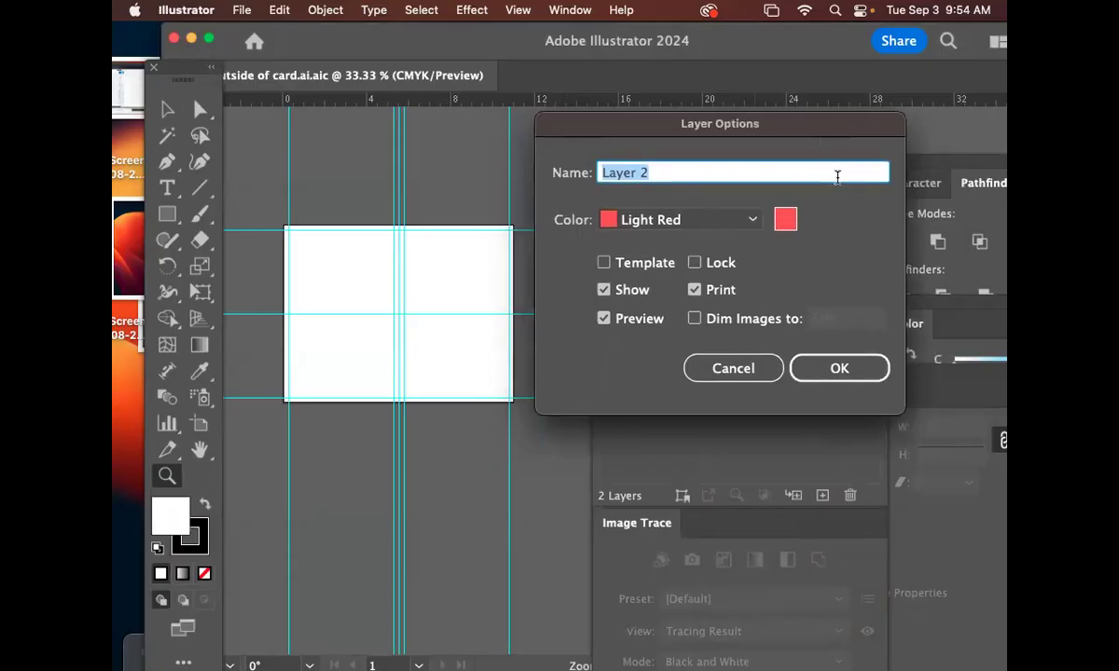
triple_click(698, 172)
type("front")
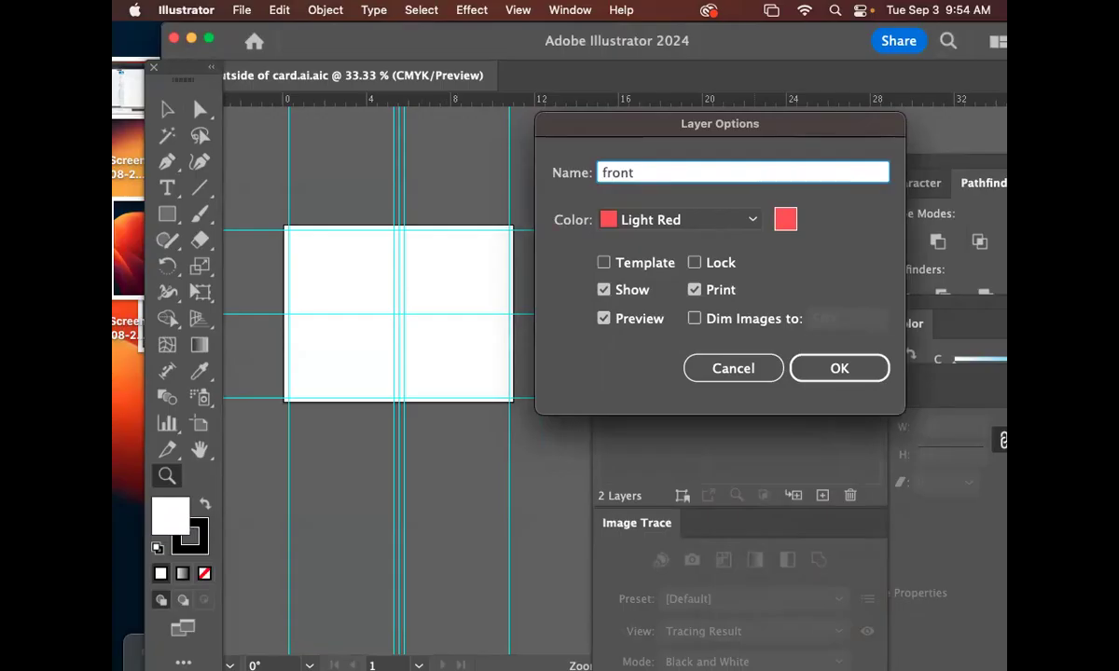
type(" panel of card")
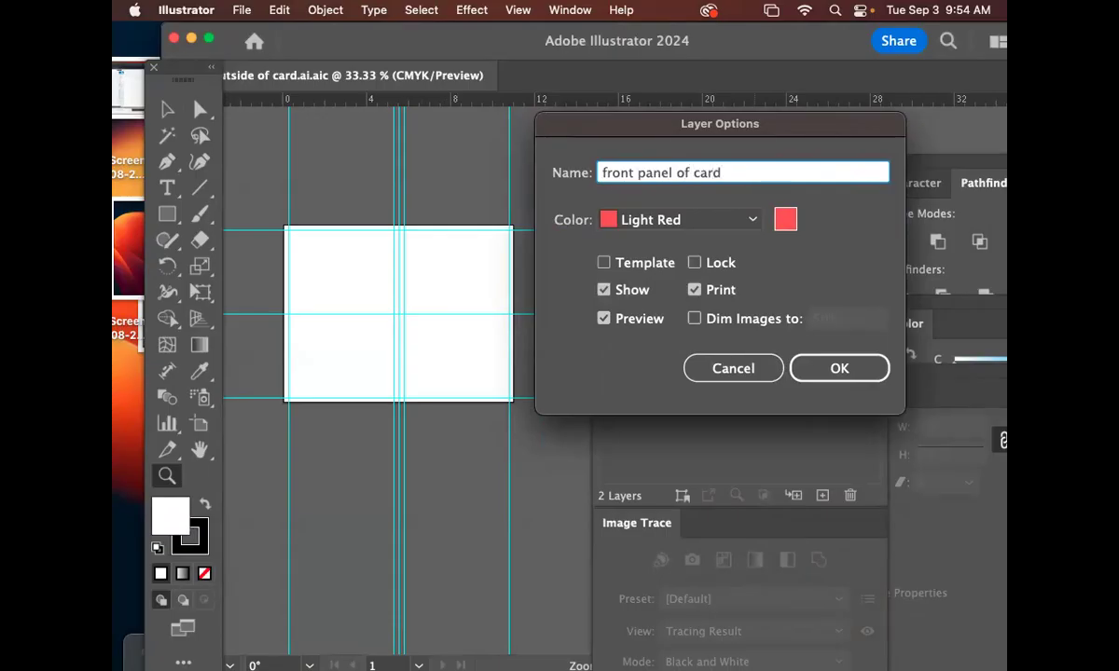
left_click(858, 372)
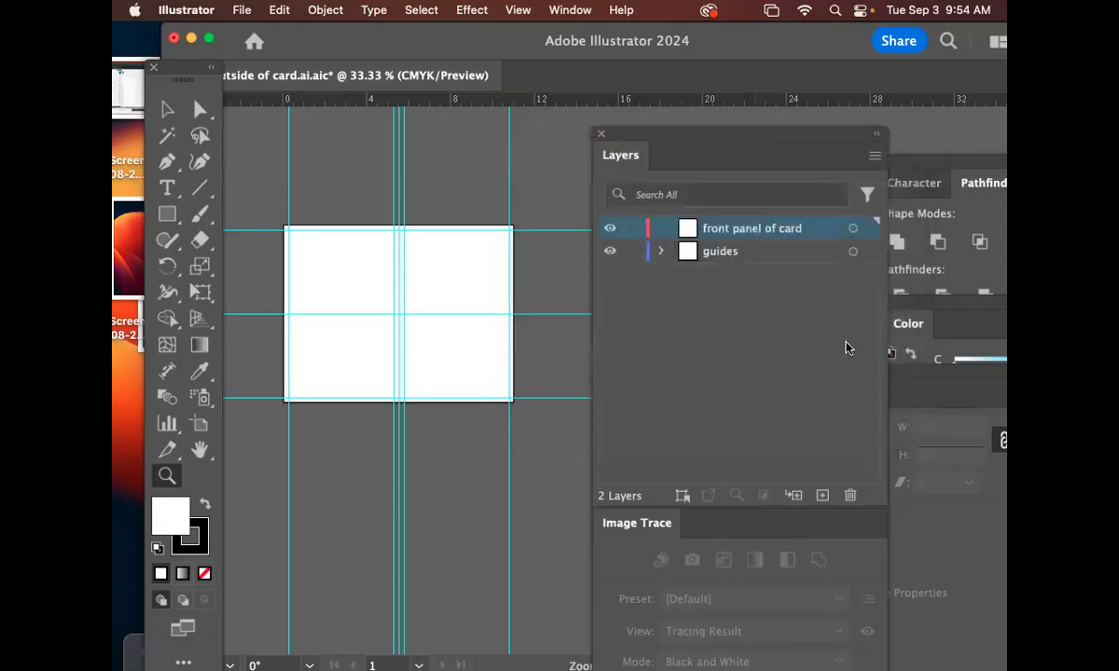
Add another new layer named "back front panel" above the "front panel of card" layer.
left_click(872, 157)
left_click(864, 160)
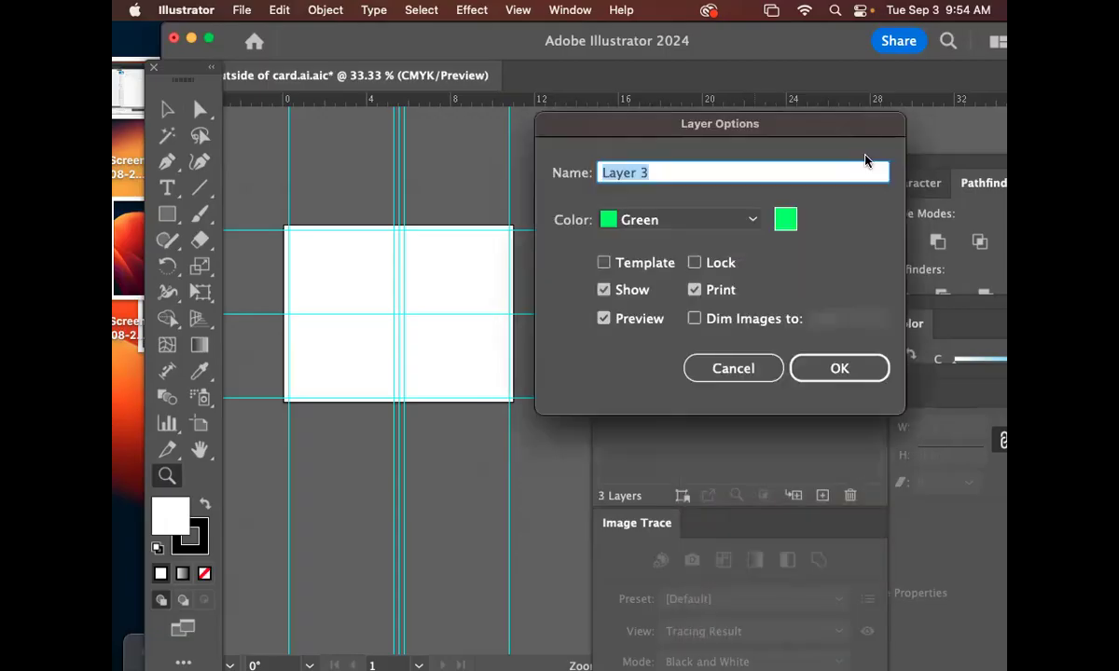
type("back")
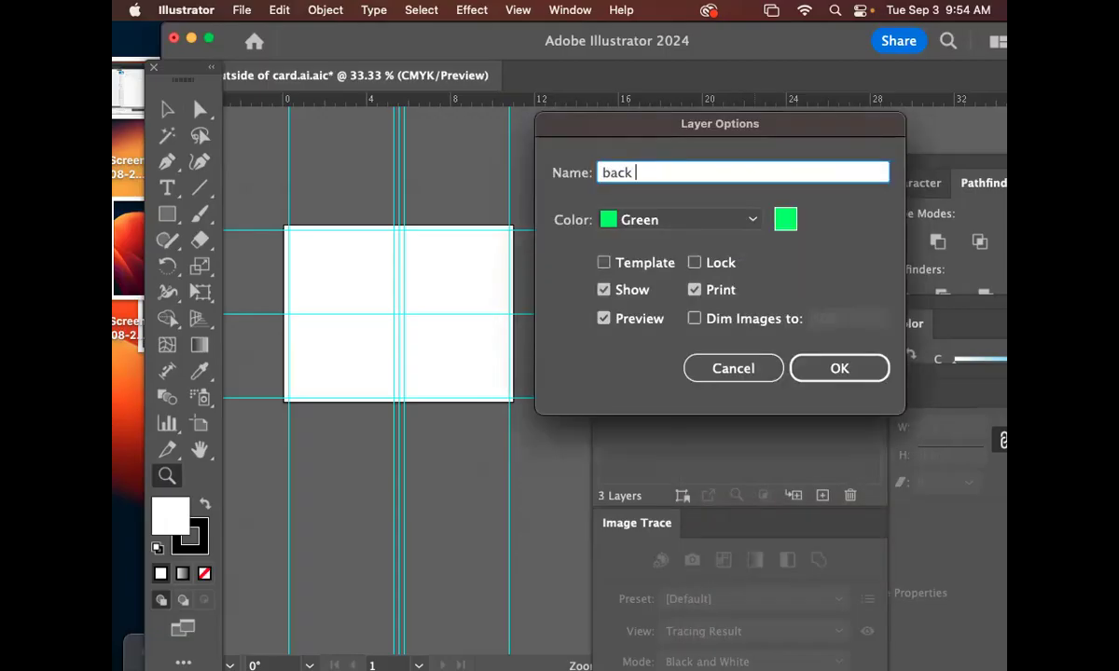
type(" front panel")
key("Return")
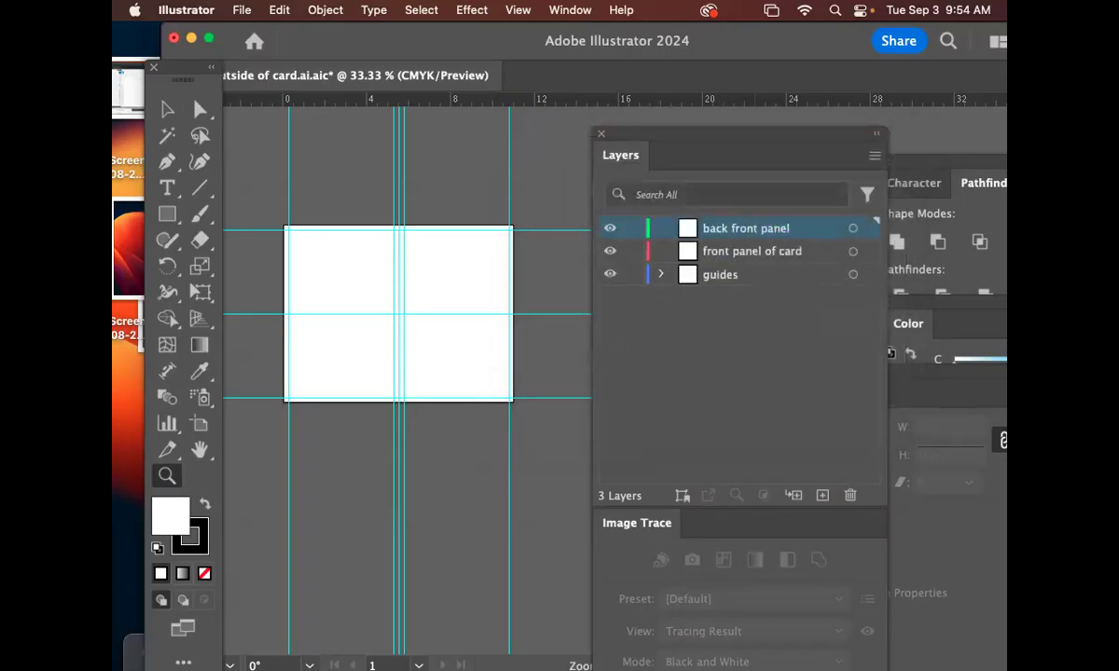
Make "back front panel" the active layer of the outside-of-card document.
left_click(756, 257)
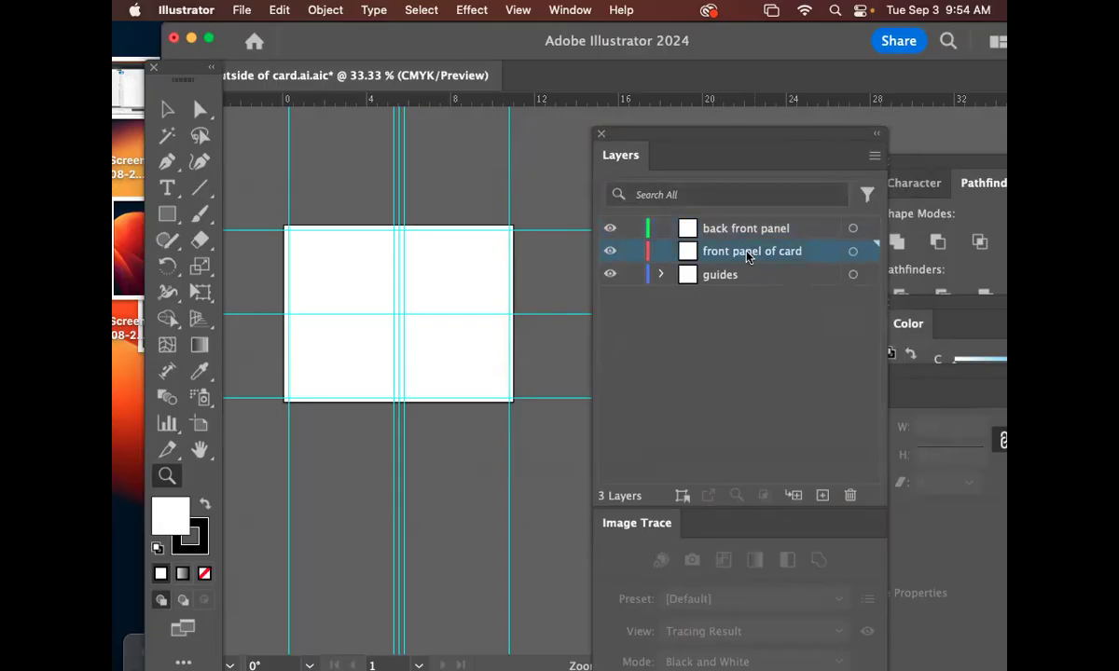
left_click(761, 372)
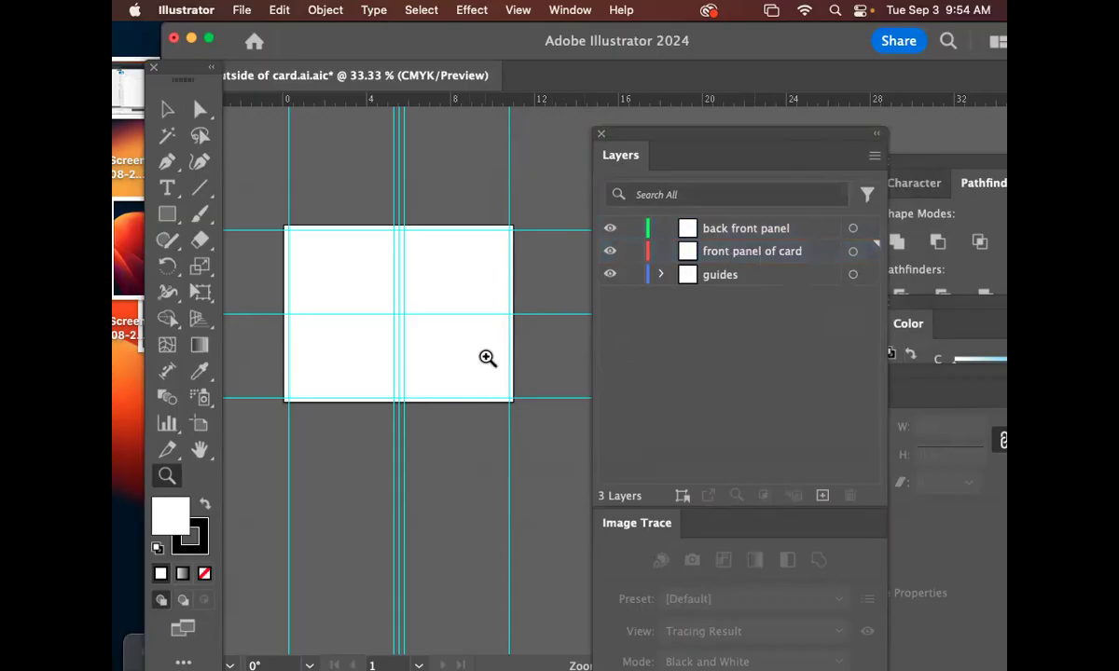
left_click_drag(487, 360, 492, 267)
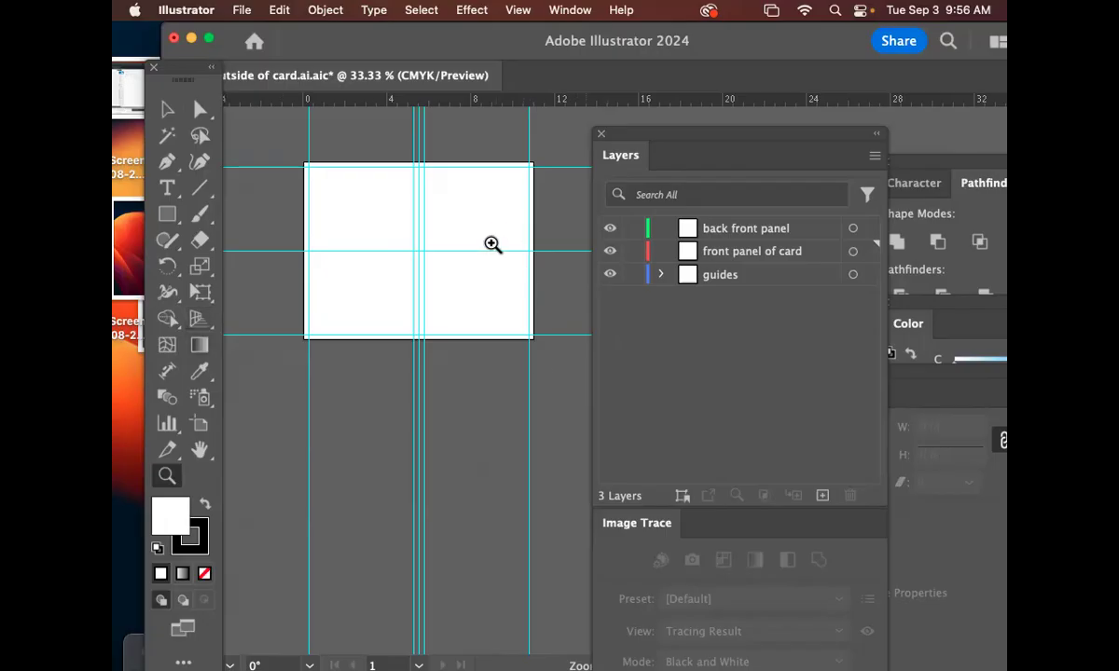
left_click(776, 237)
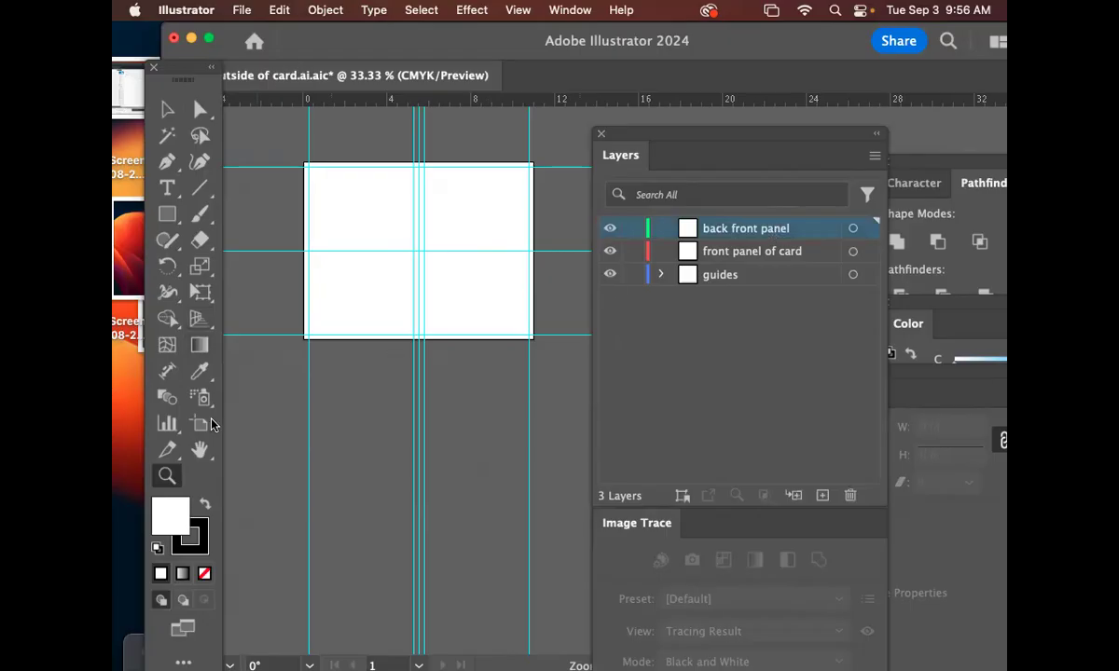
Move the "front panel of card" layer above "back front panel" and add the text "FRONT" below the card's right half.
mouse_move(455, 331)
left_mouse_down()
mouse_move(552, 384)
mouse_move(550, 399)
mouse_move(441, 321)
left_mouse_up()
left_click_drag(789, 252, 793, 220)
scroll(392, 333, "left", 1)
key("t")
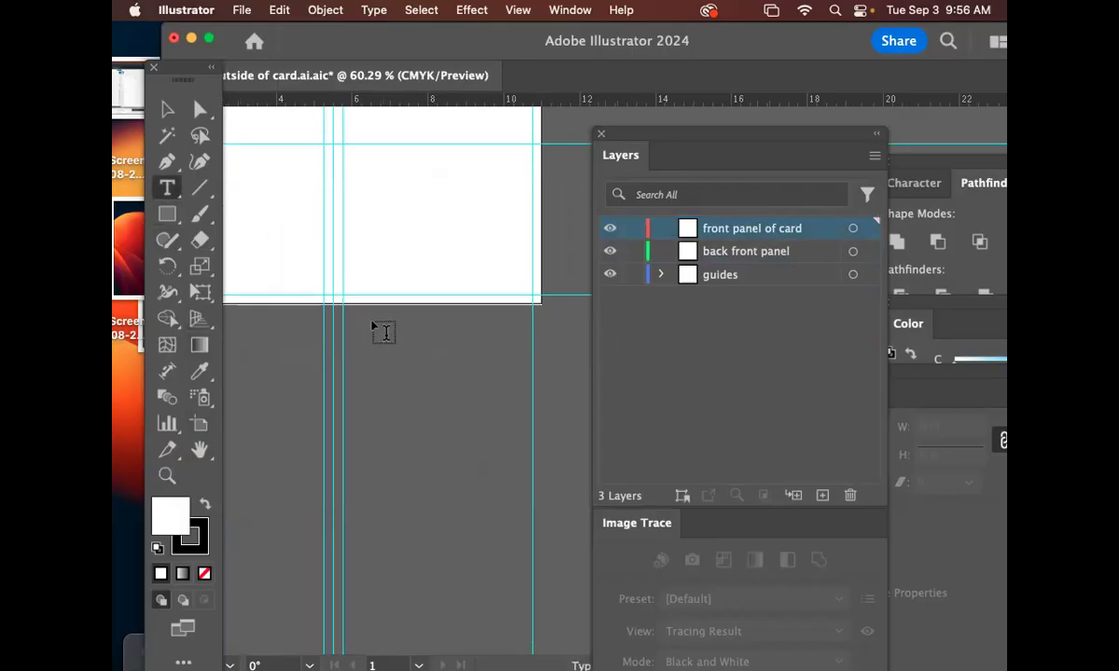
left_click(375, 322)
type("FR")
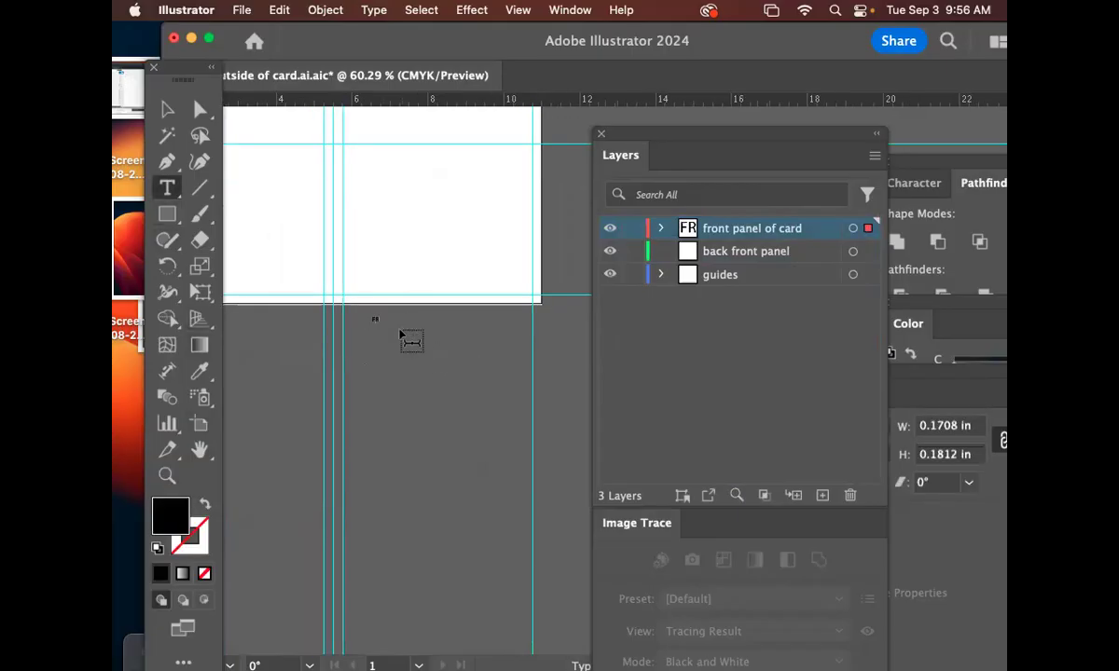
type("ONT")
Enlarge the FRONT label to about 2.4 in wide by 0.9 in high and place it beneath the card's front panel.
left_click(167, 109)
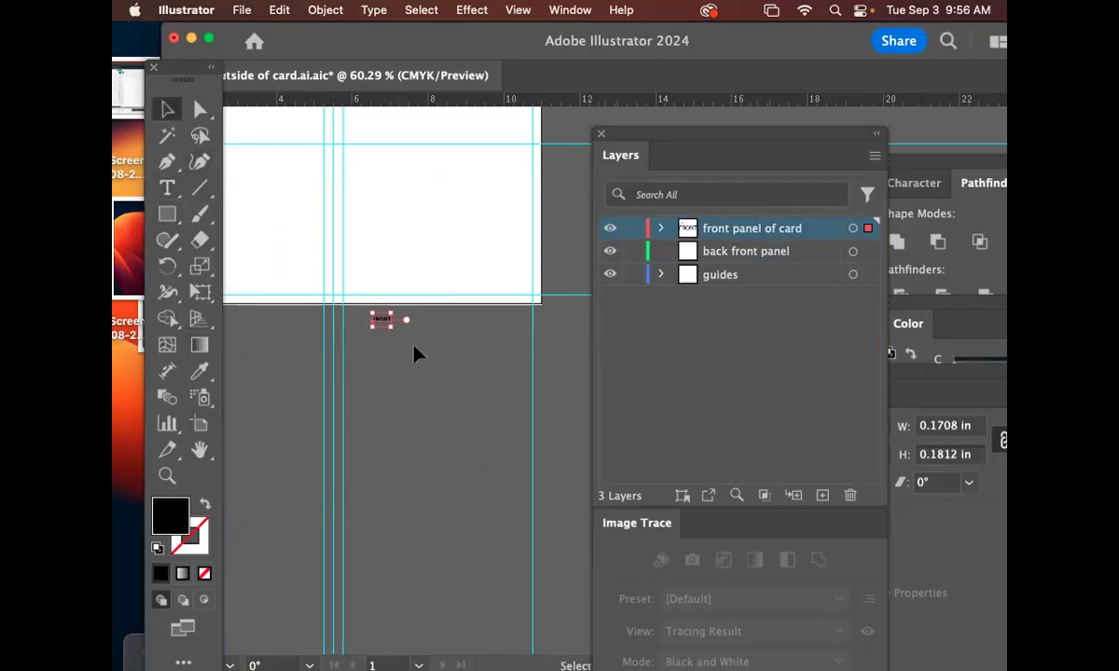
left_click_drag(393, 326, 455, 329)
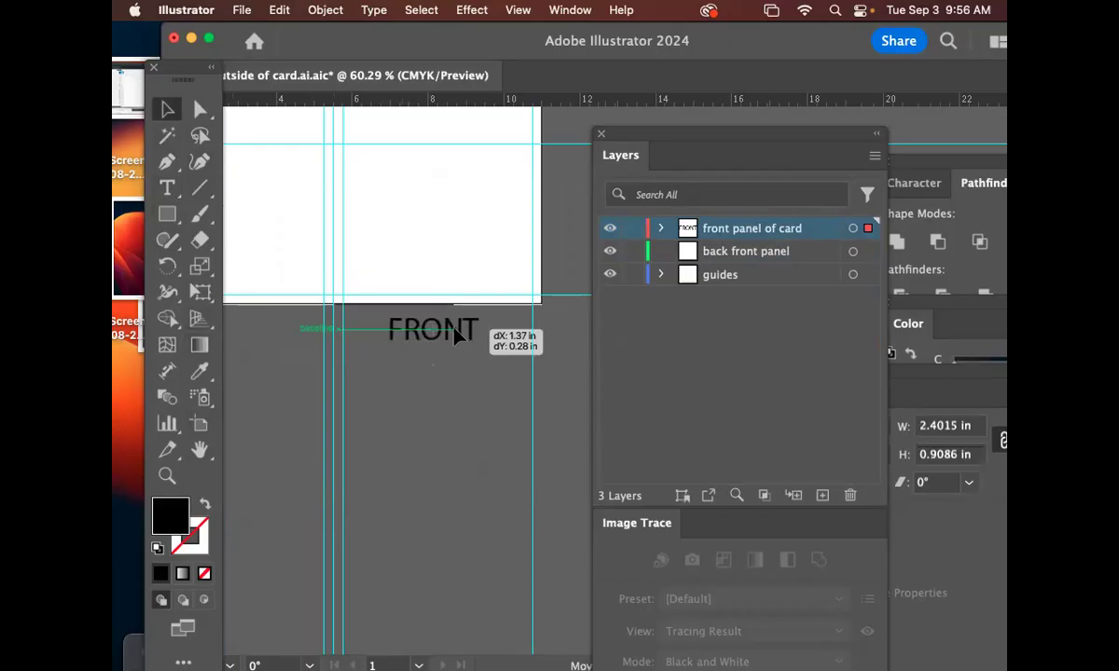
key("space")
left_click_drag(405, 391, 522, 315)
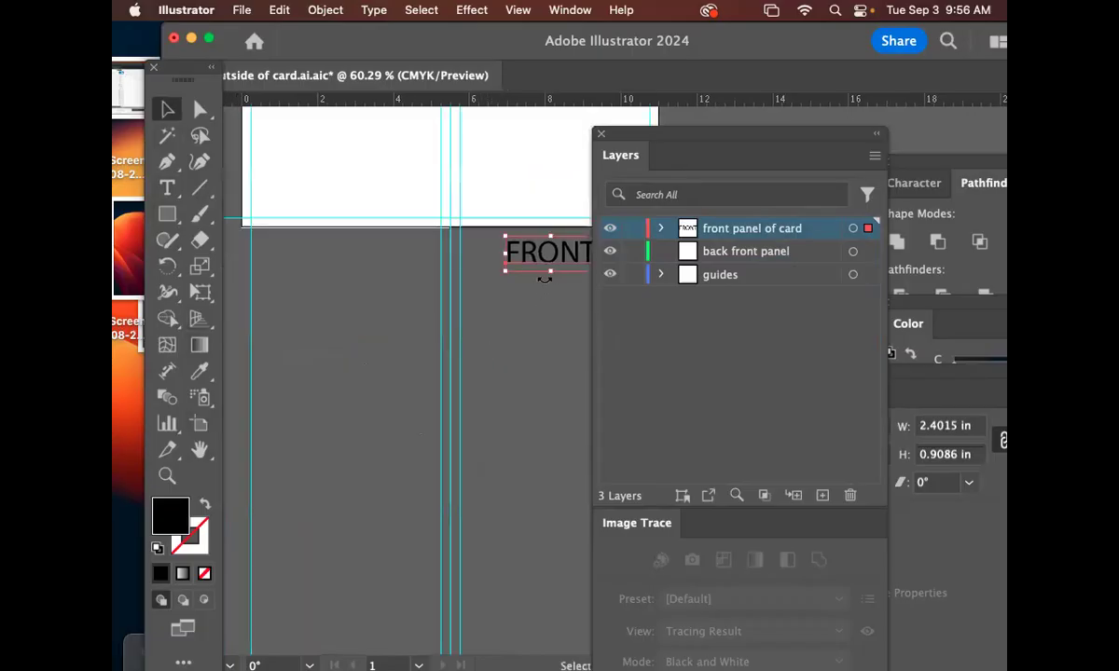
left_click_drag(536, 328, 408, 444)
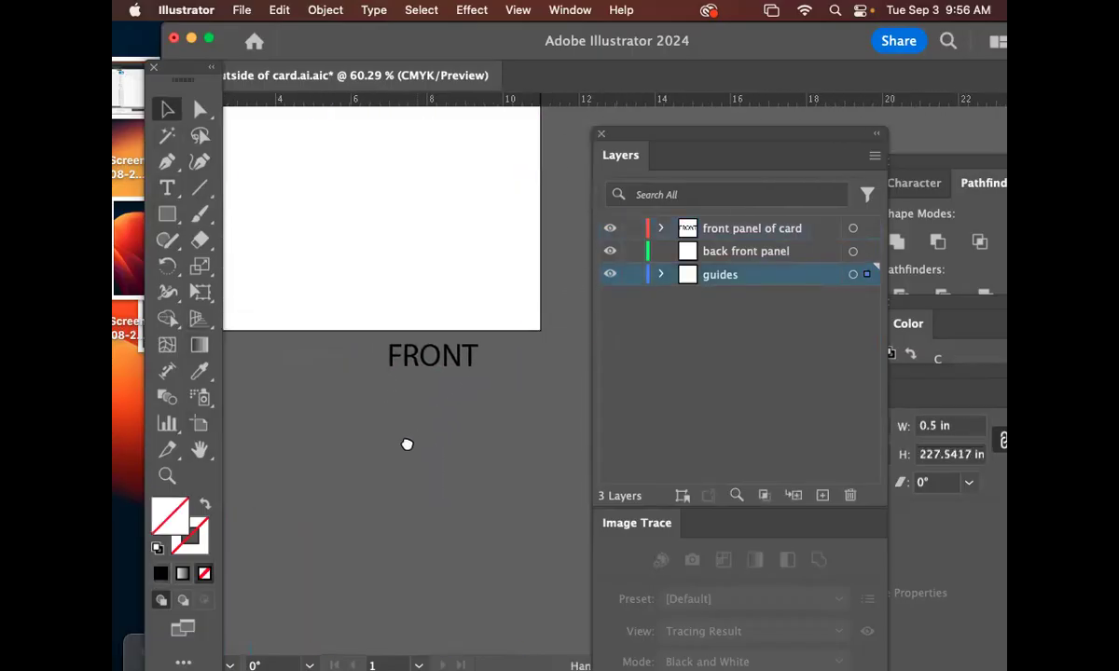
left_click(474, 457)
scroll(471, 451, "left", 3)
left_click_drag(553, 416, 448, 476)
key("super+minus")
key("super+minus")
left_click_drag(500, 435, 474, 338)
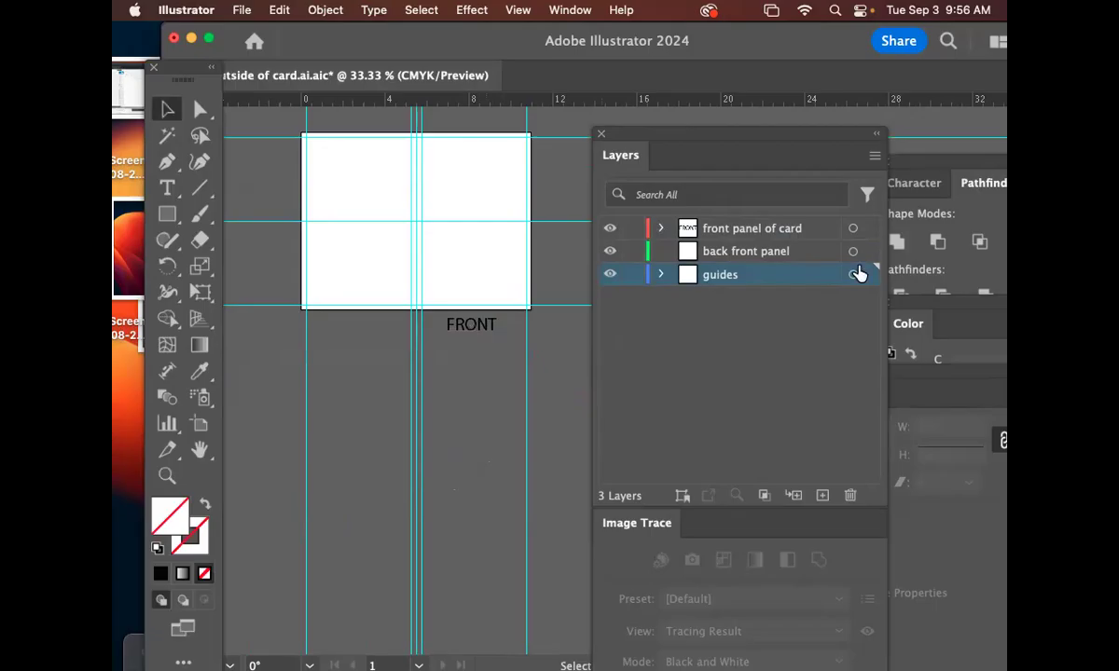
Copy the FRONT label onto the "back front panel" layer and place the copy beneath the card's left half.
left_click(476, 331)
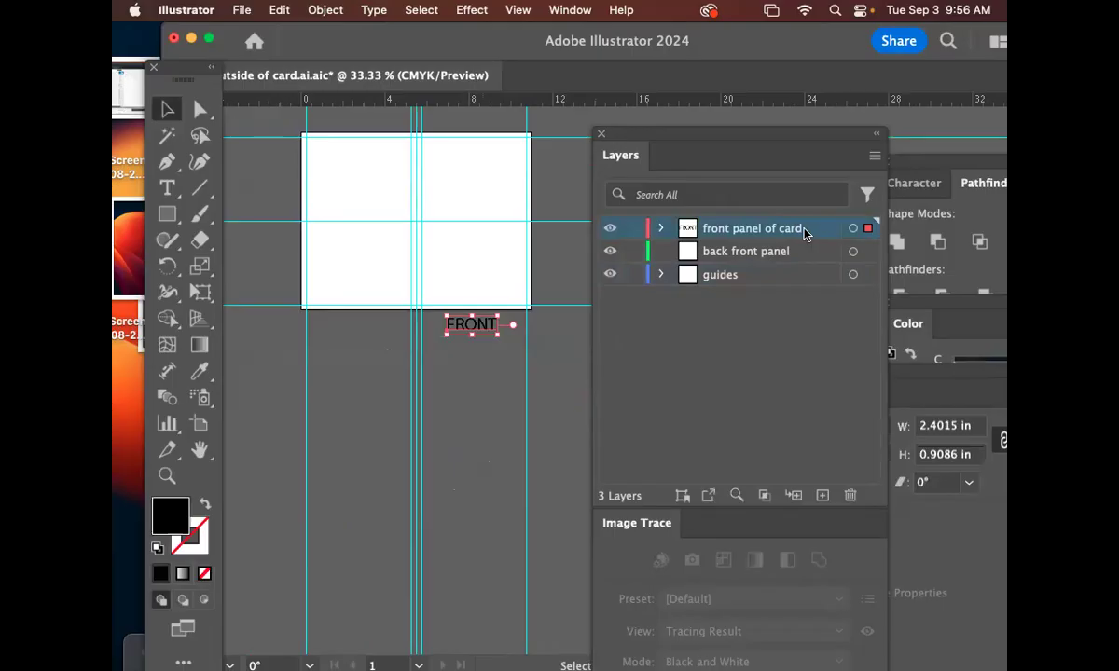
left_click(796, 253)
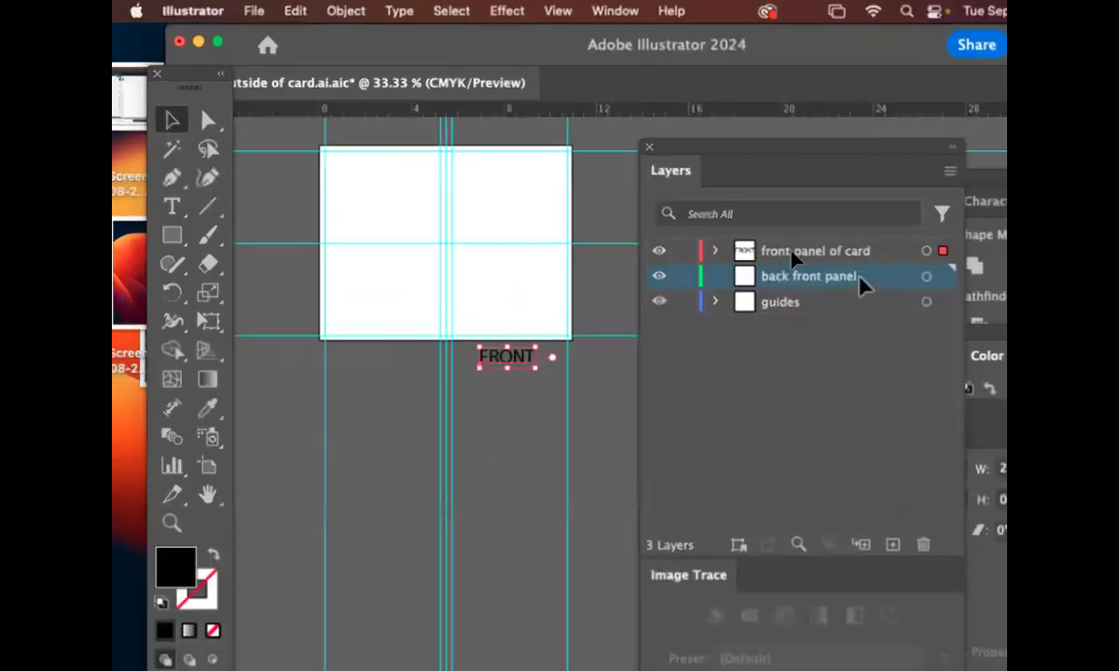
key("super+c")
key("super+v")
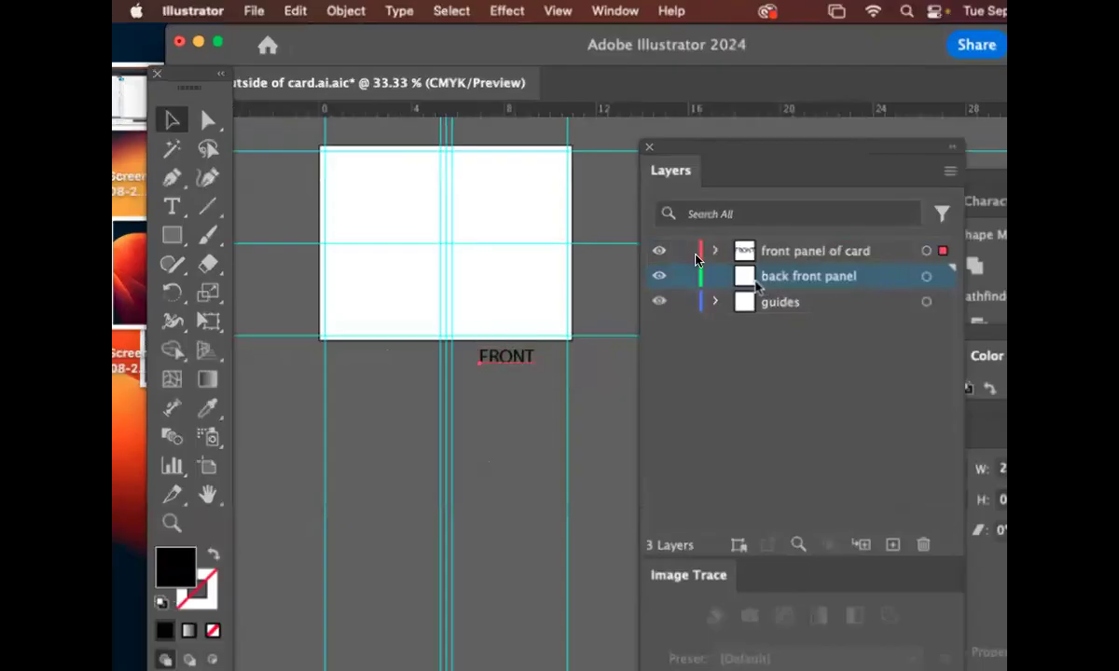
left_click_drag(623, 419, 341, 333)
key("super+z")
left_click_drag(552, 420, 511, 406)
left_click_drag(602, 409, 299, 343)
Change the text of the copied label beneath the card's left half to "BACK".
key("t")
double_click(351, 344)
type("ba")
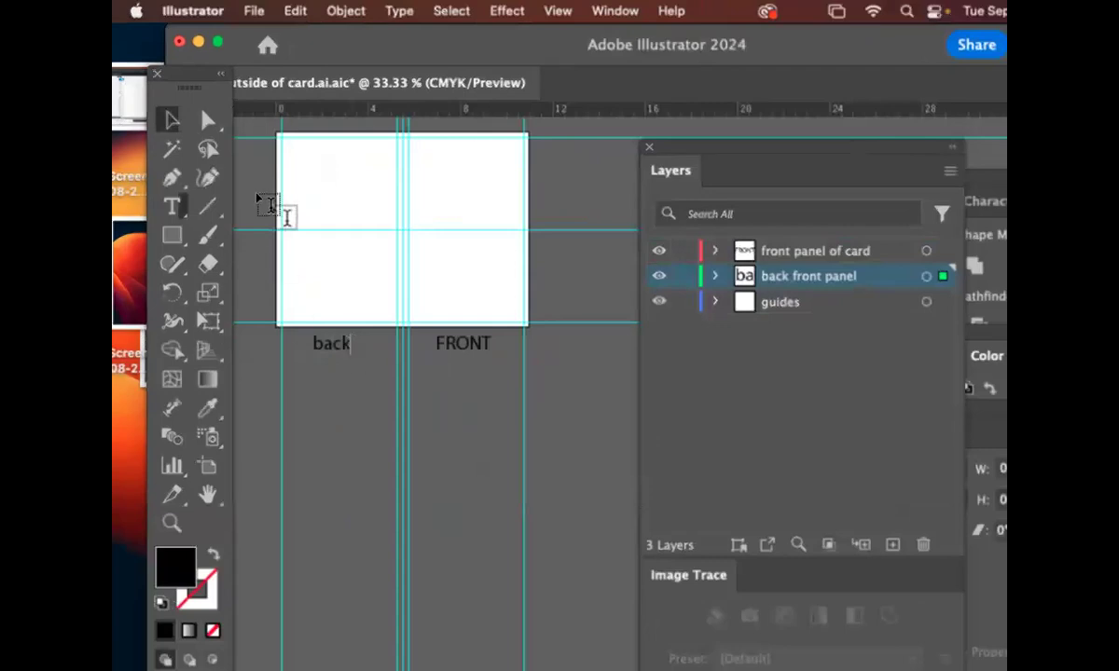
type("ck")
key("super+a")
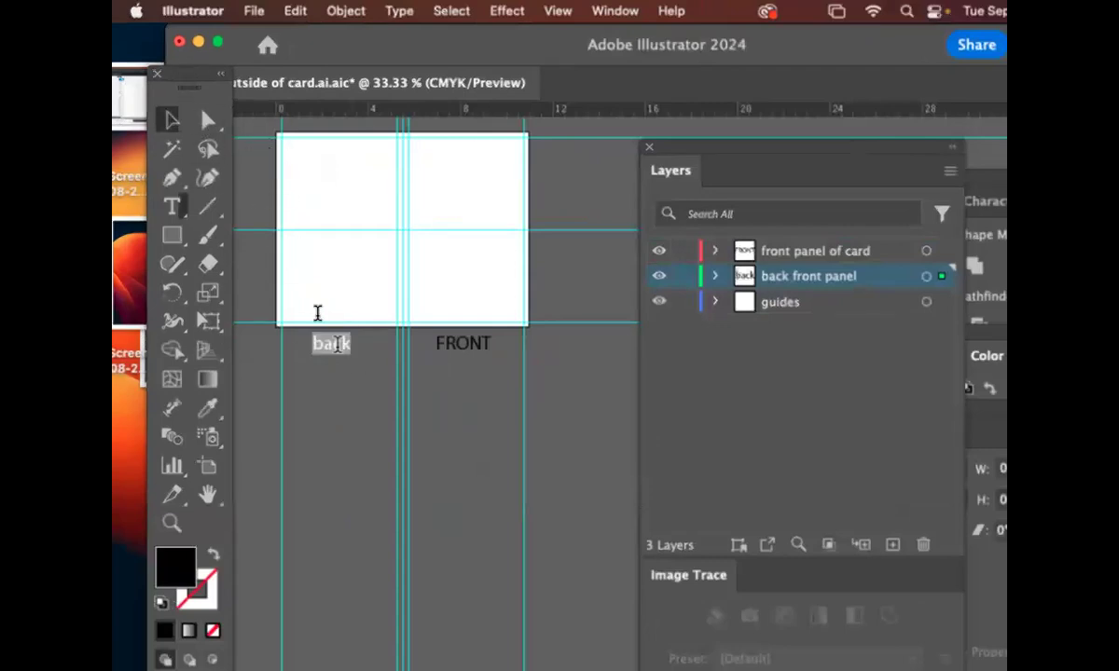
type("BACK")
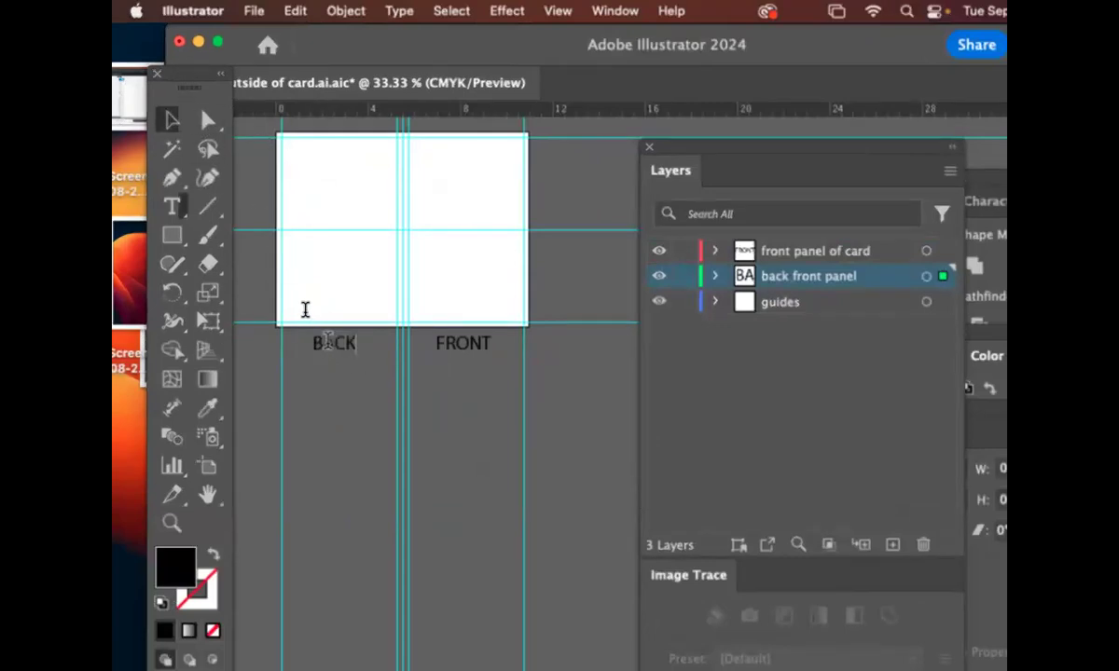
left_click(208, 119)
Shift the Layers panel away from the artboard and save the outside-of-card document.
left_click_drag(413, 314, 485, 332)
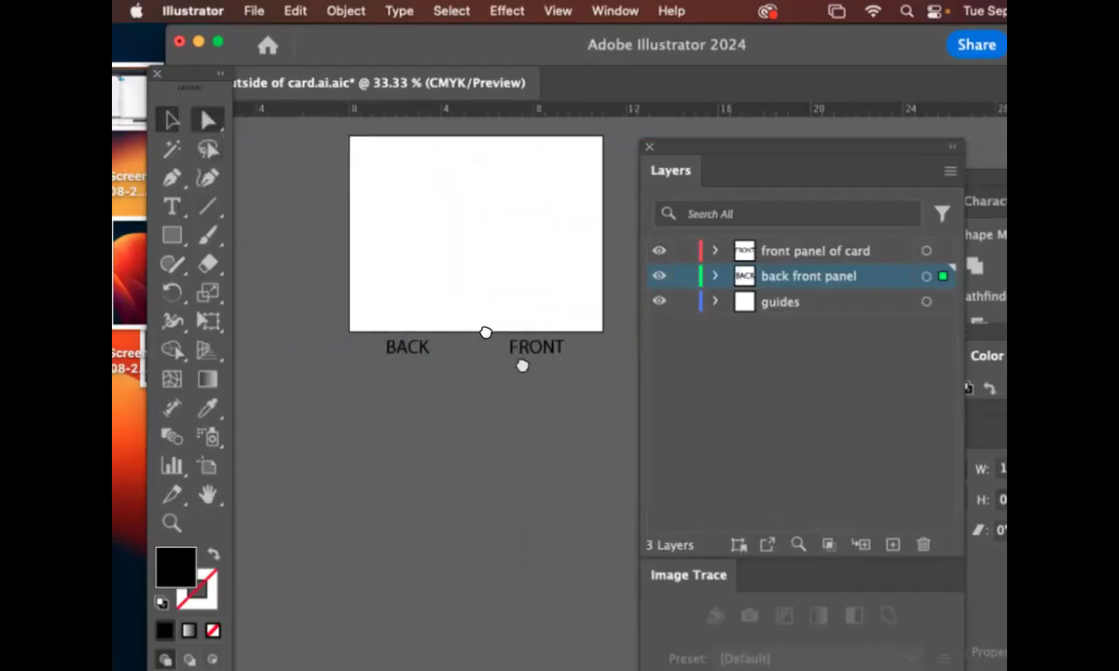
left_click_drag(727, 152, 755, 155)
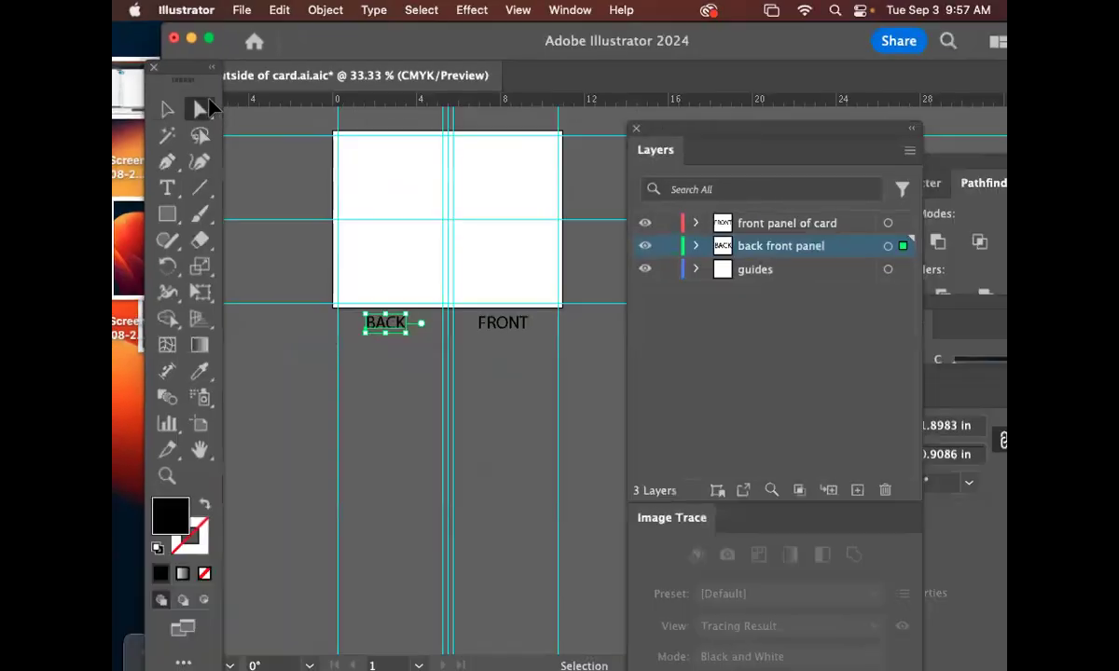
key("super+equal")
key("super+equal")
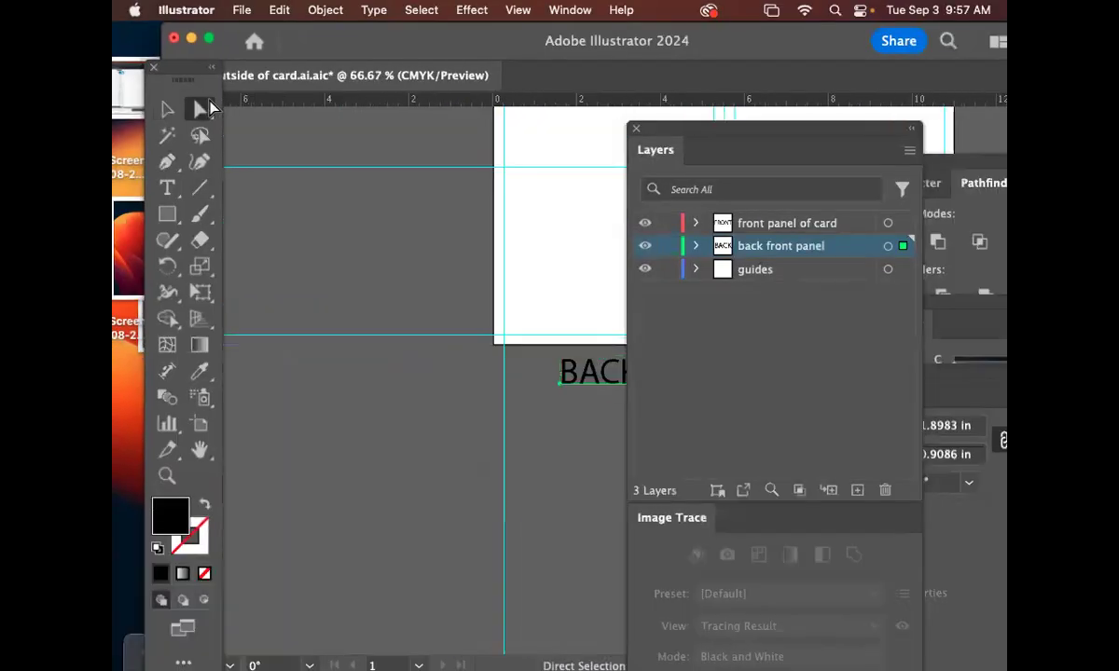
left_click_drag(505, 294, 338, 313)
left_click_drag(553, 279, 457, 265)
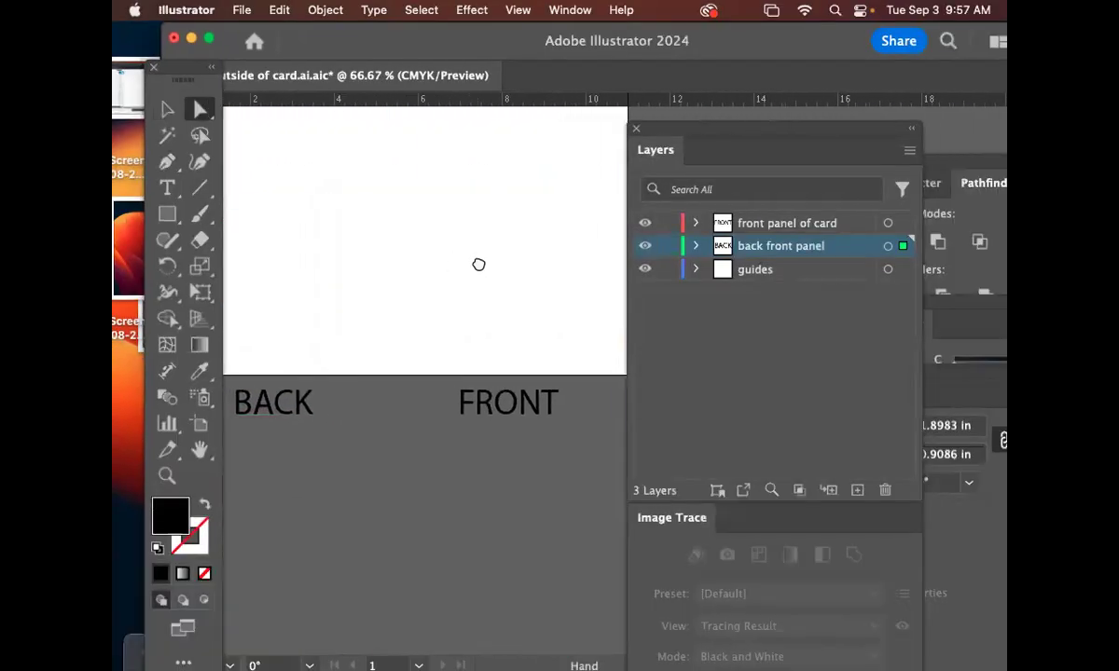
key("super+minus")
scroll(379, 247, "right", 10)
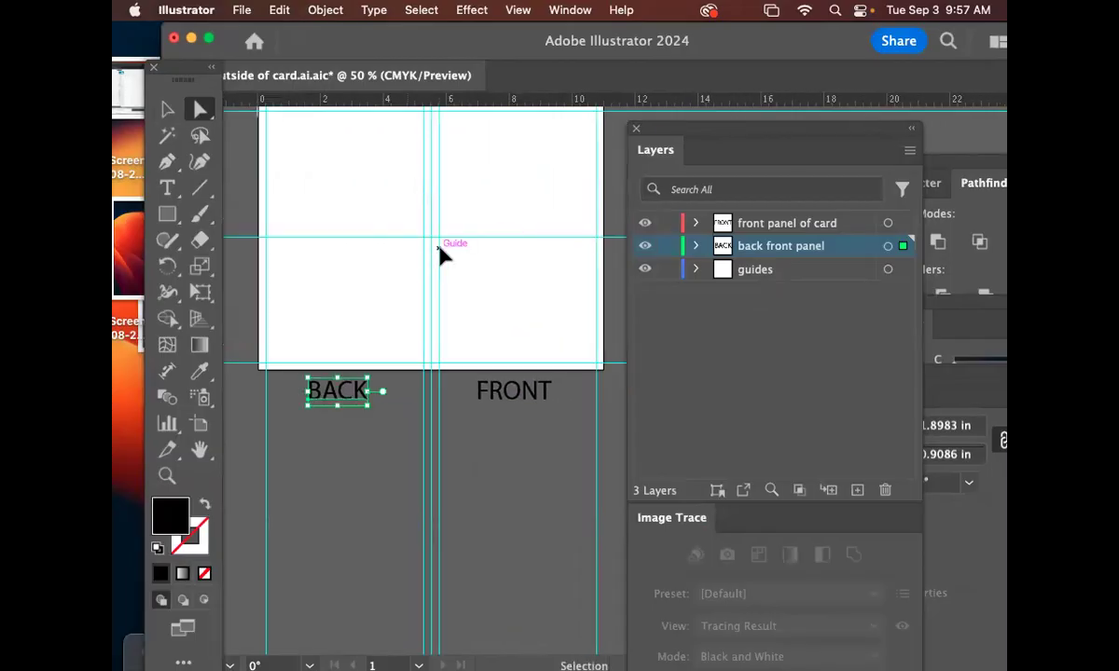
key("super+s")
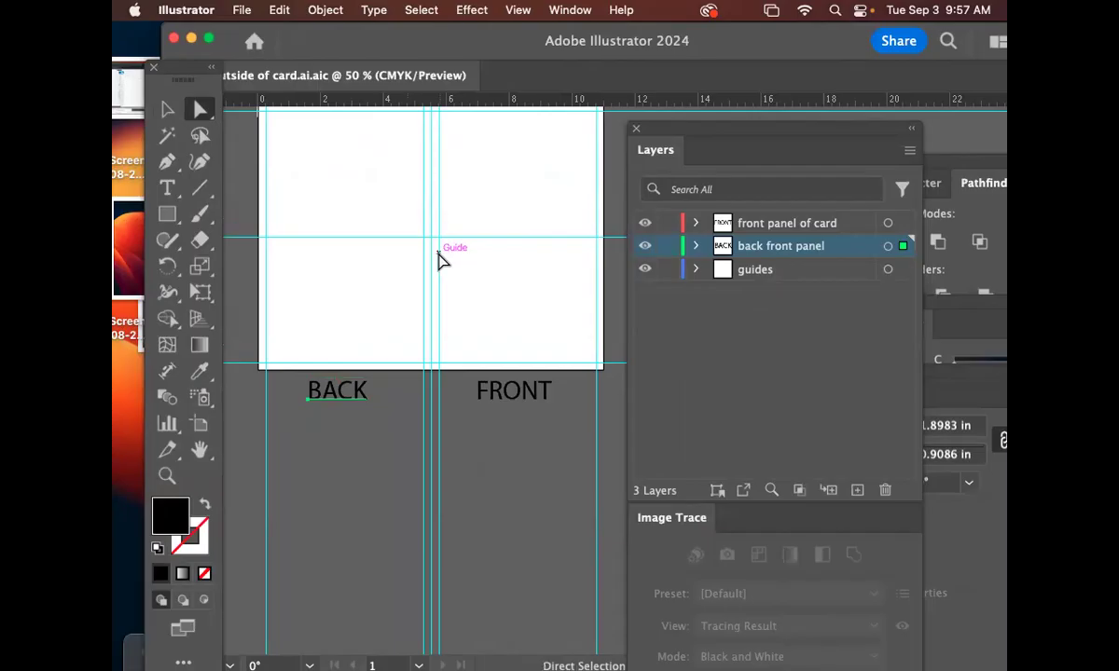
Add a new layer named "background color both sides" and move it above all the other layers.
key("space")
left_click_drag(467, 229, 464, 262)
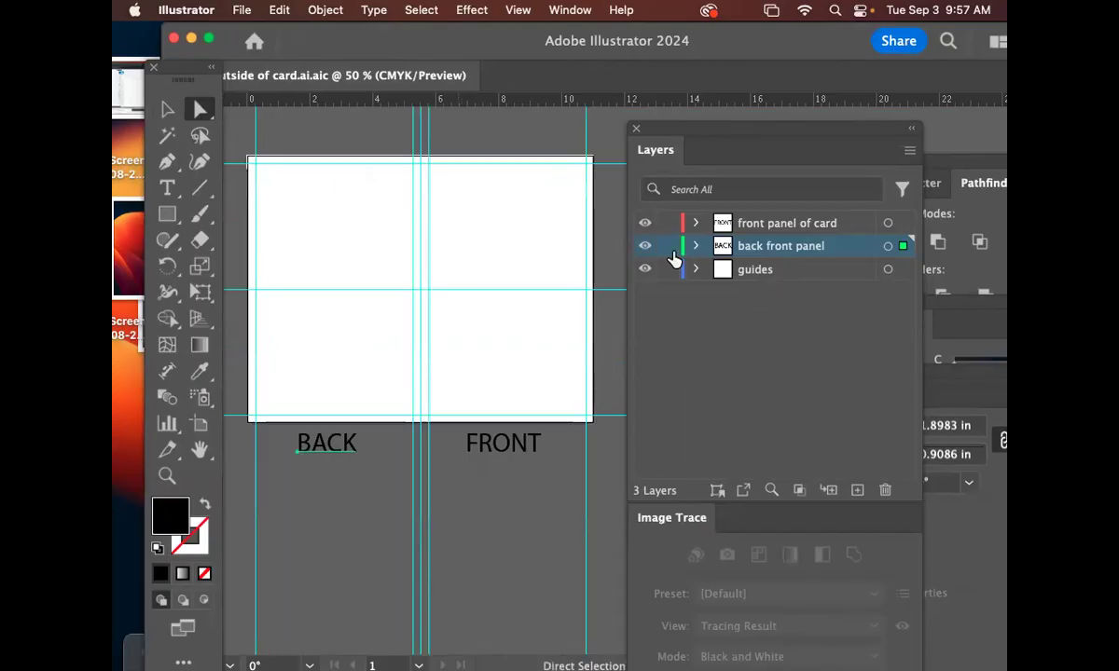
left_click(909, 152)
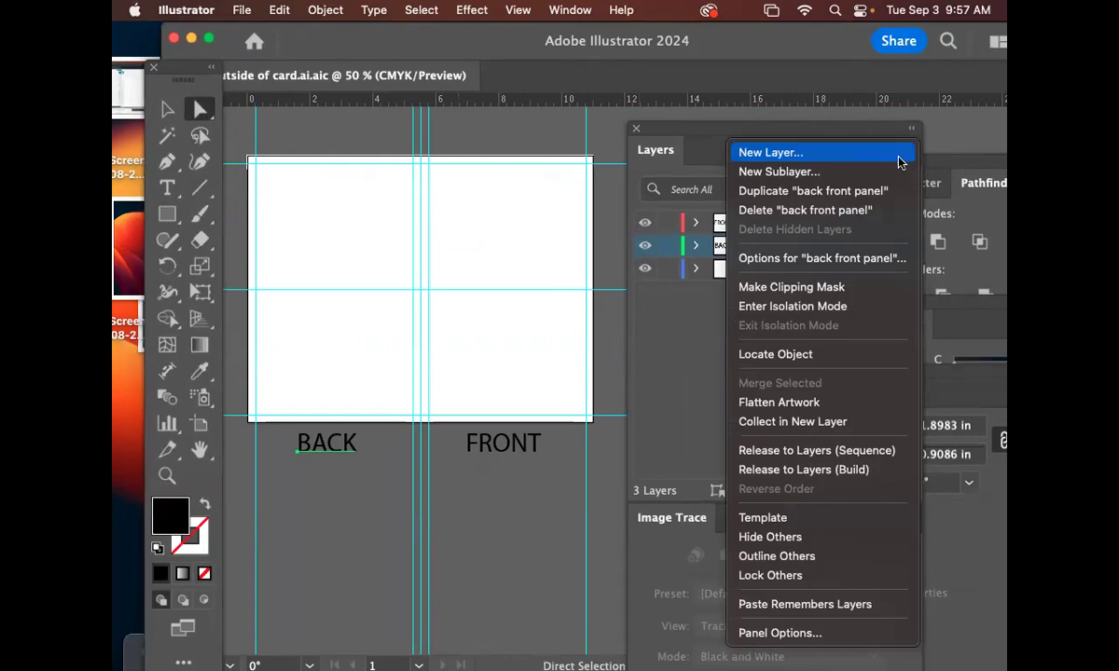
left_click(895, 153)
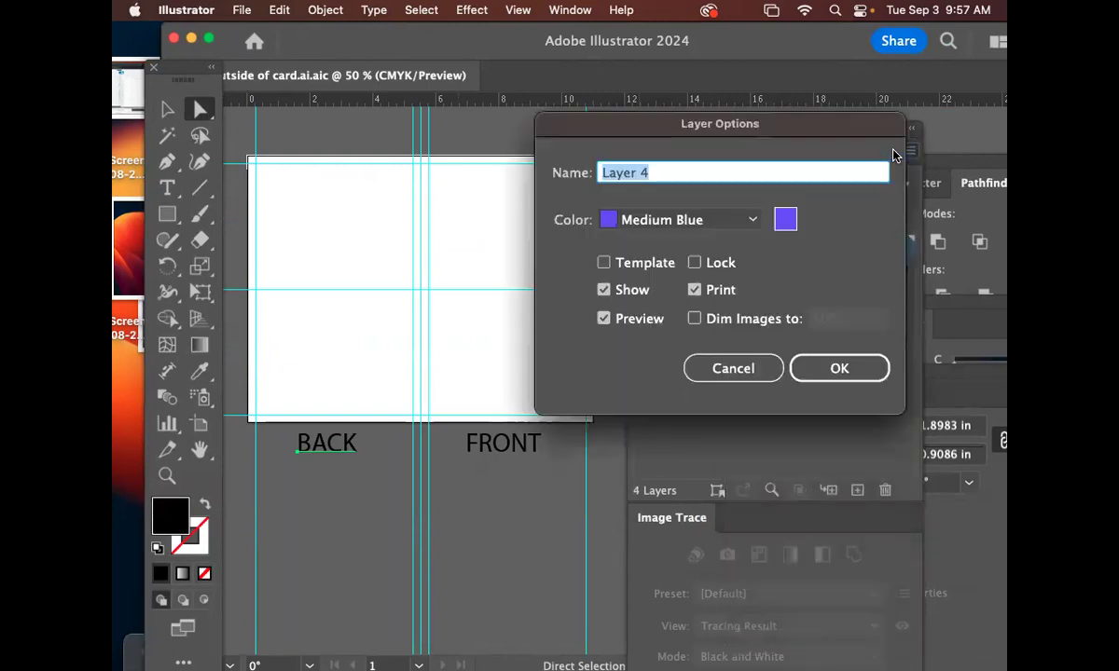
type("b")
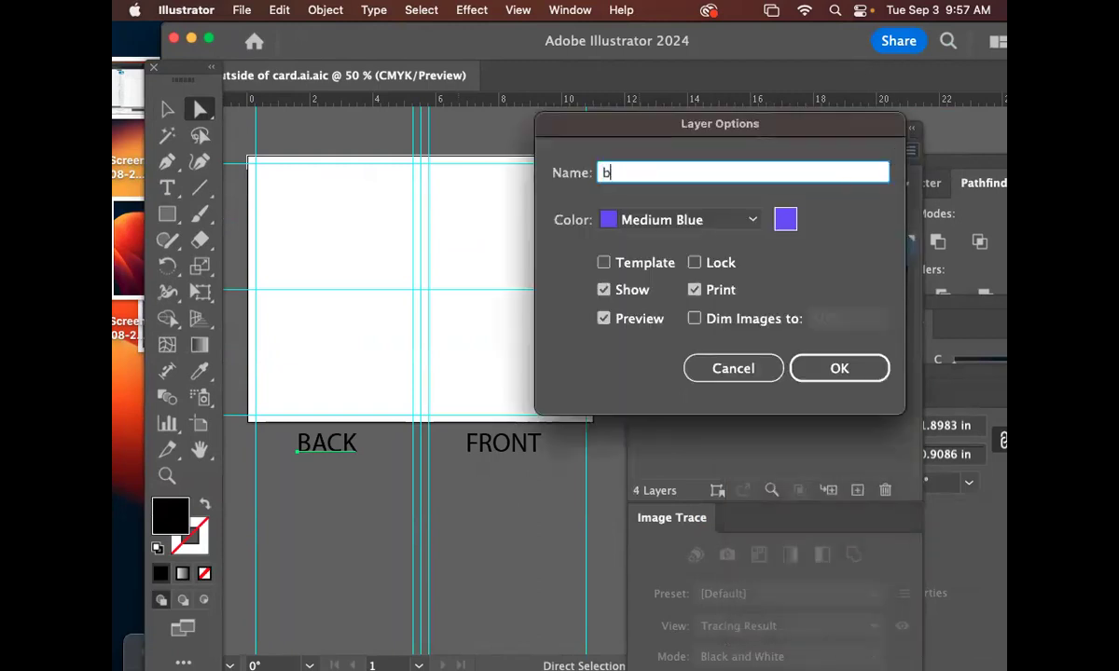
type("ackground color both sid")
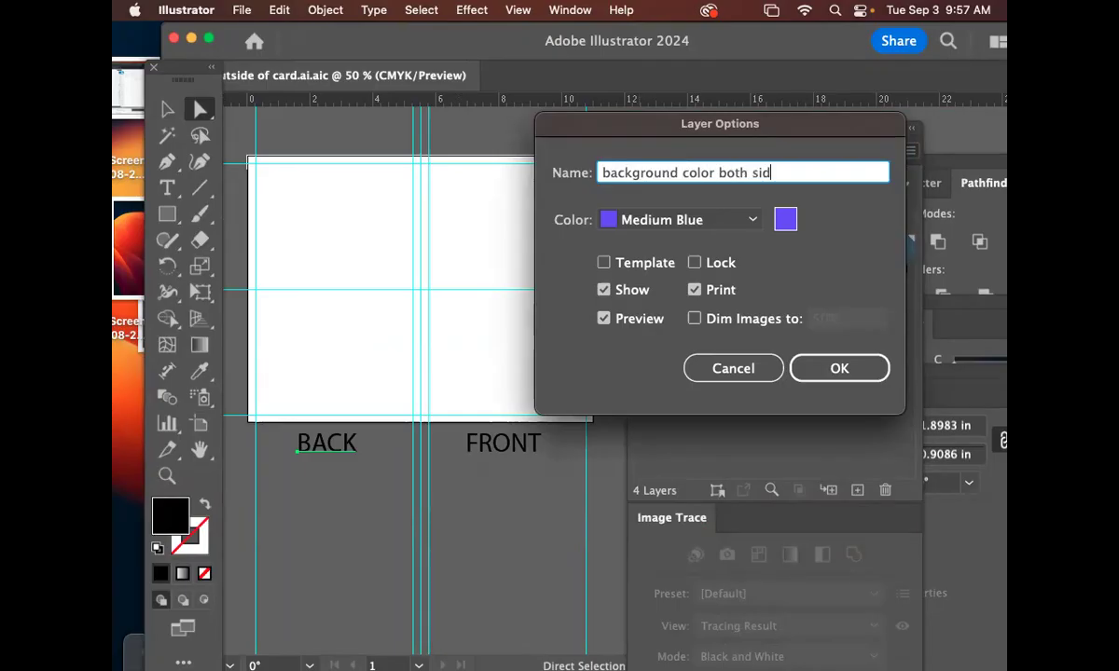
type("es")
key("Return")
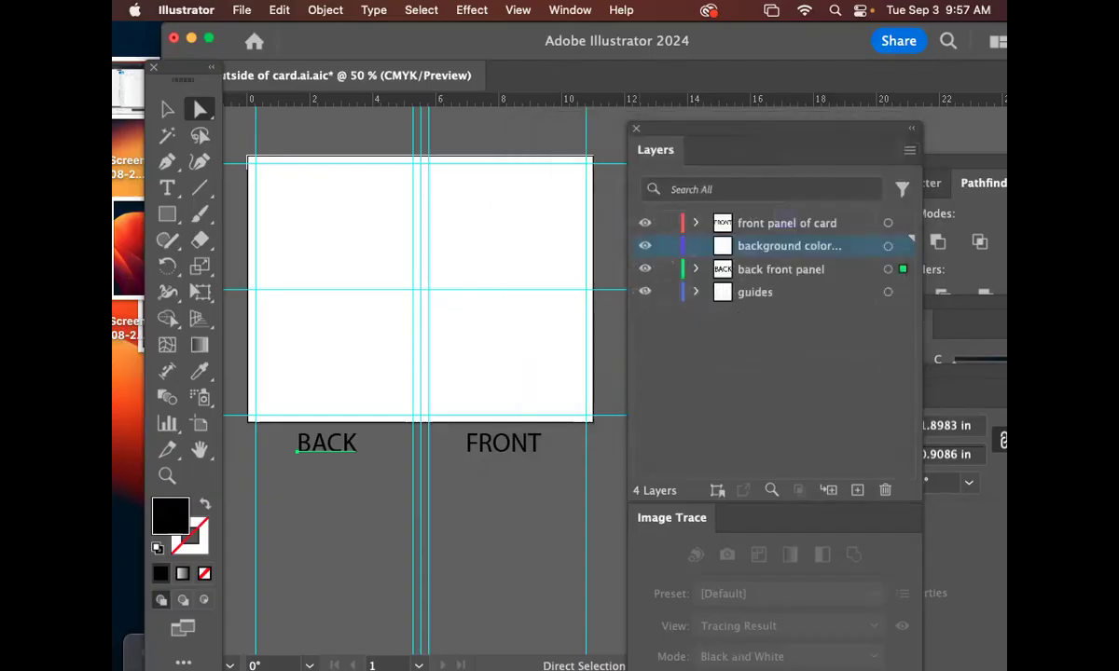
left_click_drag(841, 253, 838, 214)
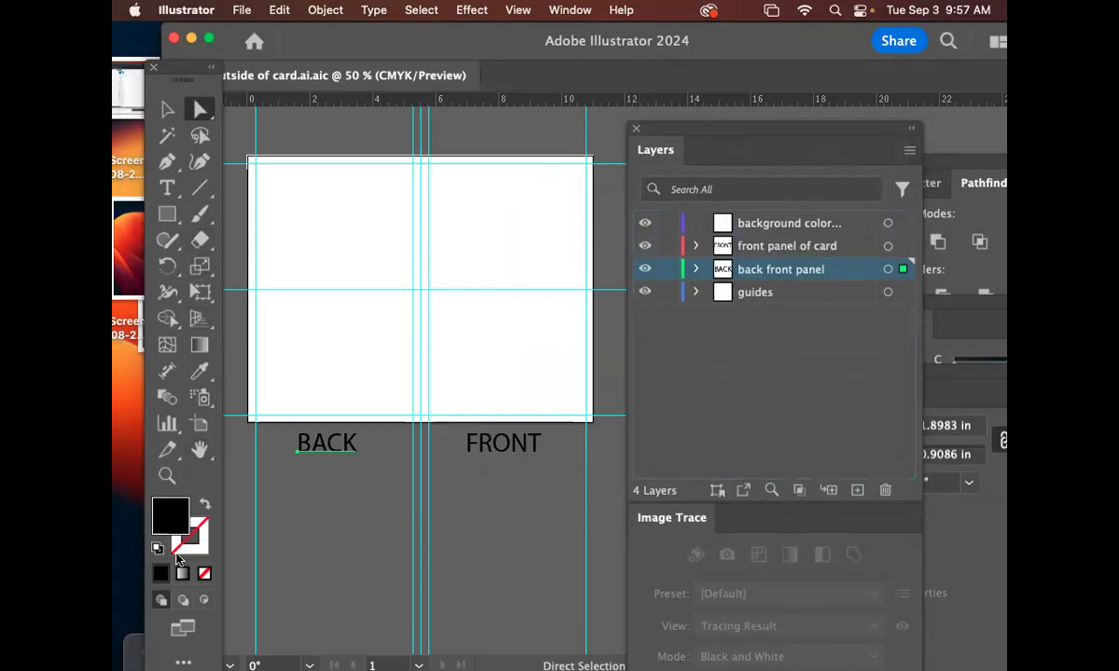
Set the fill color to yellow with hex value EFCB1D.
double_click(165, 513)
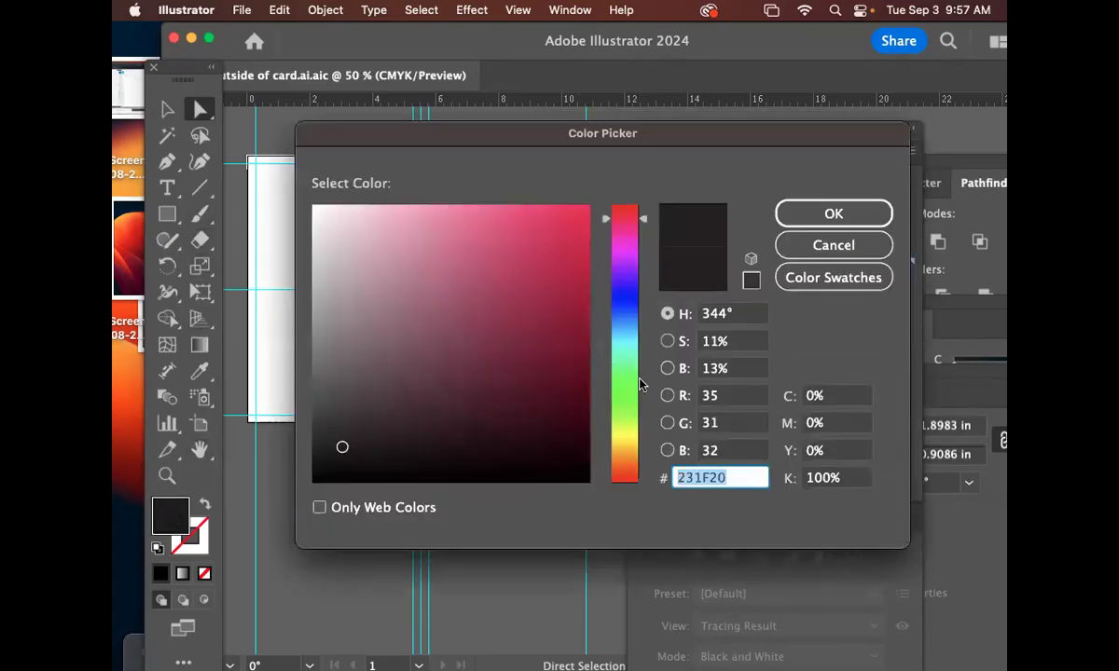
left_click(628, 284)
left_click_drag(630, 342, 634, 447)
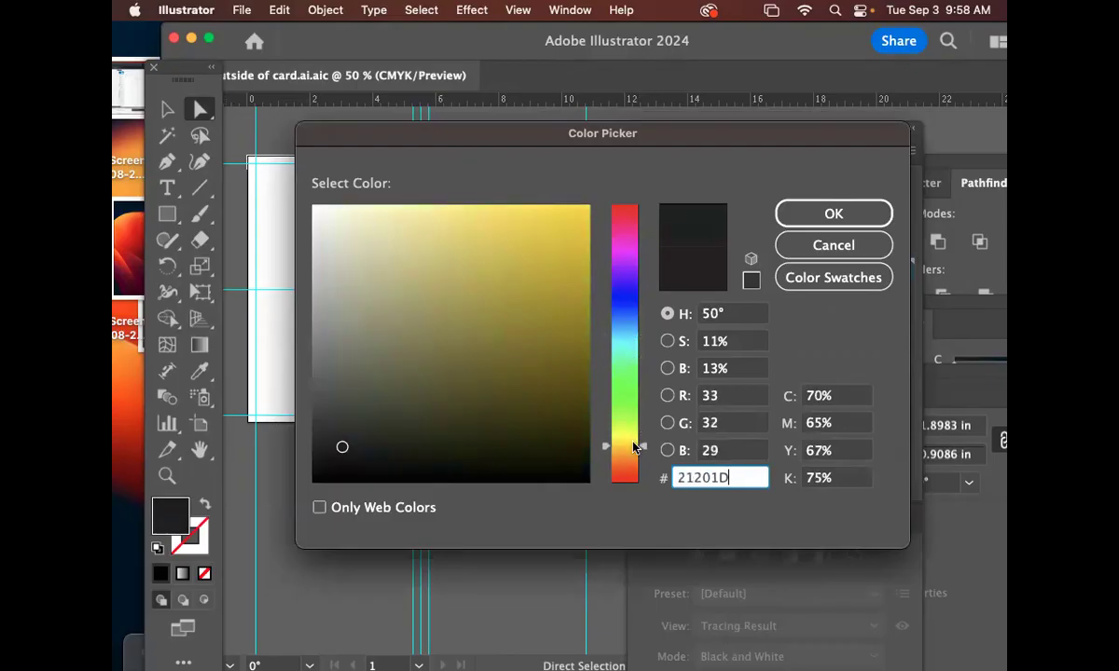
left_click_drag(552, 210, 556, 219)
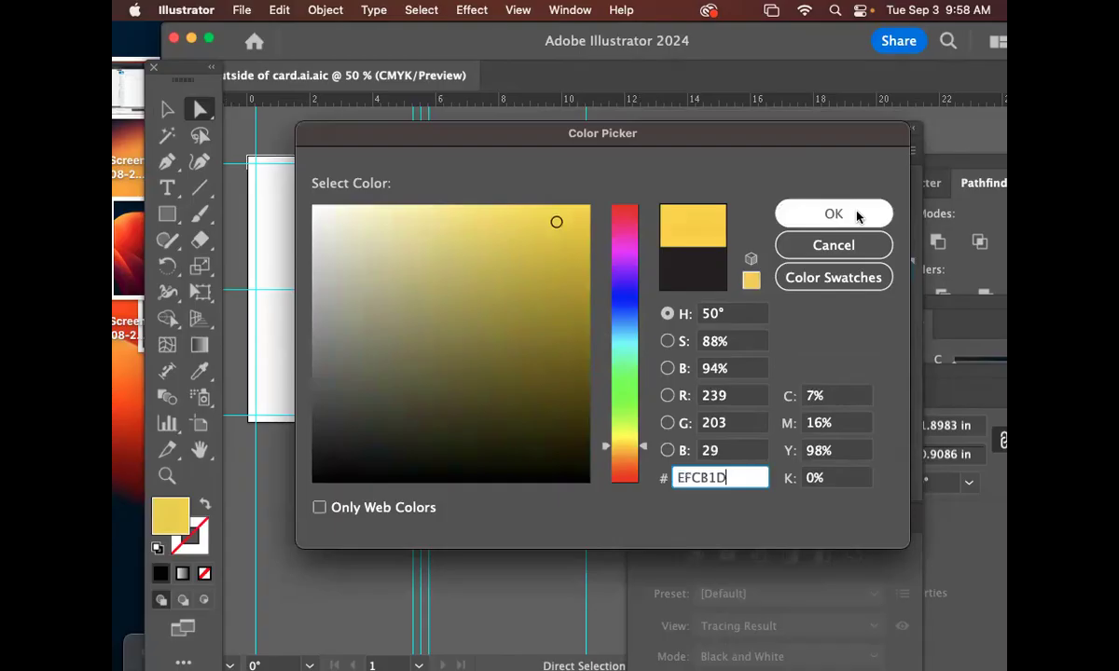
left_click(858, 215)
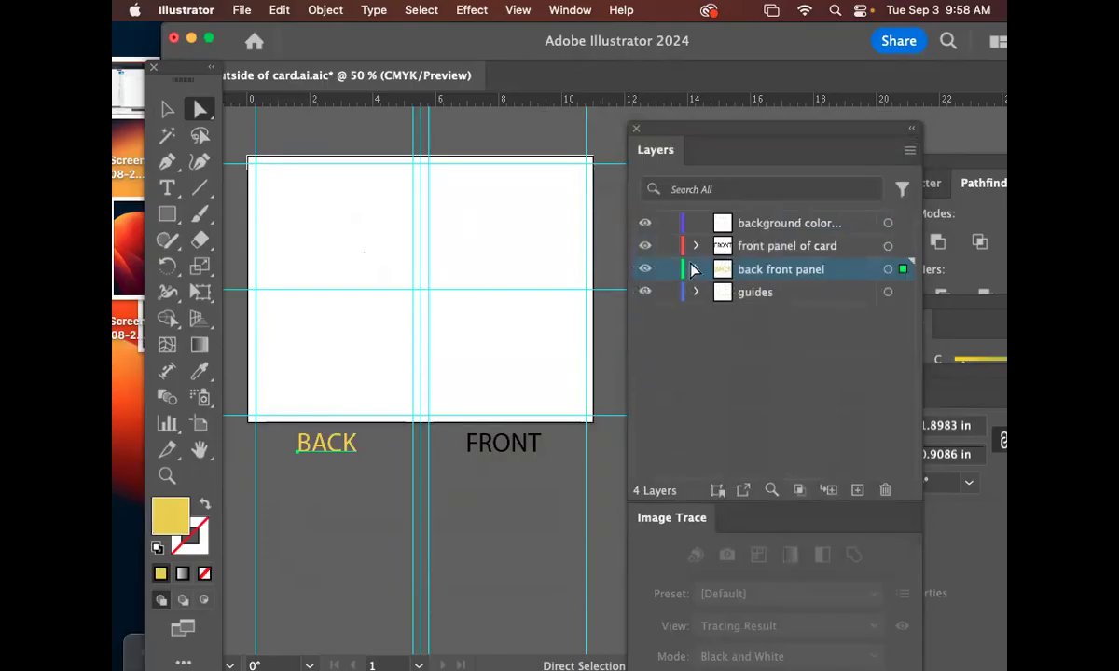
Draw an 11 x 8.5 in yellow rectangle covering the whole artboard on the background color layer and save the document.
left_click(834, 224)
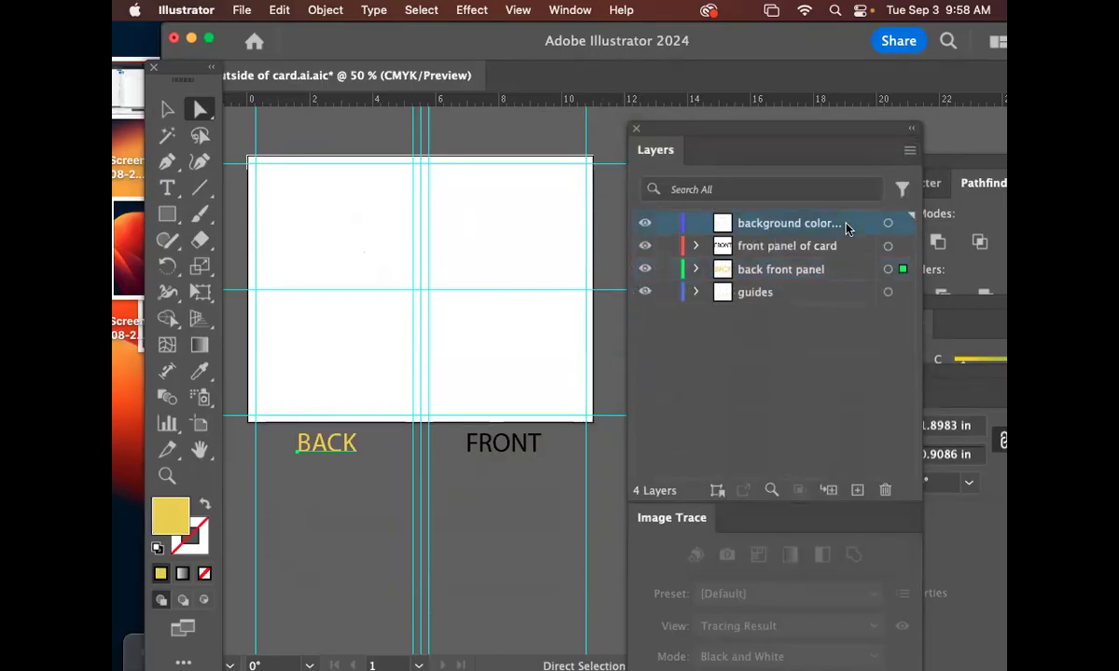
left_click(167, 213)
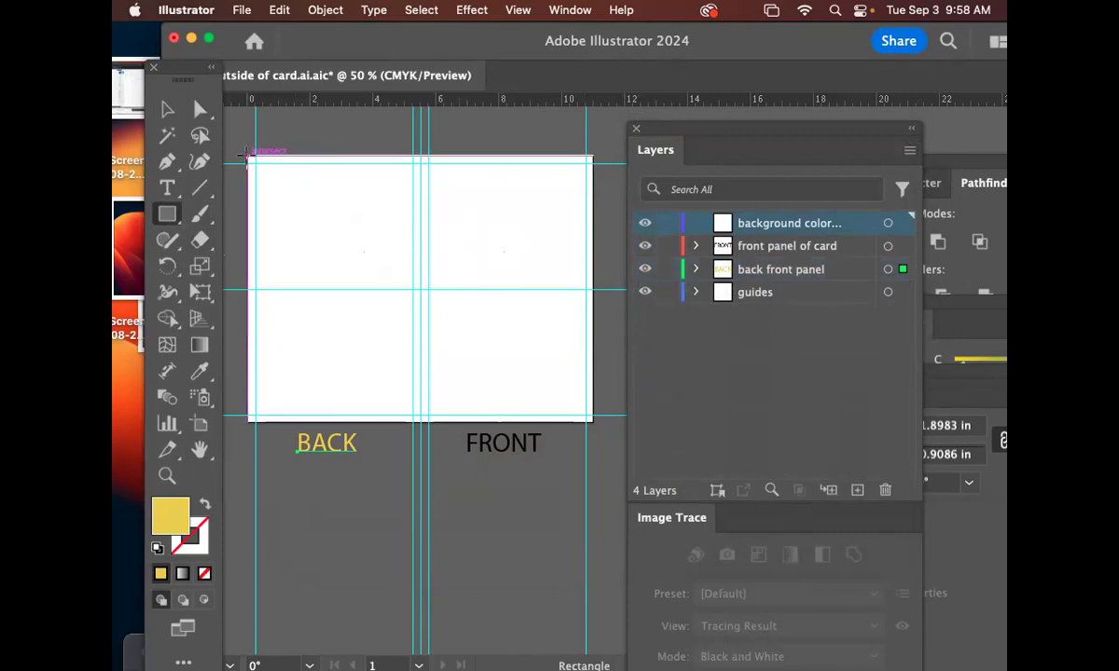
left_click_drag(247, 156, 593, 421)
left_click(167, 109)
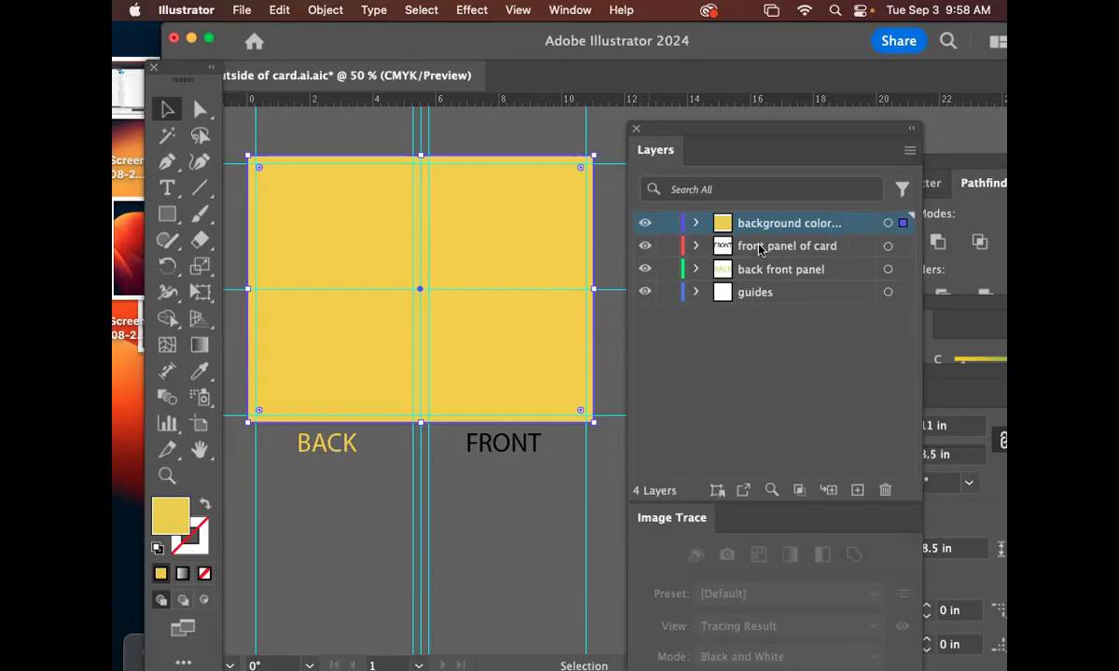
key("super+s")
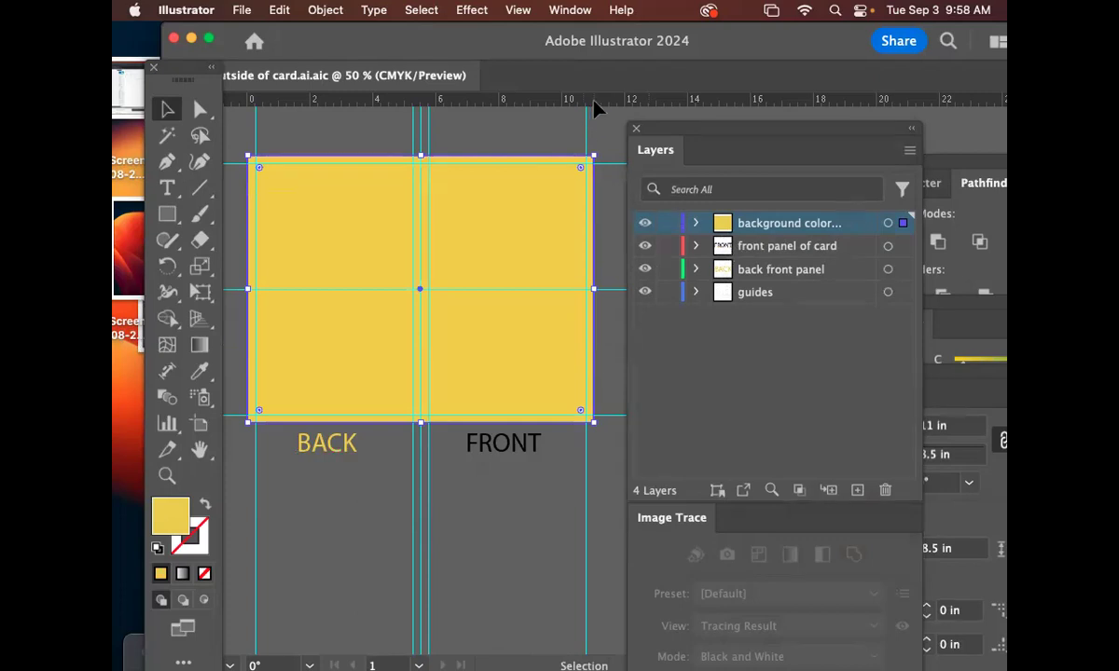
Fill the background rectangle with a linear white-to-yellow gradient, removing the black stop and placing the yellow stop at about 88%.
left_click(567, 9)
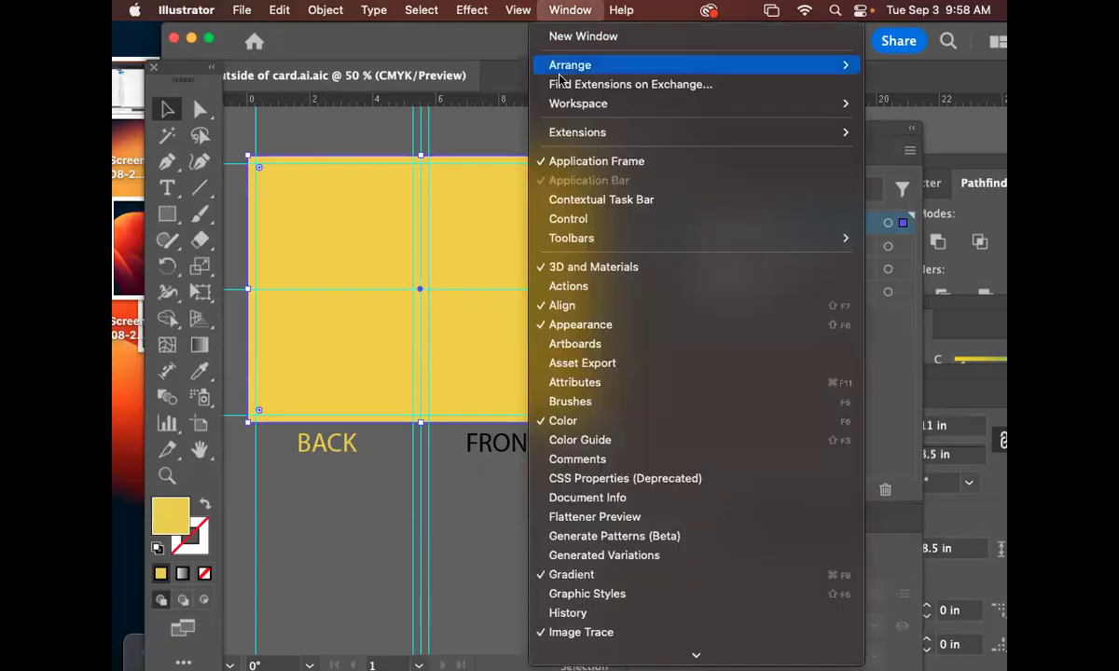
left_click(640, 584)
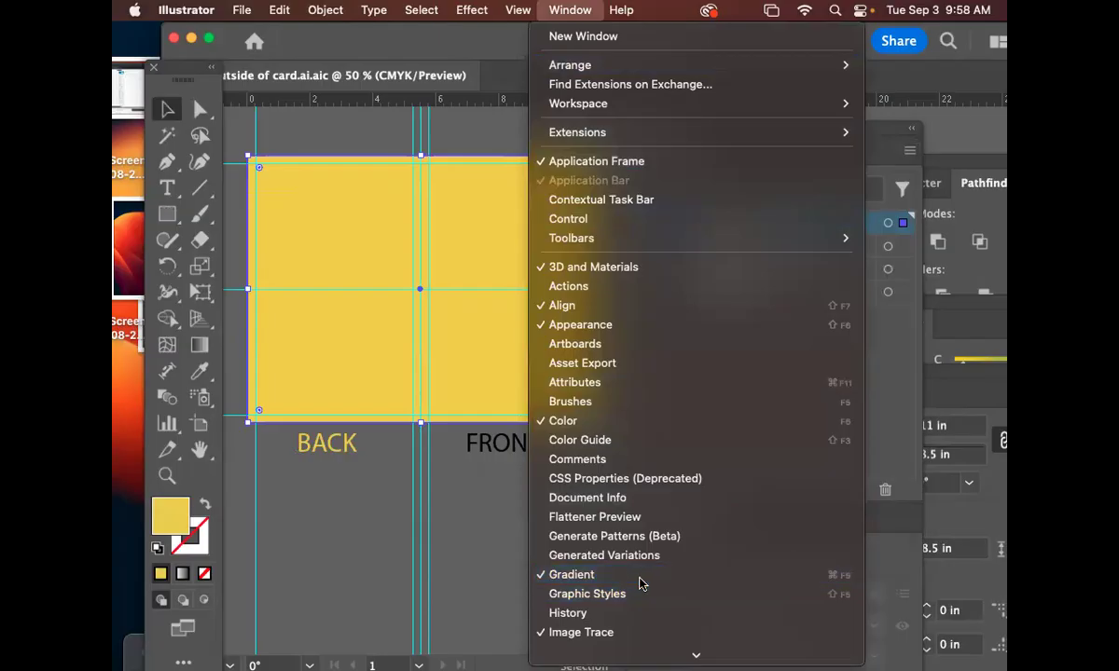
mouse_move(855, 427)
left_mouse_down()
mouse_move(636, 285)
mouse_move(628, 186)
mouse_move(629, 322)
mouse_move(532, 344)
mouse_move(507, 210)
left_mouse_up()
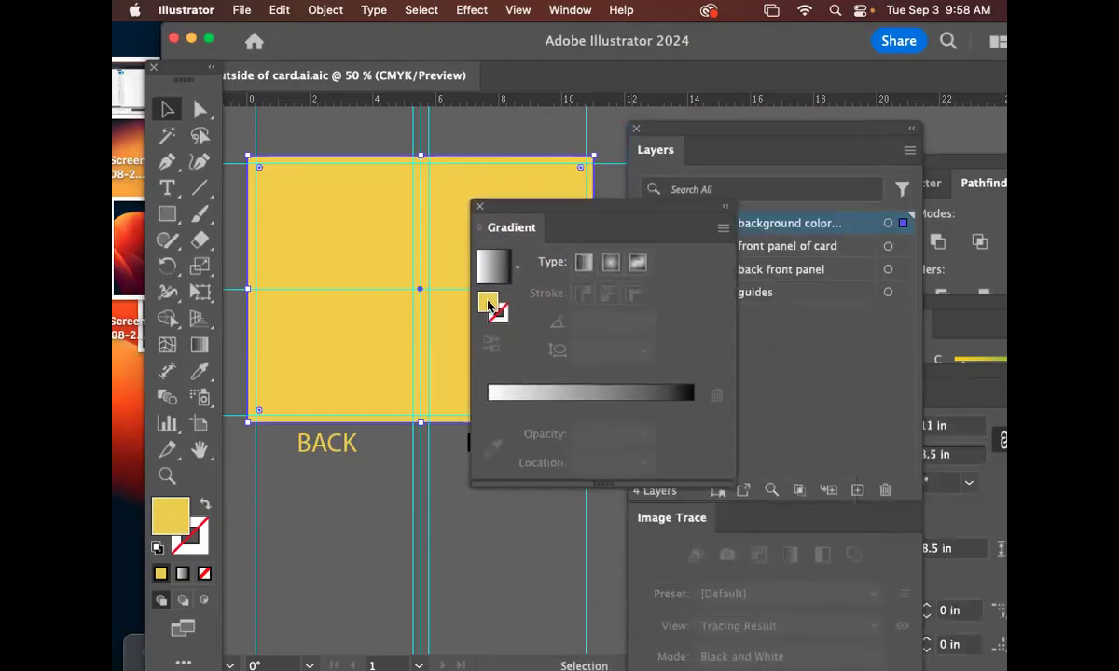
left_click_drag(488, 303, 533, 404)
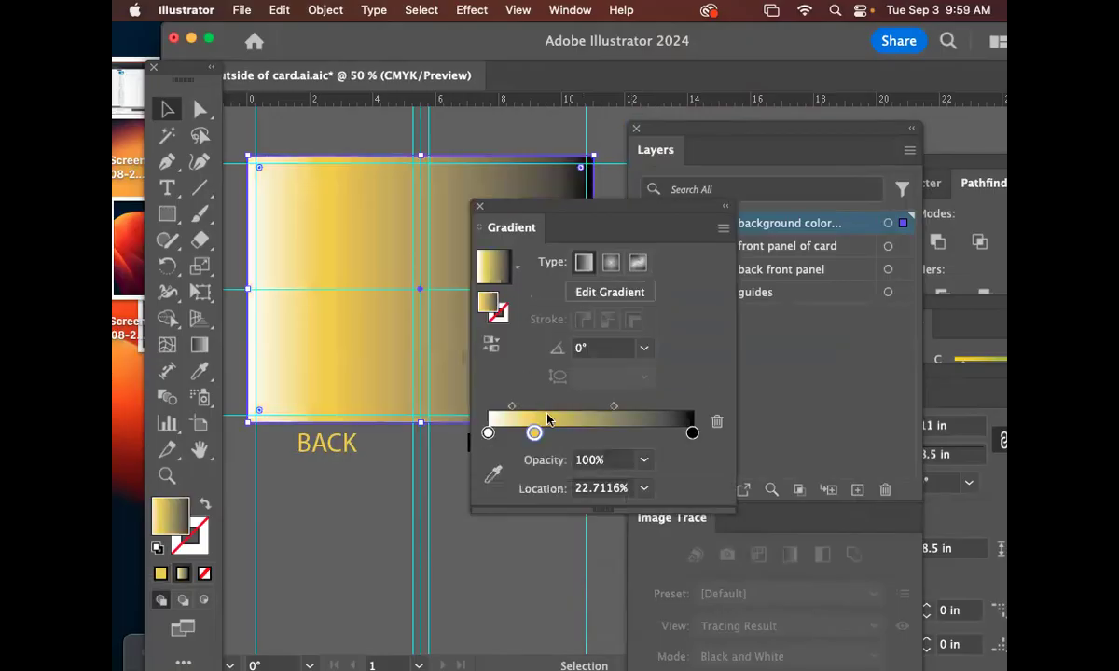
left_click_drag(628, 218, 756, 194)
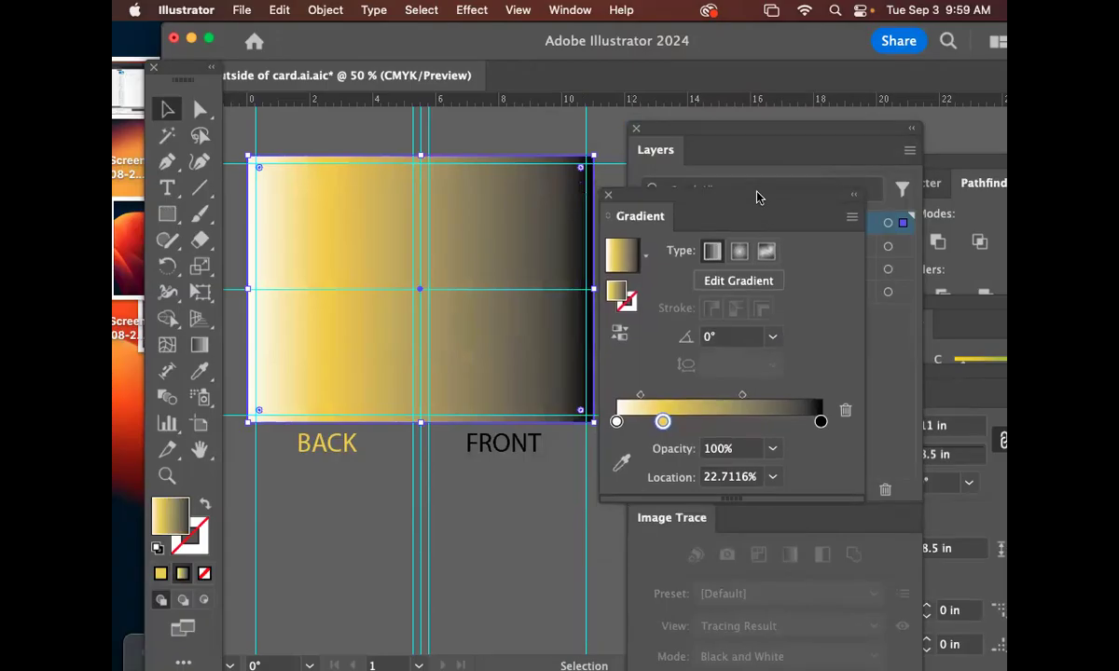
mouse_move(820, 422)
left_mouse_down()
mouse_move(686, 447)
mouse_move(804, 426)
left_mouse_up()
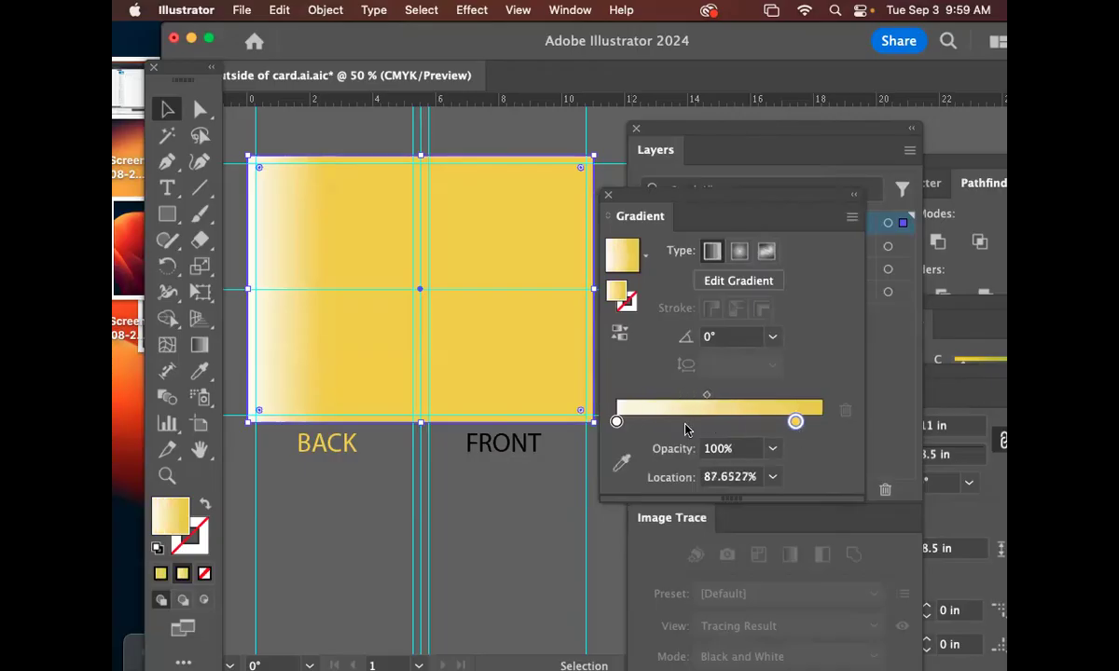
Shift the white gradient stop toward the middle and add an orange stop with hex value E25F29 at about 12%.
left_click_drag(619, 423, 734, 426)
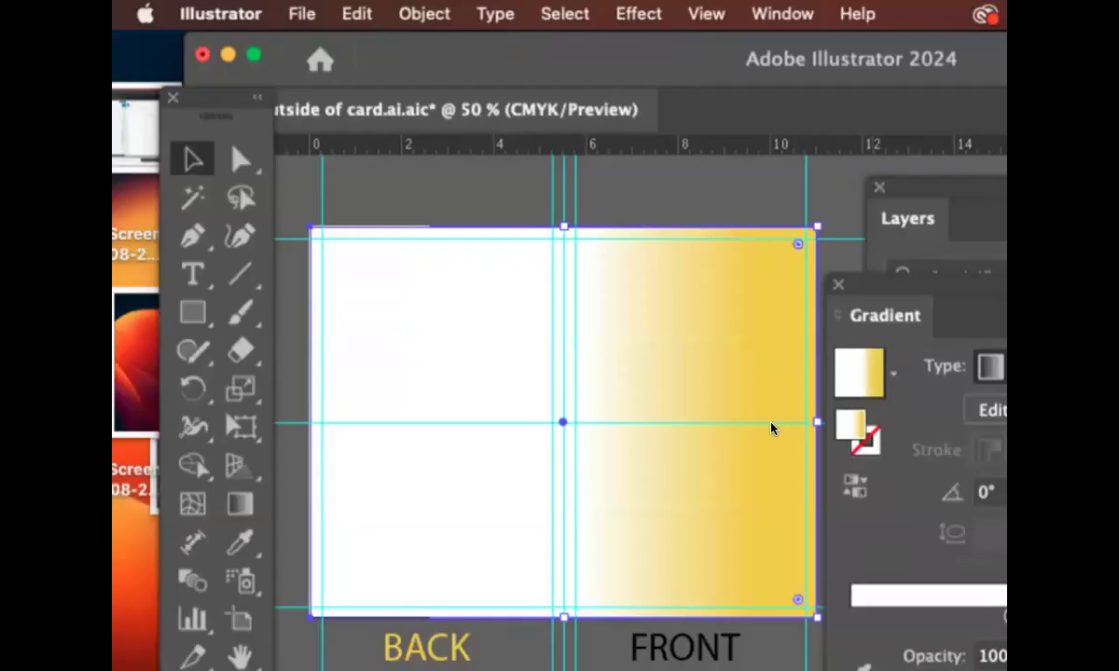
left_click_drag(1052, 651, 888, 626)
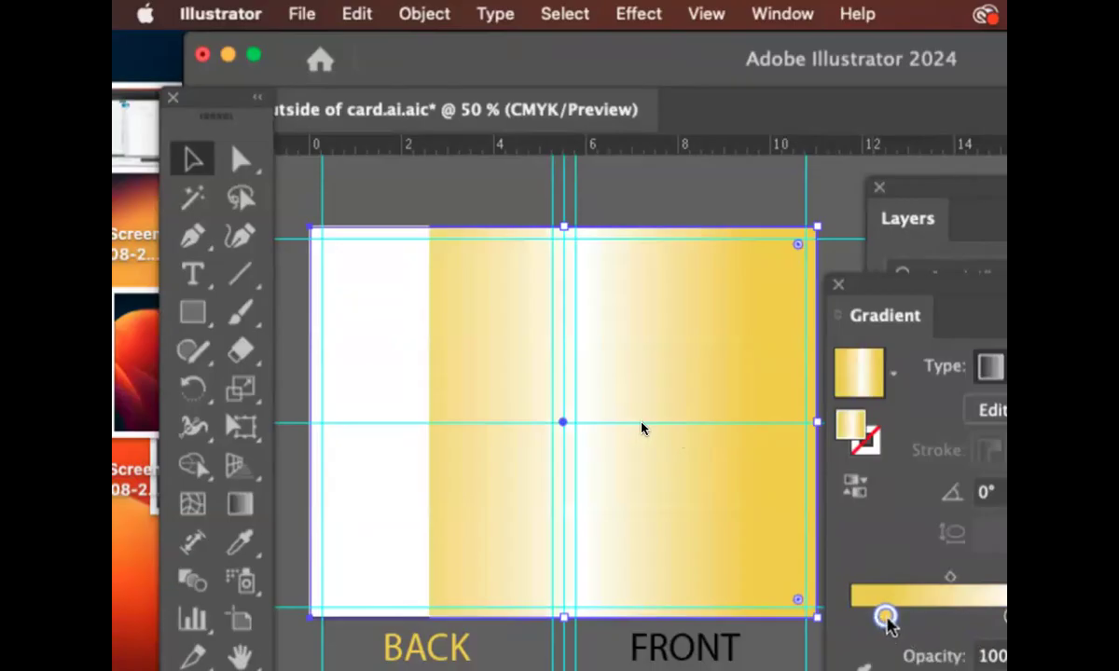
double_click(886, 617)
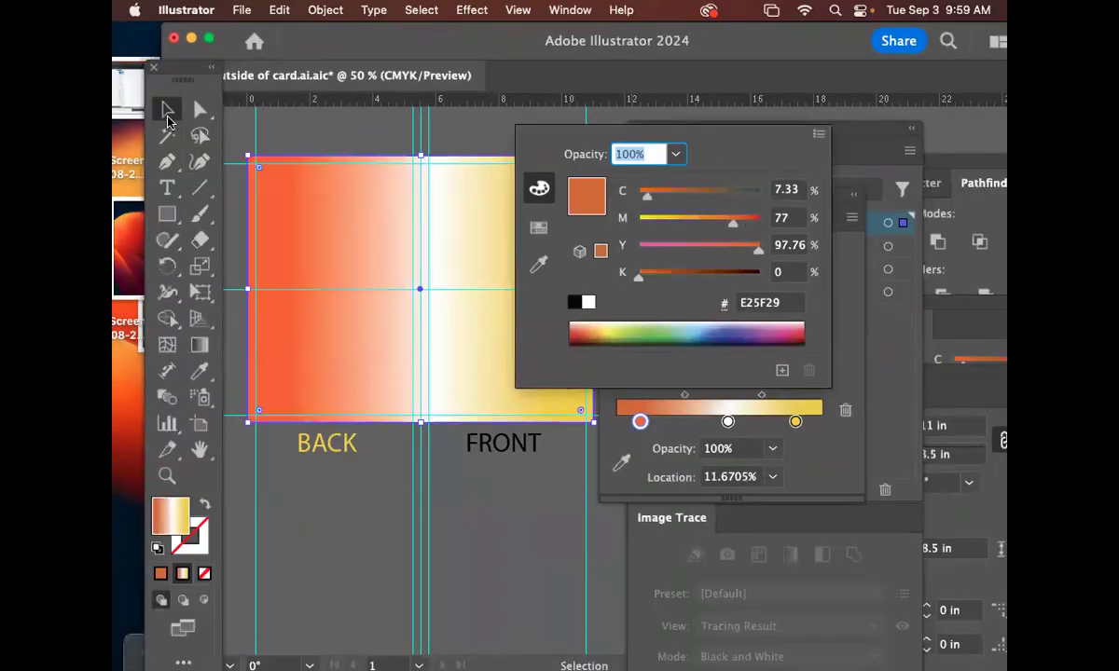
left_click(482, 152)
left_click(449, 497)
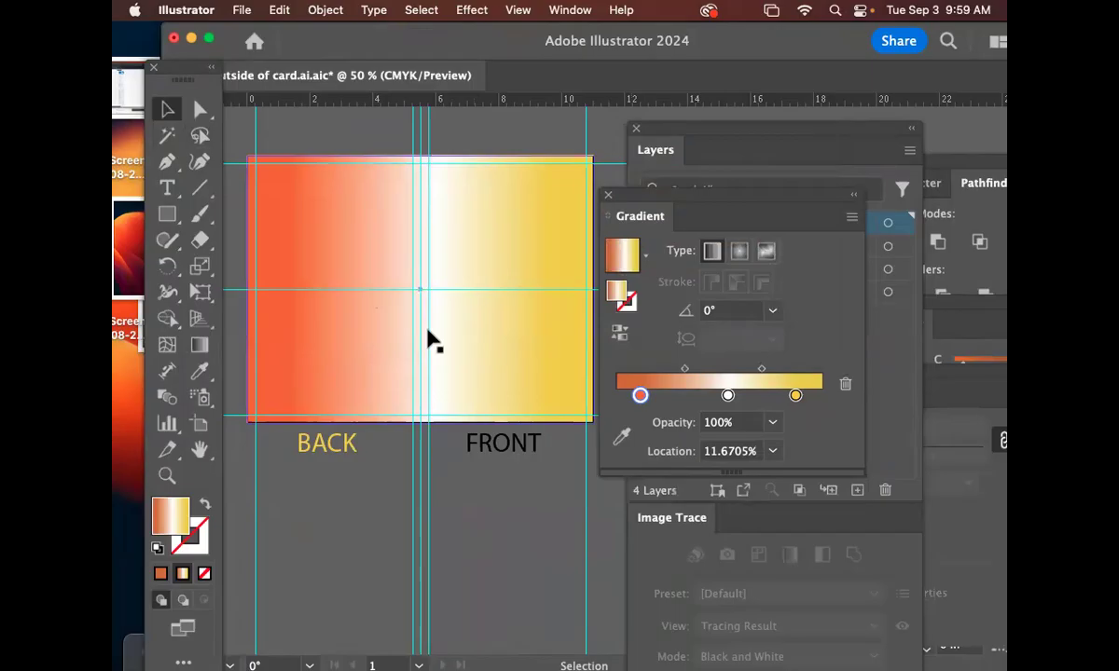
Set the orange stop to about 10.5% and the white stop to about 50%, and pull both blend midpoints closer to the white stop.
left_click(462, 299)
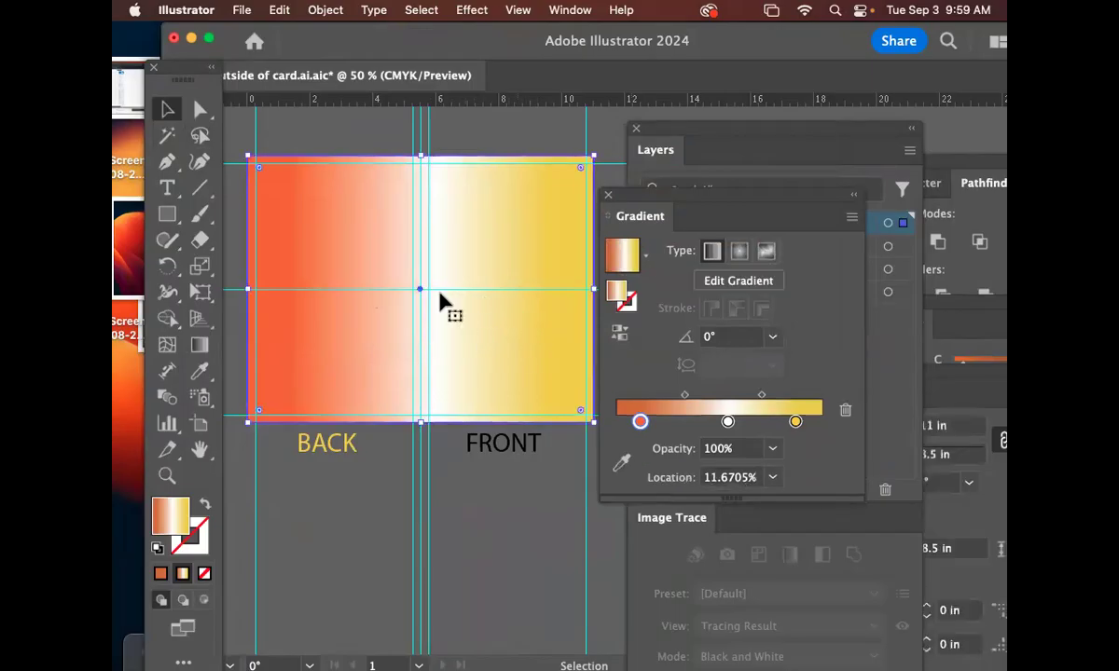
left_click_drag(640, 423, 638, 423)
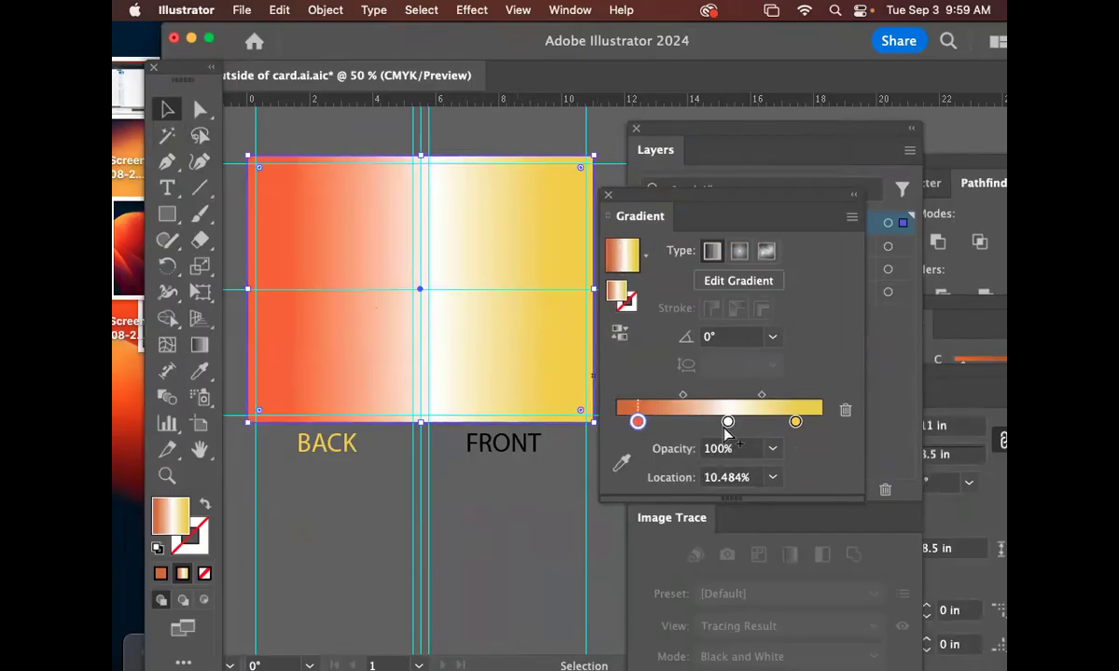
left_click_drag(727, 424, 718, 424)
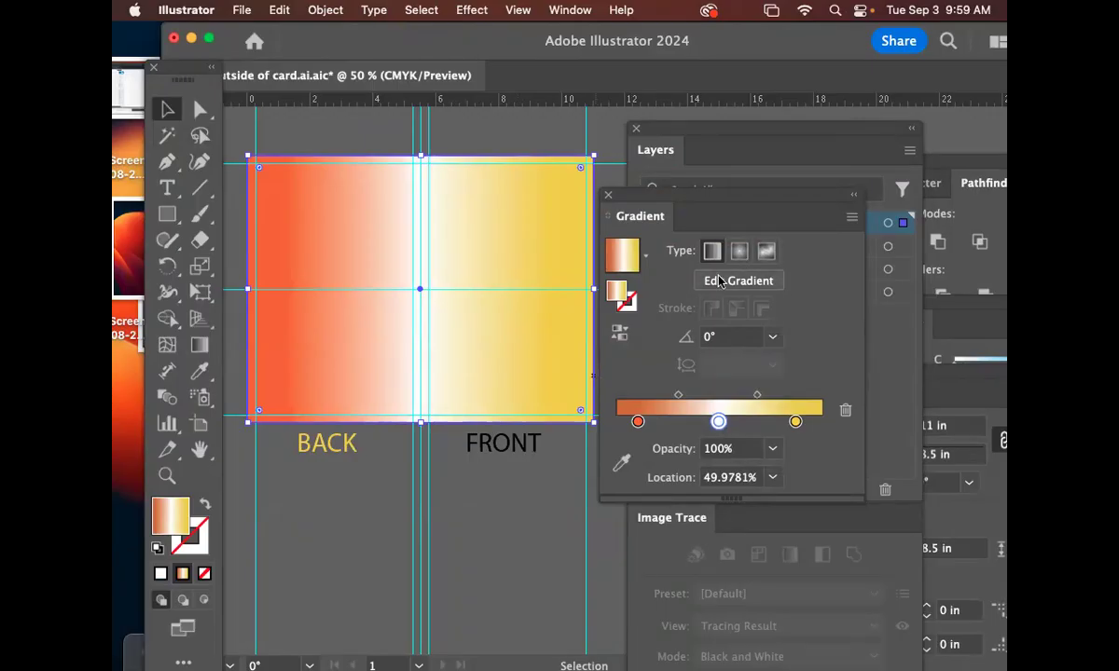
left_click_drag(678, 394, 736, 394)
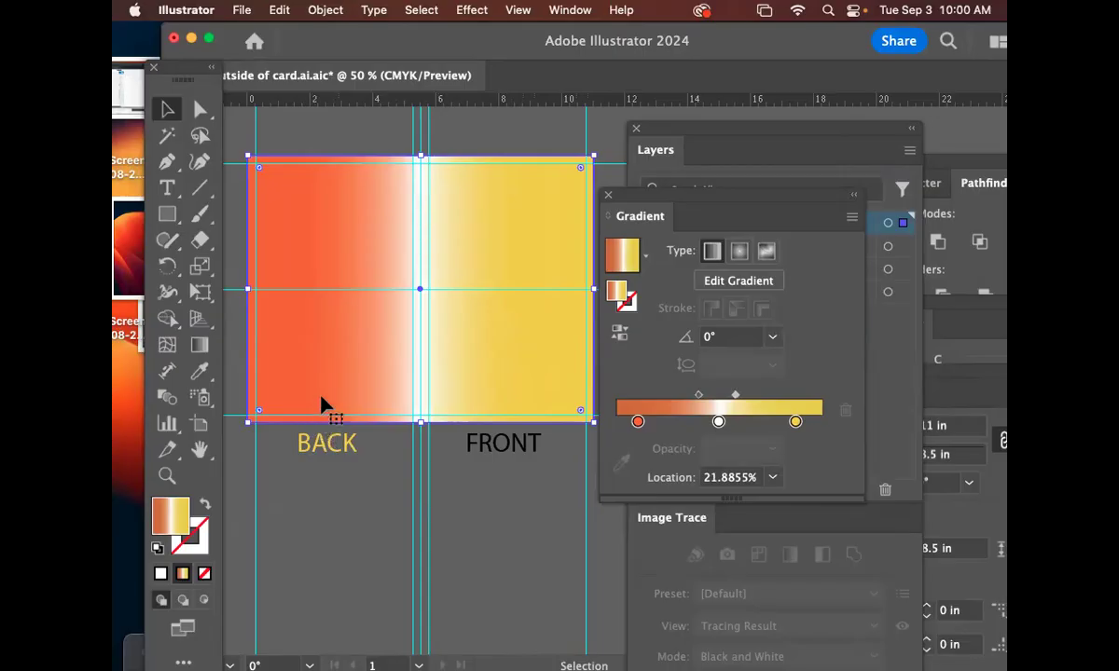
Move the Gradient panel off the Layers panel and lock the background color layer.
left_click_drag(691, 198, 805, 399)
left_click(681, 250)
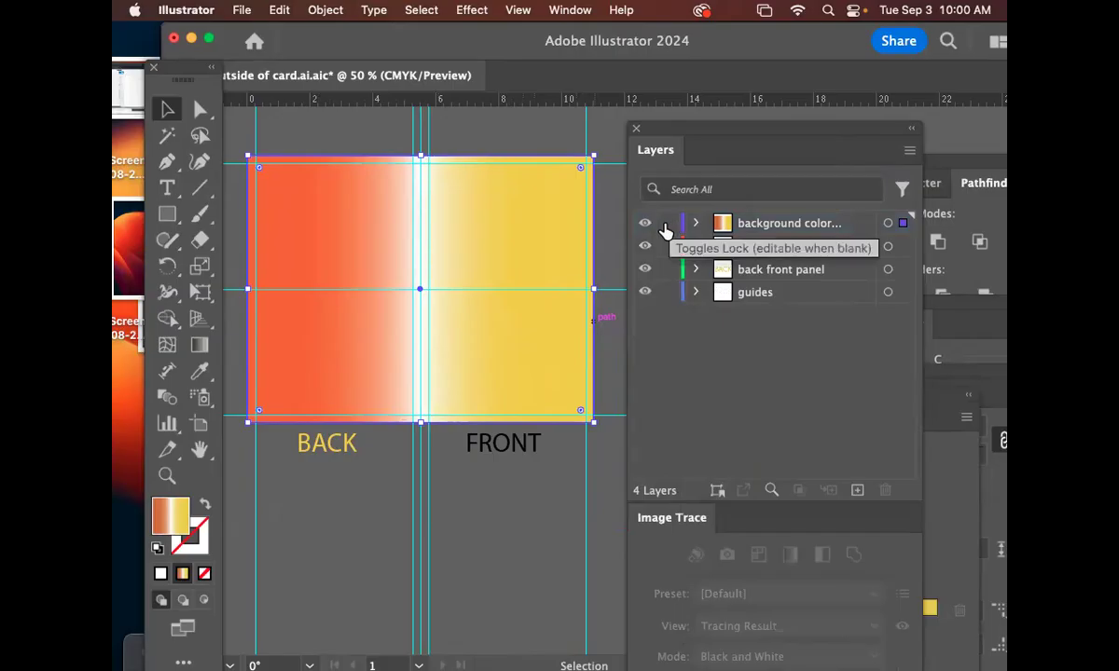
left_click(665, 224)
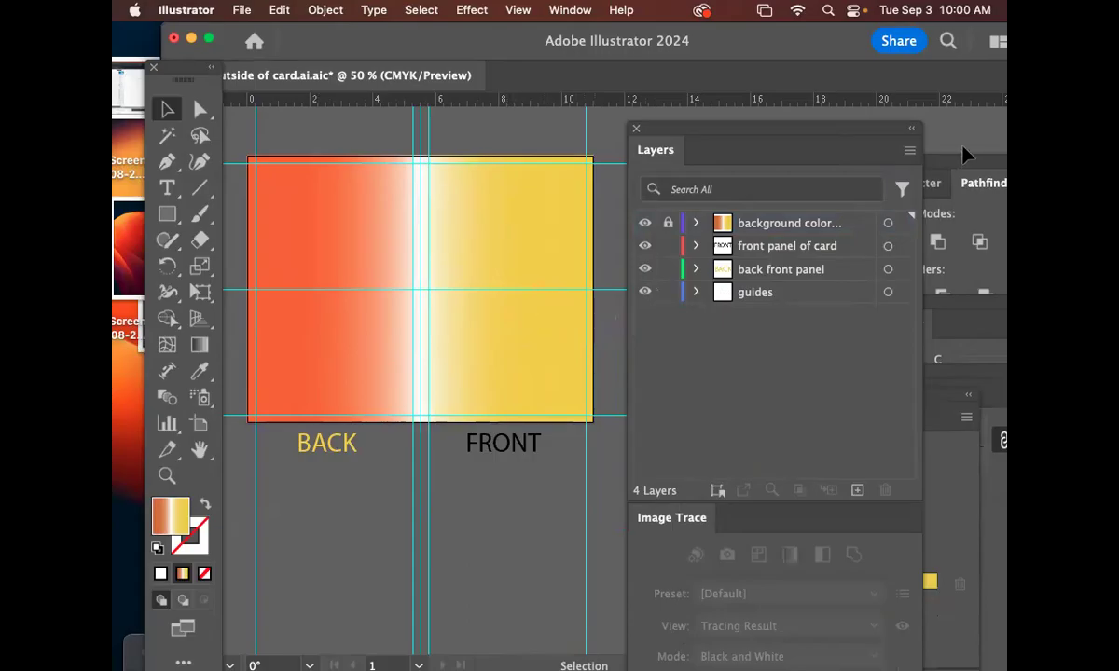
Add a new layer named "front cover lightsaber" above the background color layer.
left_click(910, 151)
left_click(901, 158)
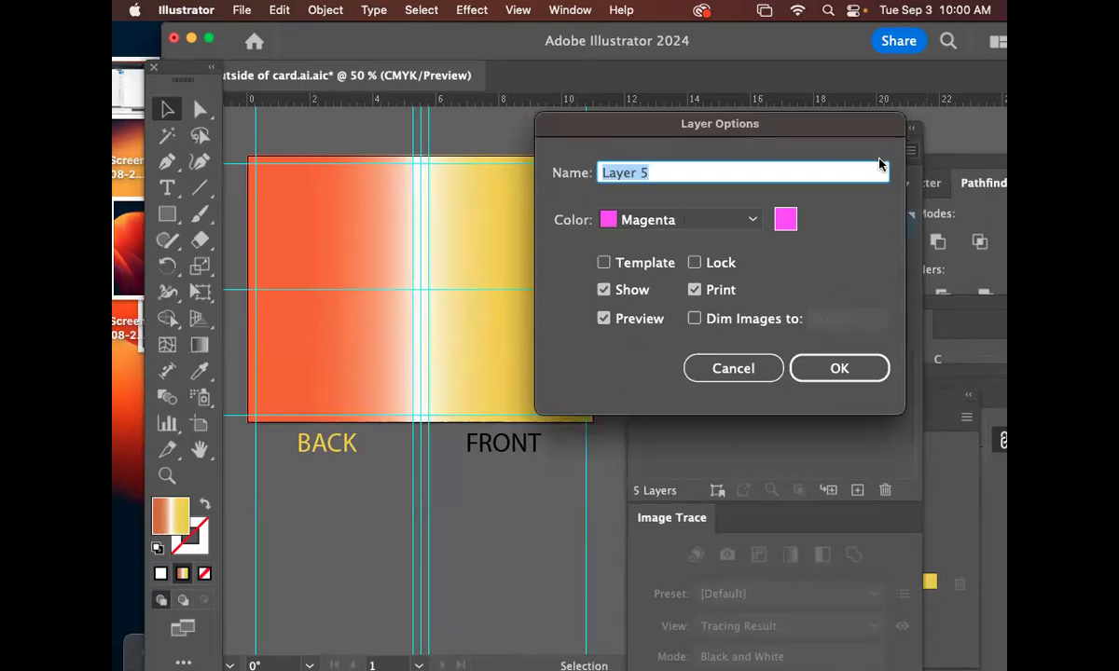
type("front cover lightsaber")
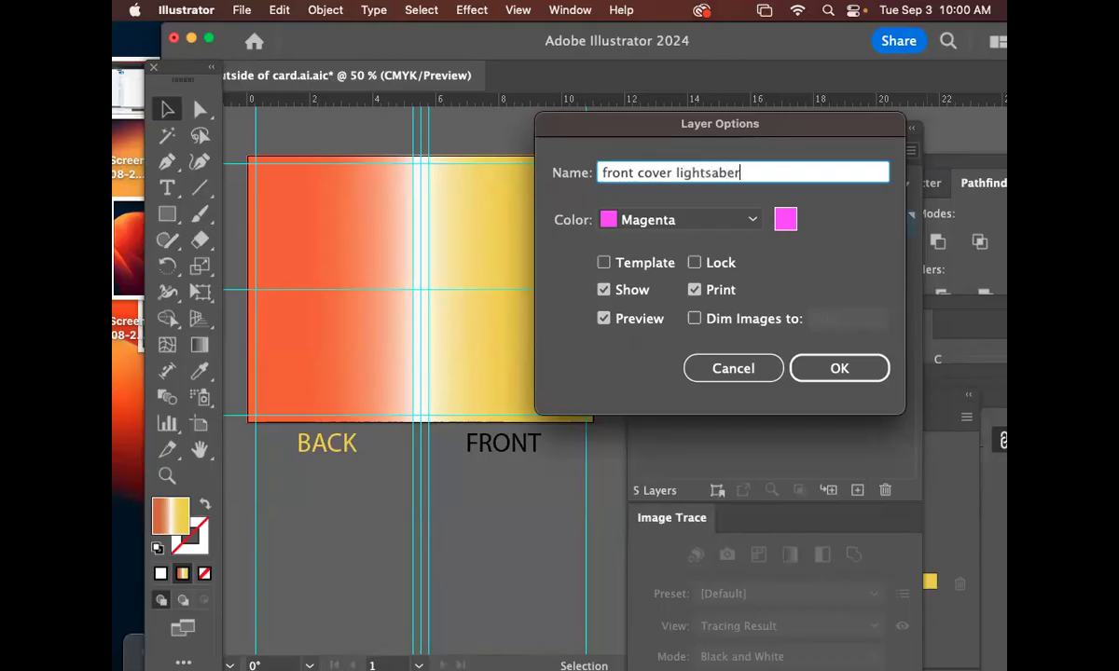
key("Return")
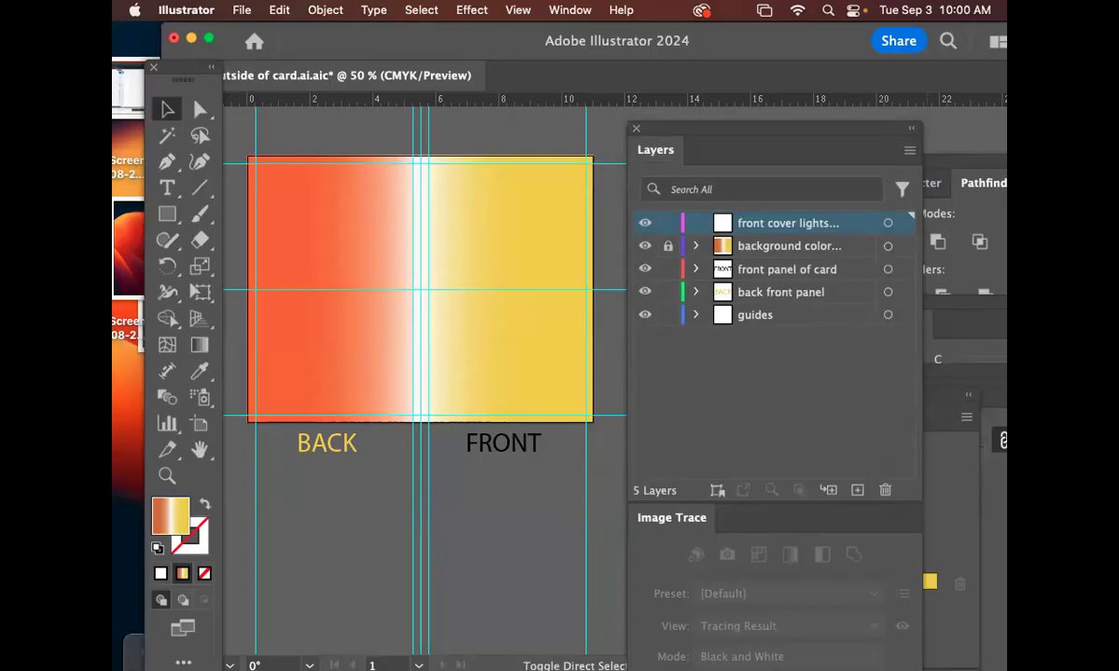
Load saber.jpeg from the "thank you card" folder as a linked image for placing on the front cover lightsaber layer.
key("super+shift+p")
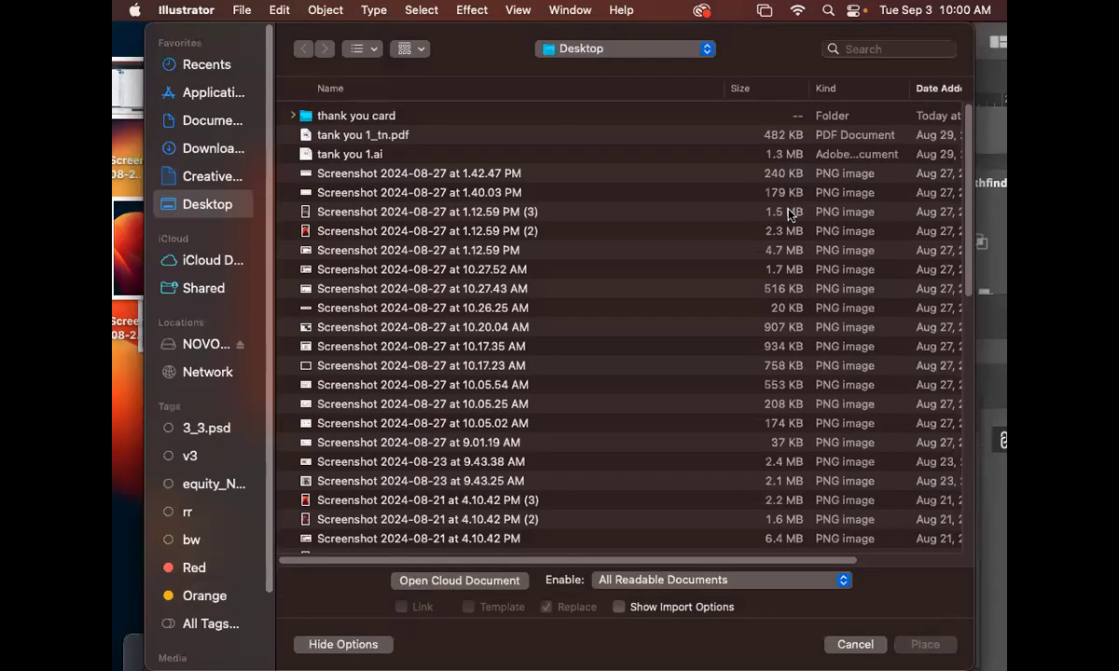
double_click(401, 115)
left_click(381, 117)
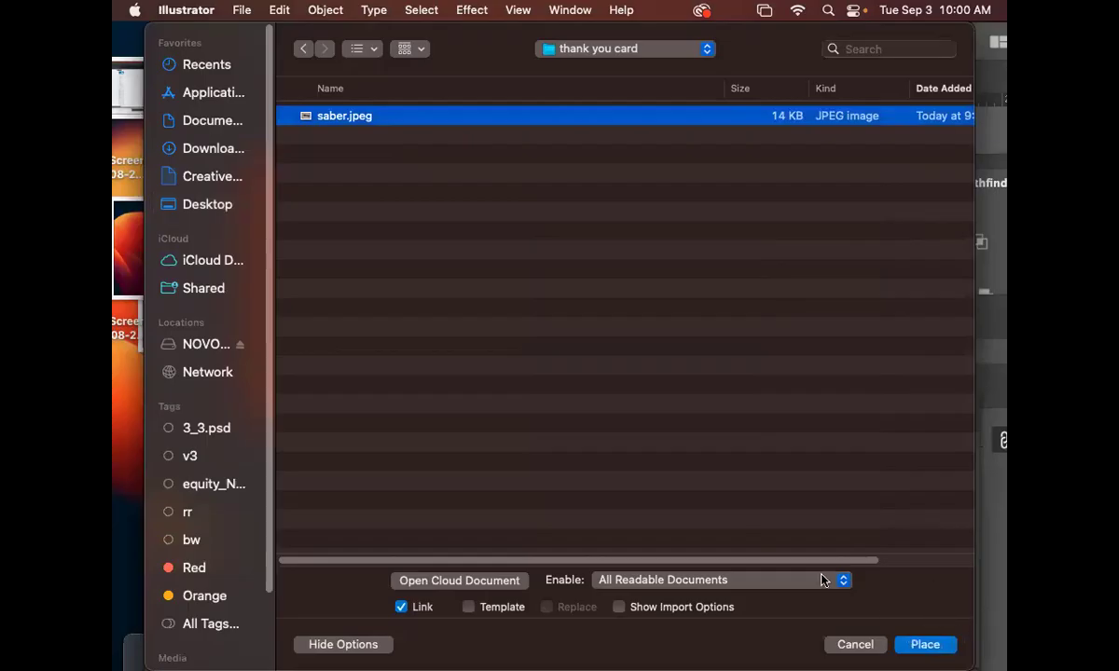
left_click_drag(774, 65, 682, 47)
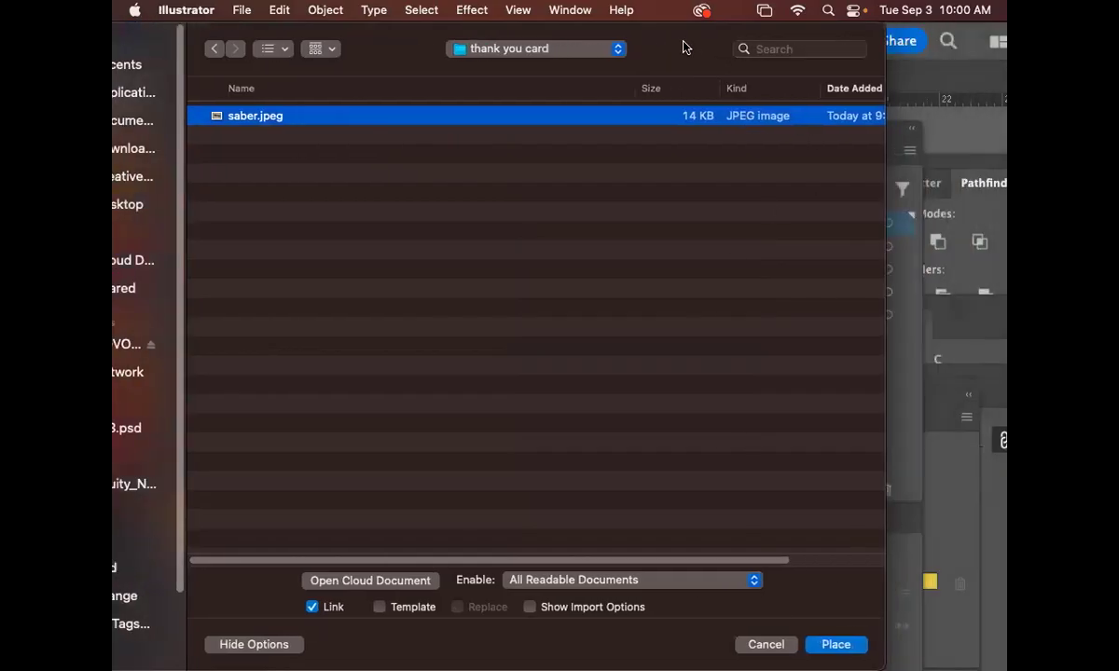
left_click(833, 644)
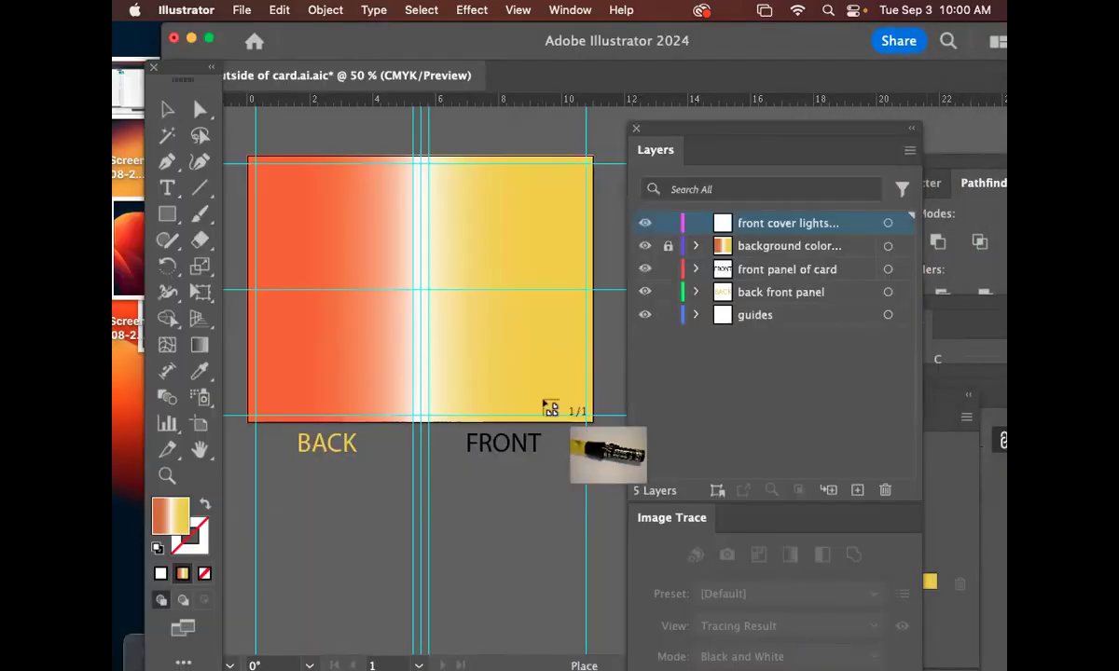
Place the lightsaber photo on the empty canvas beside the card's front panel and rotate it 90° clockwise so the blade points up.
left_click_drag(420, 190, 624, 345)
key("space")
left_click_drag(504, 328, 303, 405)
left_click_drag(331, 359, 519, 378)
key("space")
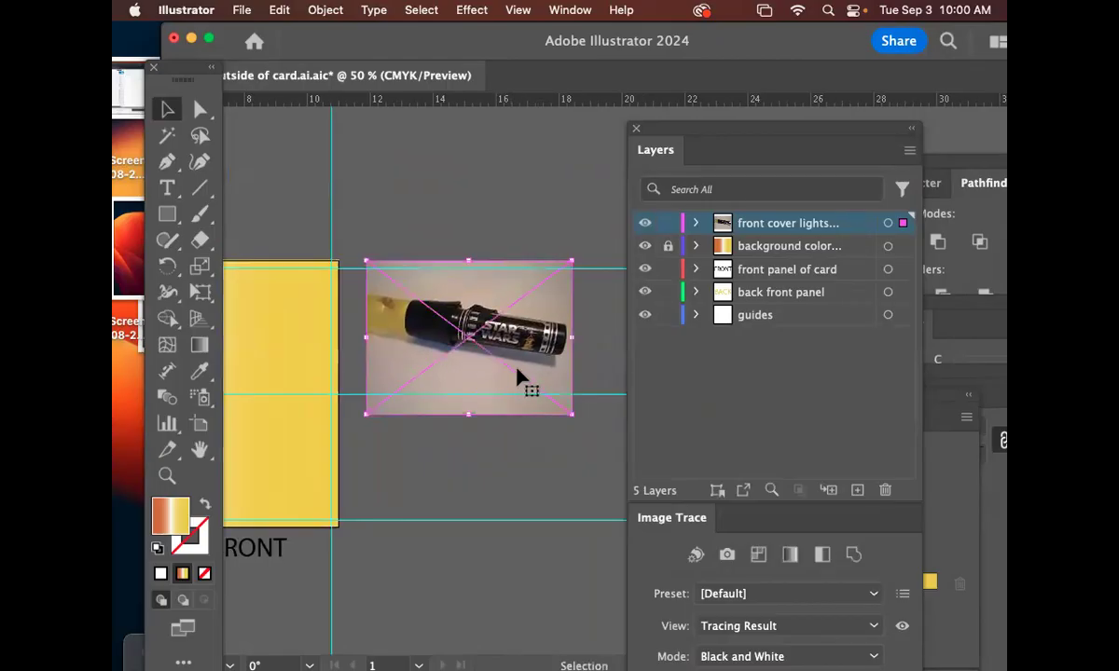
key("r")
left_click_drag(592, 379, 427, 462)
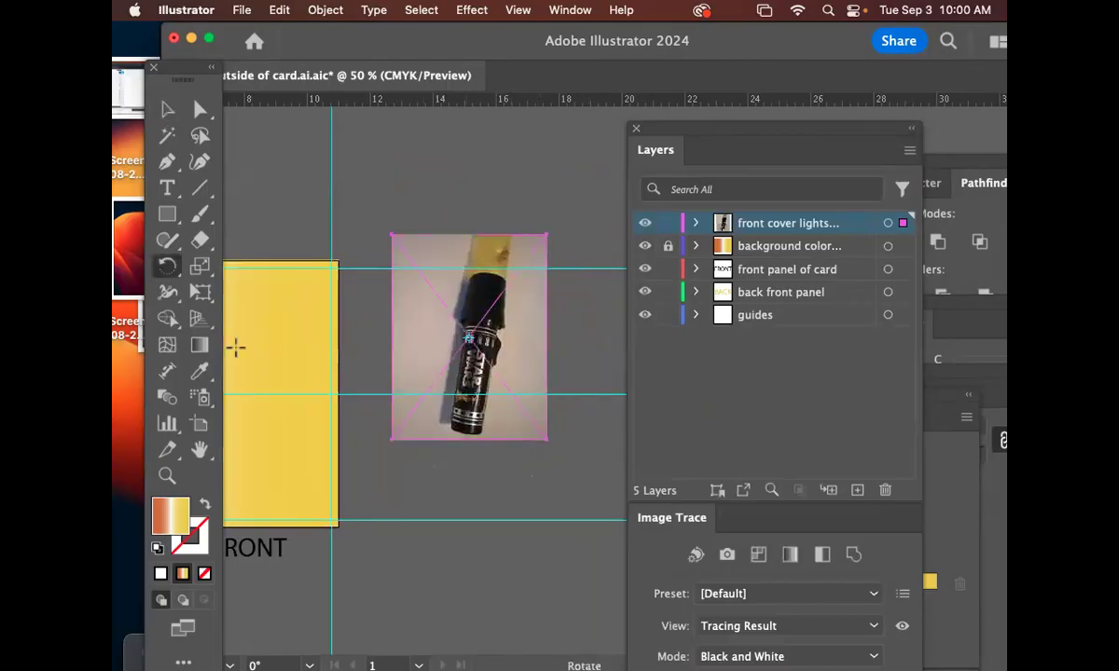
Deselect the rotated lightsaber photo.
left_click(167, 475)
key("ctrl+shift+a")
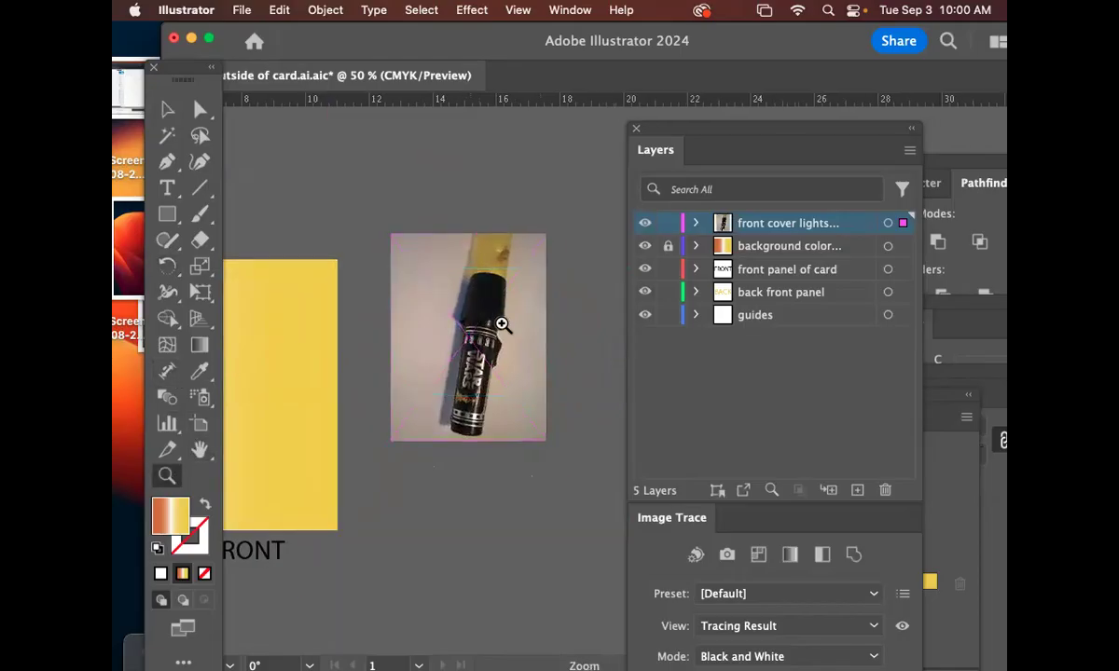
left_click_drag(502, 324, 612, 479)
left_click_drag(577, 422, 597, 425)
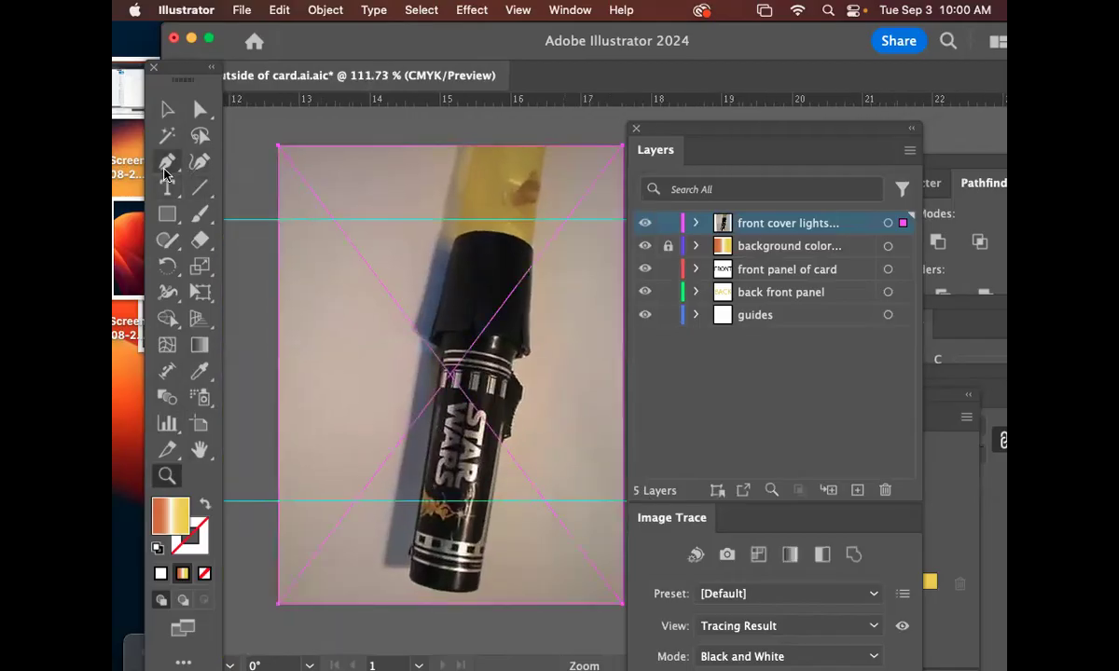
left_click(167, 110)
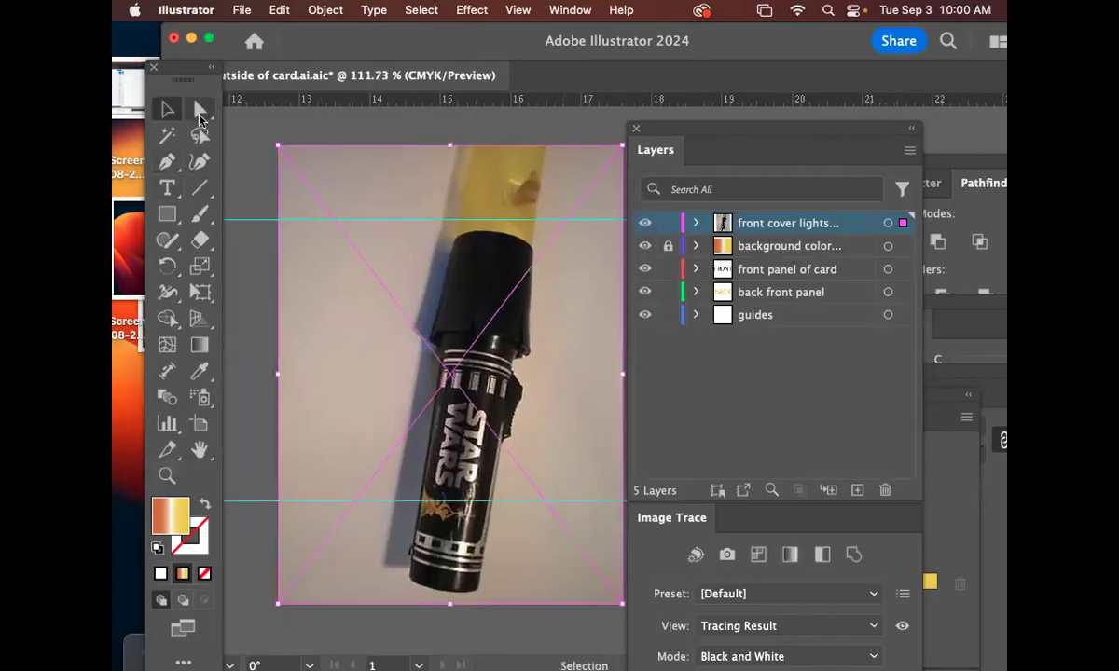
left_click(309, 119)
left_click(449, 280)
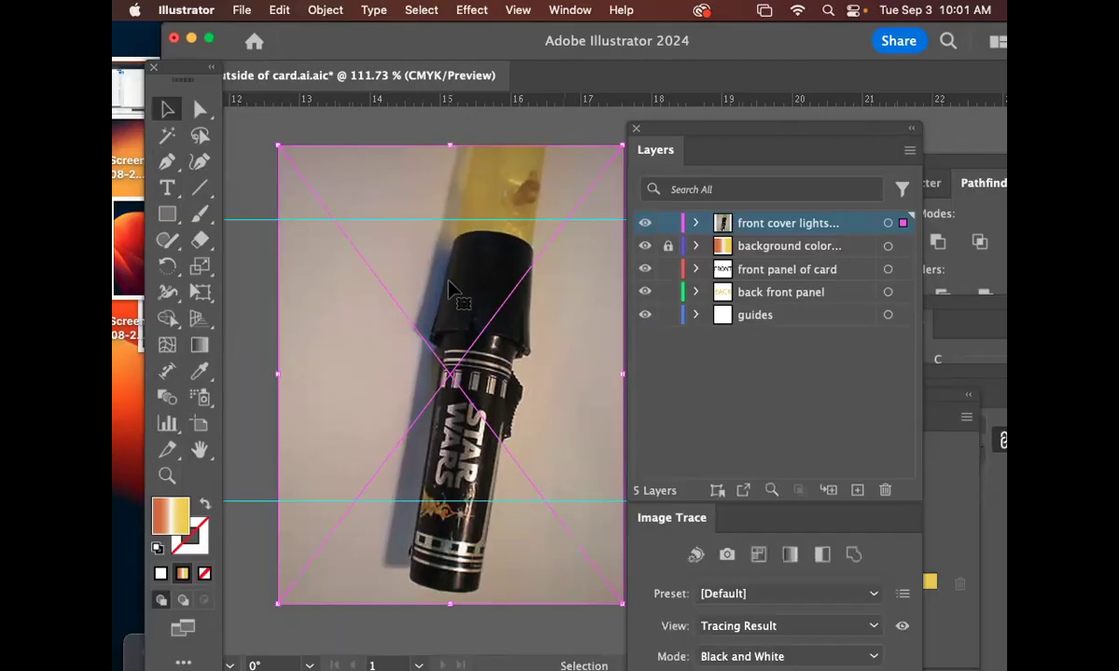
key("super+shift+a")
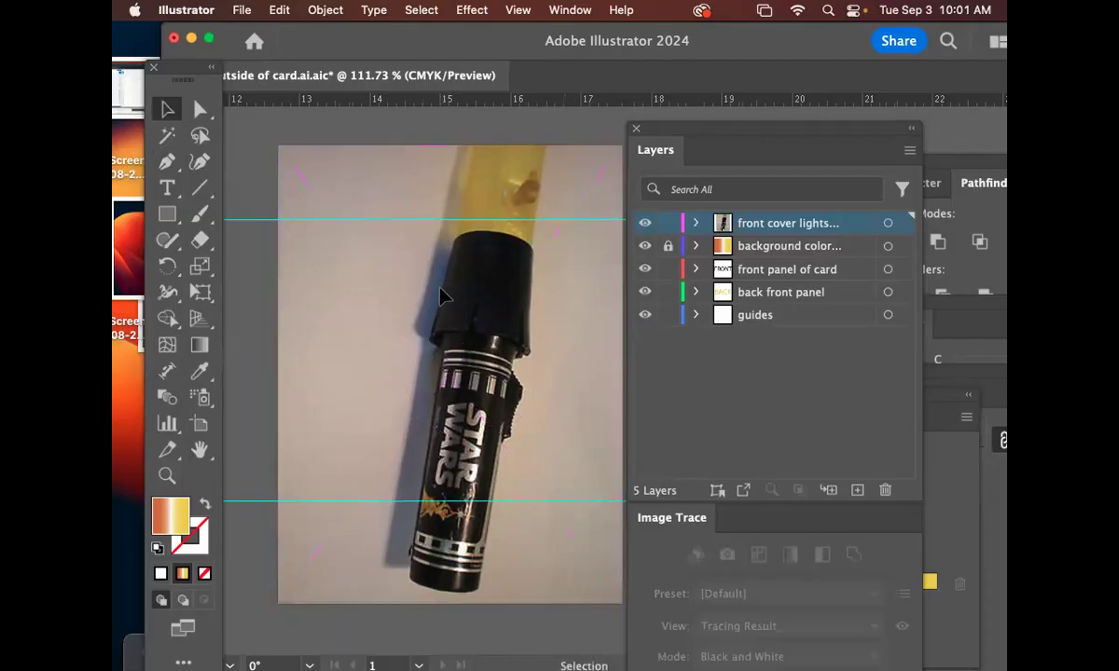
Begin a Pen tool path at the black cap's upper-left corner and curve it to the middle of the cap's top edge.
left_click(166, 161)
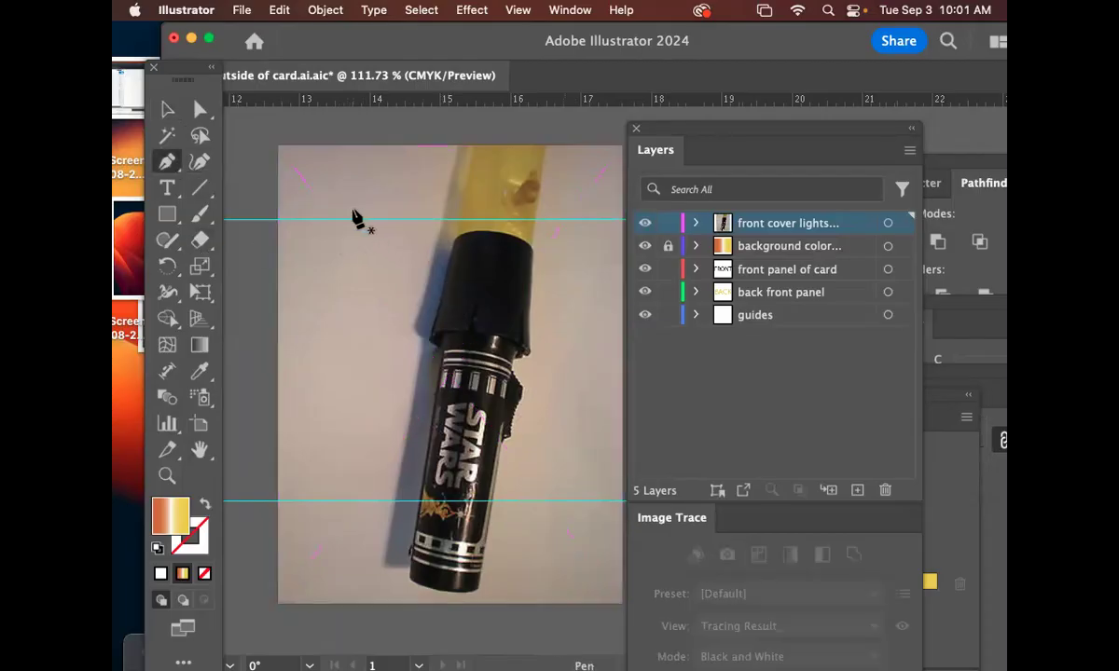
key("super+equal")
key("super+equal")
left_click_drag(388, 170, 432, 309)
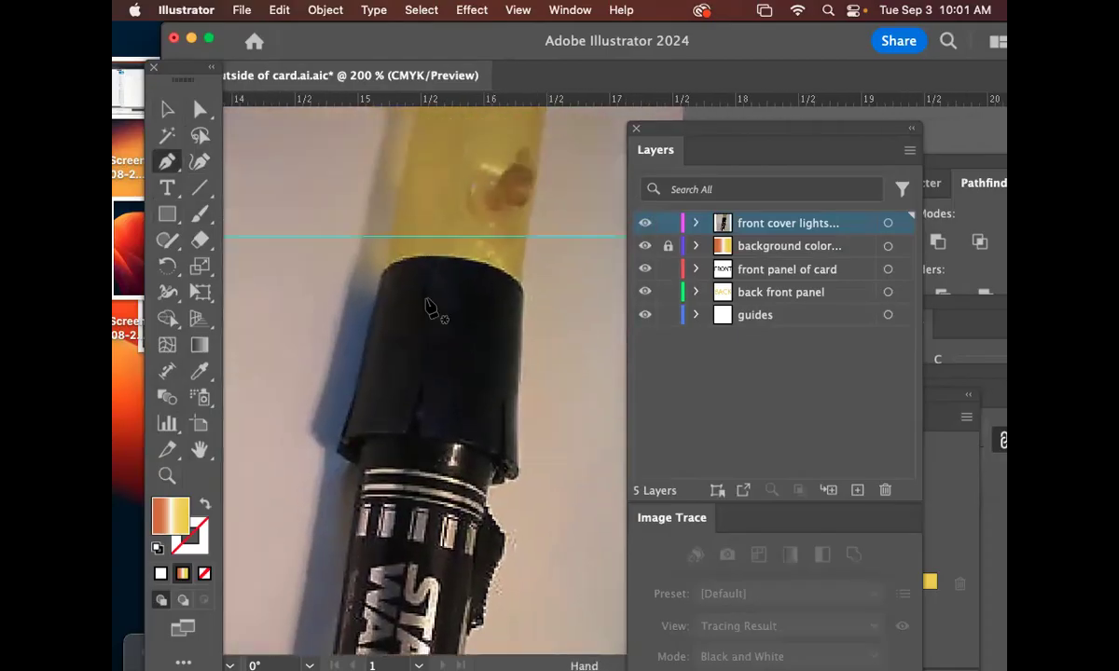
left_click_drag(383, 272, 520, 272)
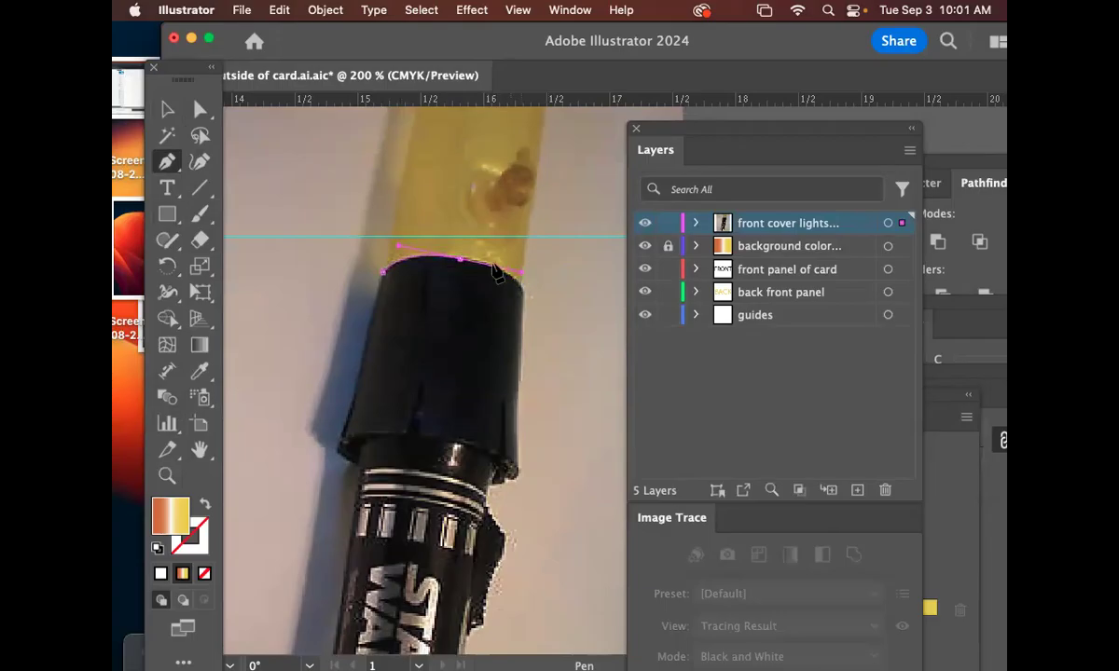
Give the path no fill and a bright green stroke so it stands out against the photo.
left_click(204, 504)
double_click(200, 540)
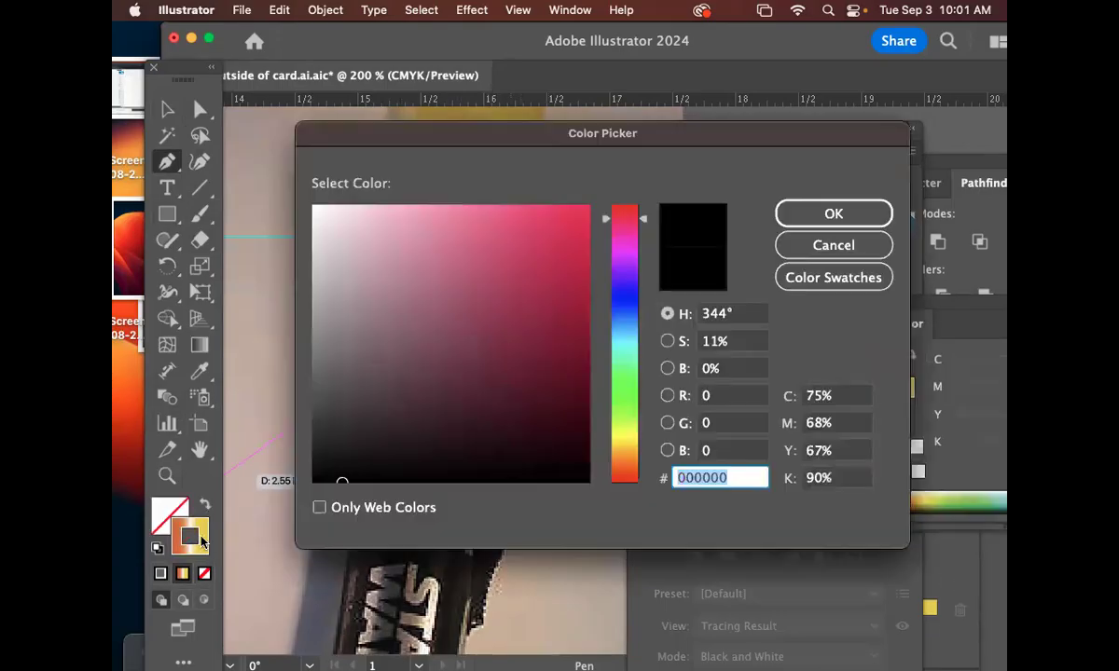
left_click(633, 393)
left_click(579, 227)
left_click(834, 213)
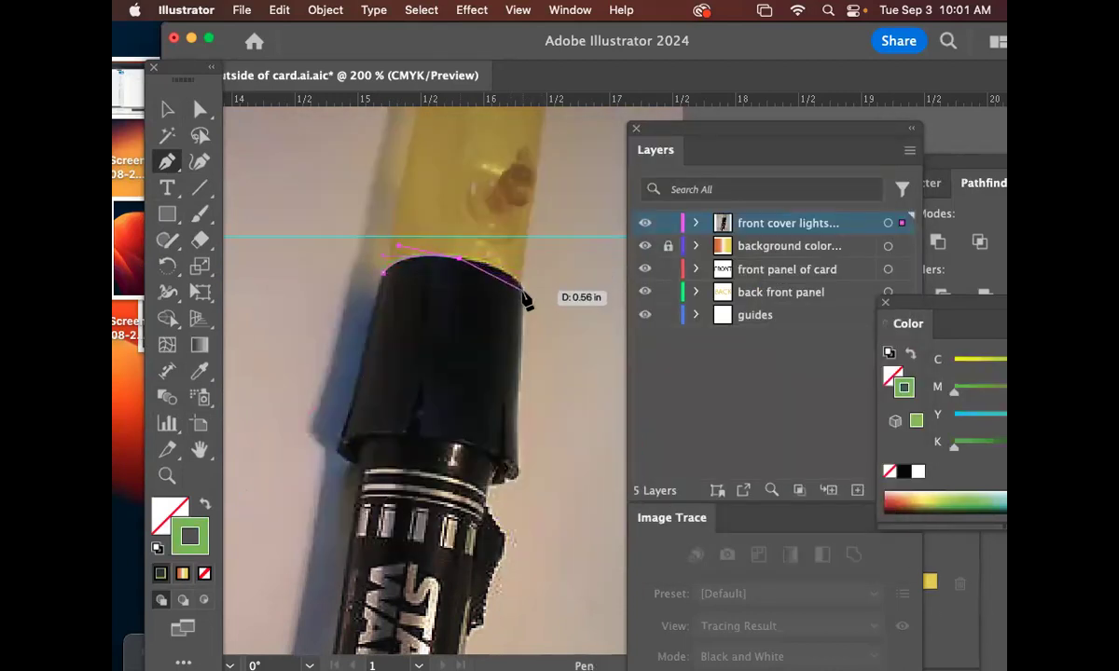
Trace the rest of the cap's top curve, its straight right side and lower rim, back in to the handle's neck.
left_click_drag(521, 290, 534, 323)
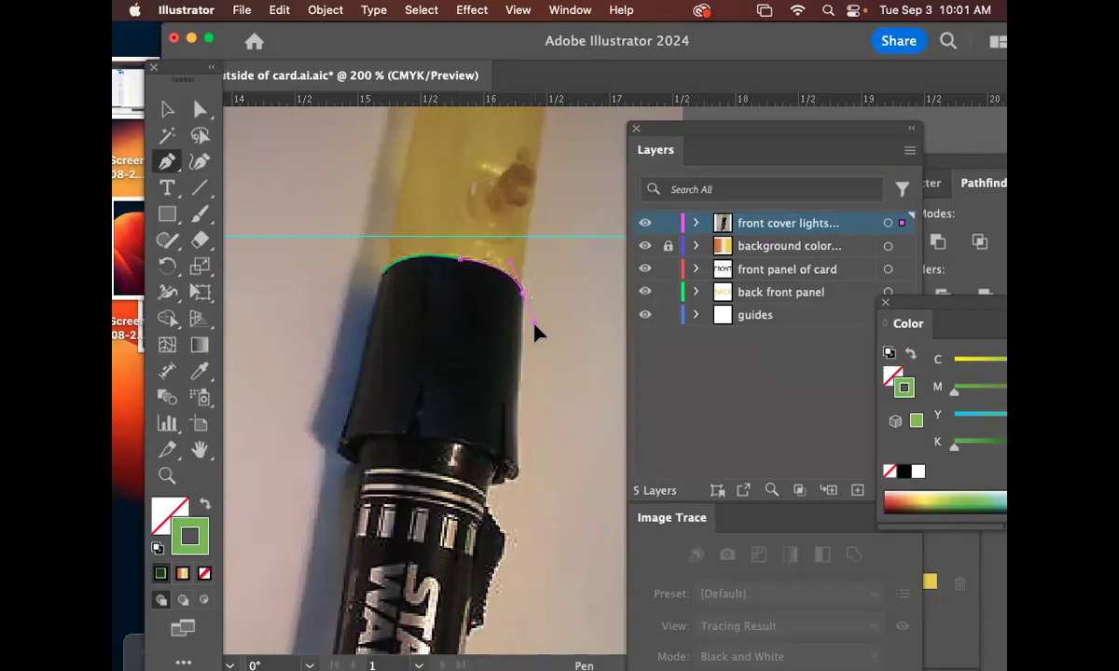
left_click(521, 292)
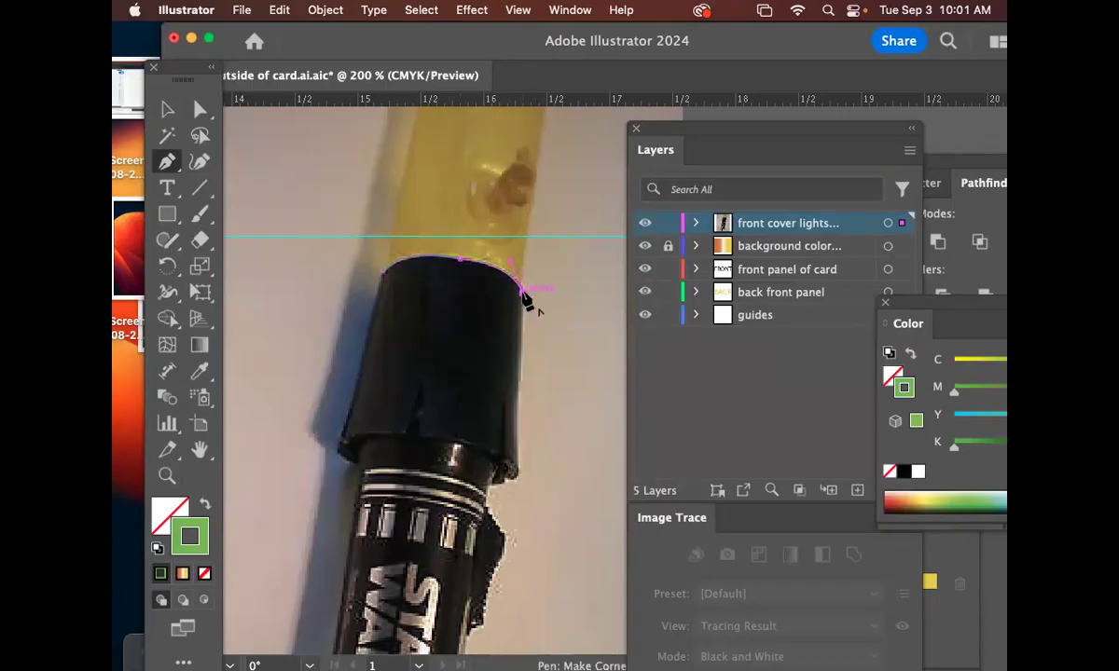
left_click(518, 474)
key("super+space")
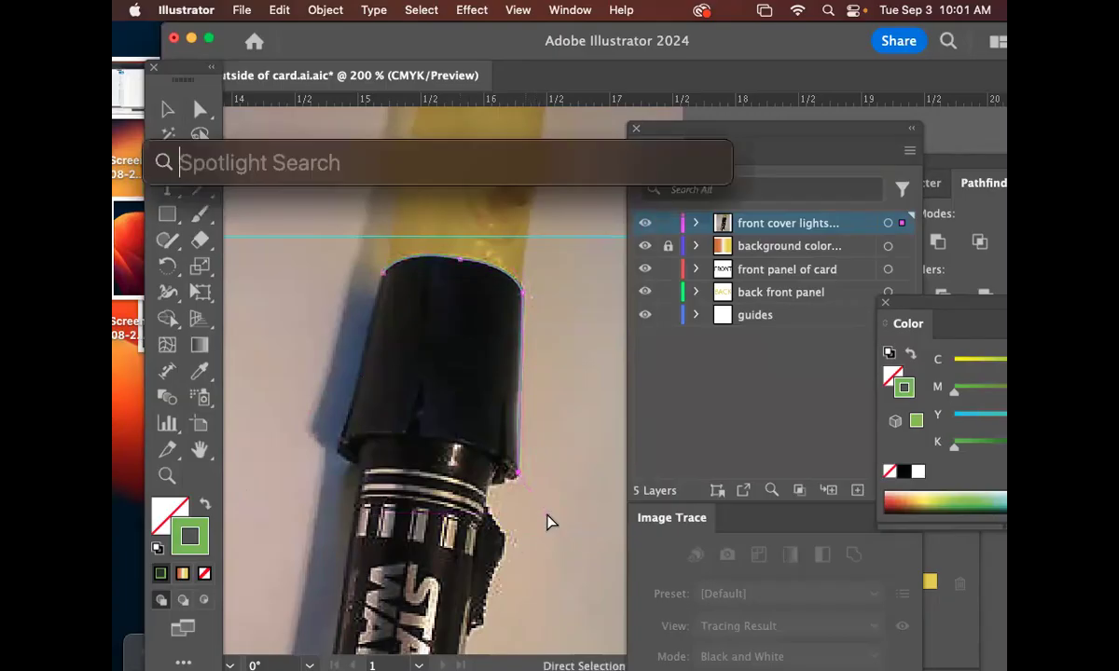
left_click_drag(541, 516, 522, 337)
left_click(521, 325)
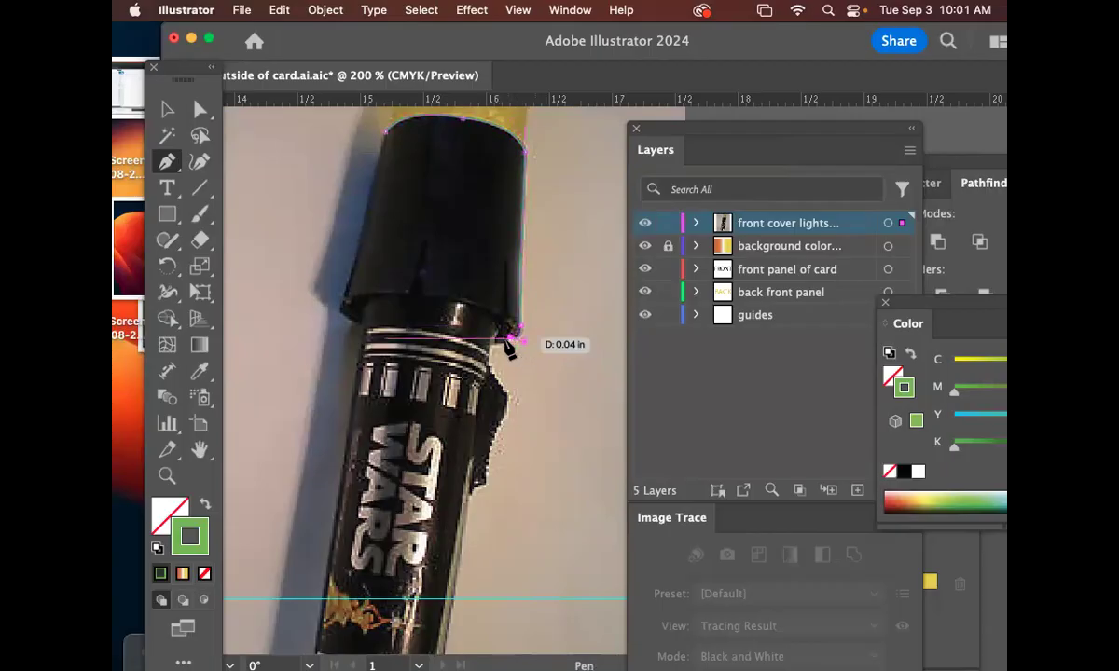
left_click(490, 345)
left_click(486, 362)
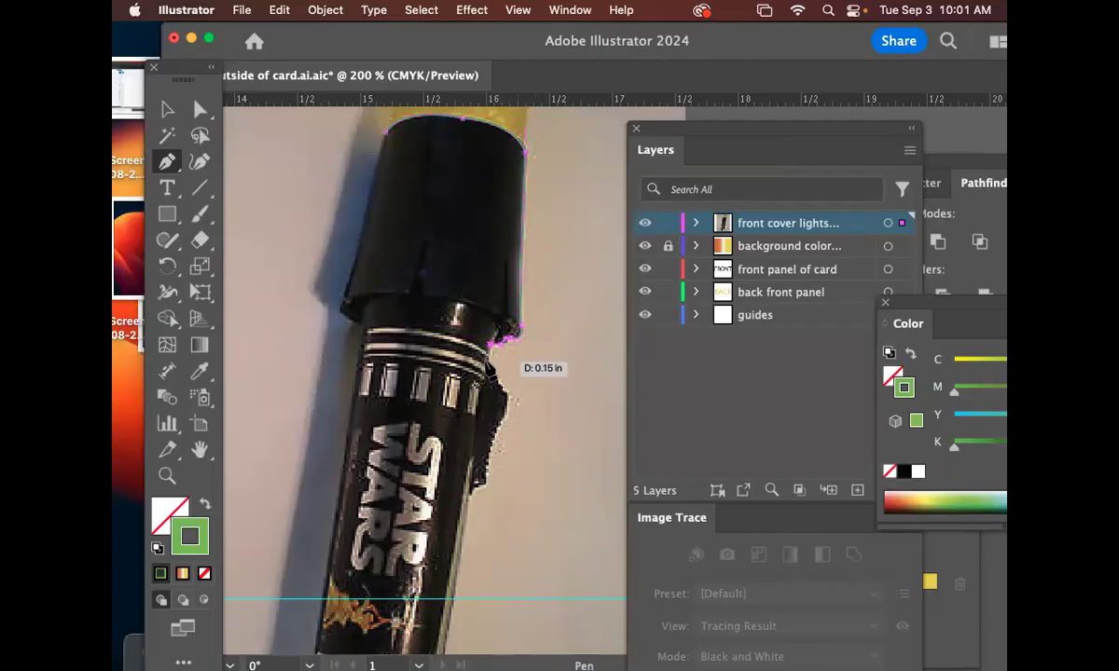
Extend the outline around the switch on the handle's right side, ending with a corner point at its lower end.
key("space")
left_click_drag(524, 397, 506, 357)
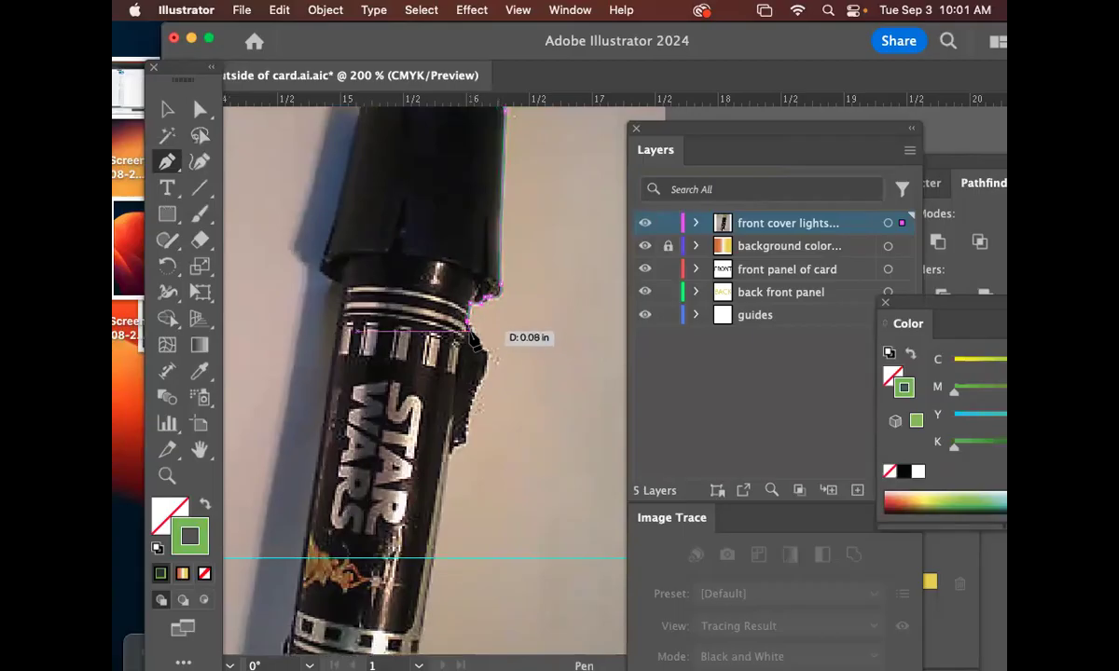
left_click(486, 353)
left_click(506, 376, "super")
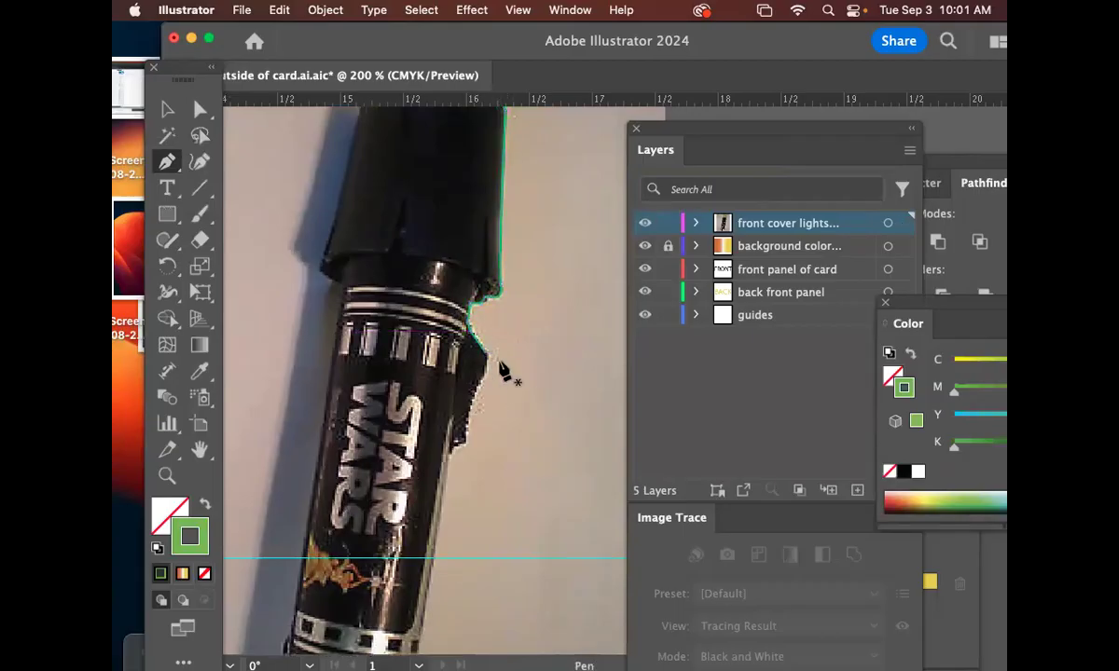
key("super+z")
left_click(488, 356)
left_click(465, 447)
left_click_drag(469, 481, 469, 483)
left_click(467, 446)
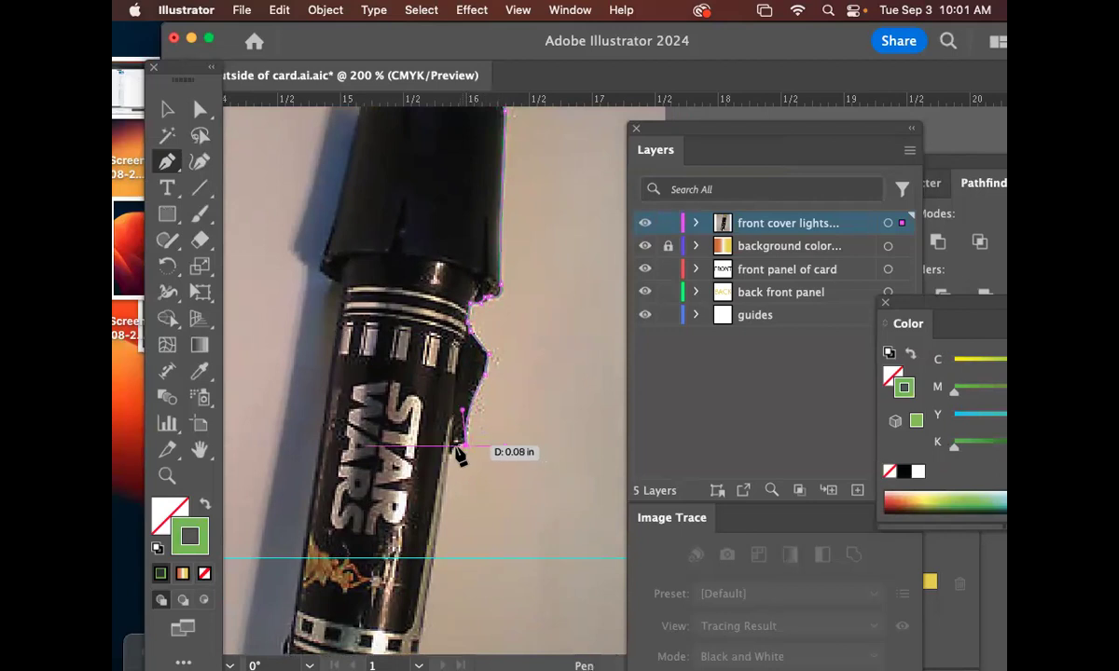
Trace down the handle's straight right side and along its curved bottom edge.
key("space")
left_click_drag(457, 519, 503, 287)
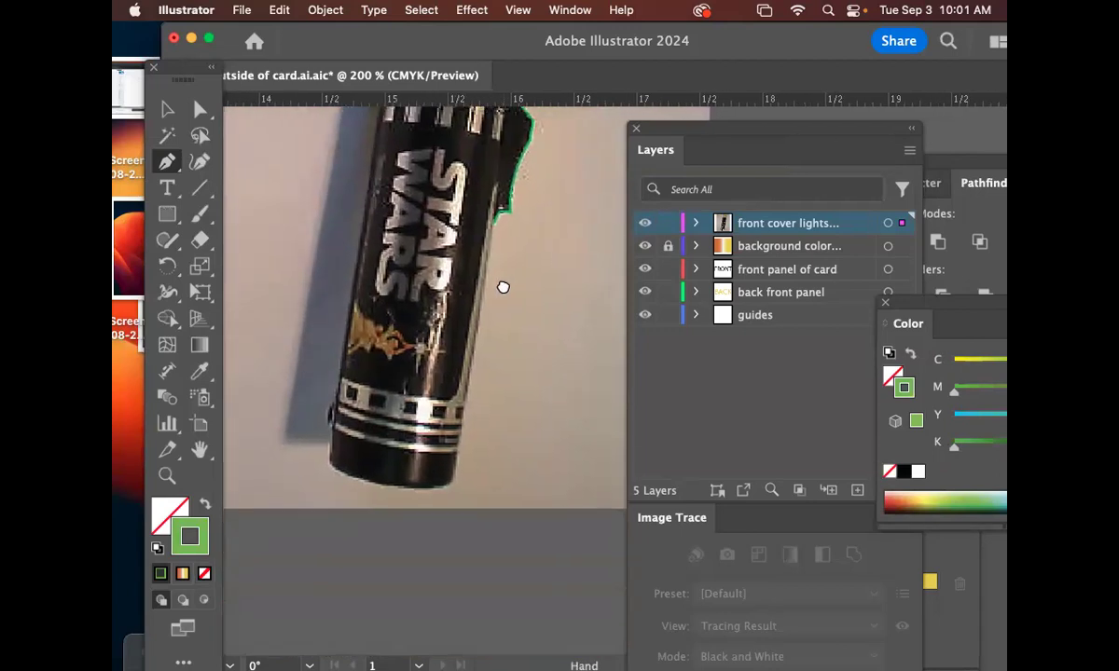
left_click(453, 476)
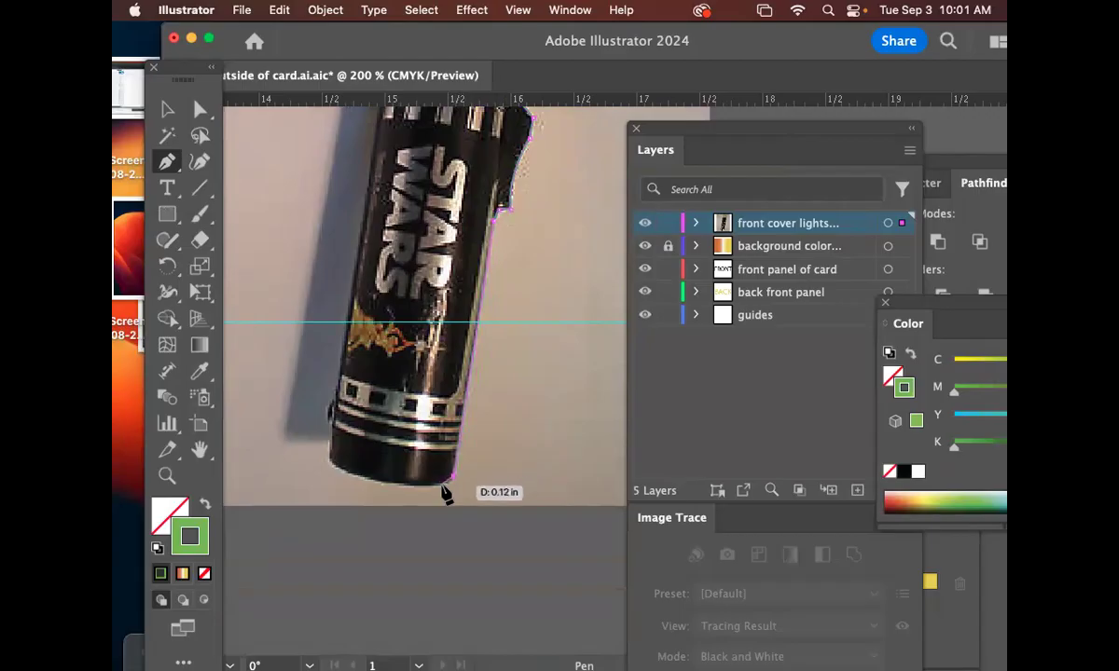
left_click(431, 484)
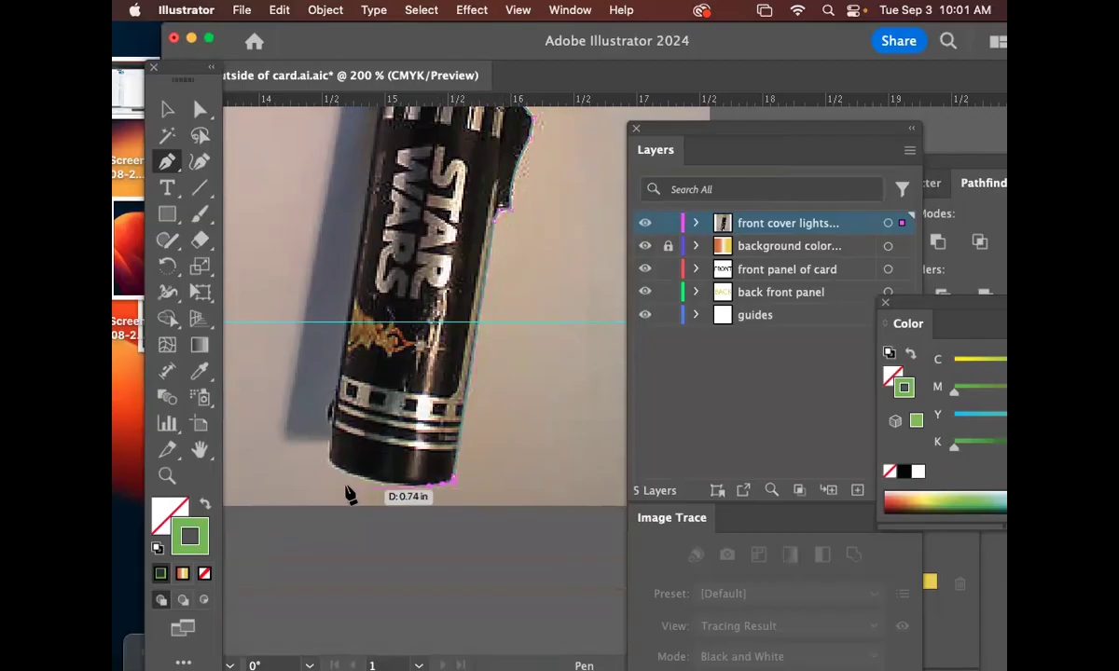
left_click(375, 481)
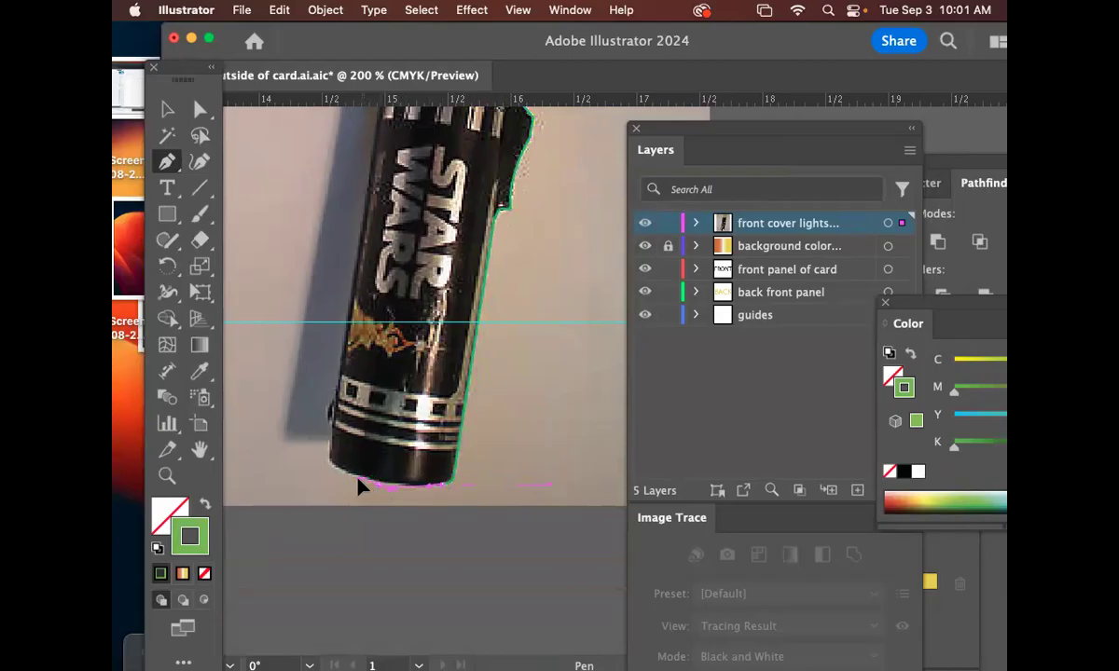
left_click_drag(378, 485, 370, 481)
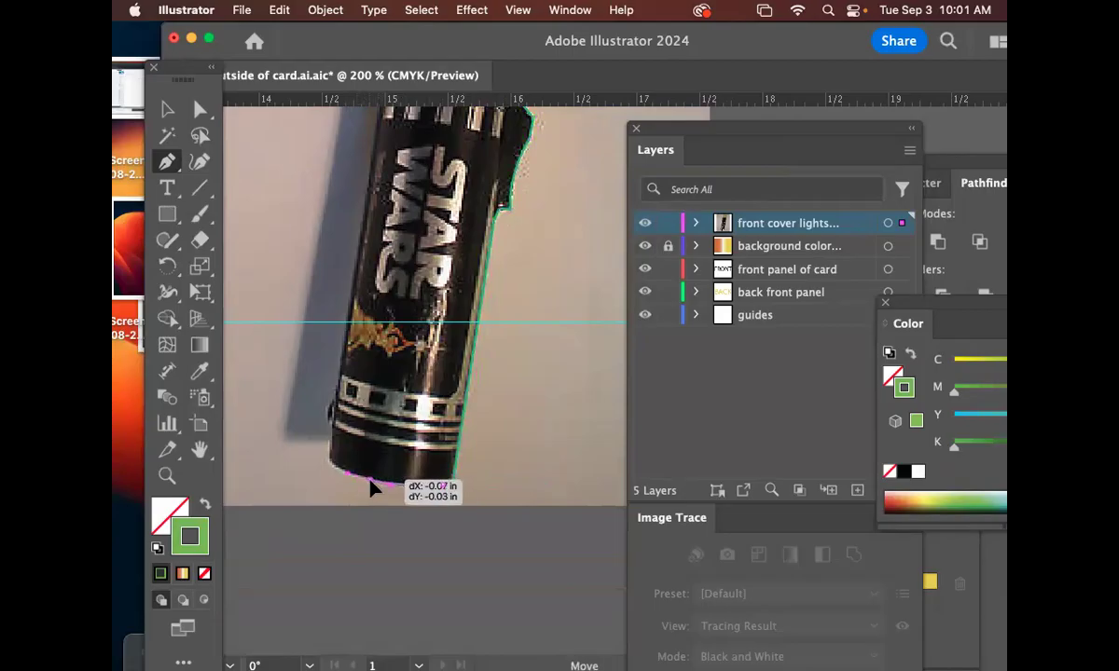
left_click(333, 463)
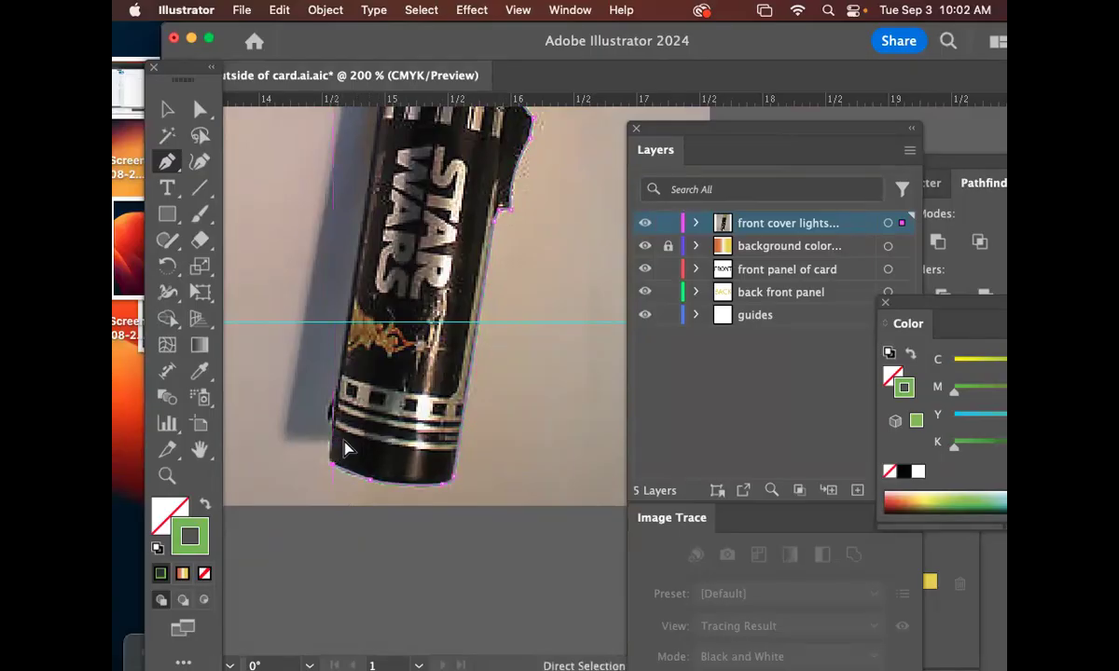
Trace the outline closely around the handle's rounded bottom-left corner.
key("super+equal")
key("super+equal")
key("super+equal")
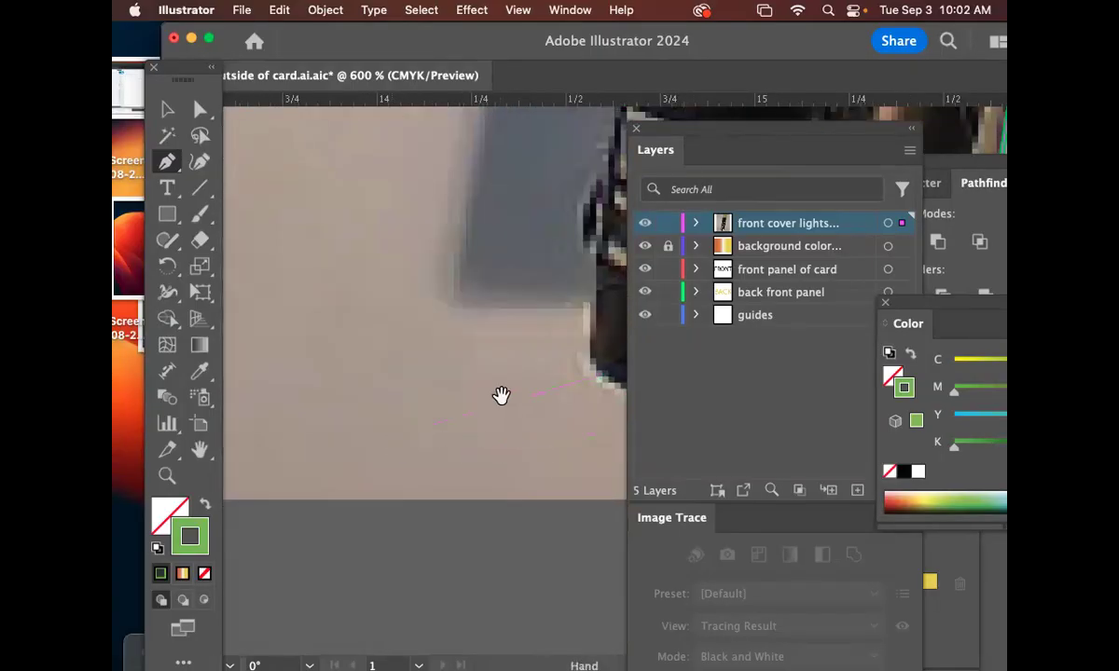
left_click_drag(500, 394, 346, 381)
left_click(458, 373)
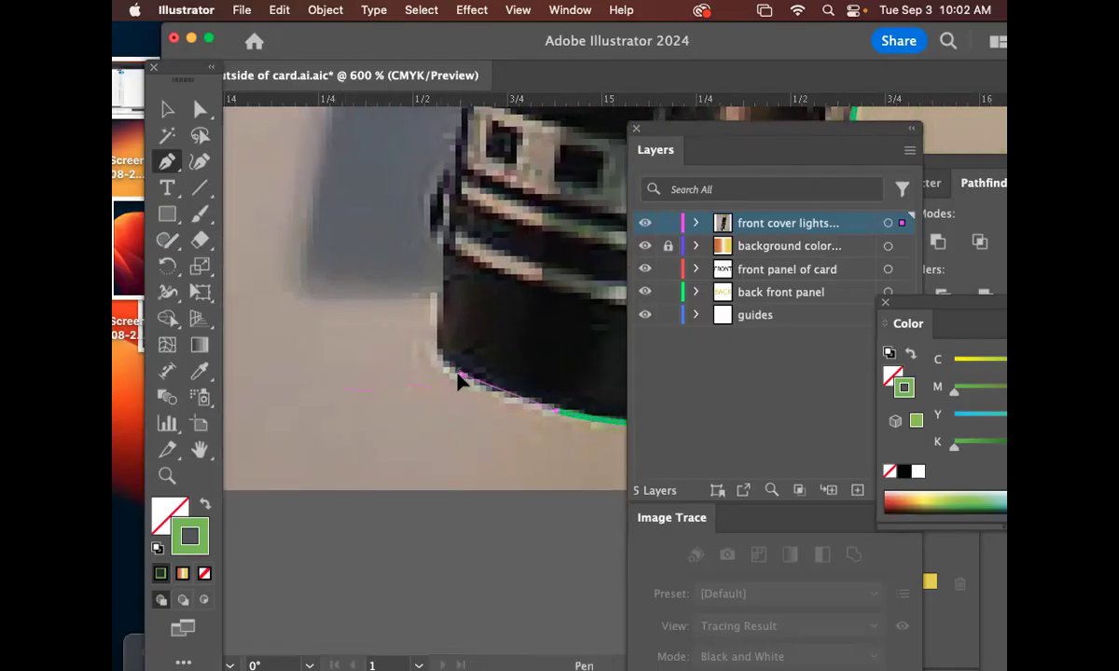
left_click(440, 334)
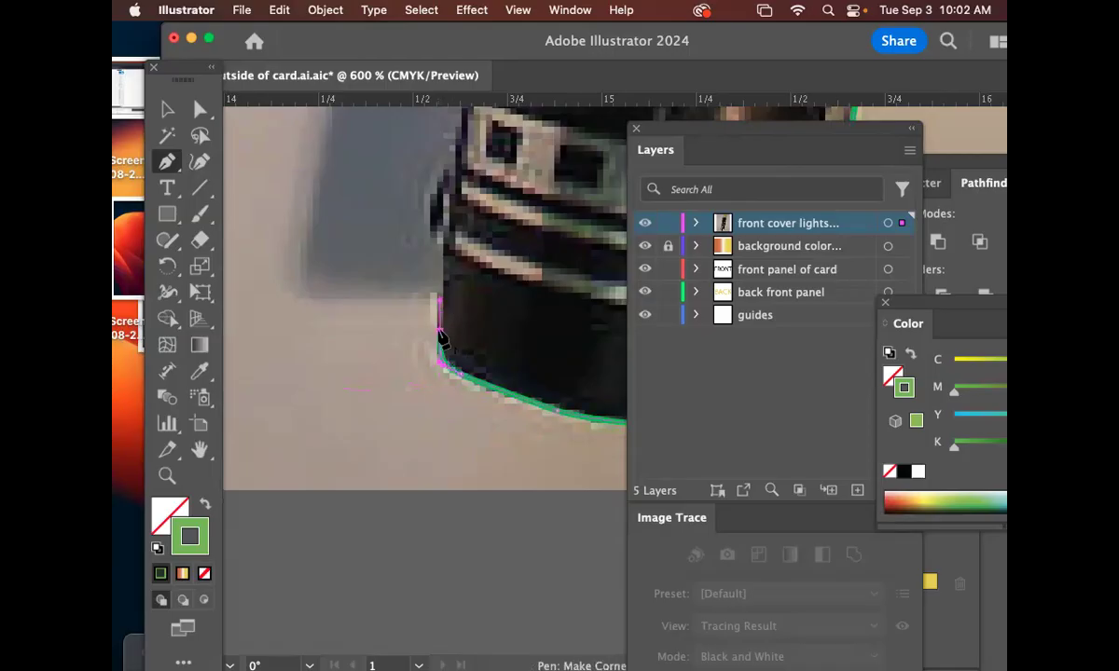
Continue the outline up the handle's left side to the neck and out to the cap's lower-left corner.
key("super+minus")
key("super+minus")
key("super+minus")
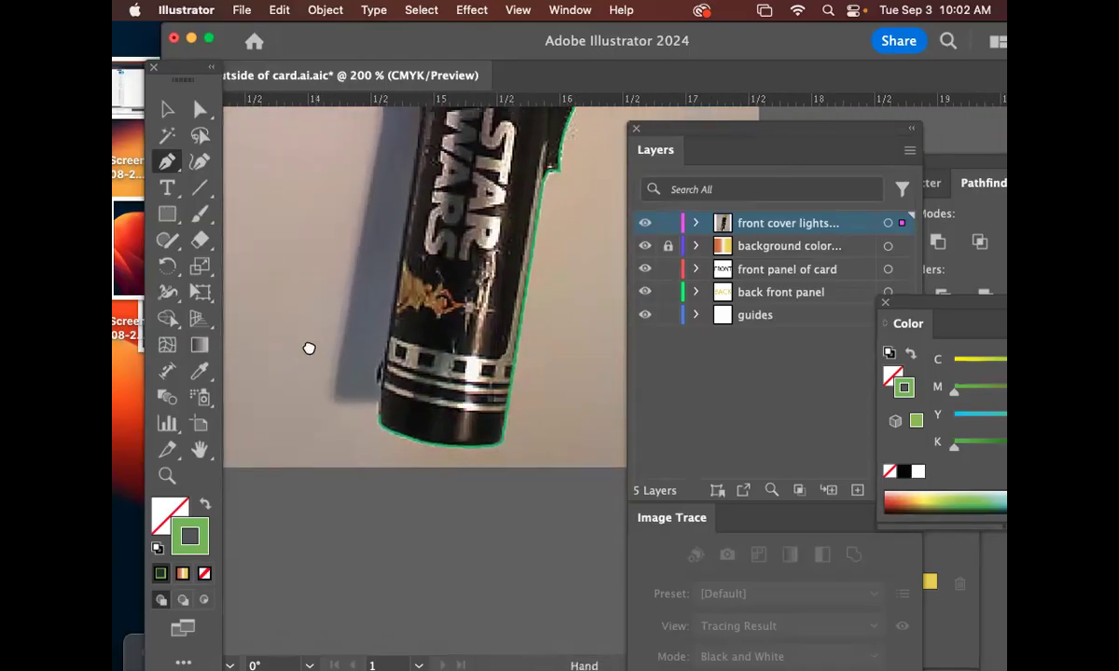
scroll(415, 340, "up", 2)
scroll(415, 340, "right", 1)
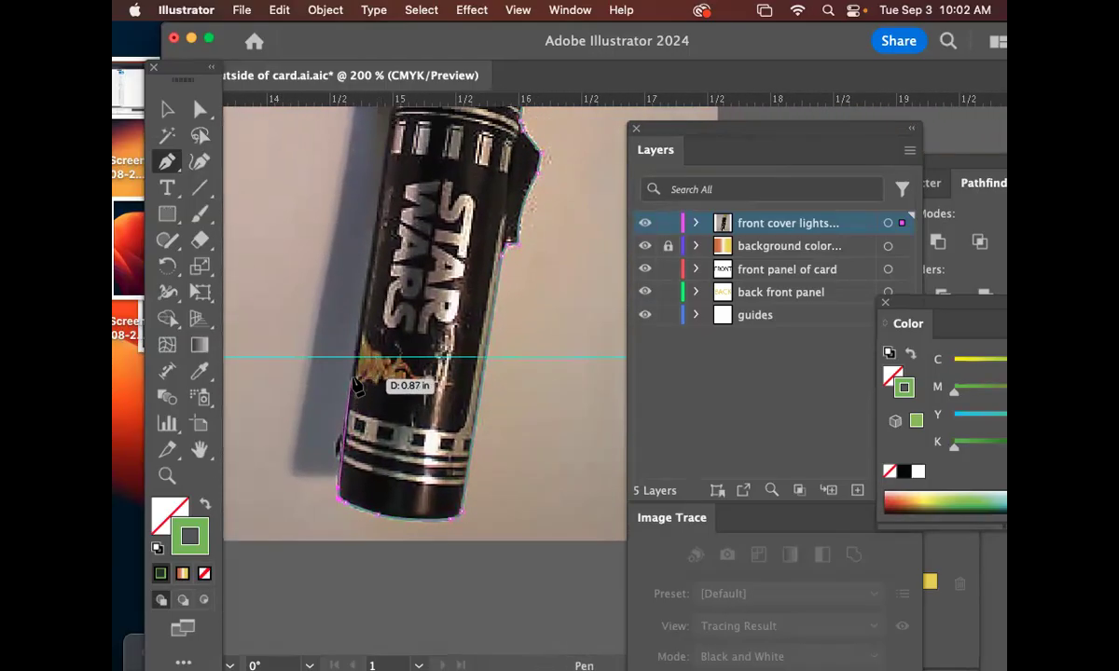
left_click(372, 231)
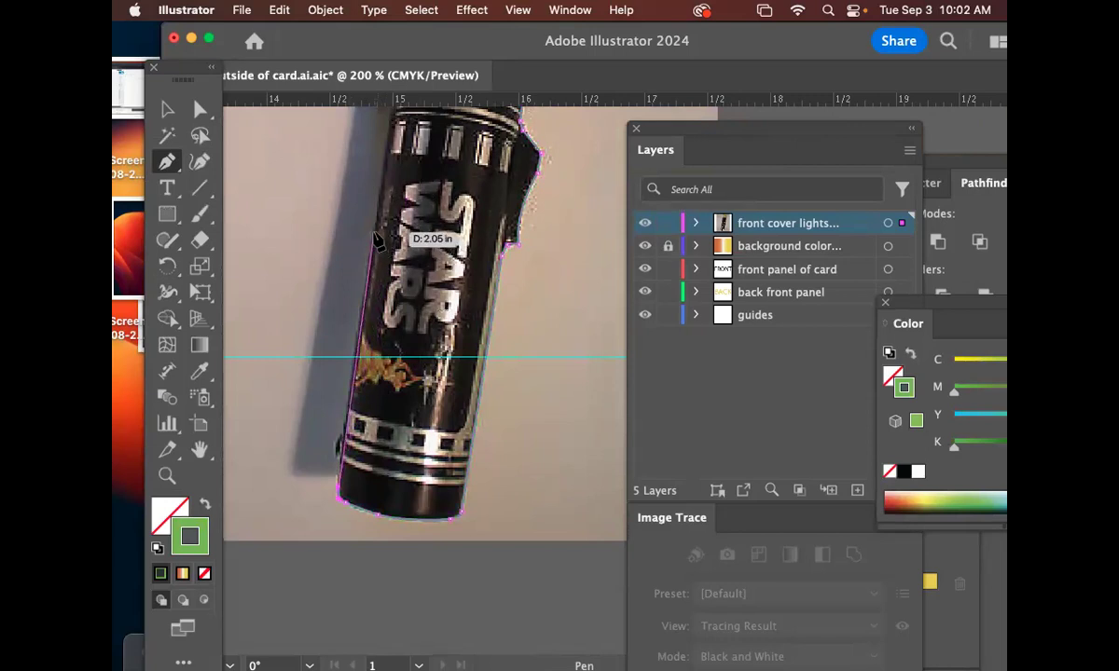
scroll(415, 308, "up", 8)
scroll(415, 307, "left", 1)
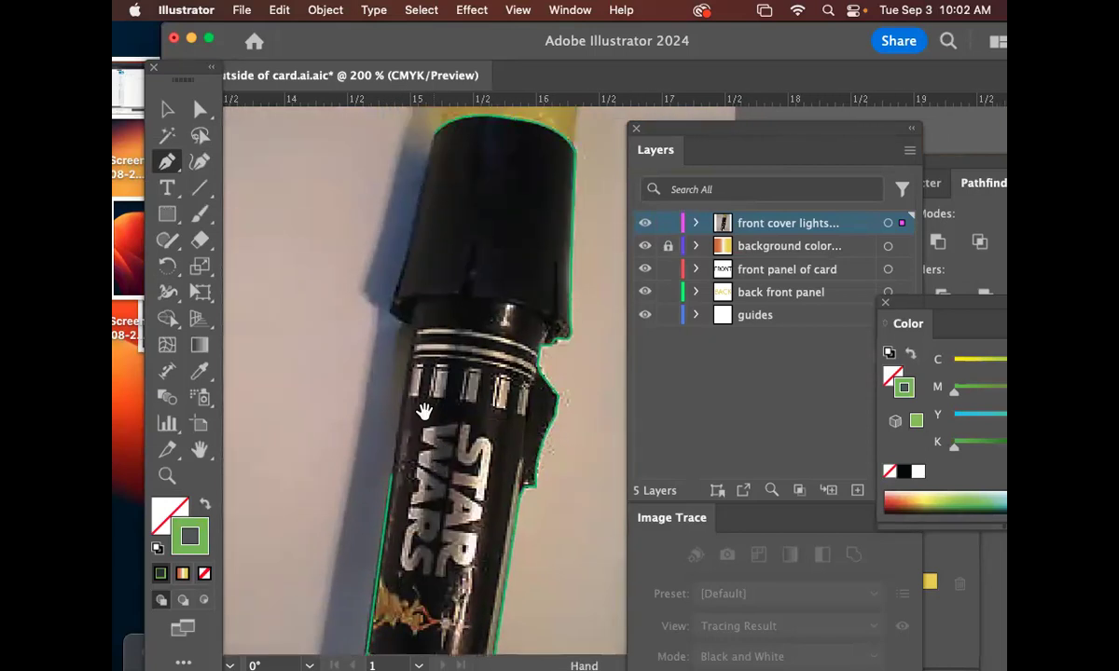
left_click(412, 328)
left_click(390, 313)
Run the outline up the cap's left side and close the path at its starting point.
key("space")
left_click_drag(412, 244, 397, 318)
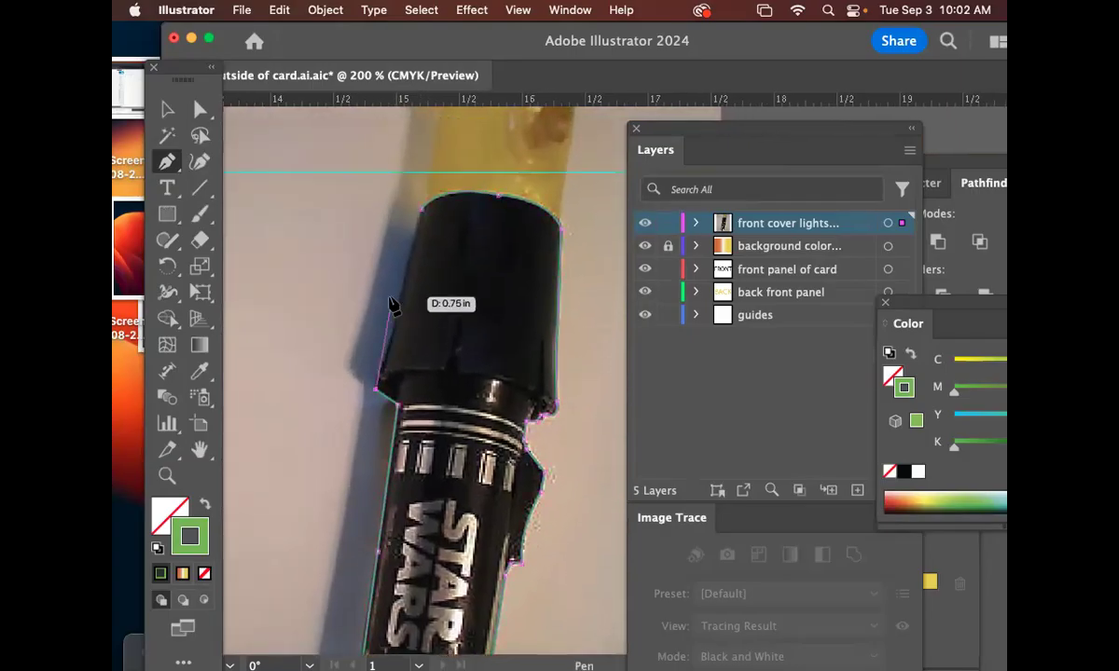
left_click(422, 209)
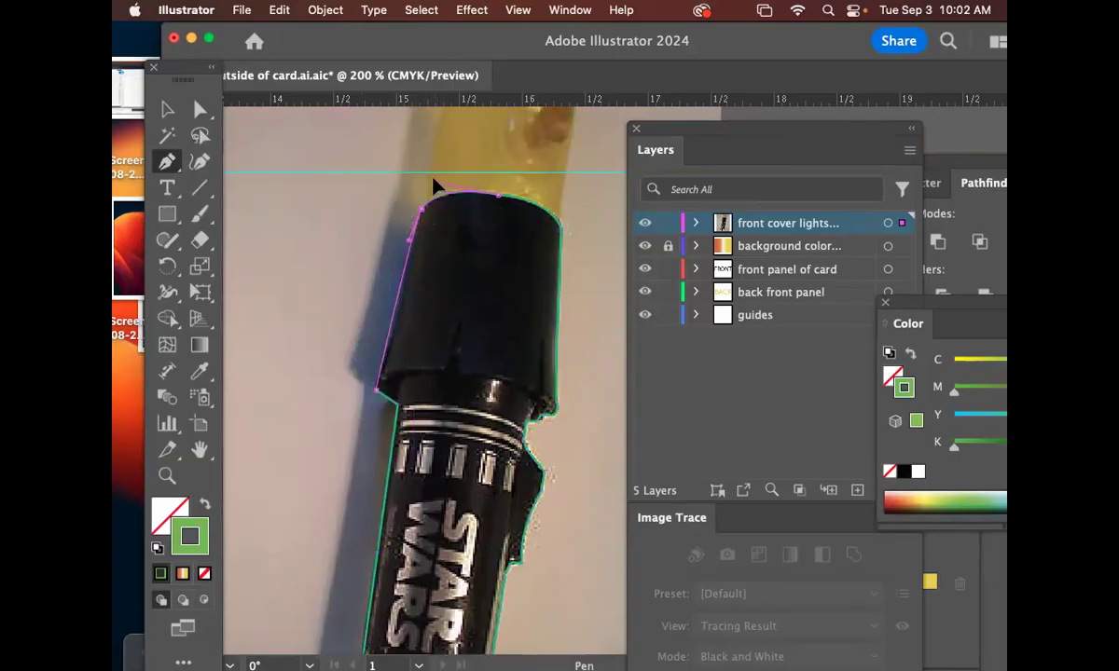
Unlock all locked objects so the lightsaber photo can be selected.
left_click(168, 109)
left_click(578, 292)
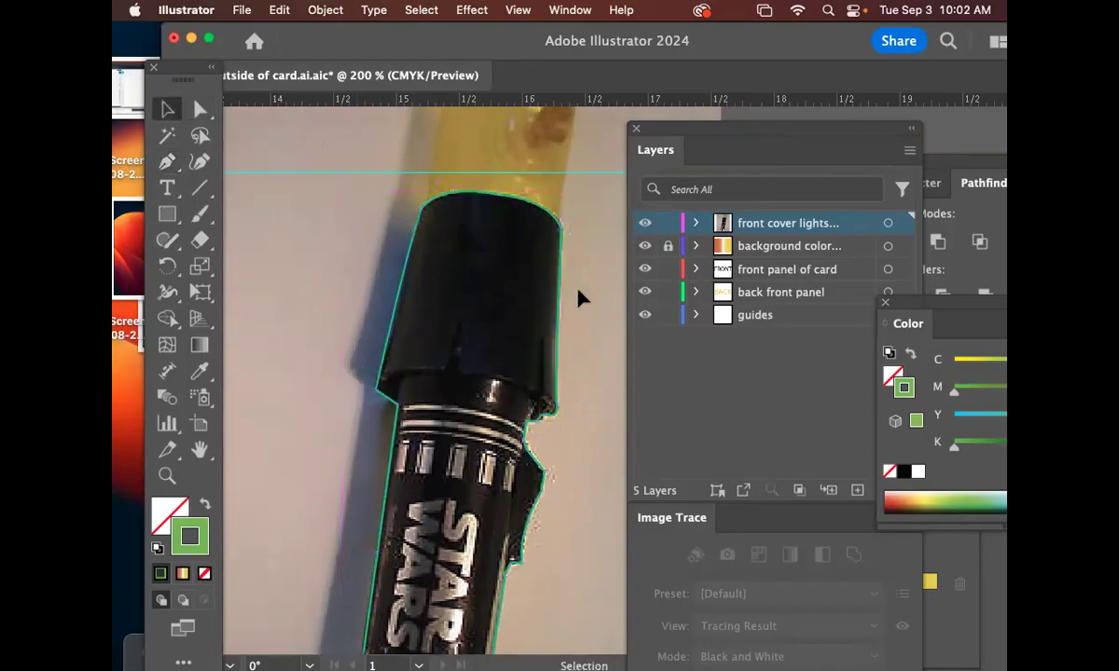
key("super+minus")
key("super+minus")
key("super+minus")
key("super+minus")
left_click_drag(512, 177, 390, 226)
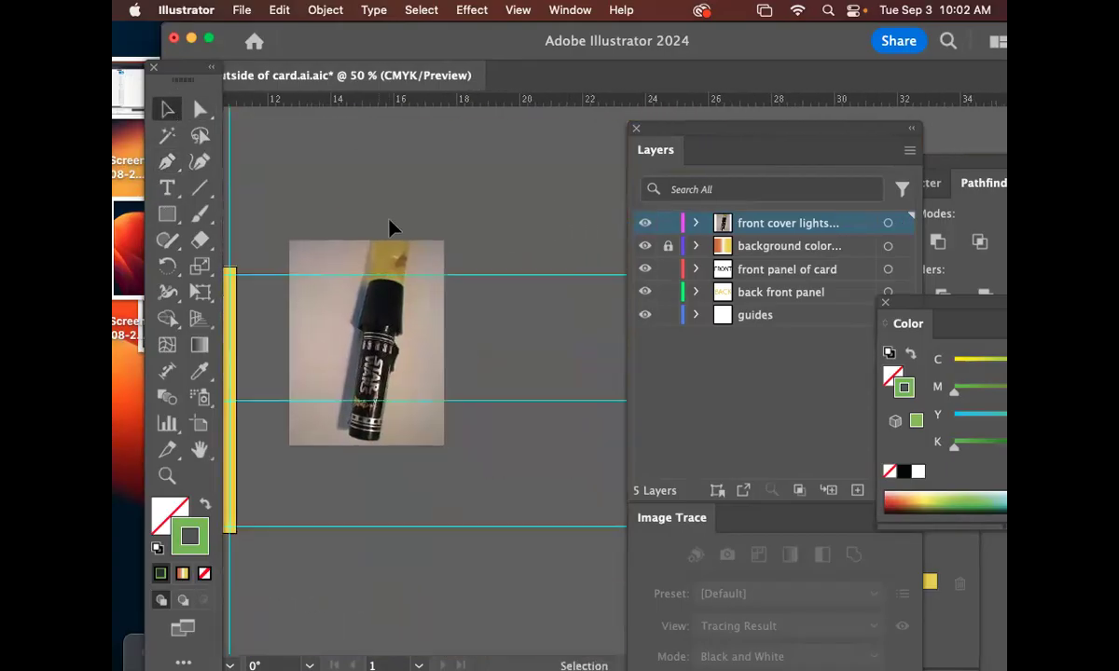
key("super+alt+Escape")
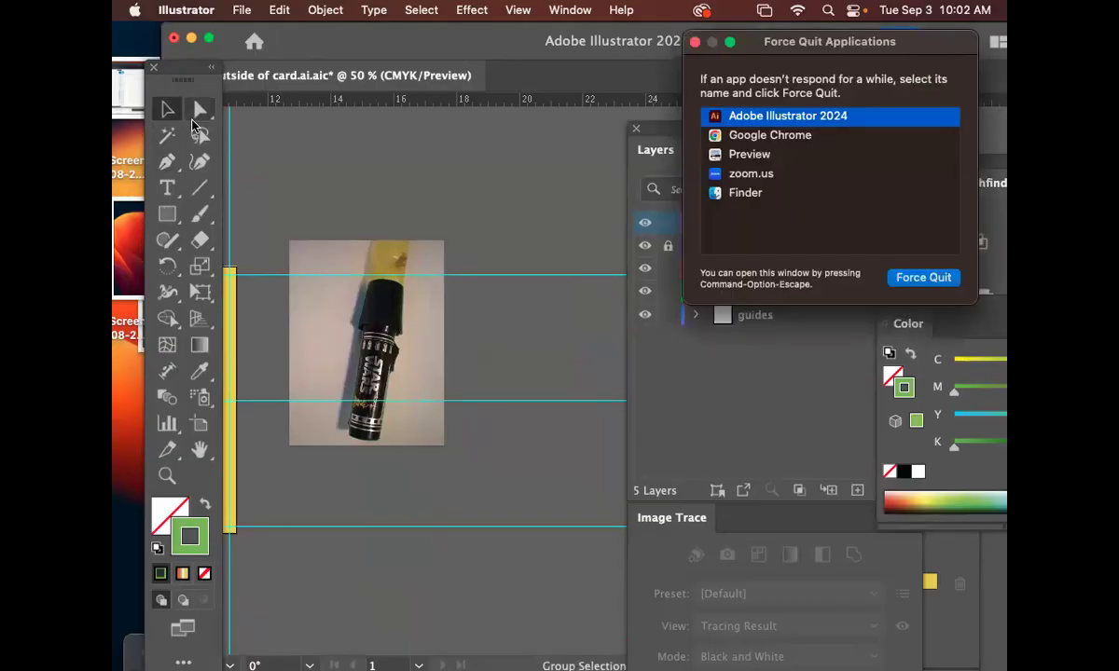
left_click(694, 42)
scroll(479, 407, "left", 1)
key("super+alt+3")
key("super+alt+2")
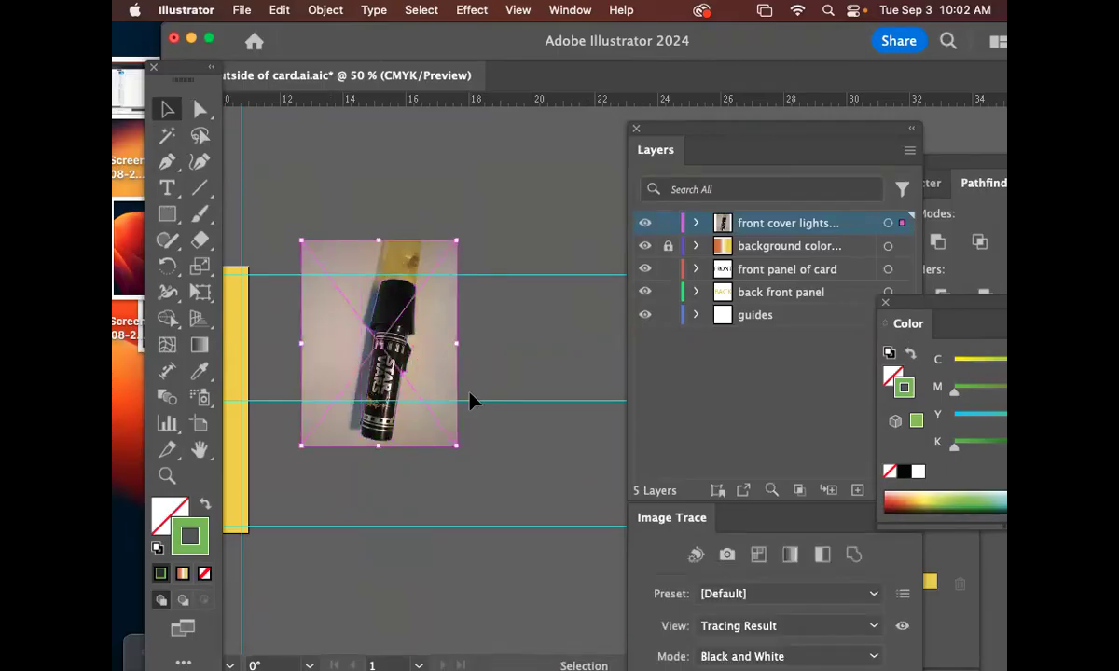
Select the lightsaber photo together with the traced handle outline and make a clipping mask.
left_click(512, 403)
key("a")
left_click(328, 270)
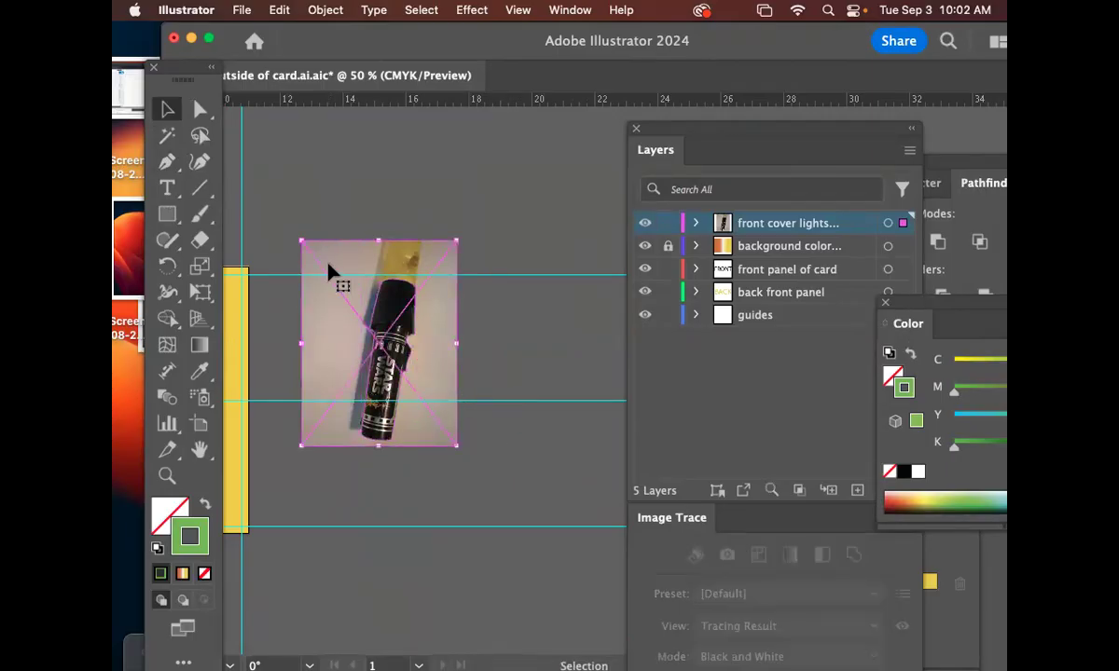
key("super+7")
Move the cut-out lightsaber handle onto the card's yellow front panel.
key("space")
left_click_drag(459, 353, 564, 313)
left_click_drag(536, 367, 357, 386)
left_click(582, 341)
key("space")
left_click_drag(445, 374, 464, 382)
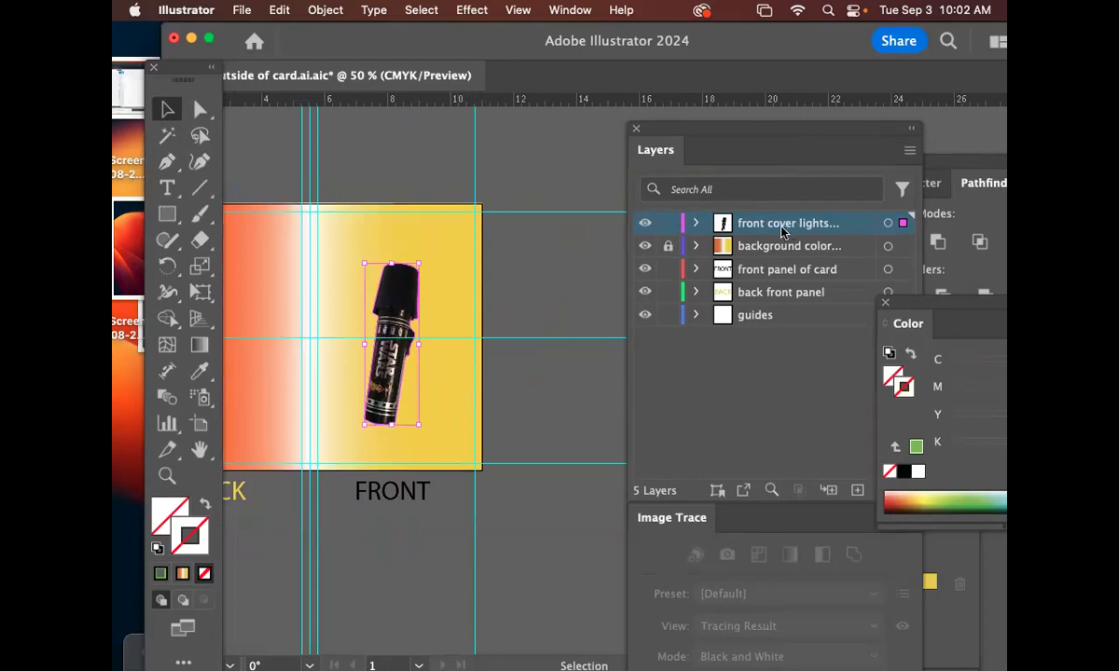
Rotate the tilted handle counterclockwise until it stands nearly upright on the front panel.
key("r")
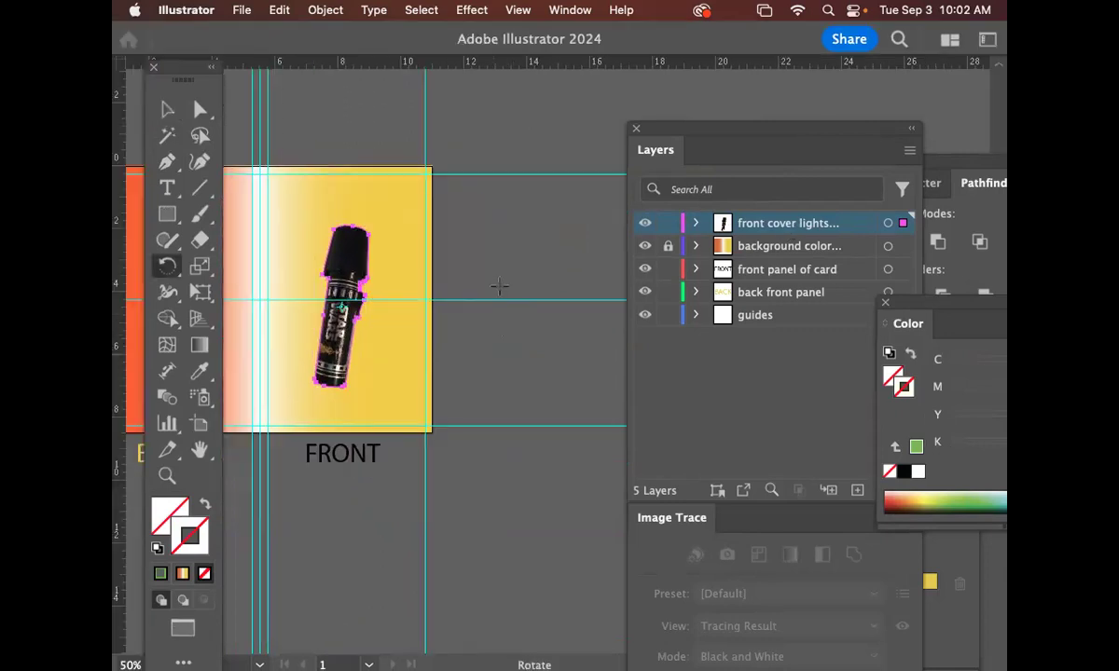
left_click(165, 110)
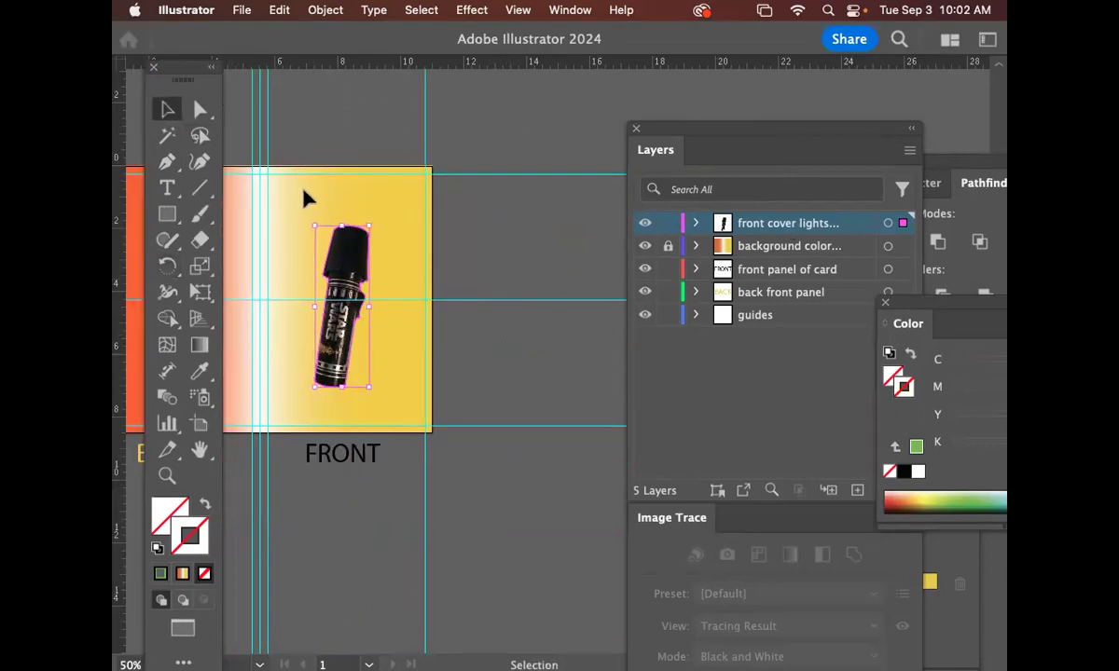
left_click_drag(380, 216, 473, 192)
key("space")
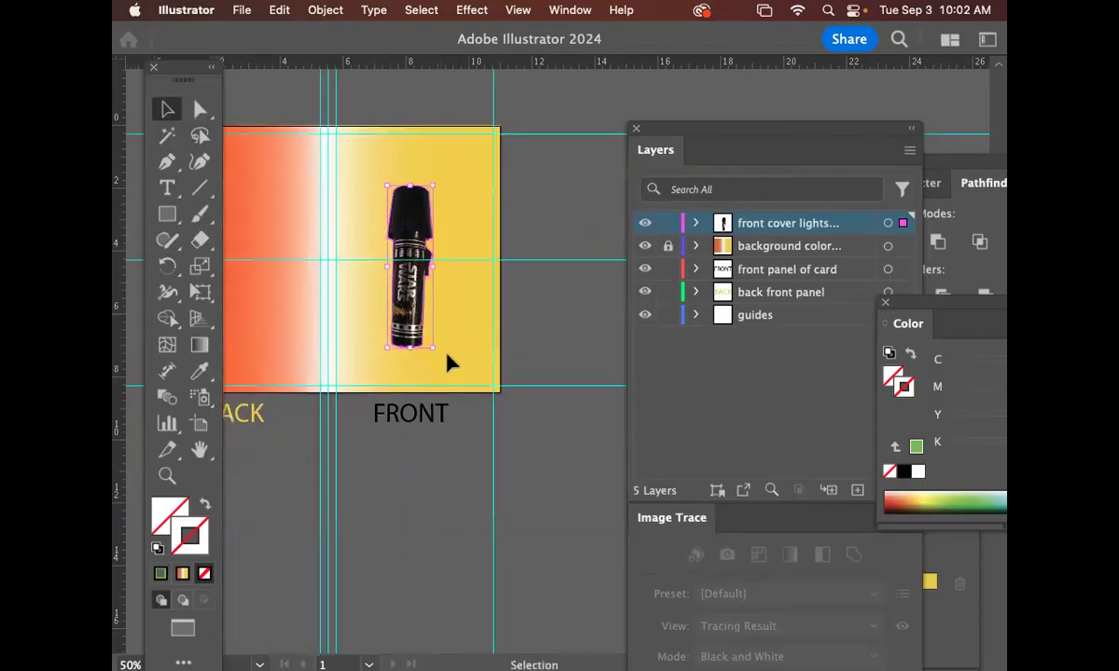
Enlarge the handle proportionally and reposition it within the front panel.
left_click_drag(434, 351, 439, 376)
left_click_drag(420, 328, 431, 340)
left_click(537, 471)
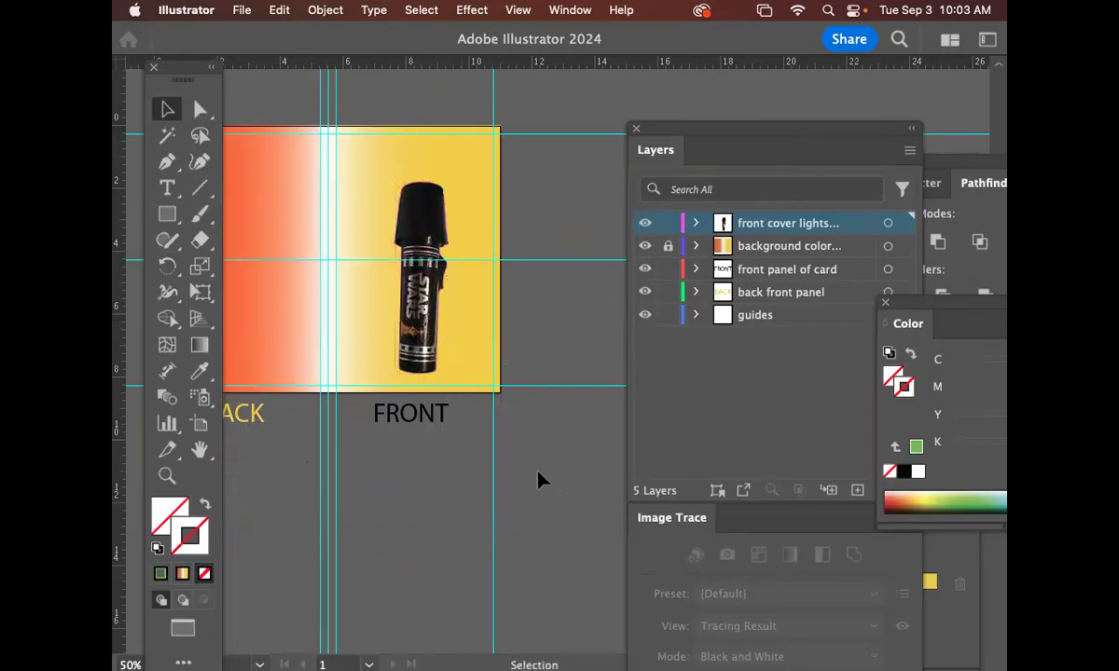
Straighten the handle with a slight rotation and shift it a little left and up on the front panel.
left_click(415, 247)
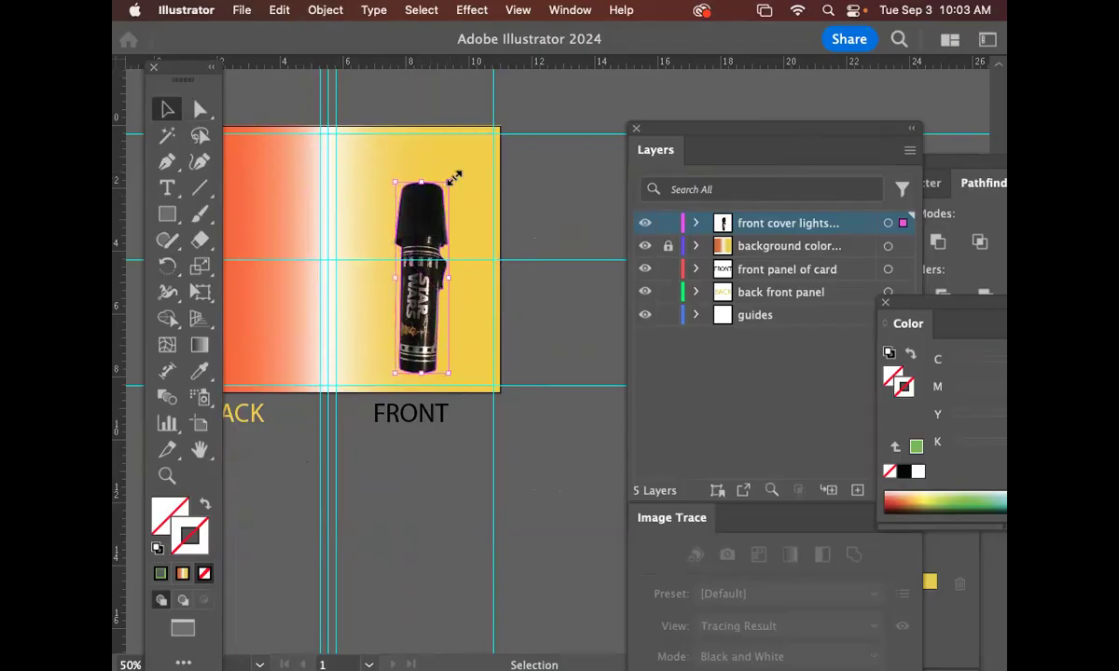
left_click_drag(450, 175, 444, 174)
left_click_drag(444, 173, 445, 175)
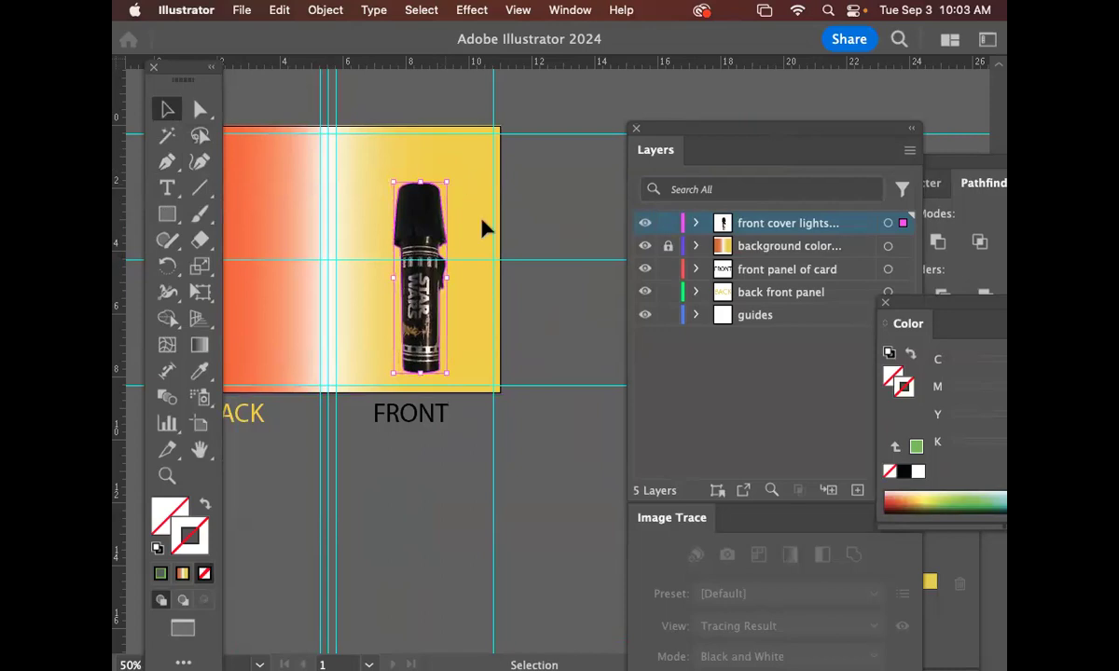
left_click(579, 299)
left_click_drag(425, 321, 416, 323)
left_click_drag(419, 235, 420, 228)
left_click(557, 315)
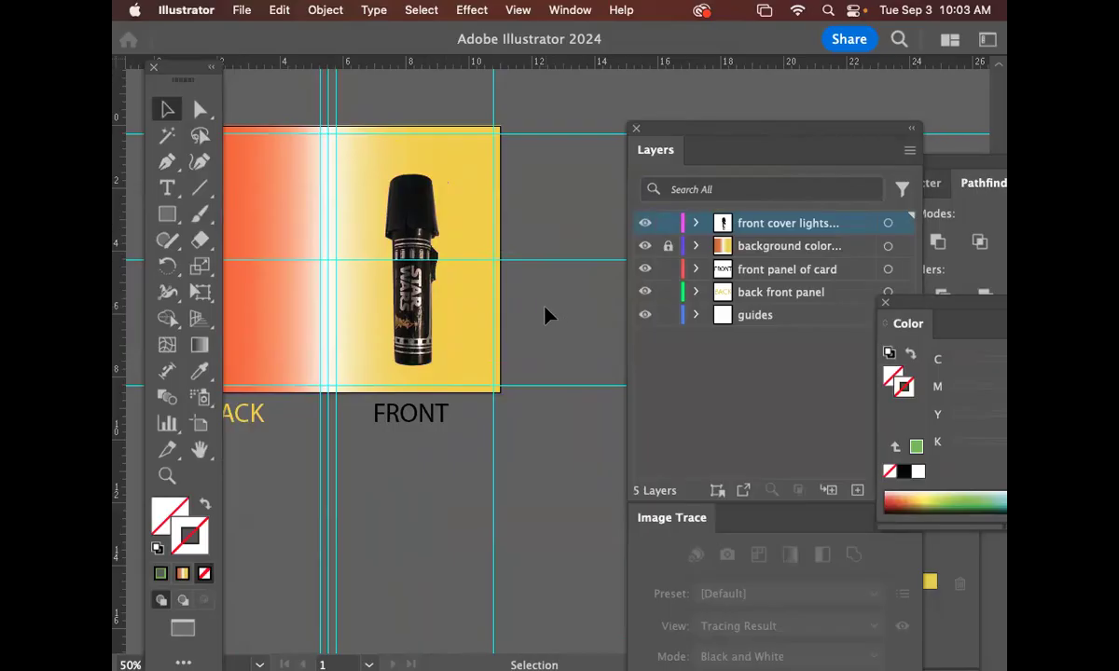
Apply a Drop Shadow to the handle: Multiply, 75% opacity, 0.0972 in X and Y offsets, 0.0694 in blur, black.
left_click(411, 271)
left_click(471, 9)
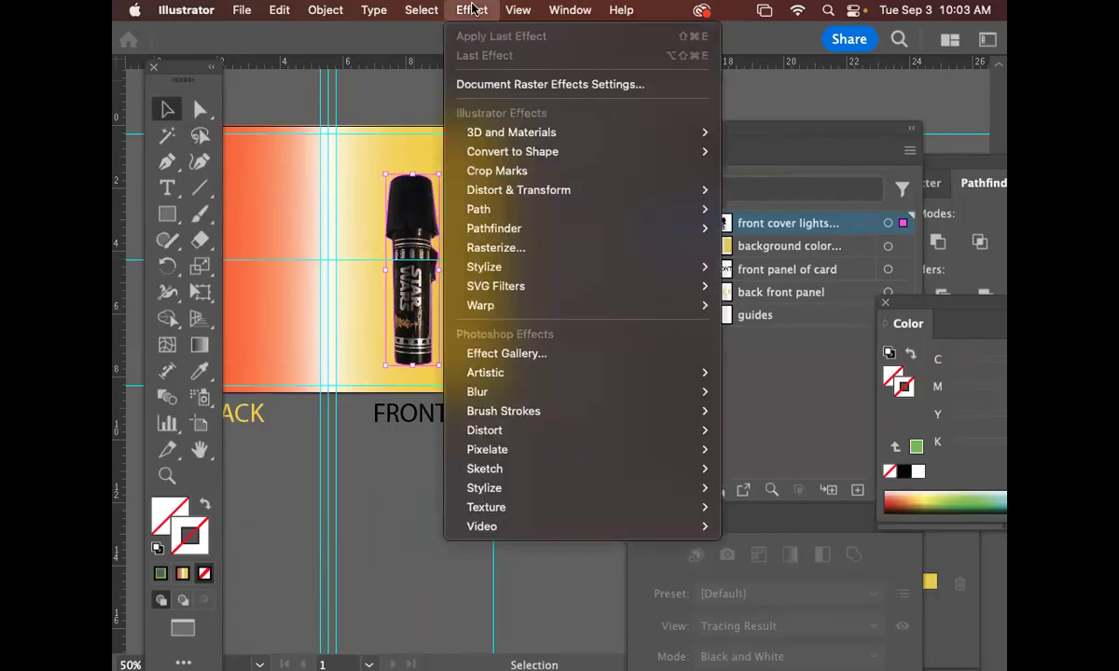
mouse_move(500, 206)
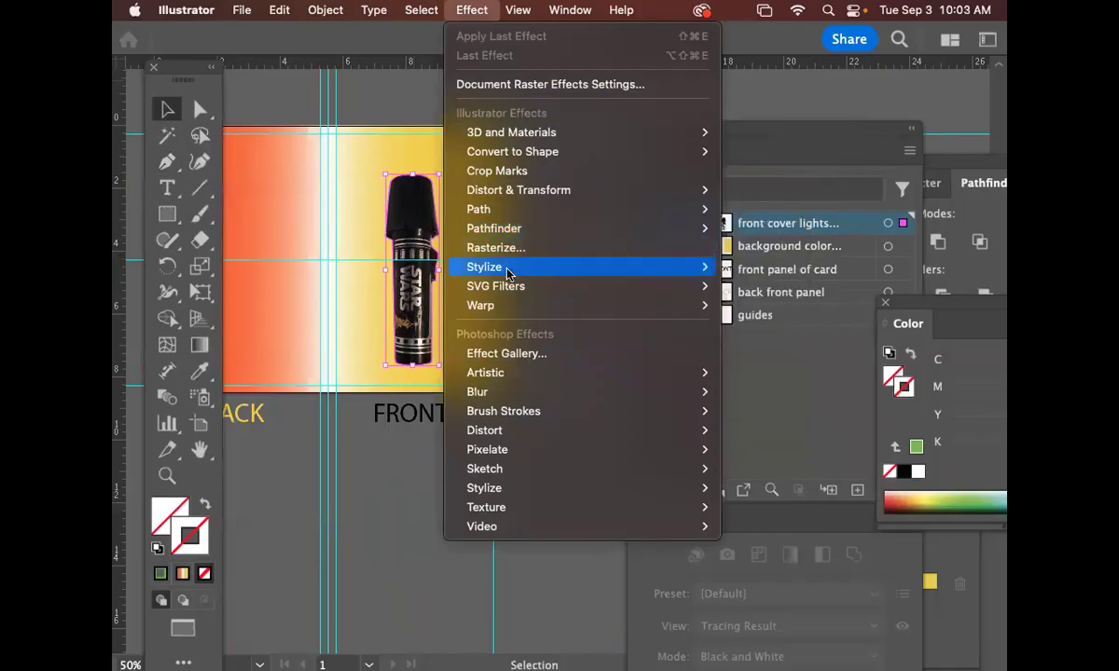
mouse_move(506, 270)
left_click(738, 266)
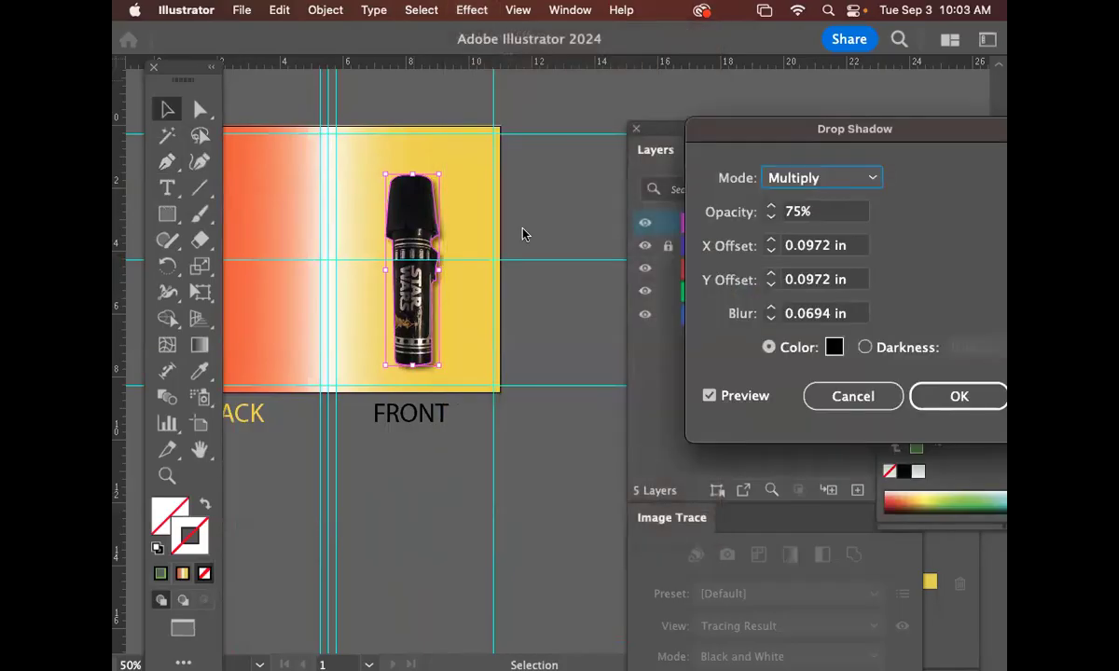
left_click(937, 395)
left_click(546, 342)
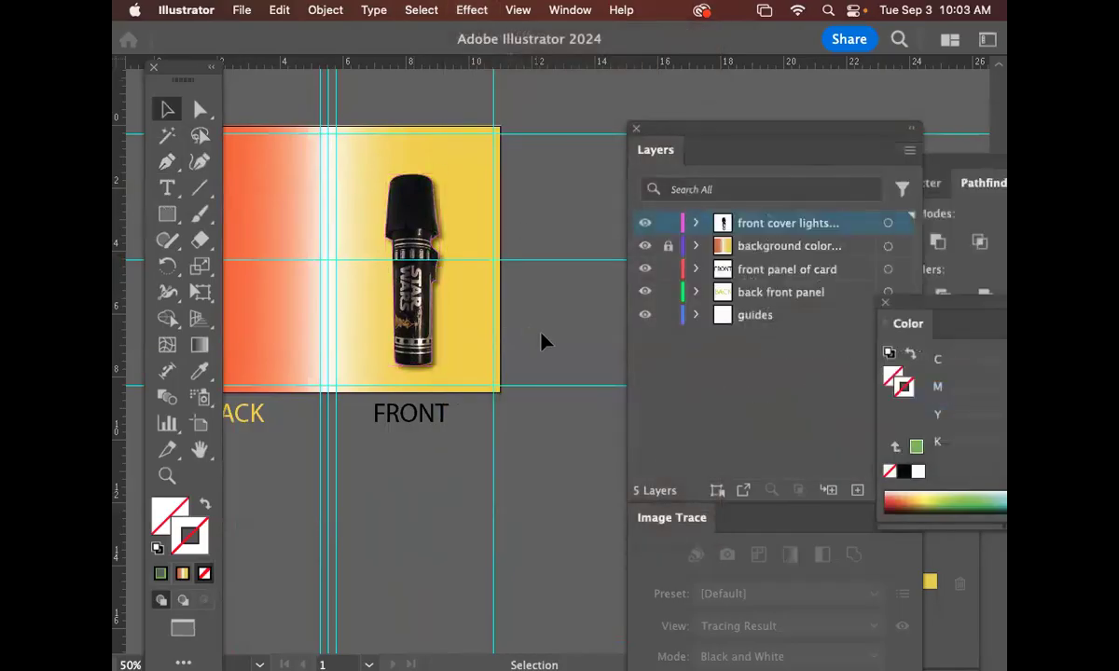
Examine the drop shadow around the handle up close and its overall look on the front panel.
key("super+equal")
key("super+equal")
left_click_drag(412, 314, 527, 379)
mouse_move(515, 332)
left_mouse_down()
mouse_move(548, 401)
mouse_move(530, 448)
mouse_move(494, 437)
mouse_move(500, 446)
left_mouse_up()
key("super+minus")
key("super+minus")
left_click_drag(563, 419, 521, 345)
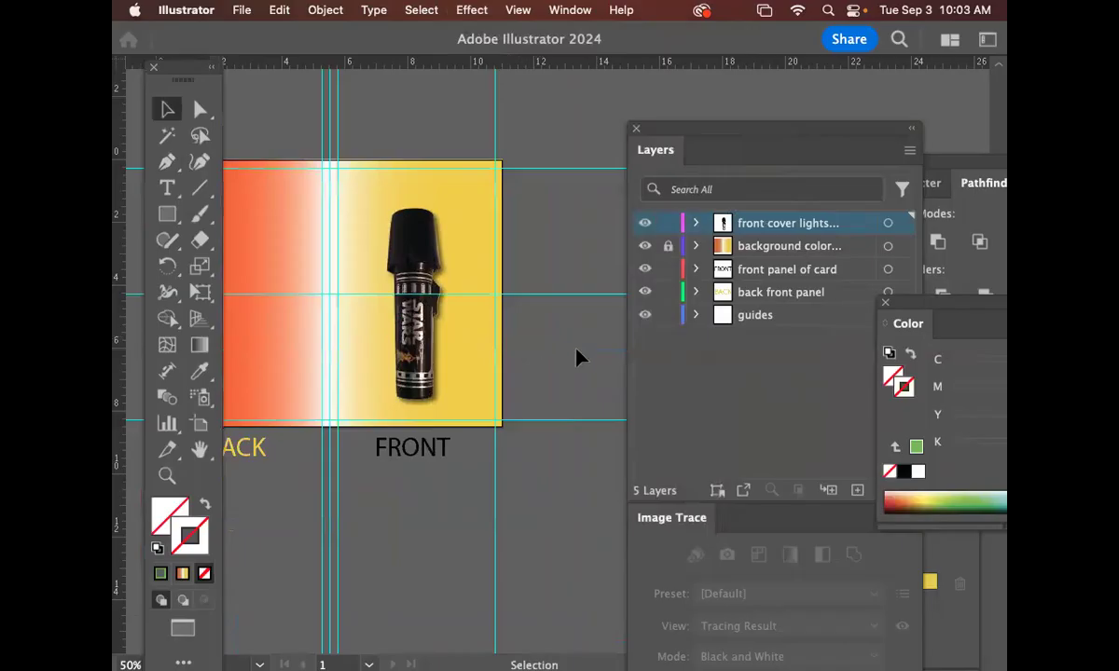
left_click(415, 331)
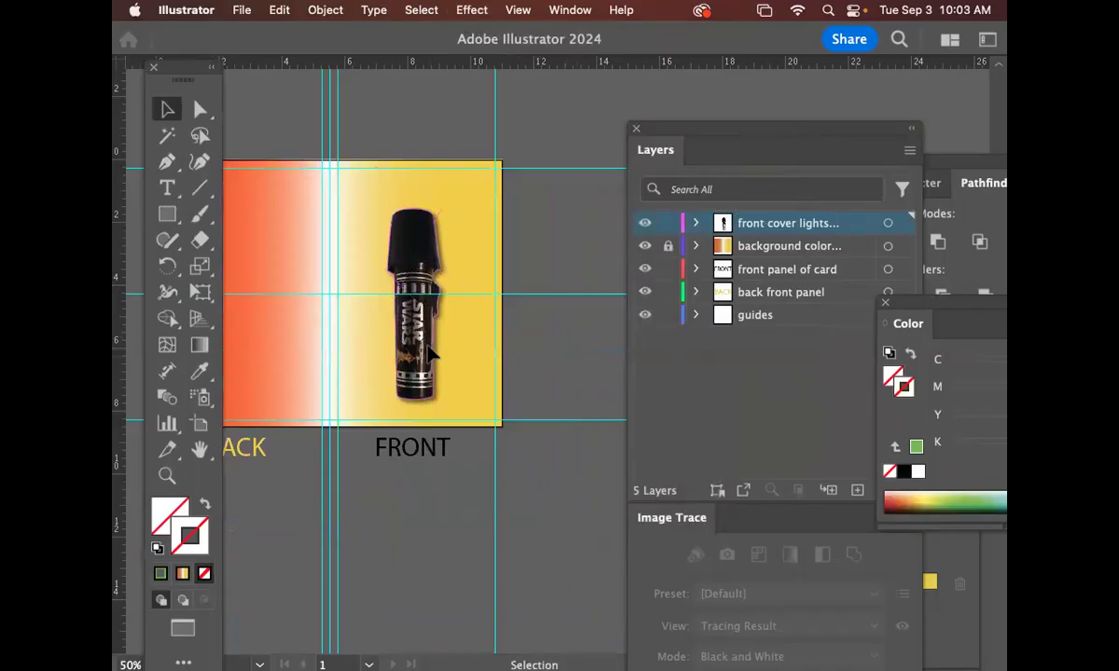
mouse_move(441, 208)
left_mouse_down()
mouse_move(434, 215)
mouse_move(441, 208)
left_mouse_up()
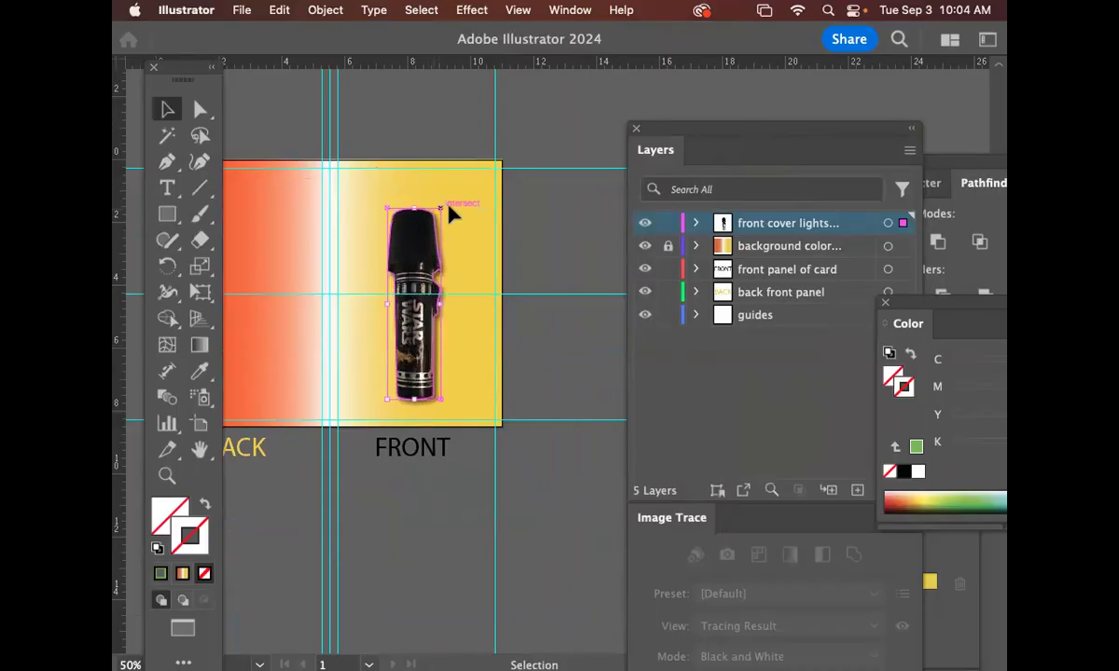
Add a new layer named "front text" and shift the handle slightly down to leave room above it.
left_click(909, 154)
left_click(893, 156)
type("front te")
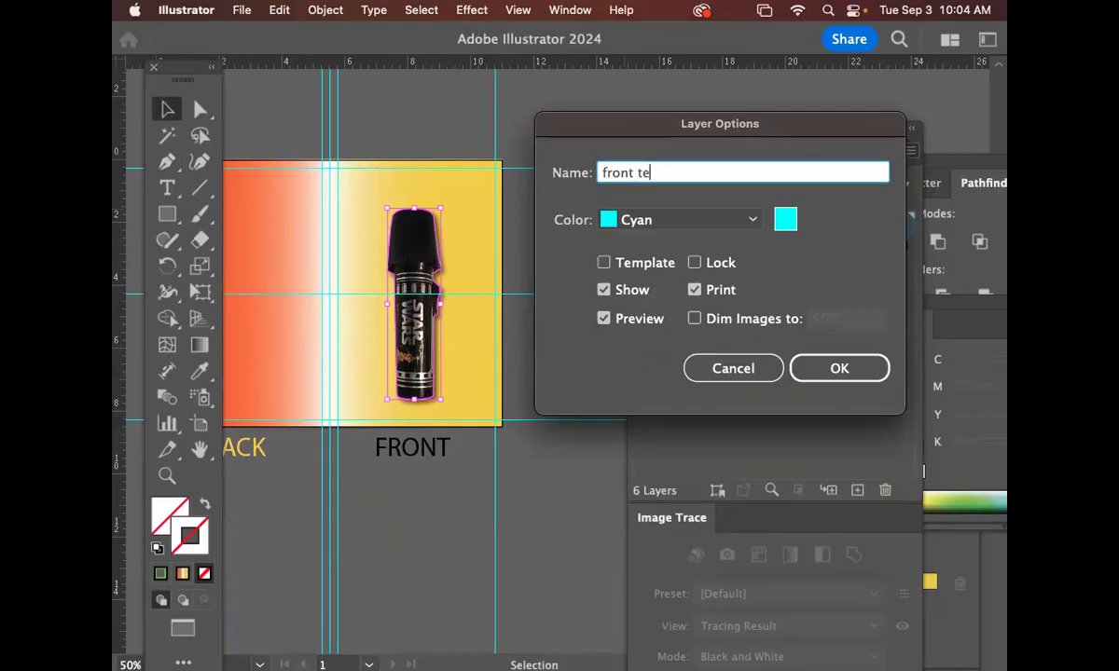
type("xt")
key("Return")
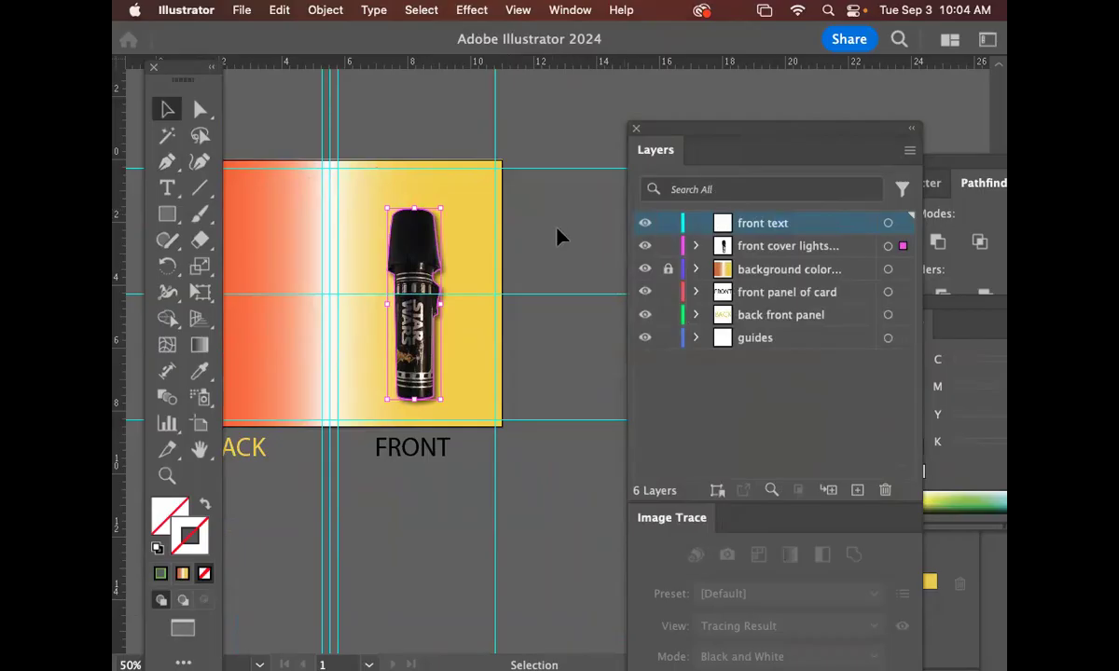
left_click_drag(415, 240, 425, 265)
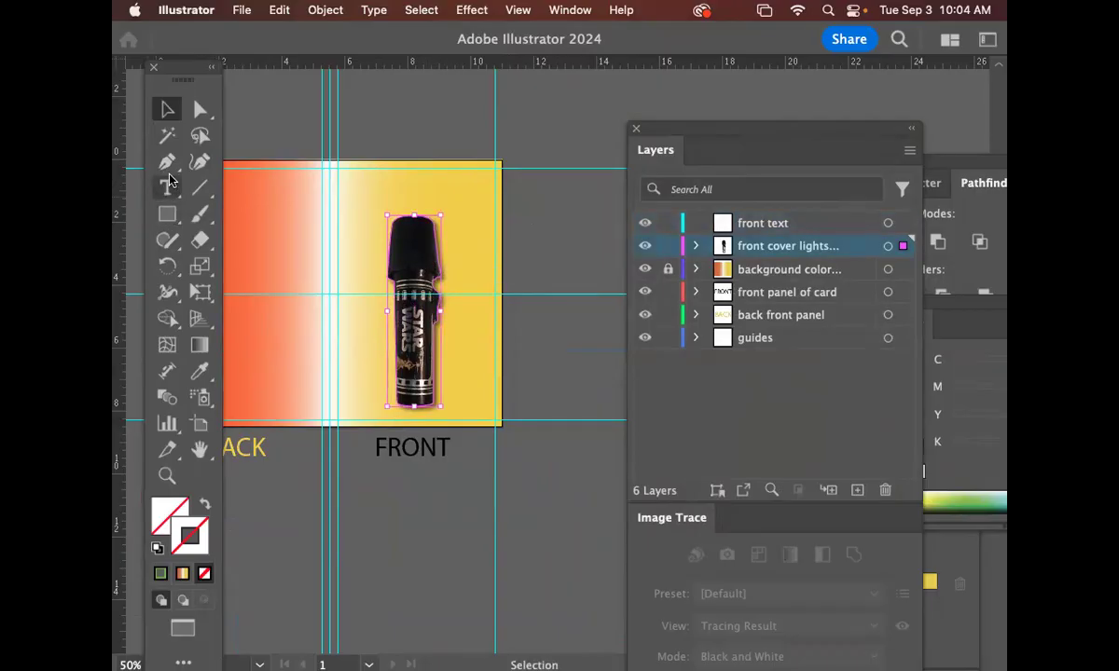
Add the text "May the...." on the front text layer, enlarge it, and place it above the handle.
left_click(168, 186)
left_click(833, 224)
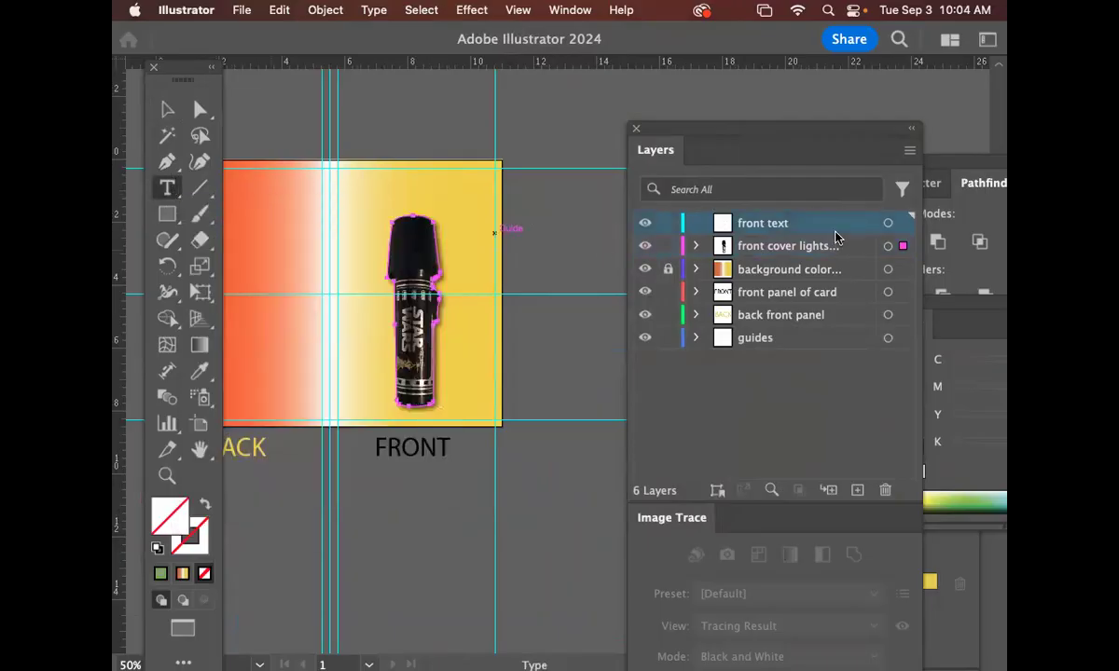
left_click_drag(522, 188, 437, 177)
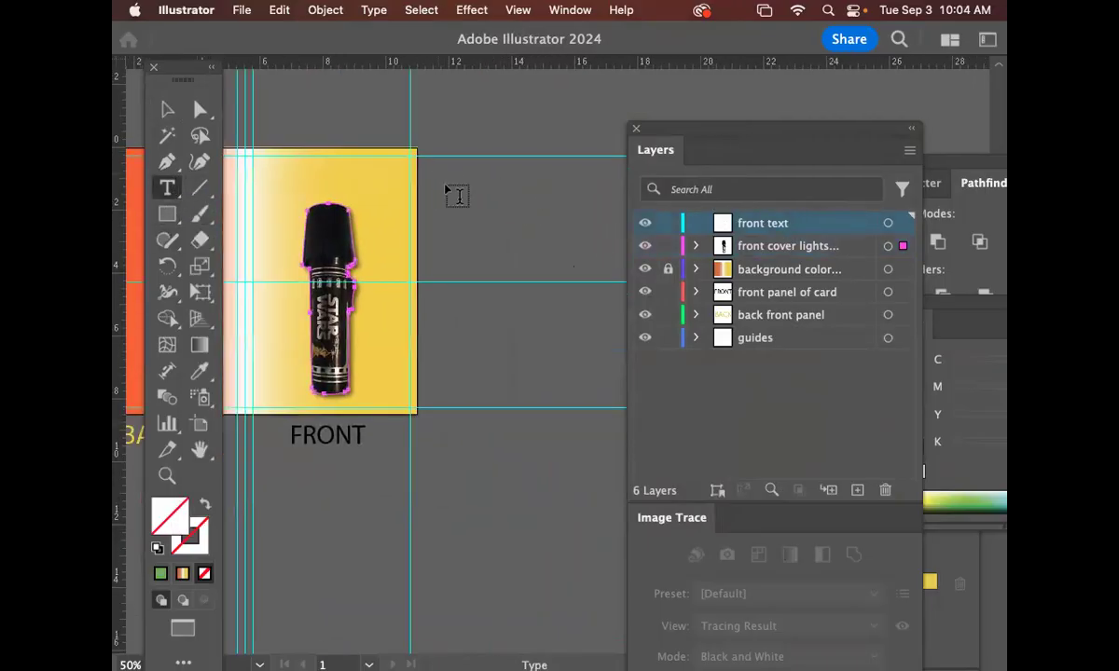
left_click(466, 189)
type("MA")
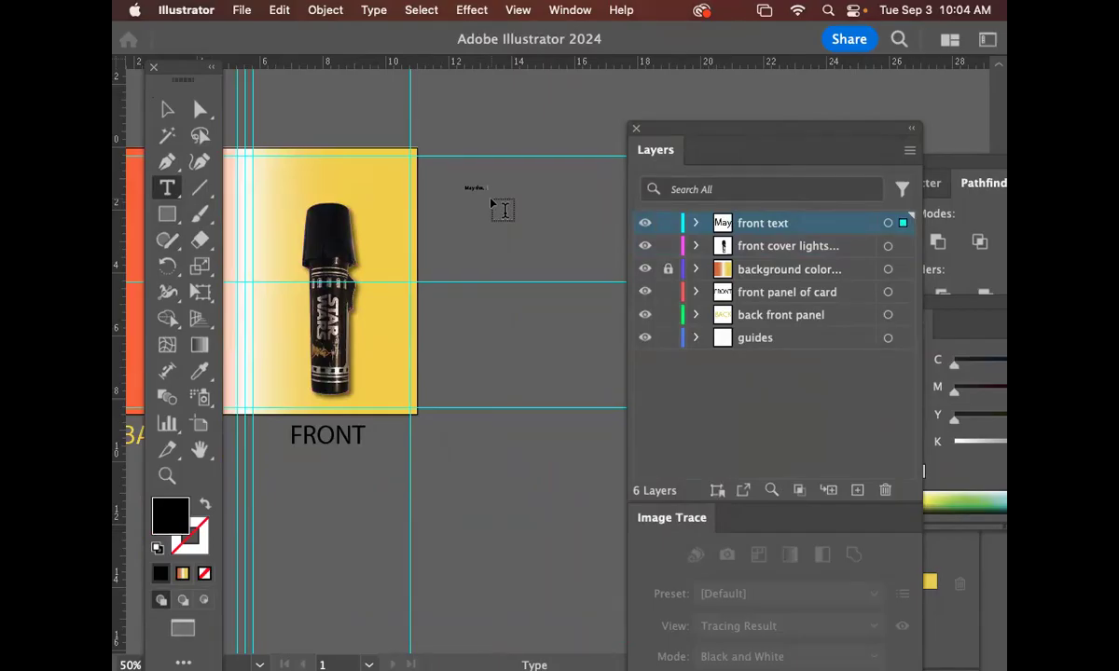
key("Escape")
left_click_drag(486, 194, 361, 190)
Set the title's font to Distant Galaxy and scale it down to fit the front panel's width.
key("super+t")
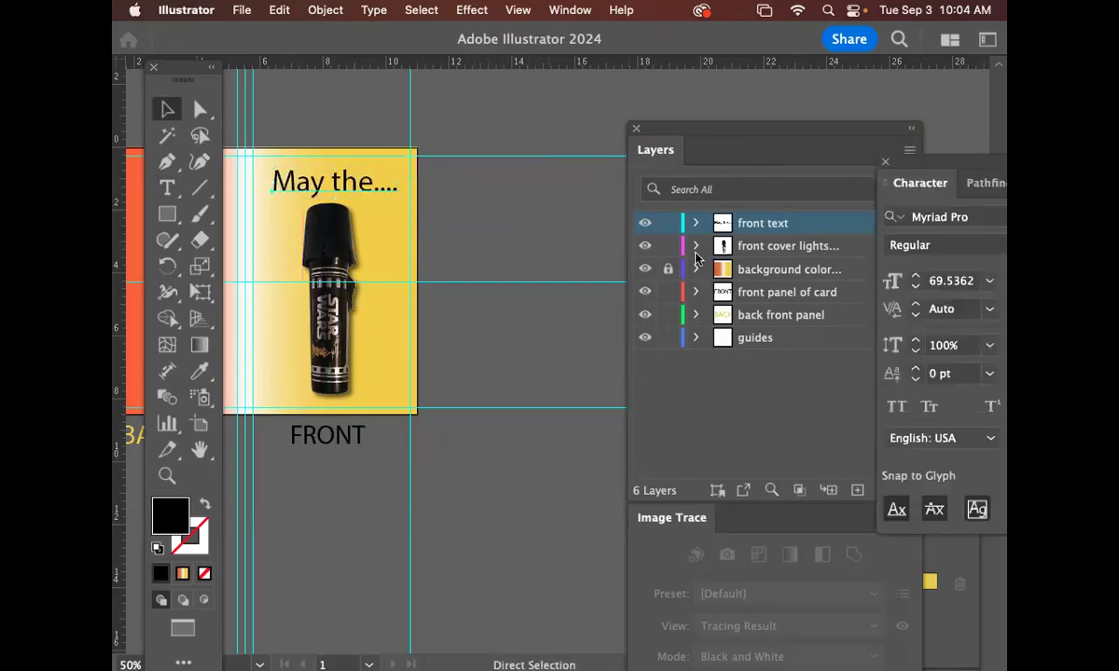
left_click_drag(969, 174, 605, 230)
left_click(636, 279)
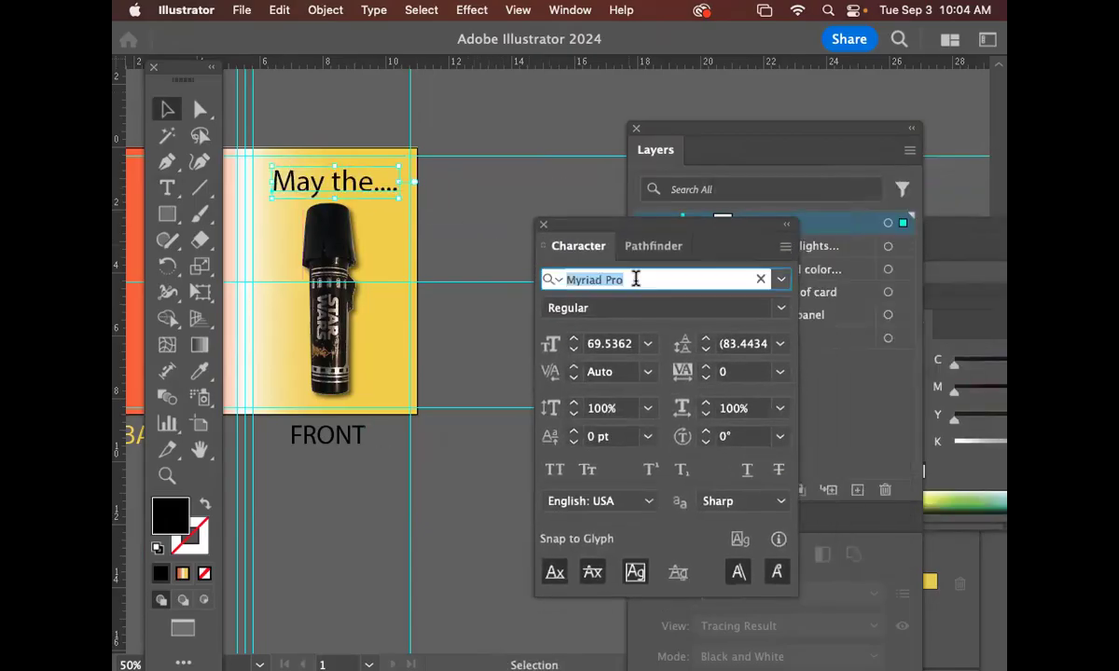
type("dist")
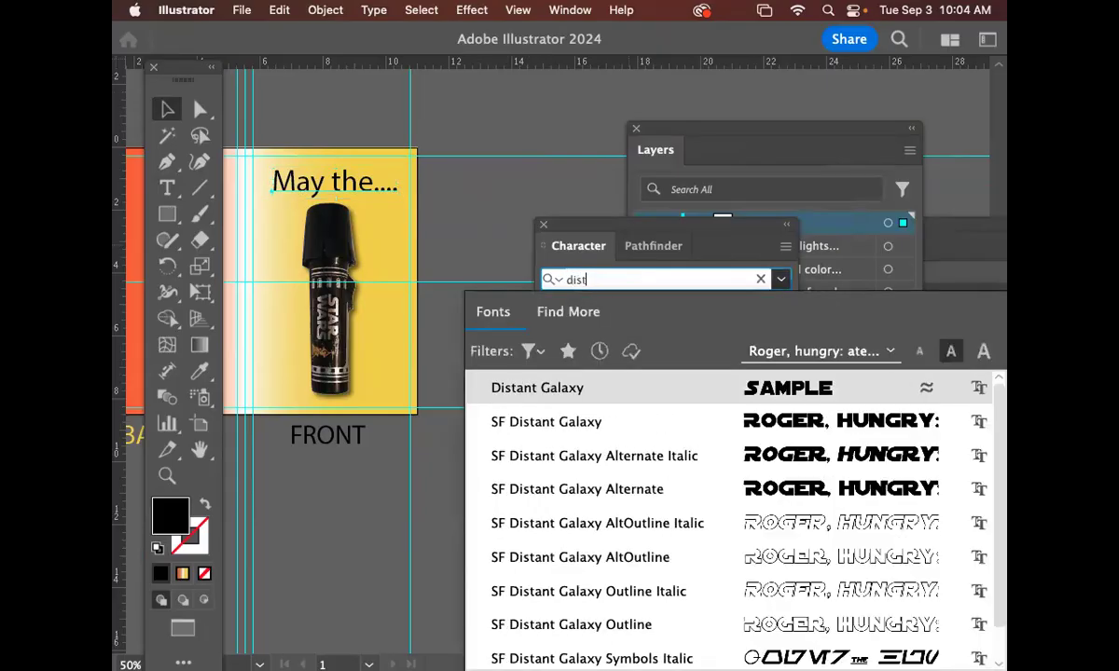
key("Return")
left_click_drag(455, 207, 410, 159)
Move the Character settings clear of the artwork and nudge the title's position above the handle.
left_click(541, 170)
left_click_drag(564, 223, 743, 371)
key("super+plus")
key("super+plus")
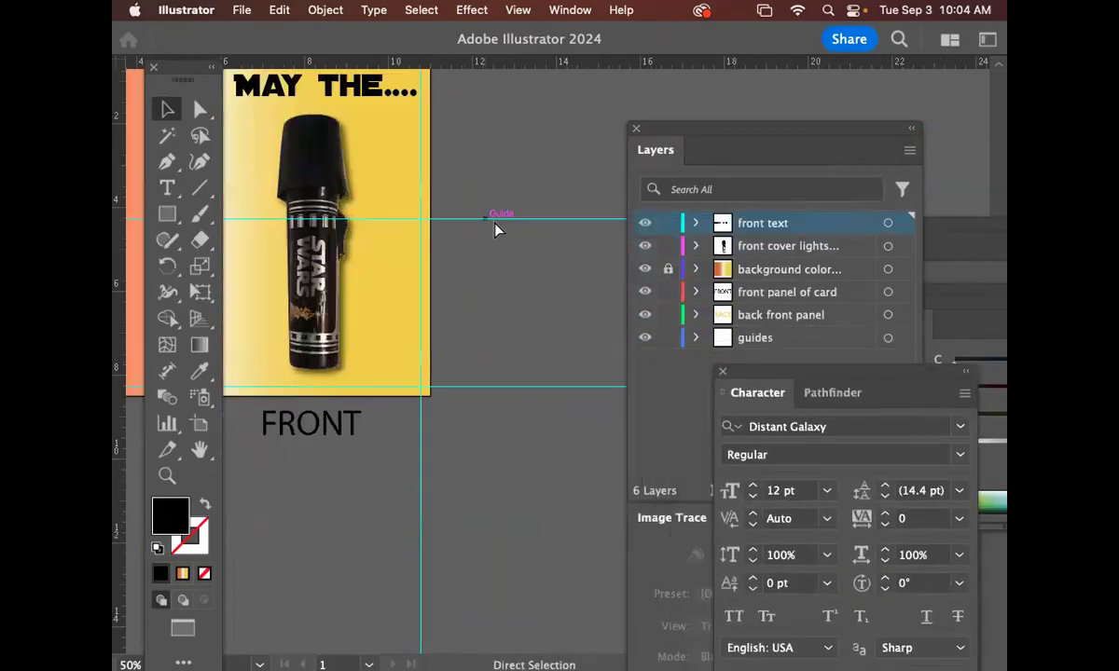
left_click_drag(401, 135, 597, 368)
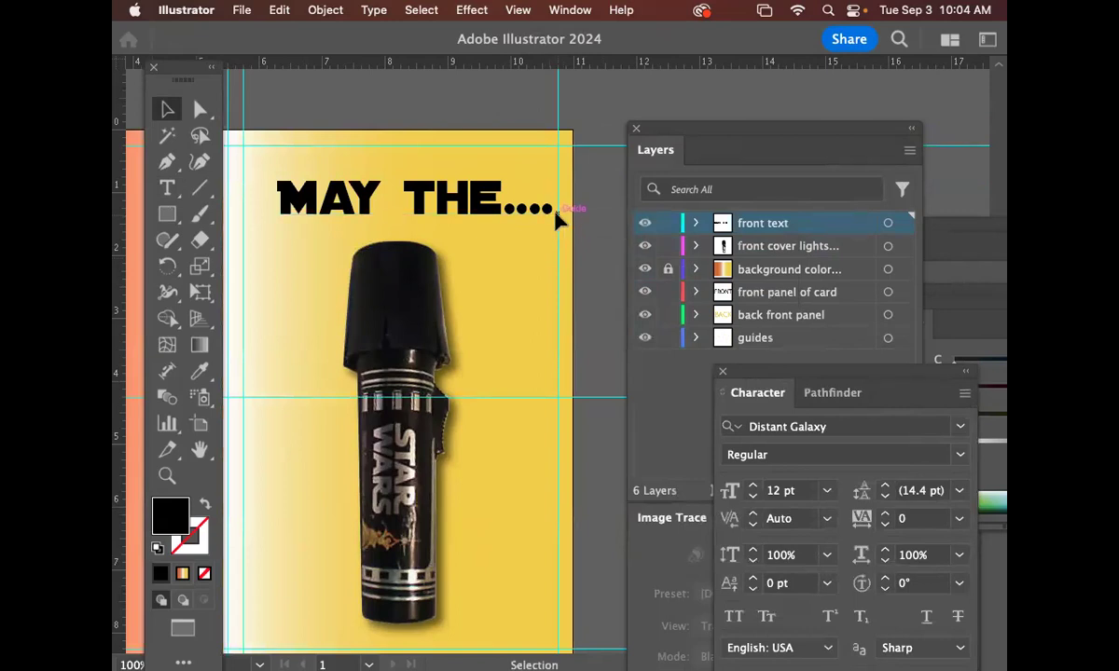
mouse_move(521, 217)
left_mouse_down()
mouse_move(538, 213)
mouse_move(522, 224)
left_mouse_up()
key("super+minus")
key("super+minus")
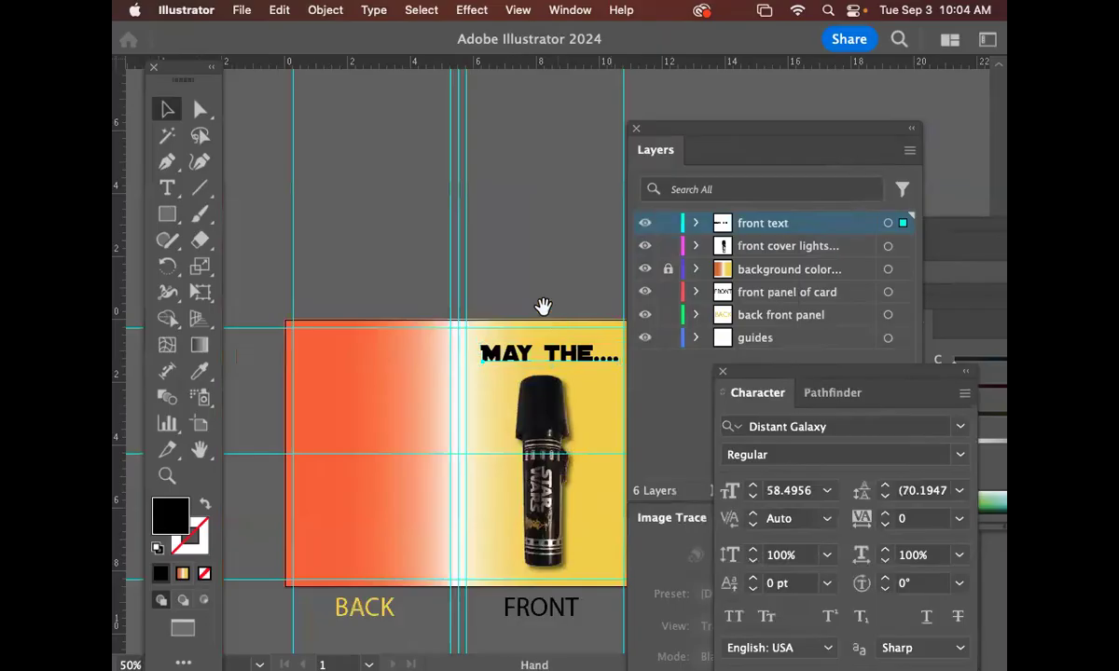
Duplicate the "MAY THE...." title directly above the front panel.
left_click_drag(544, 308, 473, 205)
left_click_drag(559, 255, 291, 131)
left_click(580, 275)
Delete "MAY" from the duplicated title and move the remaining text over the handle's lower end.
key("t")
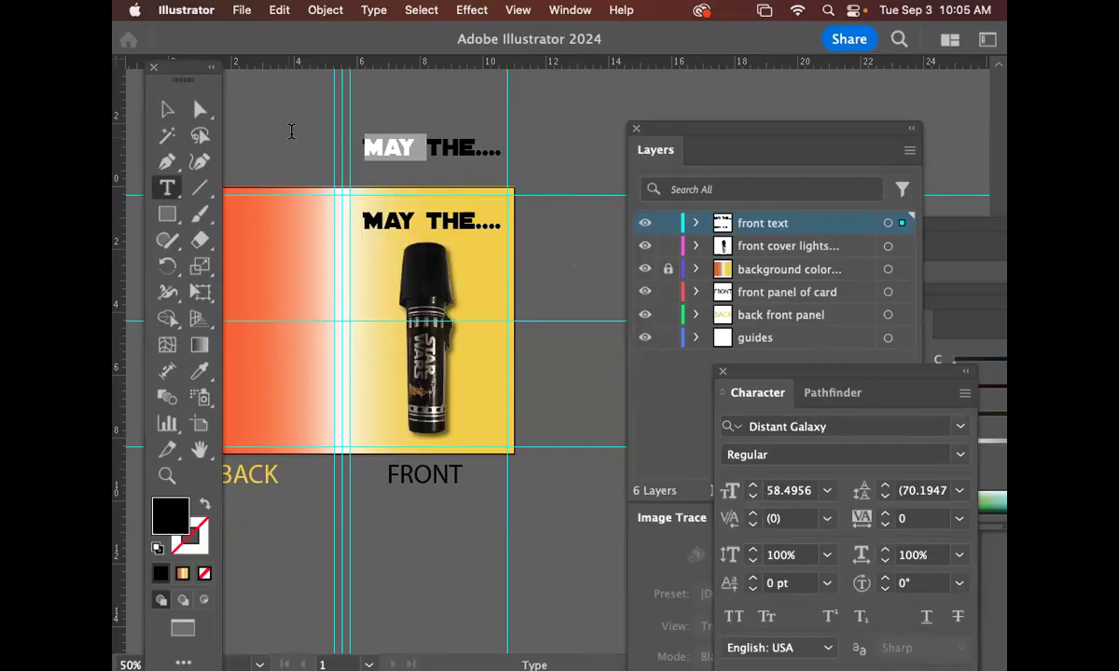
key("BackSpace")
key("Escape")
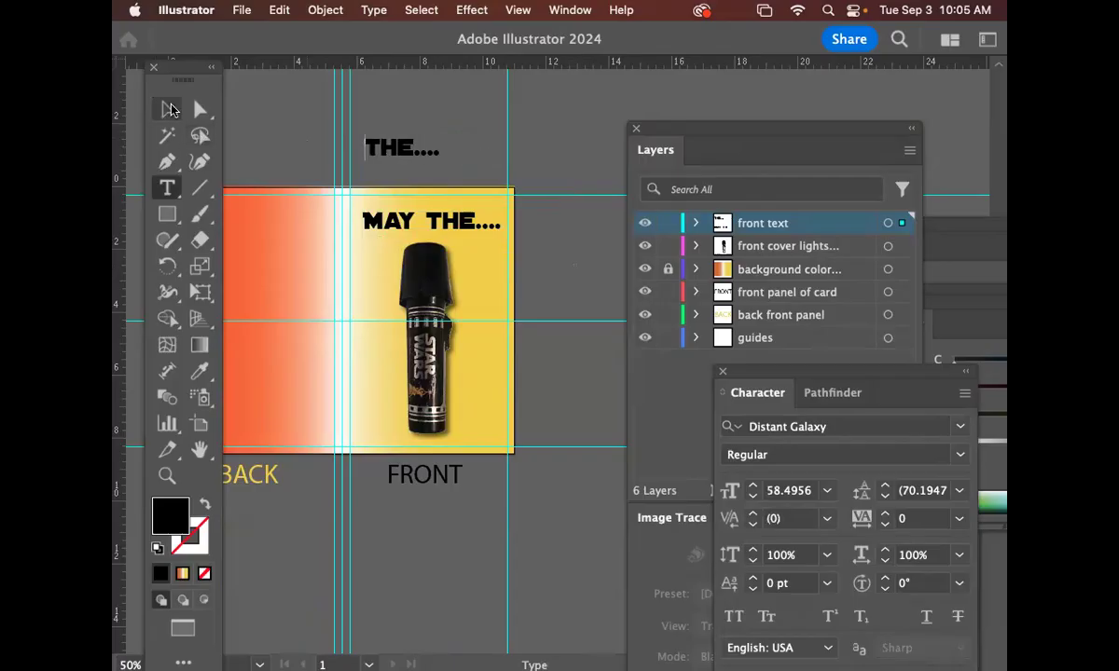
left_click_drag(412, 147, 467, 424)
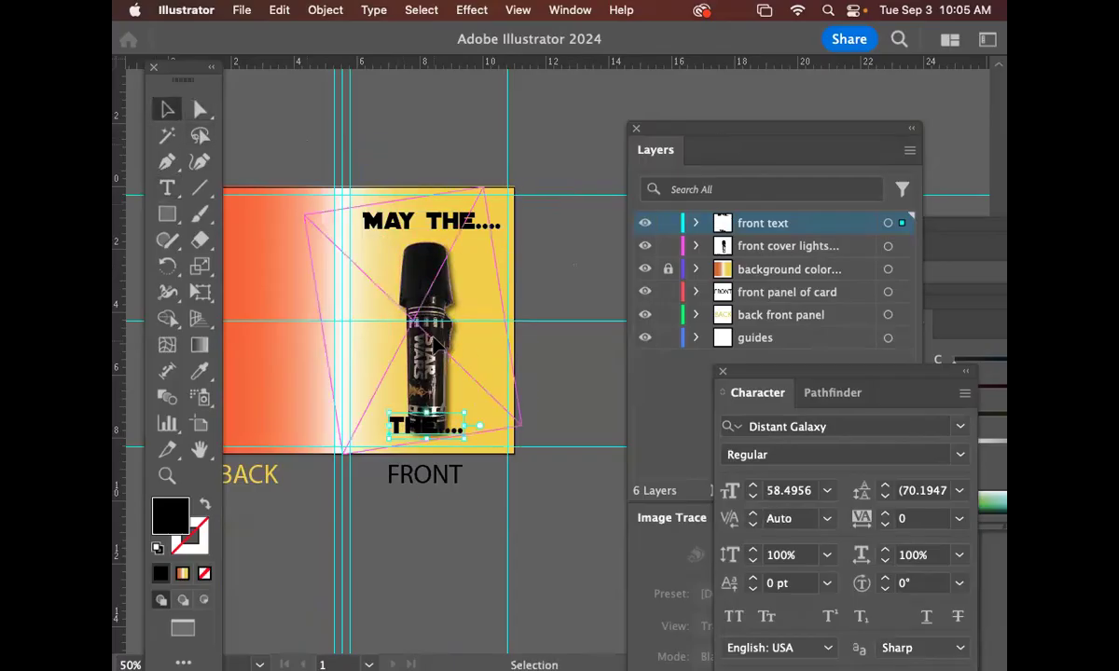
Scale down the lightsaber handle and place it between the upper title and the lower "THE...." text.
left_click(427, 282)
left_click_drag(453, 242, 448, 254)
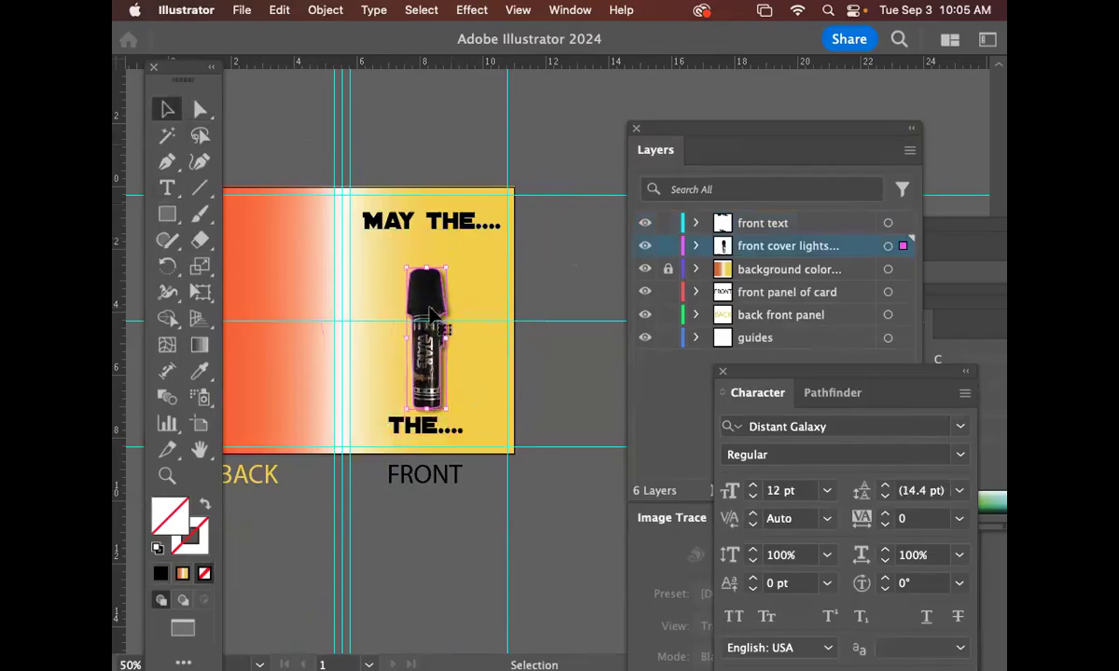
left_click_drag(432, 331, 428, 313)
Delete "THE...." from the upper title and move the remaining "MAY" centrally above the handle.
double_click(459, 220)
left_click_drag(419, 221, 538, 237)
key("BackSpace")
key("Escape")
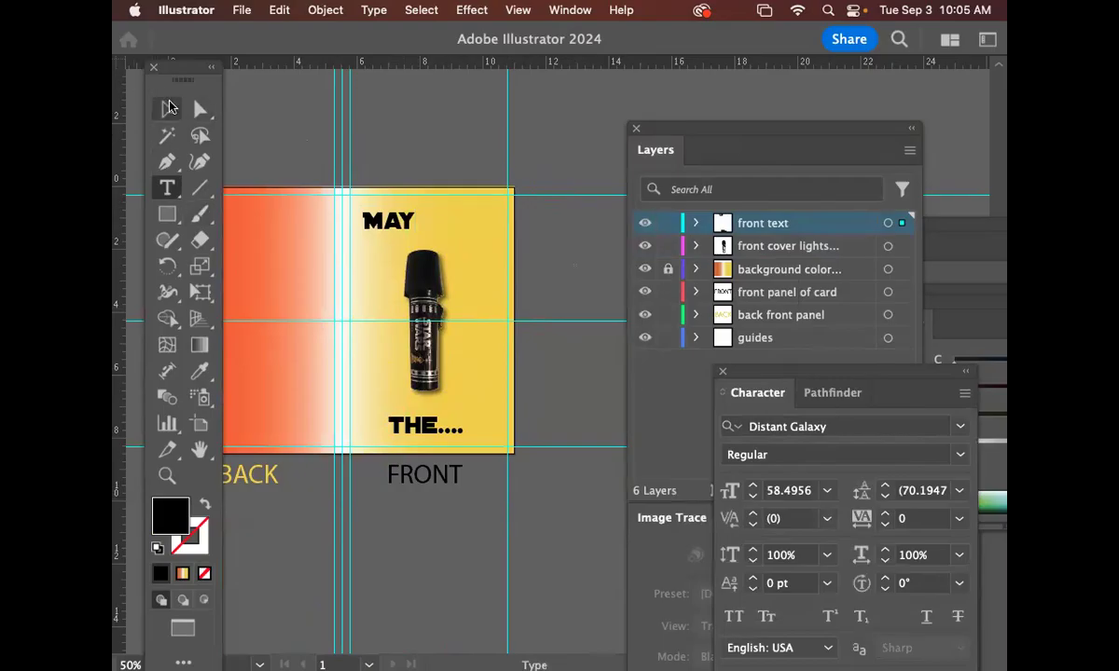
left_click_drag(403, 230, 438, 234)
right_click(532, 257)
left_click(549, 238)
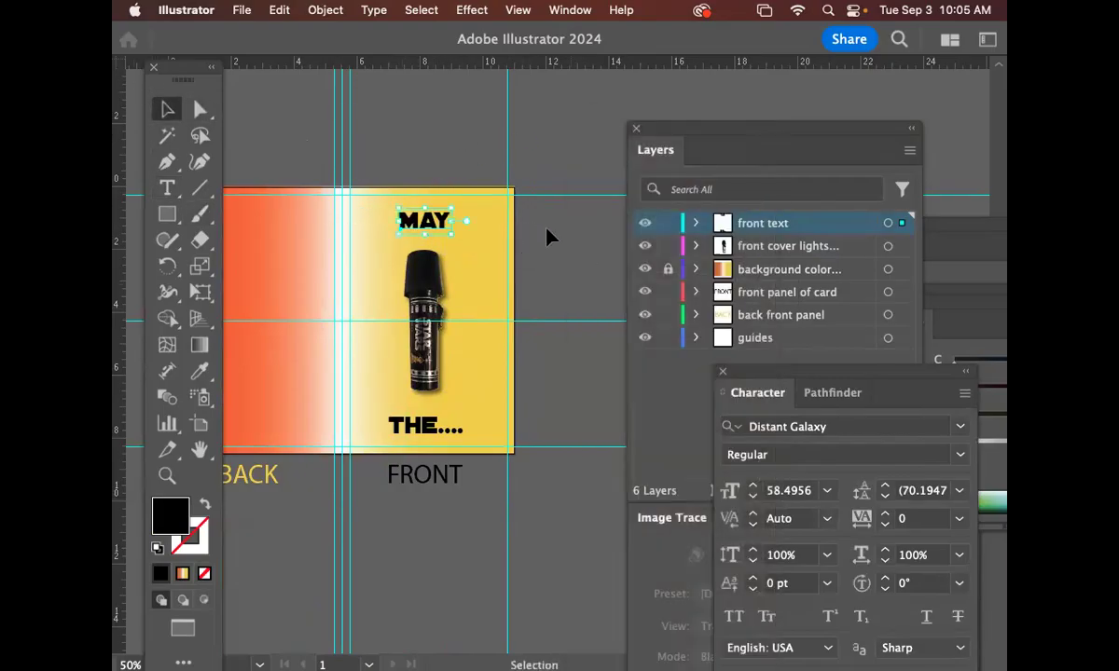
left_click(575, 263)
Create a new layer named "front texture" above the front text layer.
left_click(906, 150)
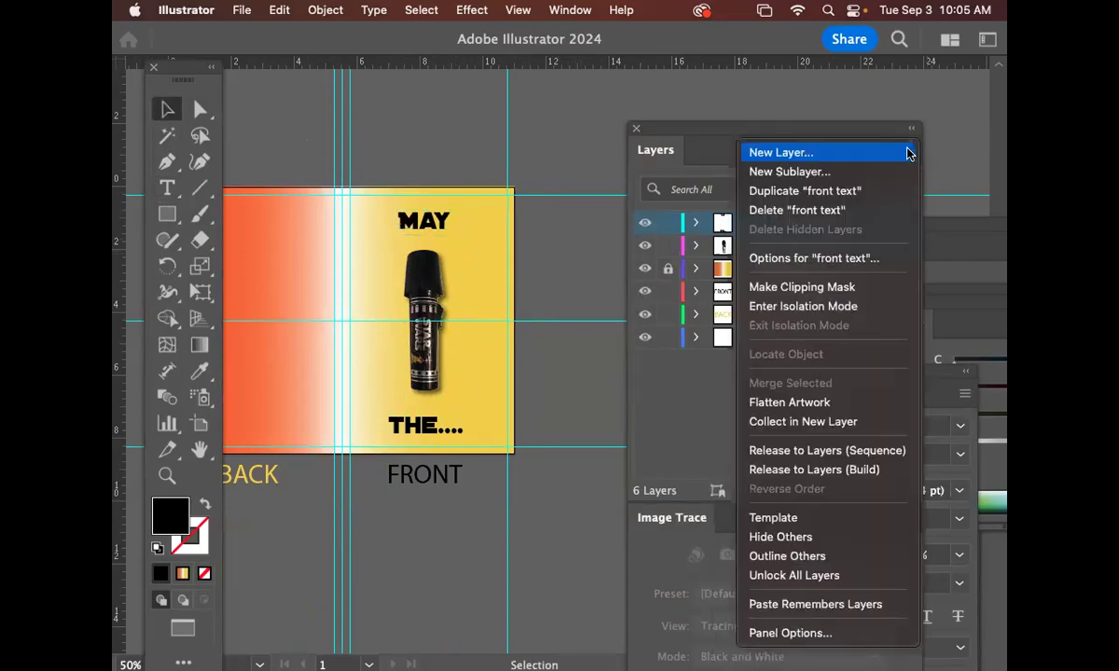
left_click(898, 155)
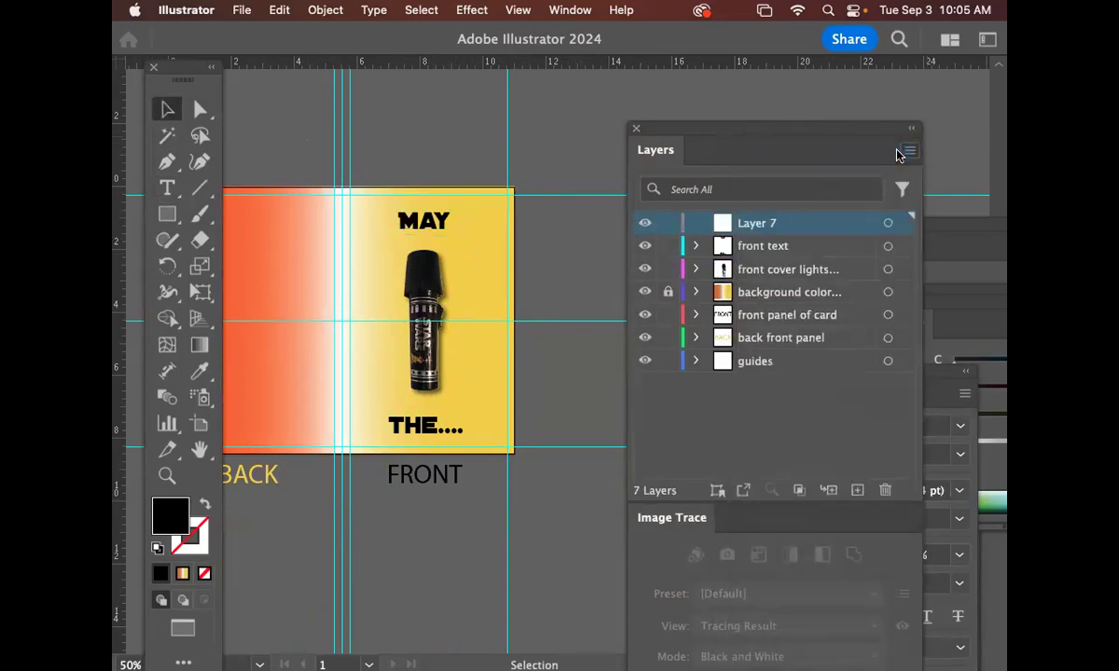
type("front")
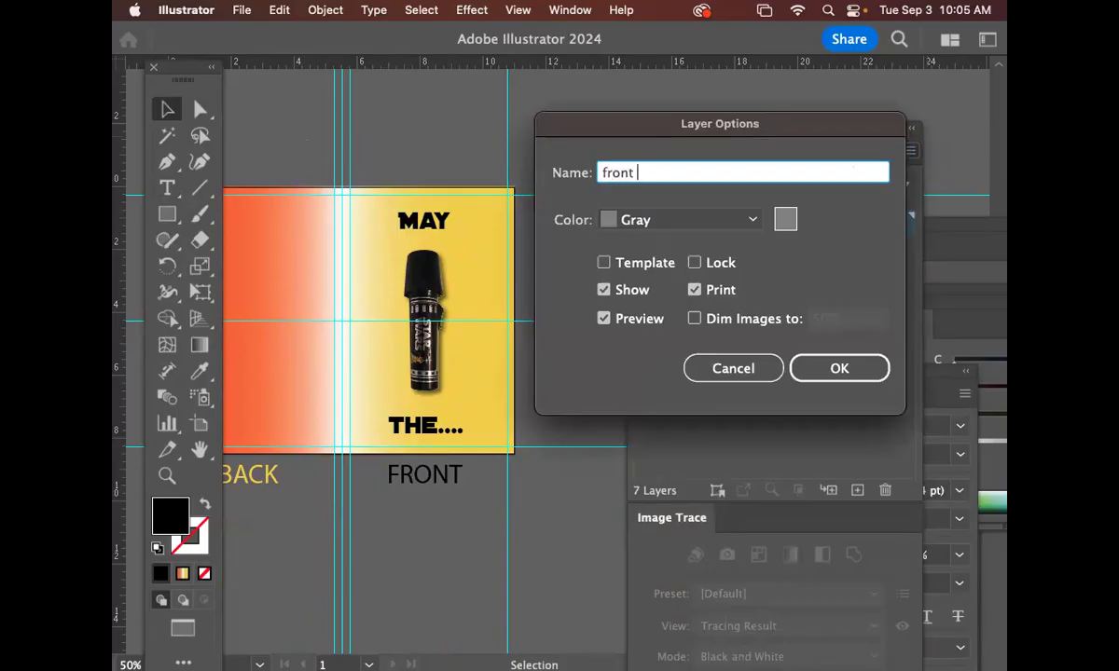
type(" texture")
key("Return")
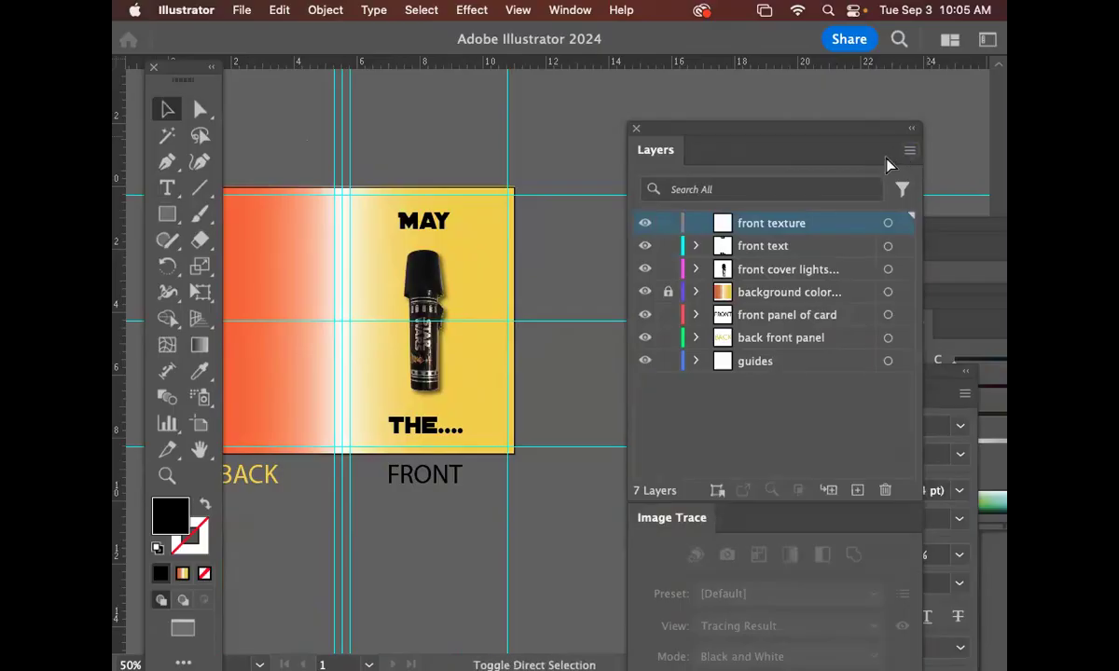
Search the computer for "texture" and place wildtextures-dark_rusty_metal-720x940.jpg so that it covers the whole front panel.
key("super+shift+p")
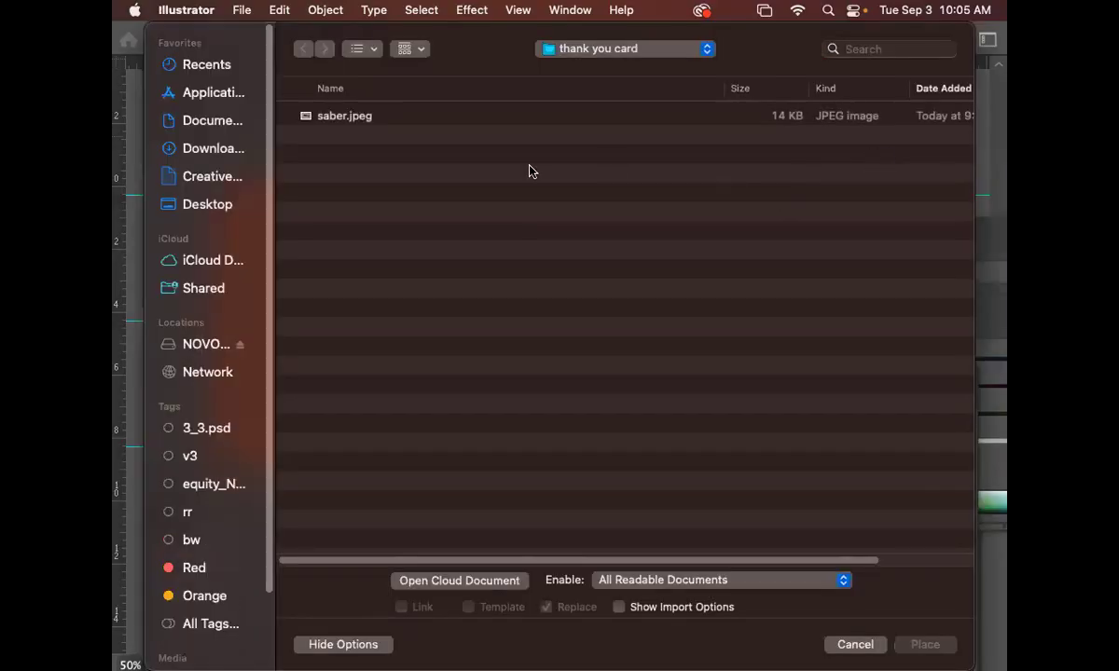
left_click(891, 47)
type("texture")
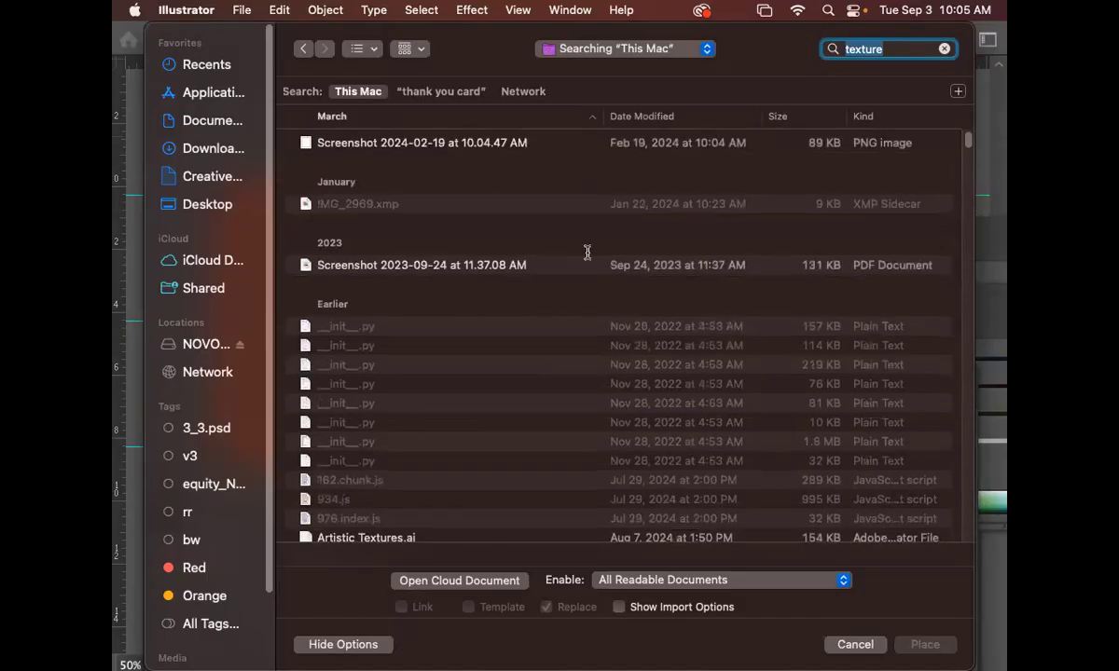
scroll(588, 250, "down", 10)
scroll(588, 250, "down", 10)
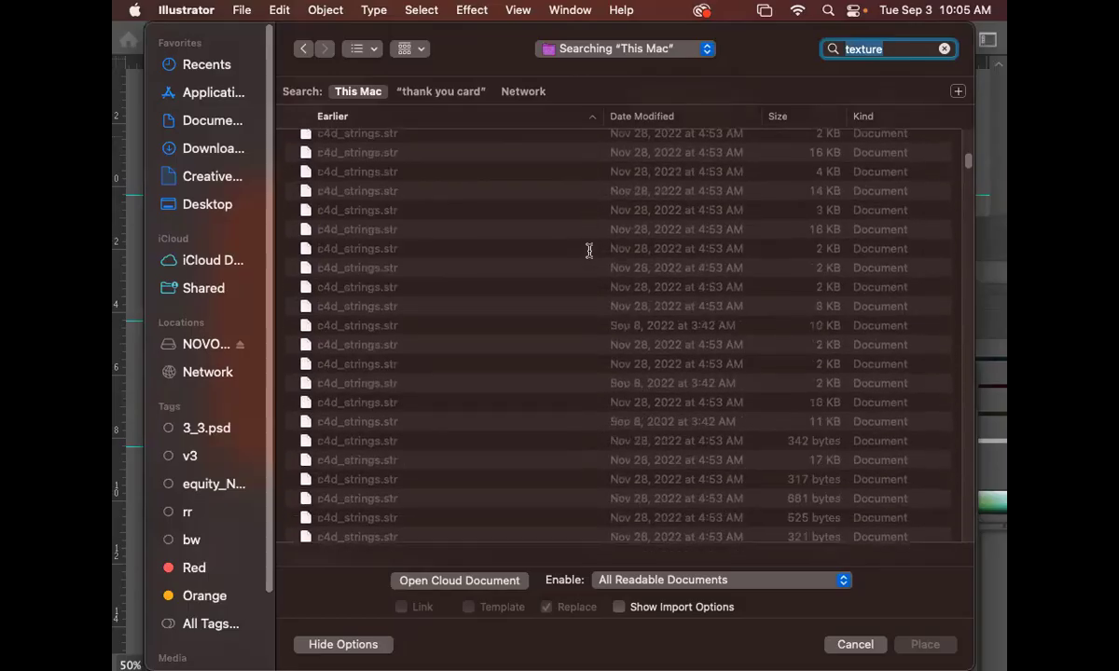
scroll(587, 252, "down", 15)
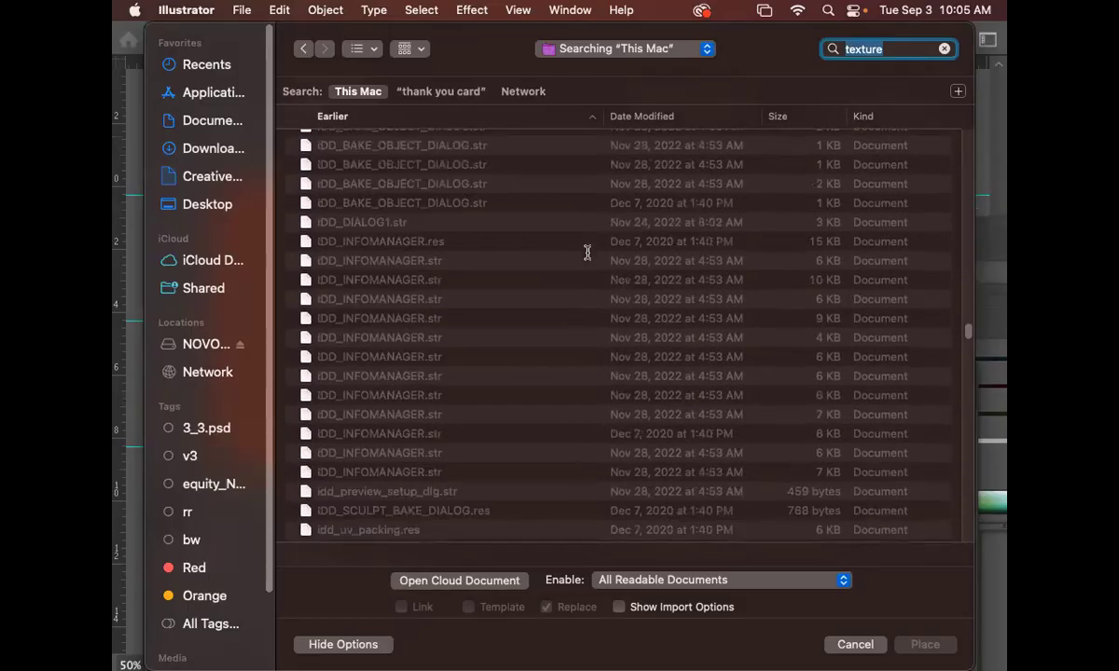
scroll(587, 252, "up", 10)
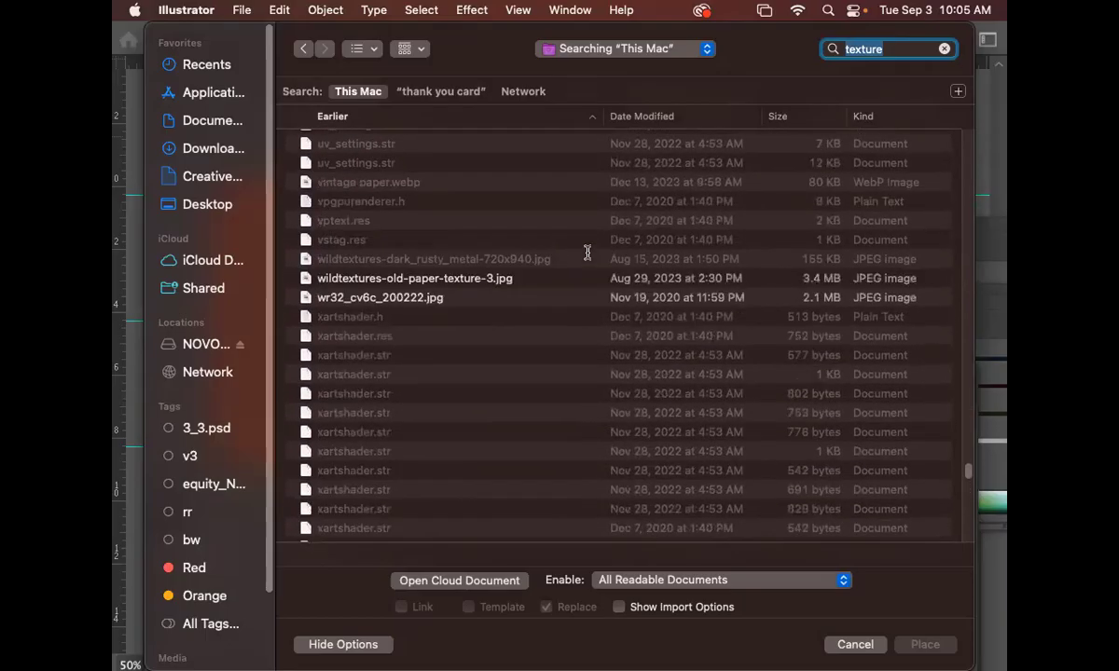
scroll(588, 252, "down", 5)
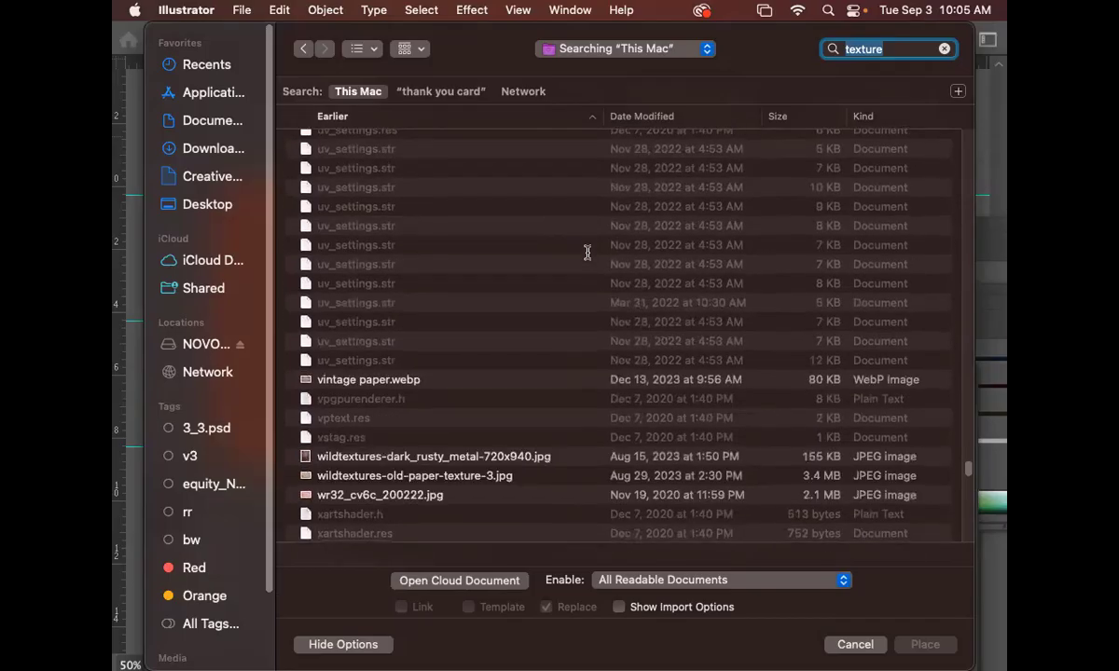
left_click(464, 457)
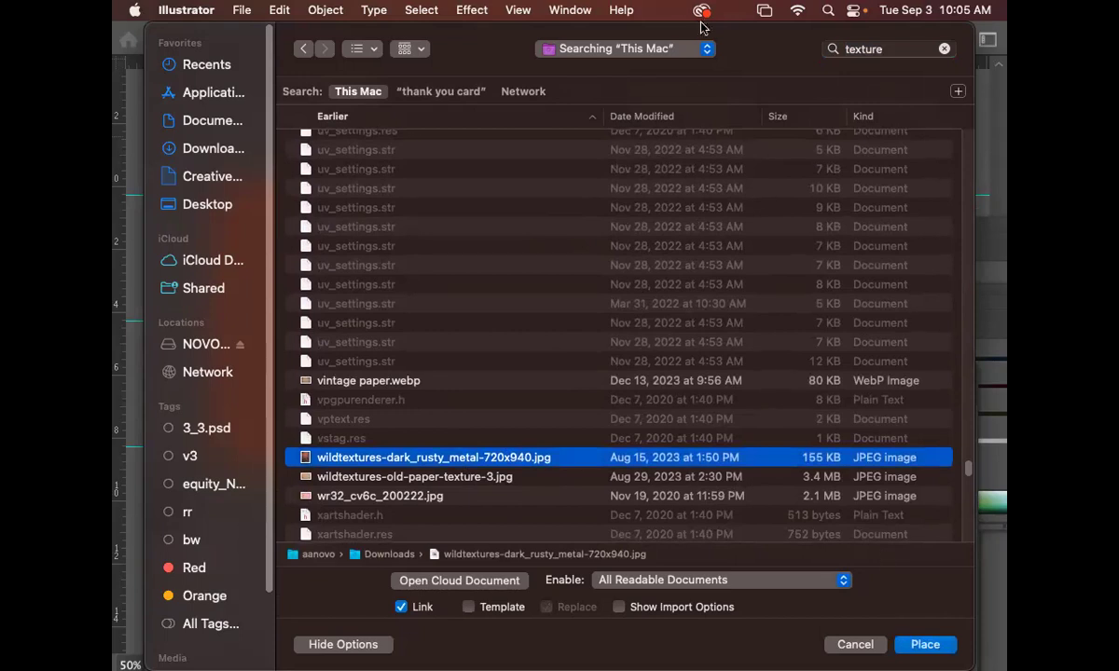
left_click_drag(751, 58, 626, 57)
left_click(799, 644)
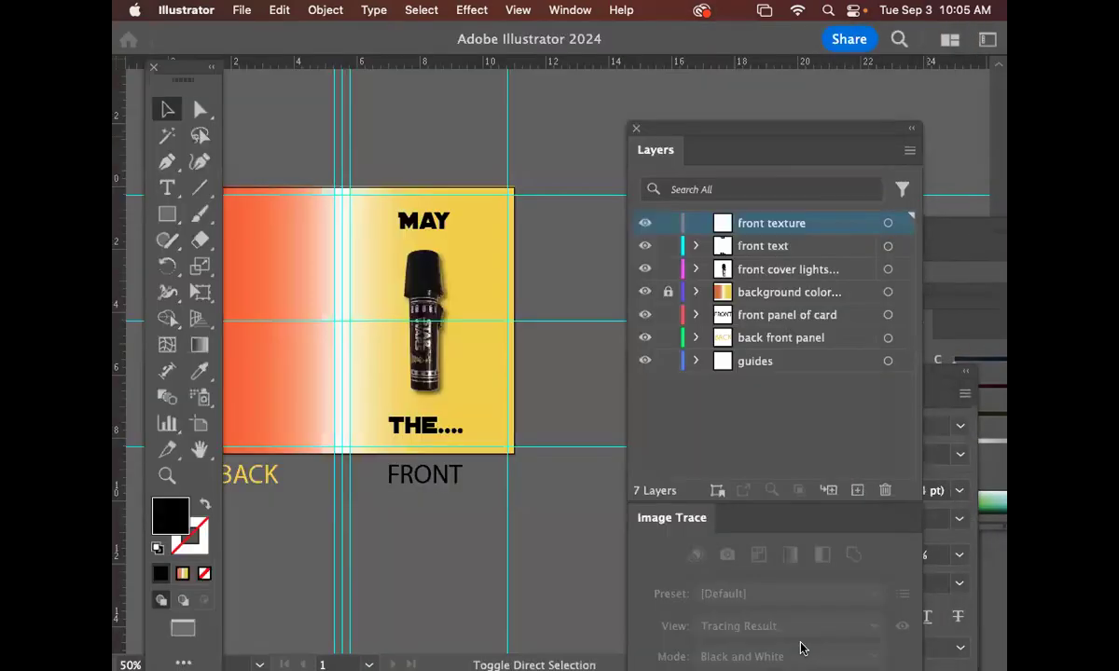
left_click_drag(345, 170, 578, 554)
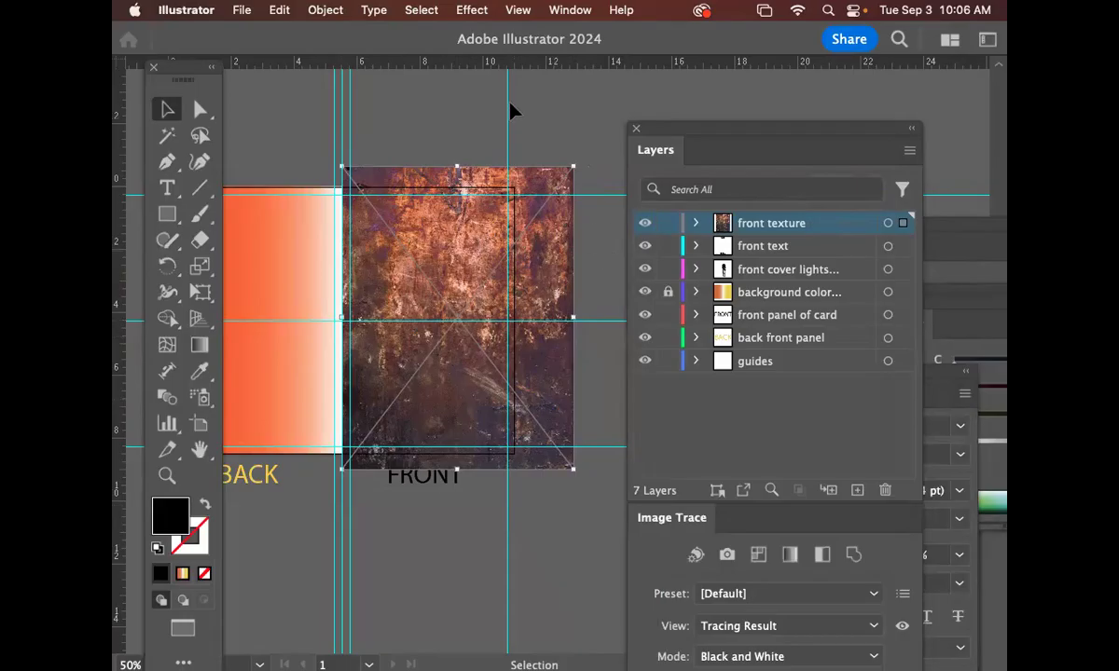
Bring up the Transparency settings and position them beside the placed rusty metal texture.
left_click(552, 10)
mouse_move(598, 658)
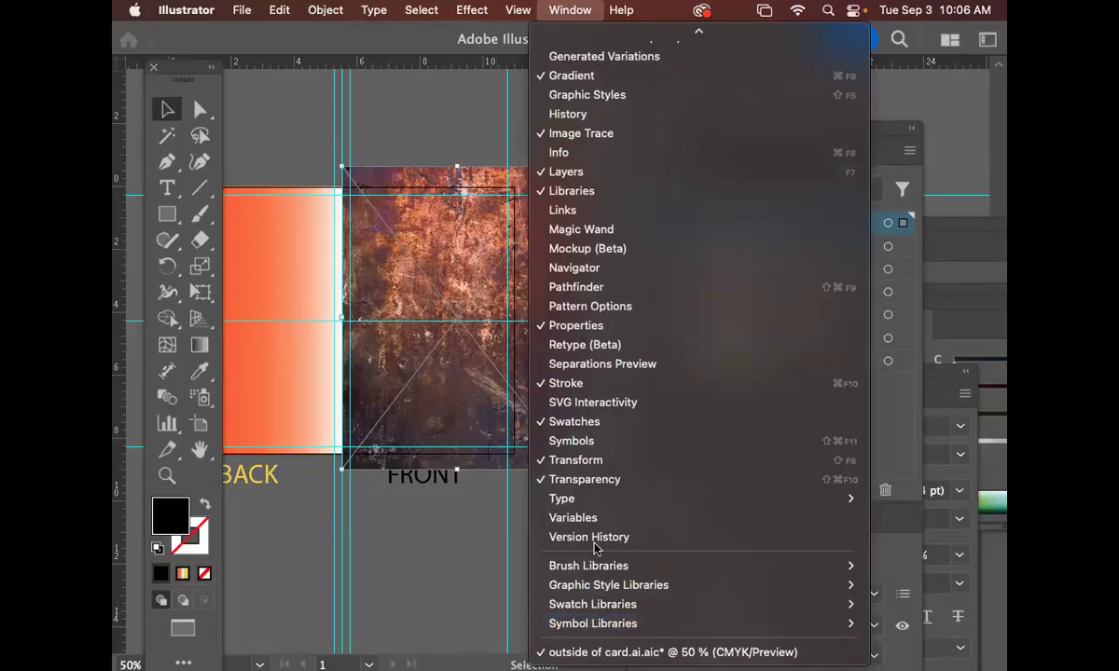
left_click(584, 479)
left_click_drag(868, 335, 724, 300)
Try the Multiply, Overlay, Difference and Exclusion blend modes on the rusty metal texture.
left_click(790, 346)
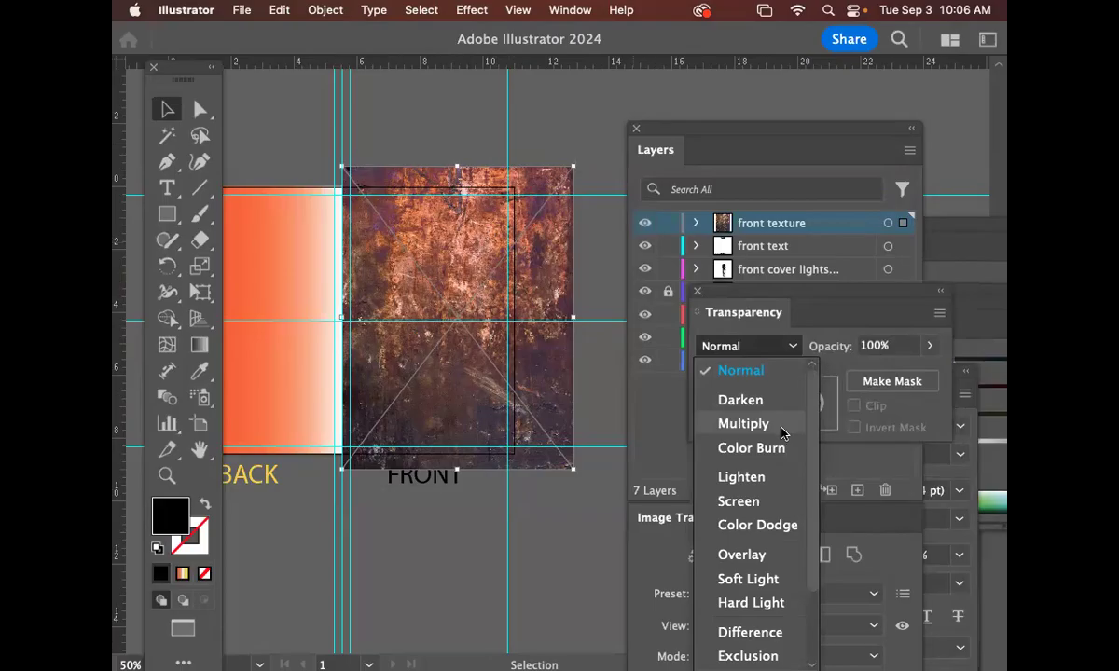
left_click(743, 424)
left_click(791, 346)
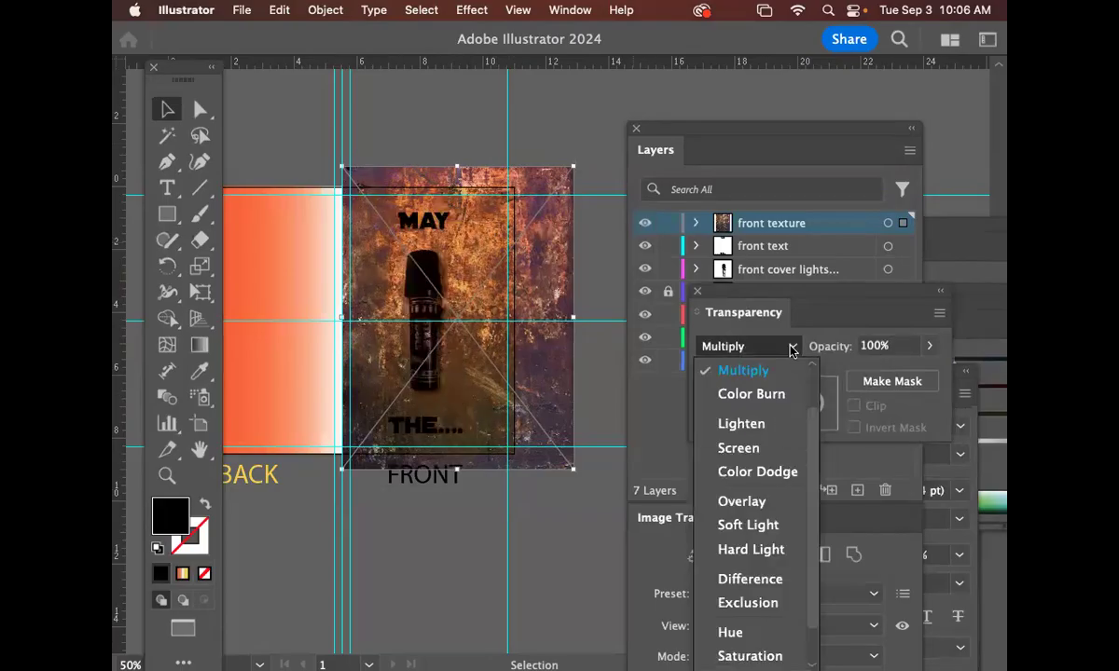
left_click(781, 502)
left_click(791, 346)
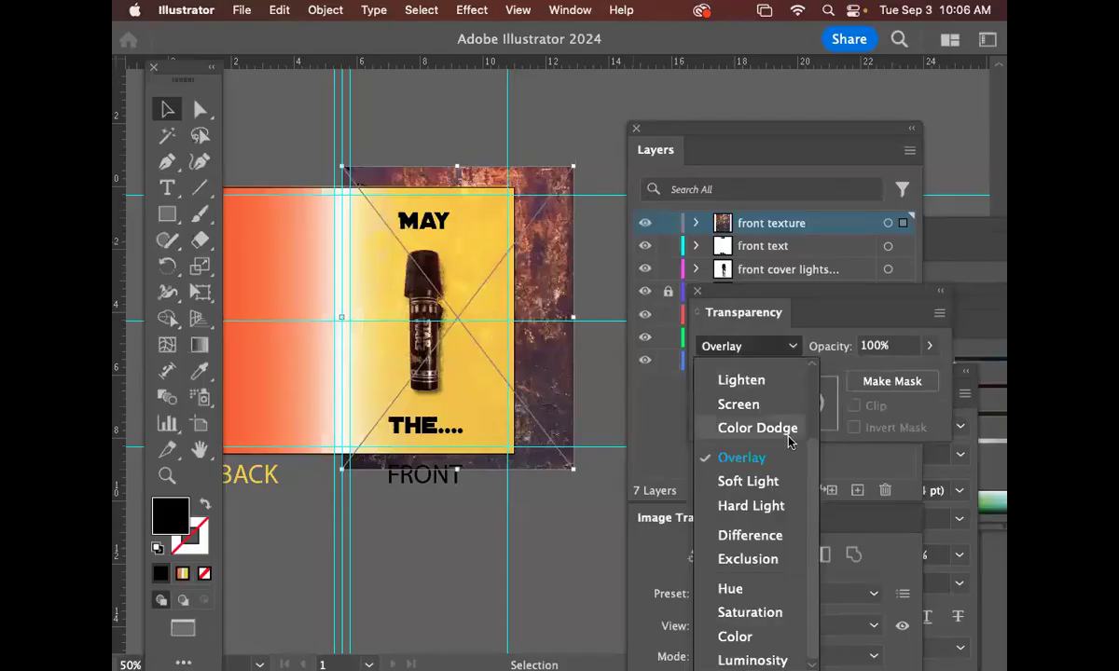
left_click(781, 535)
left_click(783, 347)
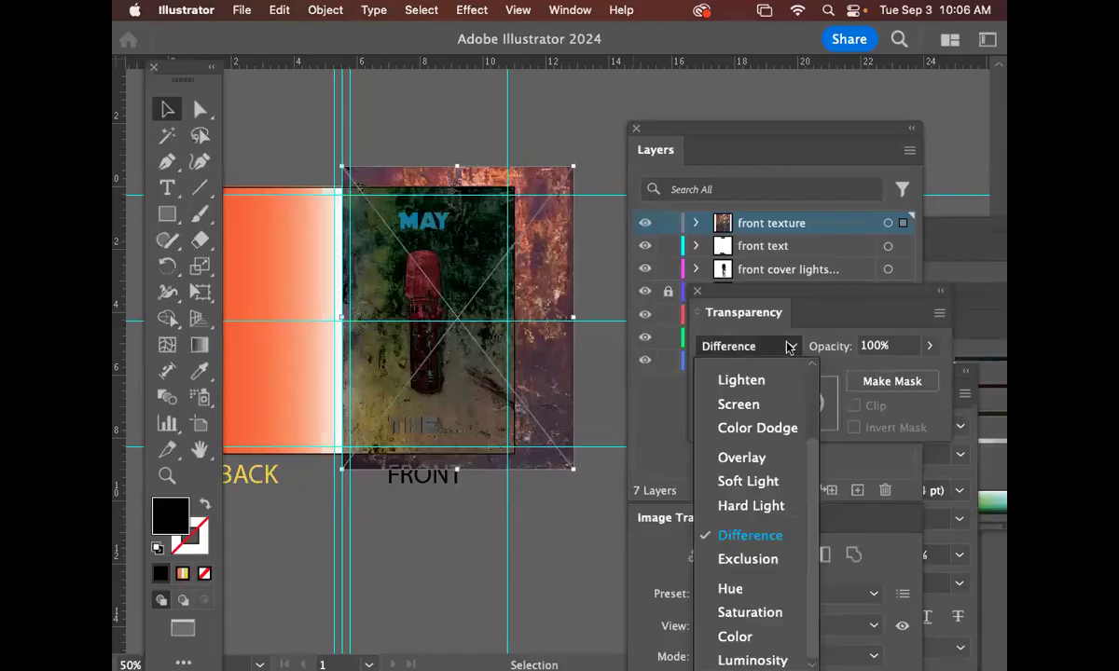
left_click(770, 559)
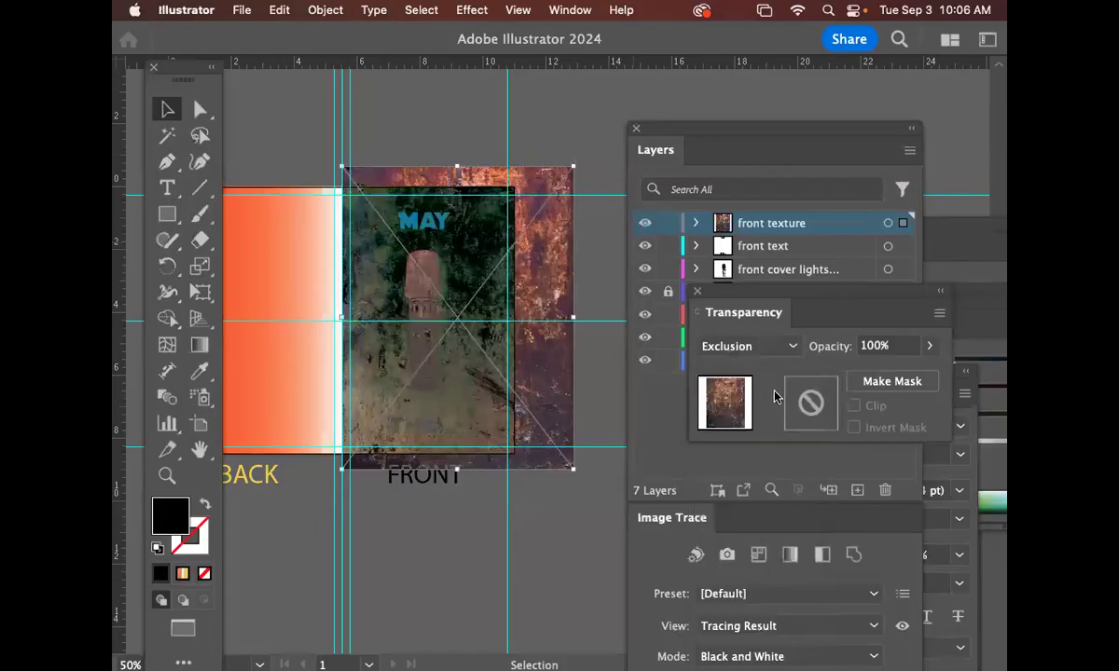
Compare the Lighten, Overlay, Saturation and Color blend modes on the rusty metal texture.
left_click_drag(786, 299, 809, 165)
left_click(813, 214)
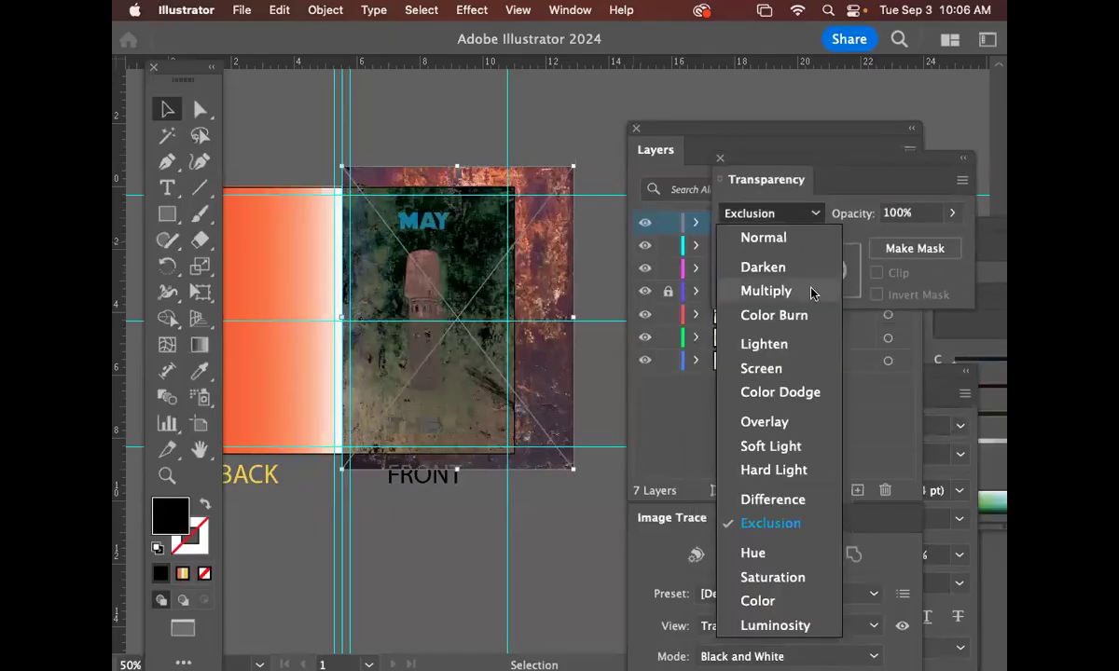
left_click(799, 352)
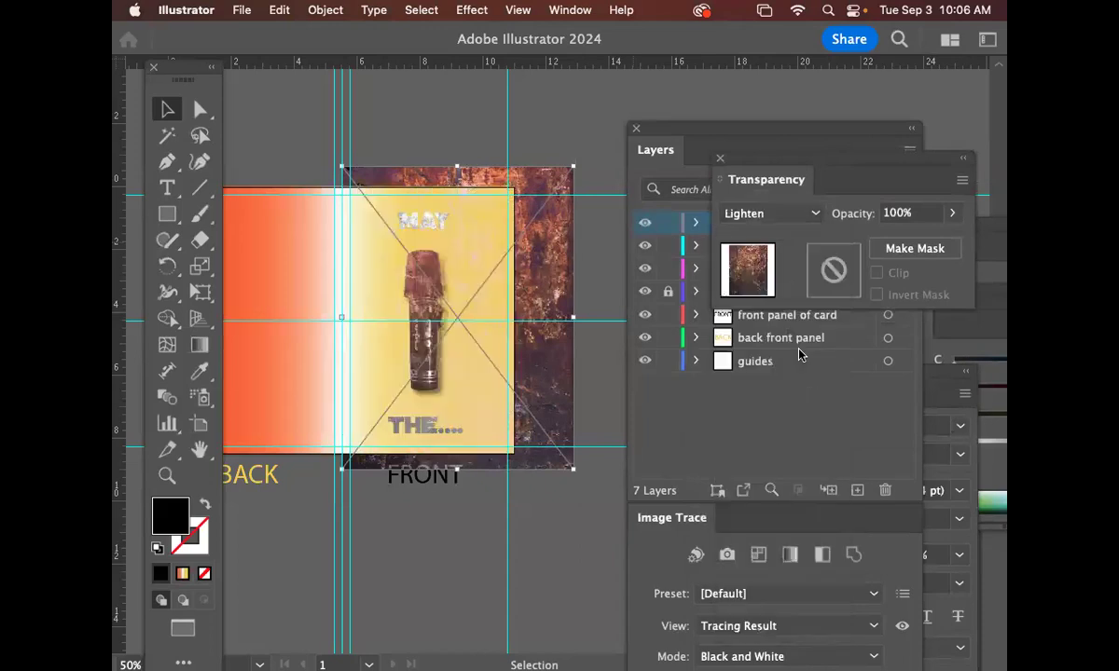
left_click(813, 214)
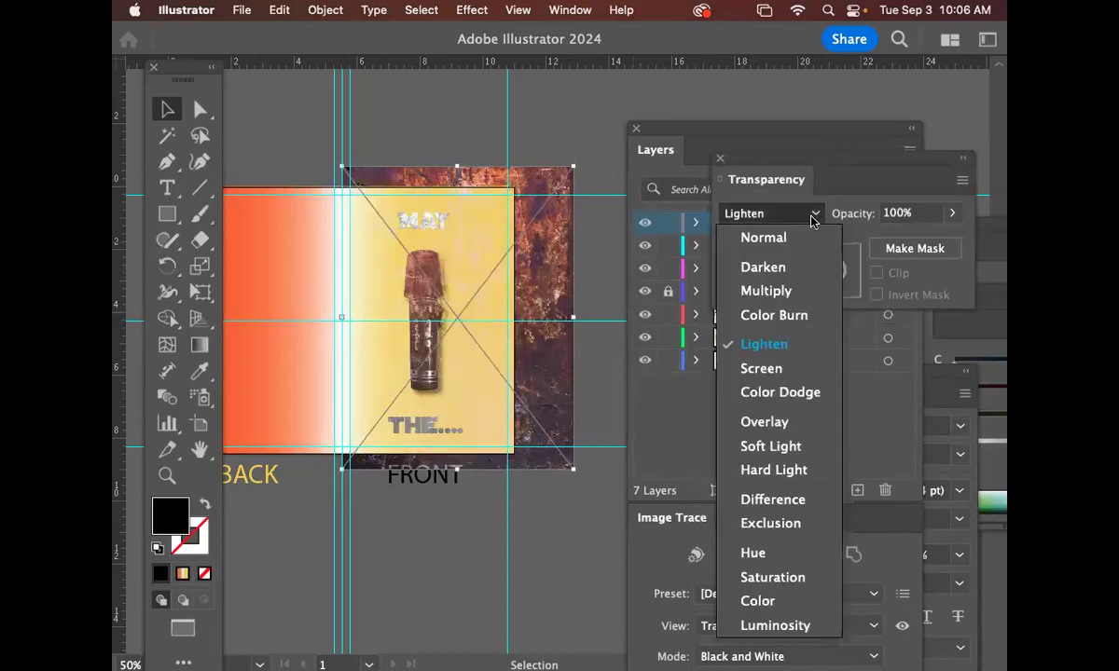
left_click(783, 422)
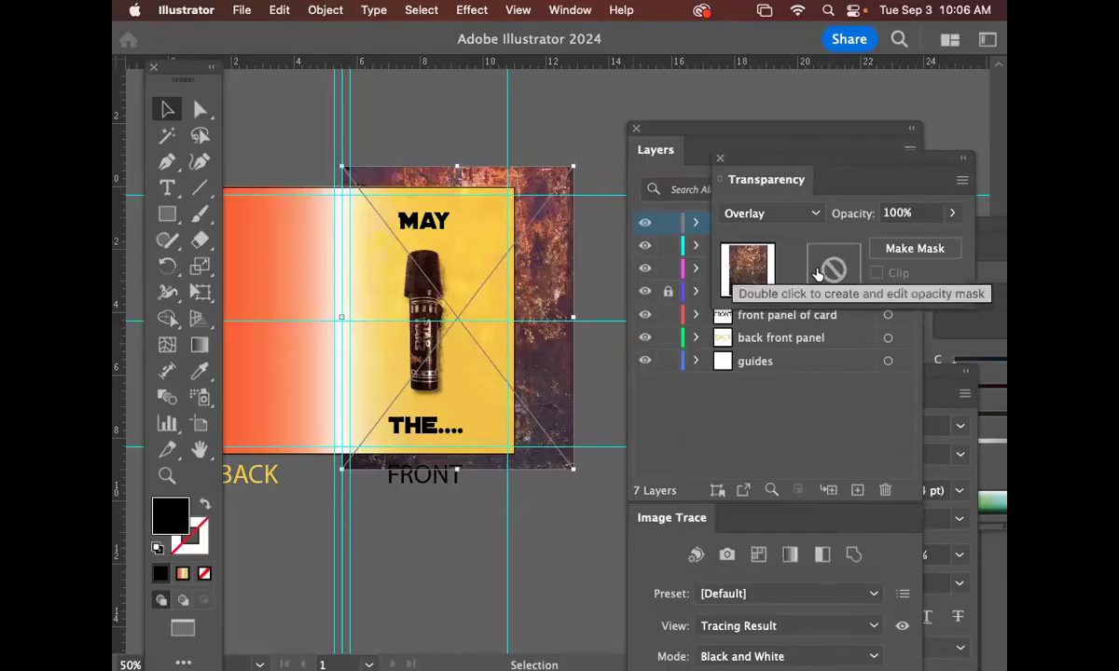
left_click(813, 213)
left_click(786, 579)
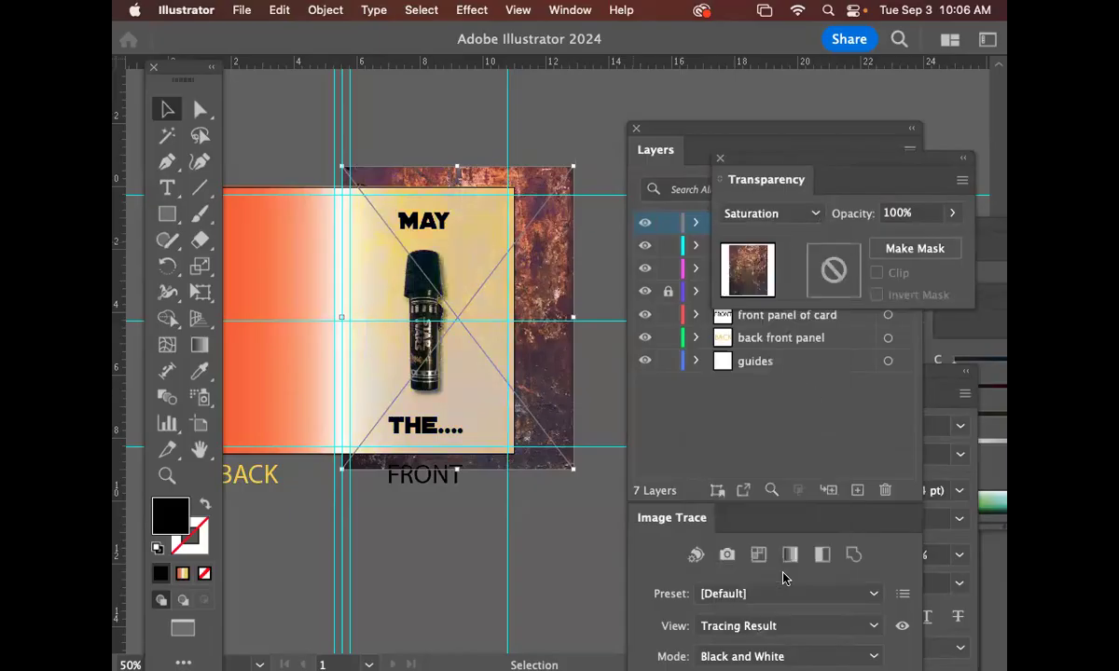
left_click(822, 217)
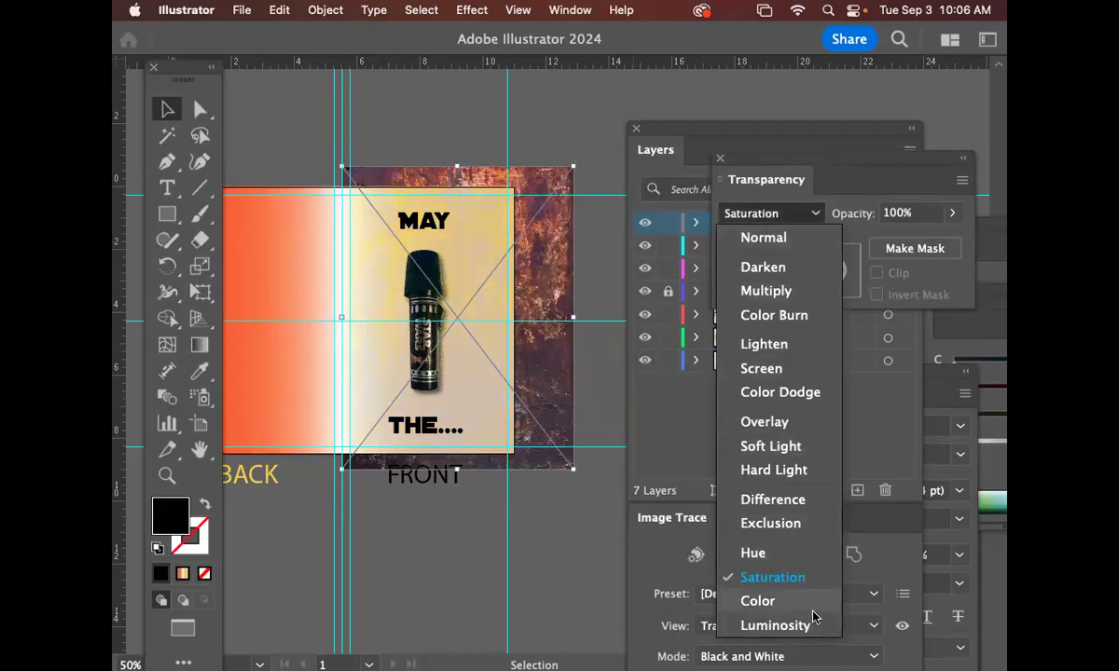
left_click(812, 612)
left_click(811, 215)
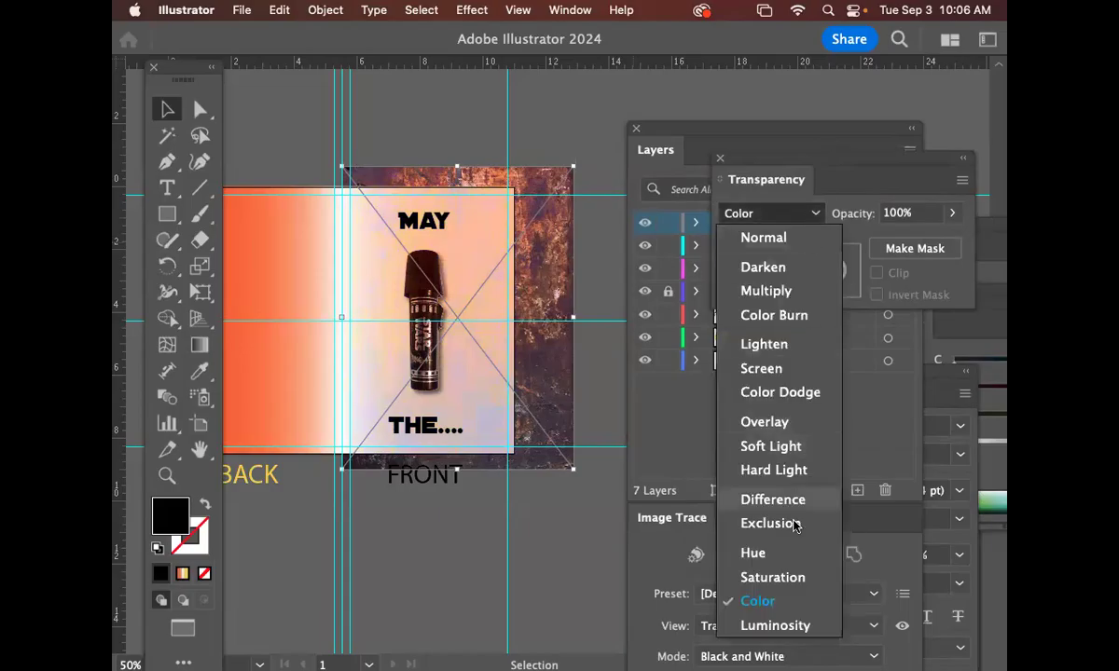
left_click(786, 579)
Set the rusty metal texture's blend mode to Hard Light, deselect it and move the Transparency settings aside.
left_click(816, 215)
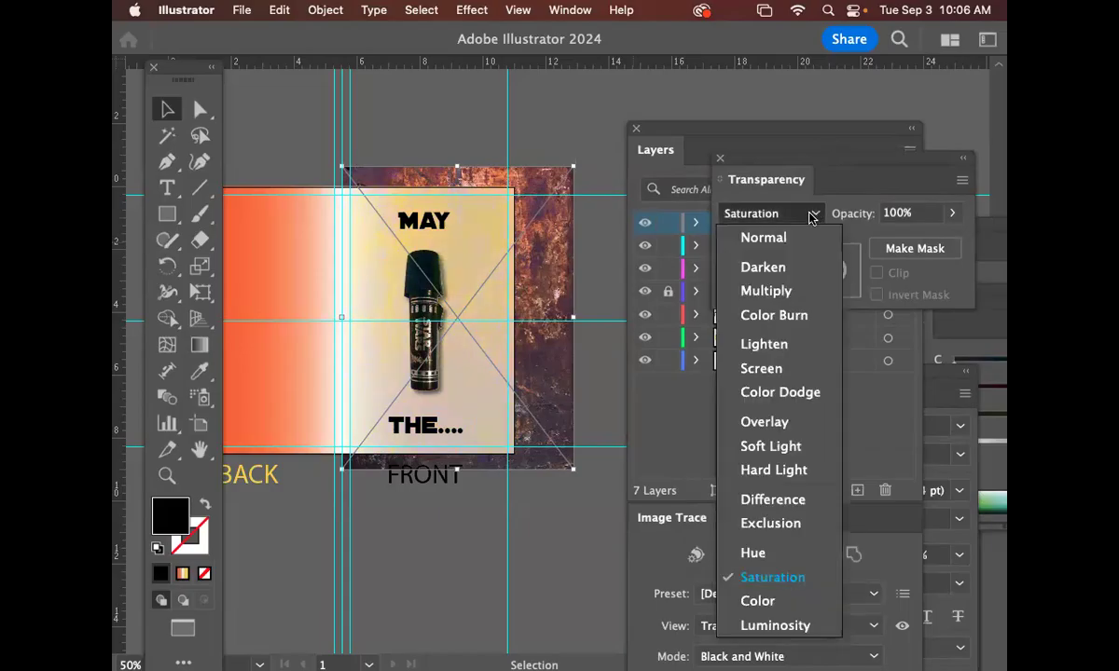
left_click(809, 469)
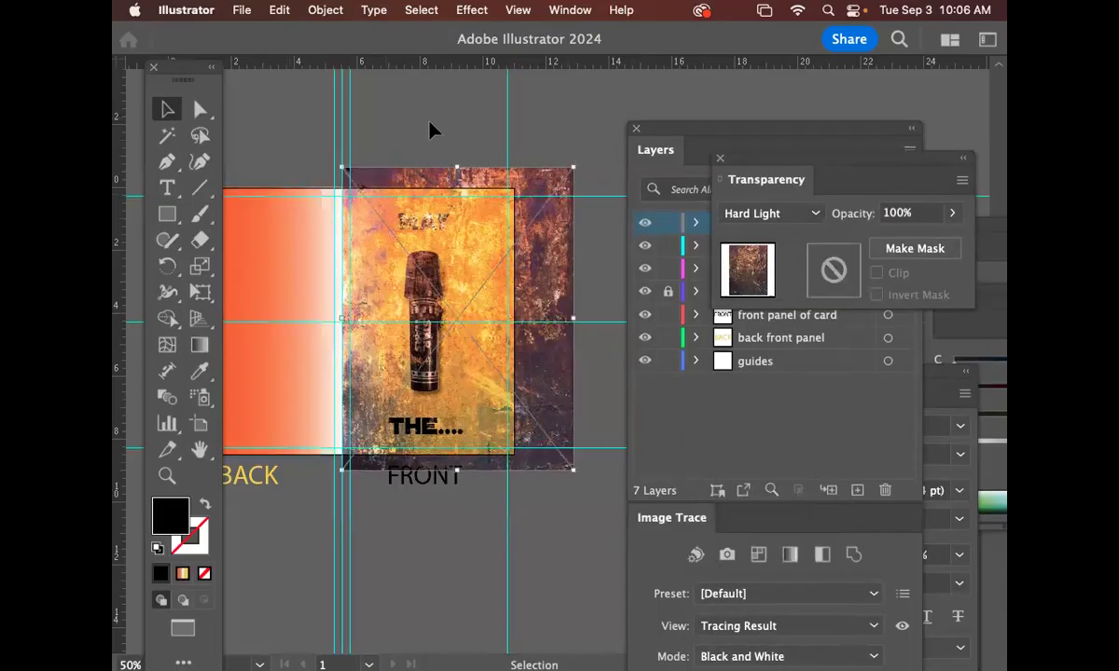
left_click(536, 137)
left_click_drag(753, 163, 919, 216)
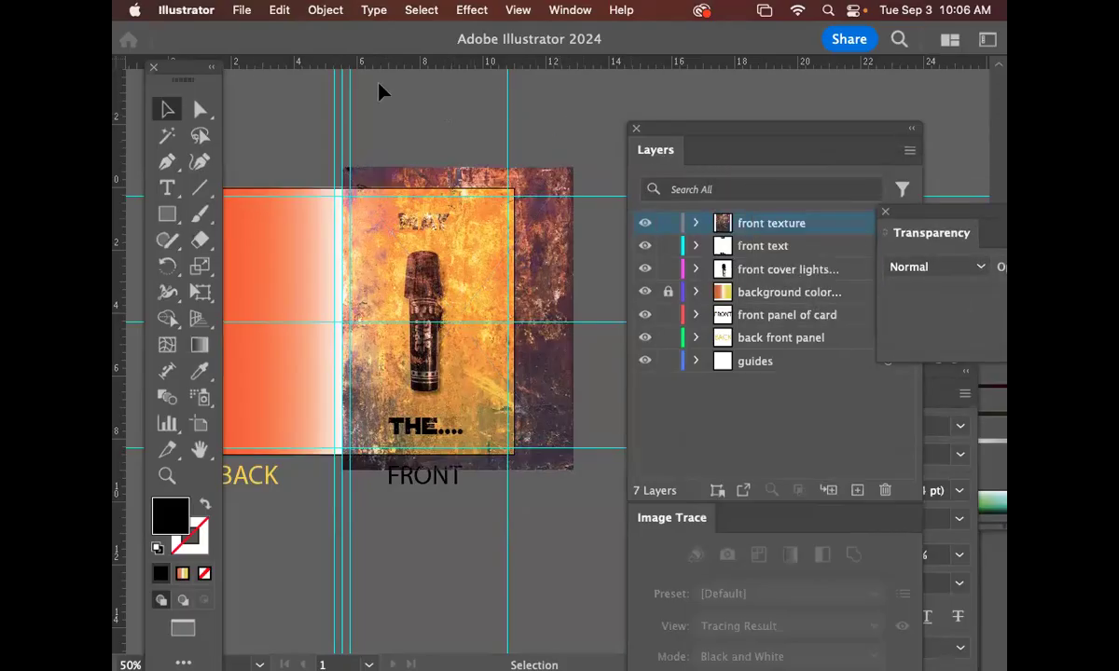
Reorder the "front texture" layer to sit beneath the front text and lightsaber layers, directly above the background color layer.
left_click(855, 233)
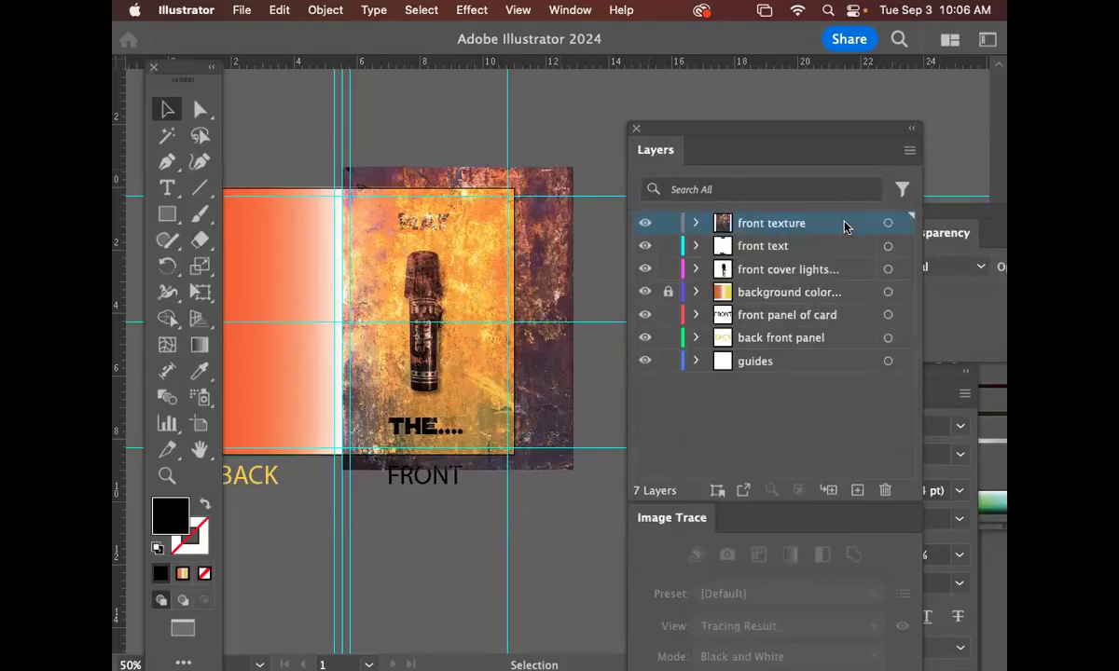
left_click_drag(842, 232, 826, 279)
key("super+equal")
key("super+equal")
key("super+equal")
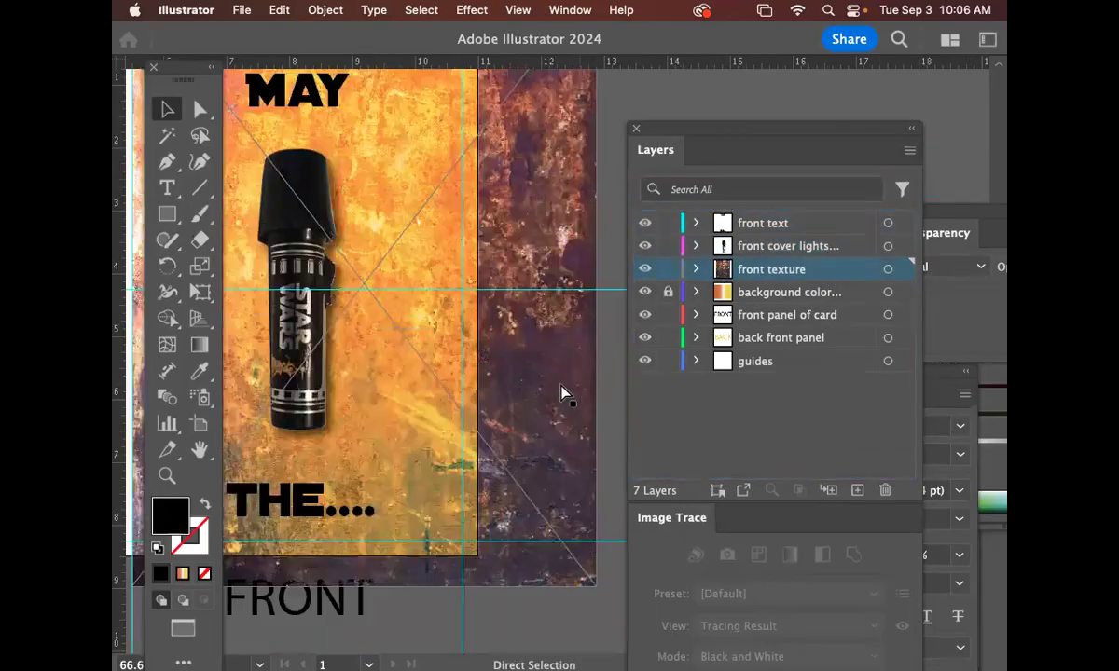
Move the Layers list clear of the front cover artwork.
left_click_drag(719, 143, 965, 226)
left_click_drag(348, 228, 611, 364)
key("super+minus")
key("super+minus")
key("super+minus")
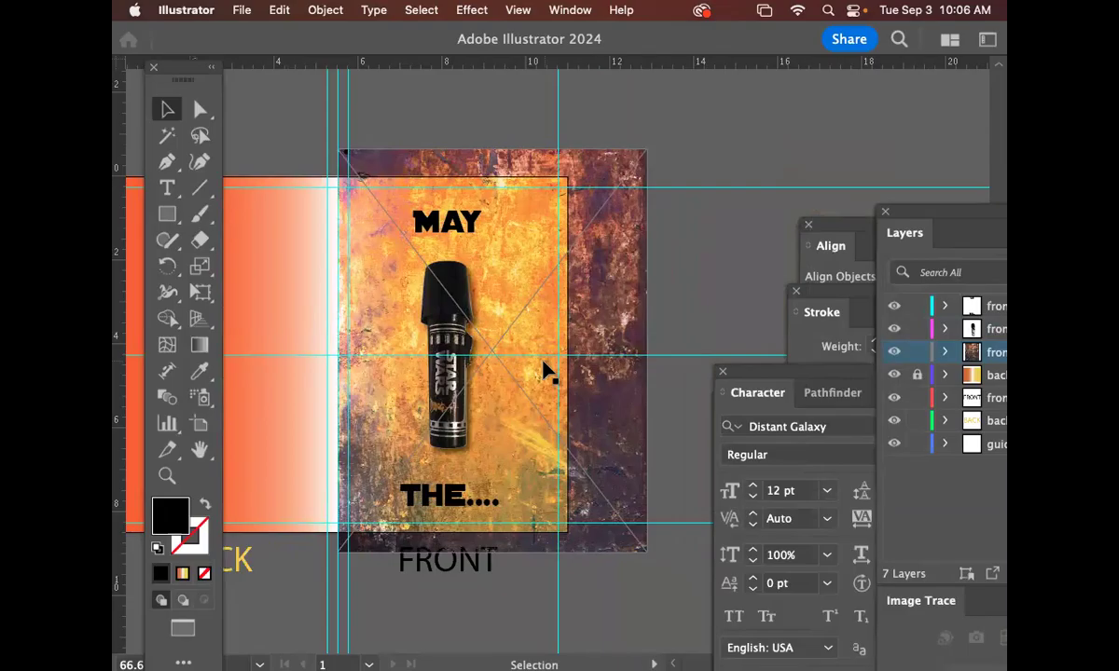
Scale the rusty metal texture down to span the artboard's height from the fold, with its outer side overhanging the front panel.
left_click(610, 306)
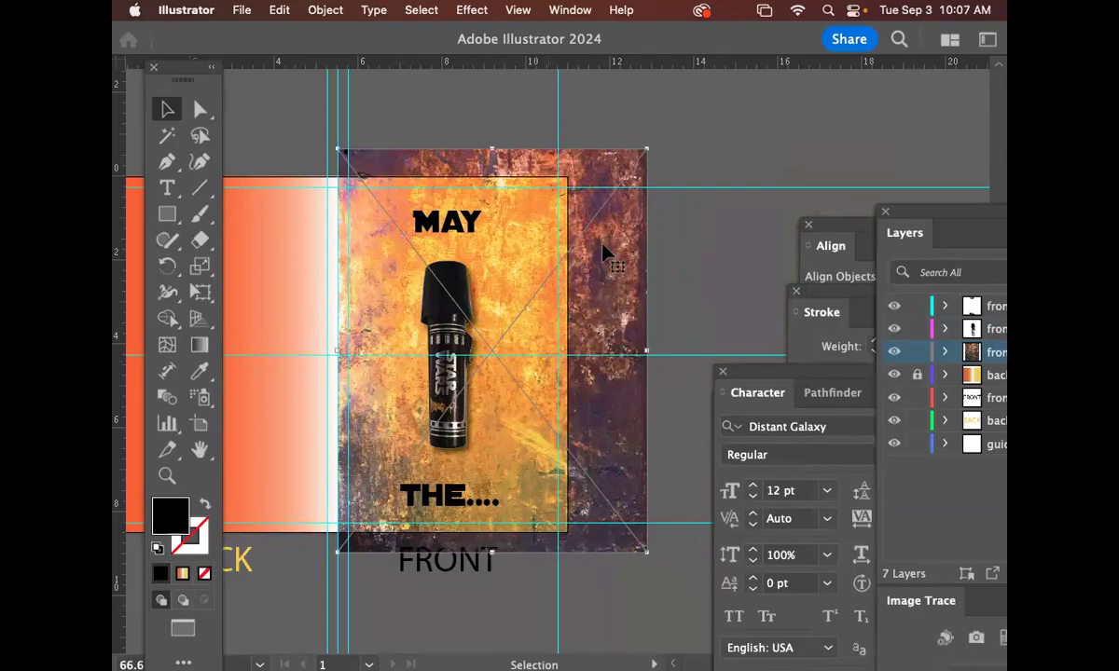
mouse_move(647, 551)
left_mouse_down()
mouse_move(626, 543)
mouse_move(633, 552)
left_mouse_up()
scroll(642, 392, "left", 1)
mouse_move(639, 153)
left_mouse_down()
mouse_move(654, 144)
mouse_move(637, 177)
left_mouse_up()
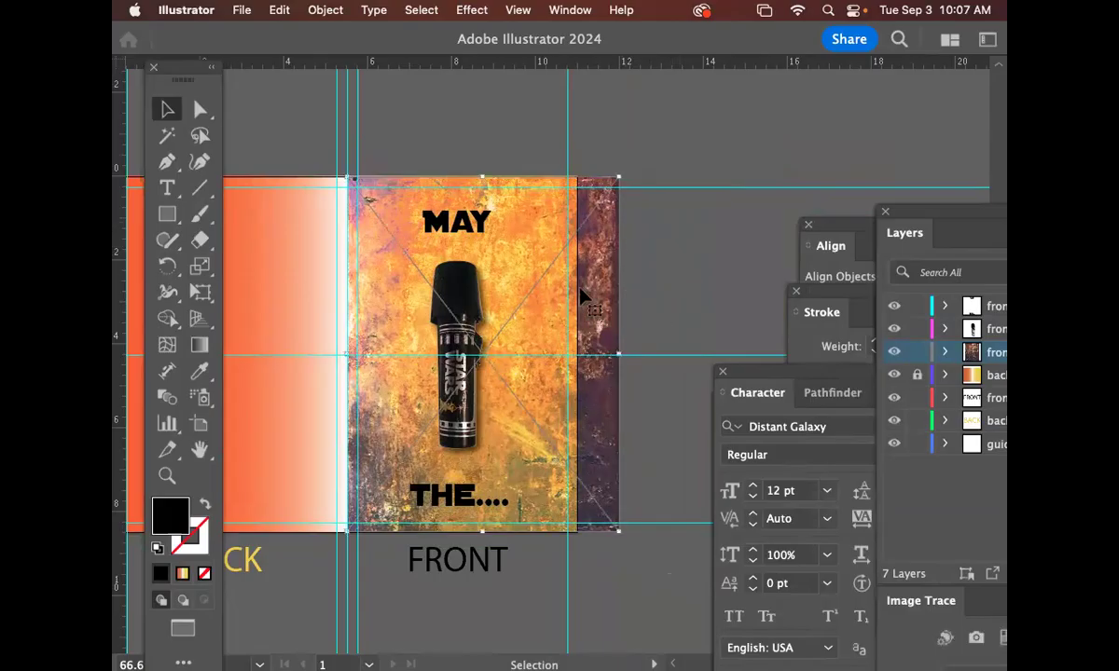
Draw a black rectangle exactly covering the front panel on the "front texture" layer.
key("m")
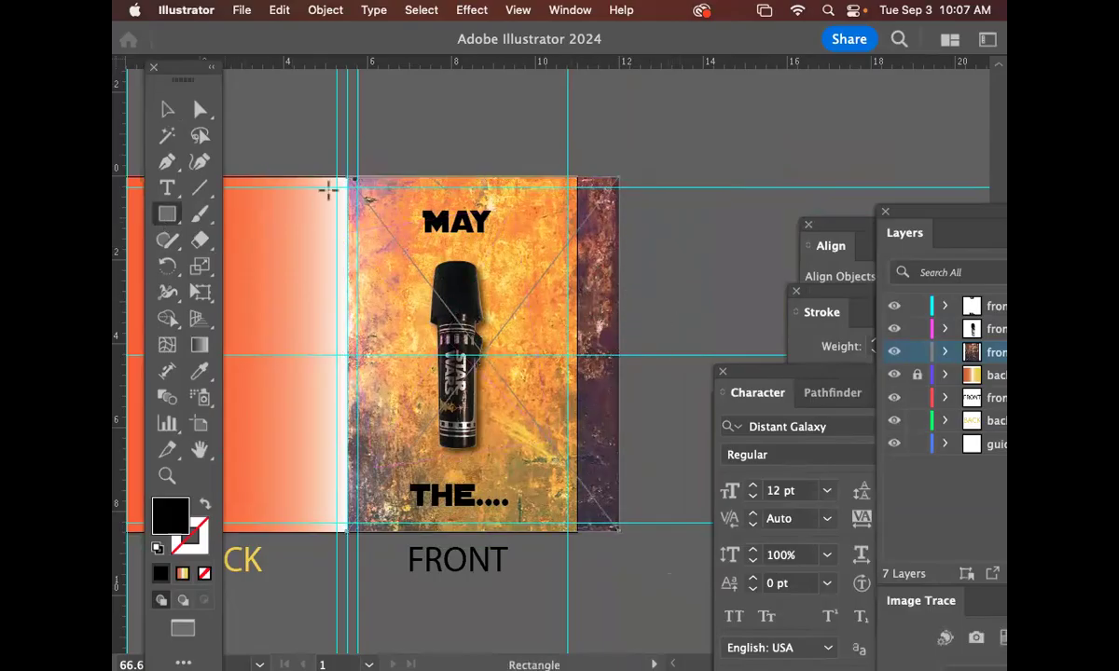
left_click_drag(577, 532, 347, 174)
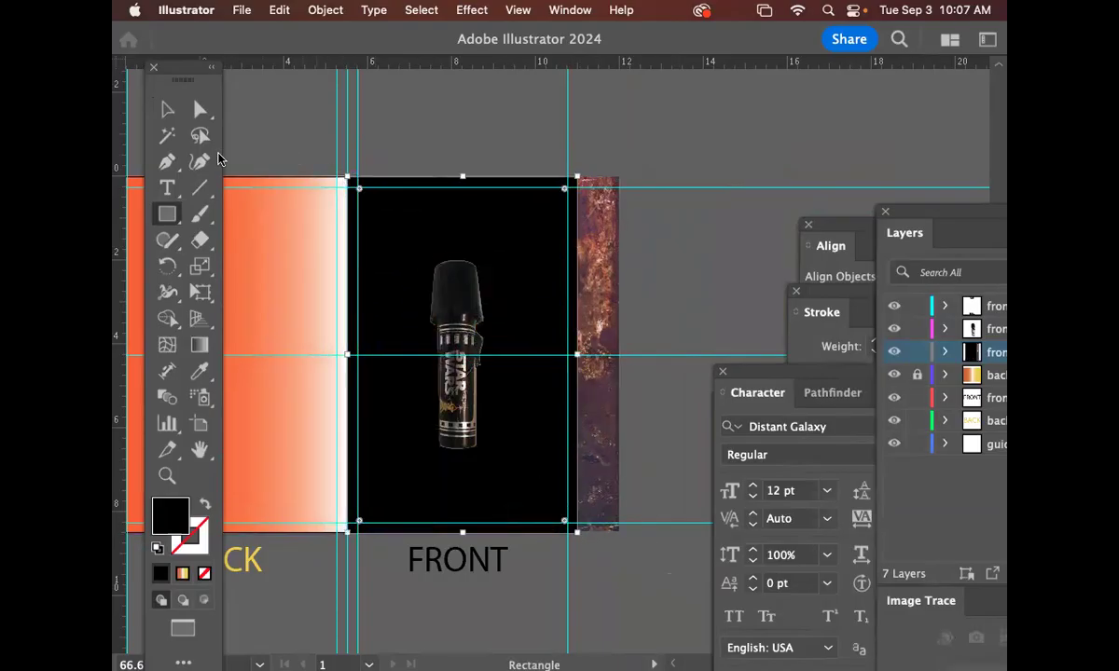
Try to clip the rusty metal texture to the front panel with the black rectangle.
key("v")
left_click(597, 243)
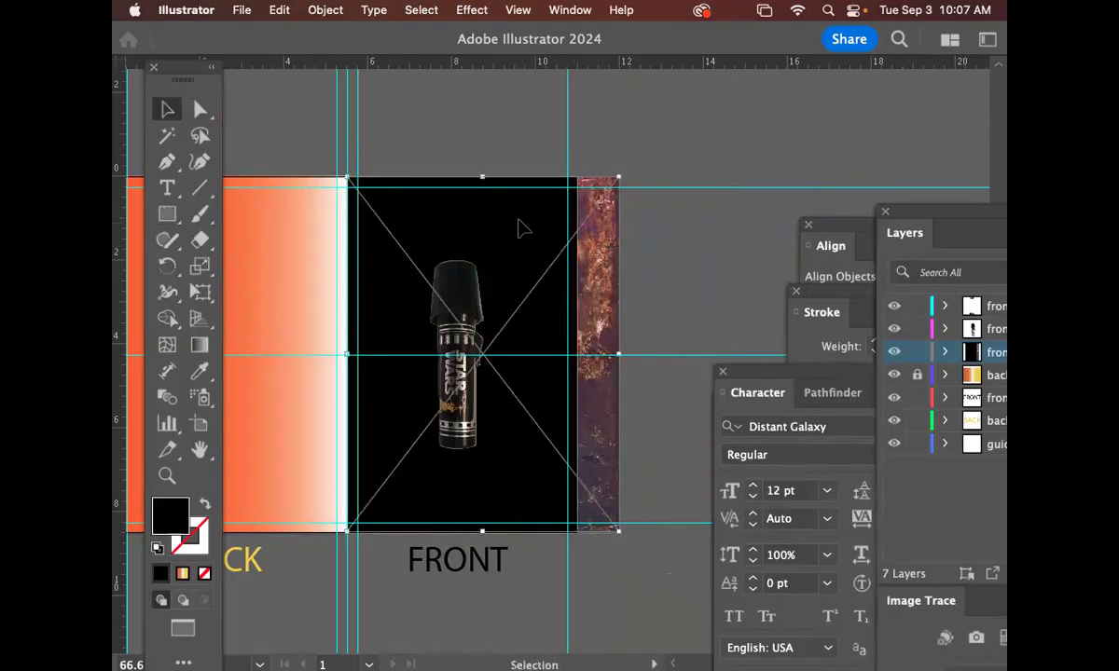
key("super+7")
scroll(541, 228, "left", 1)
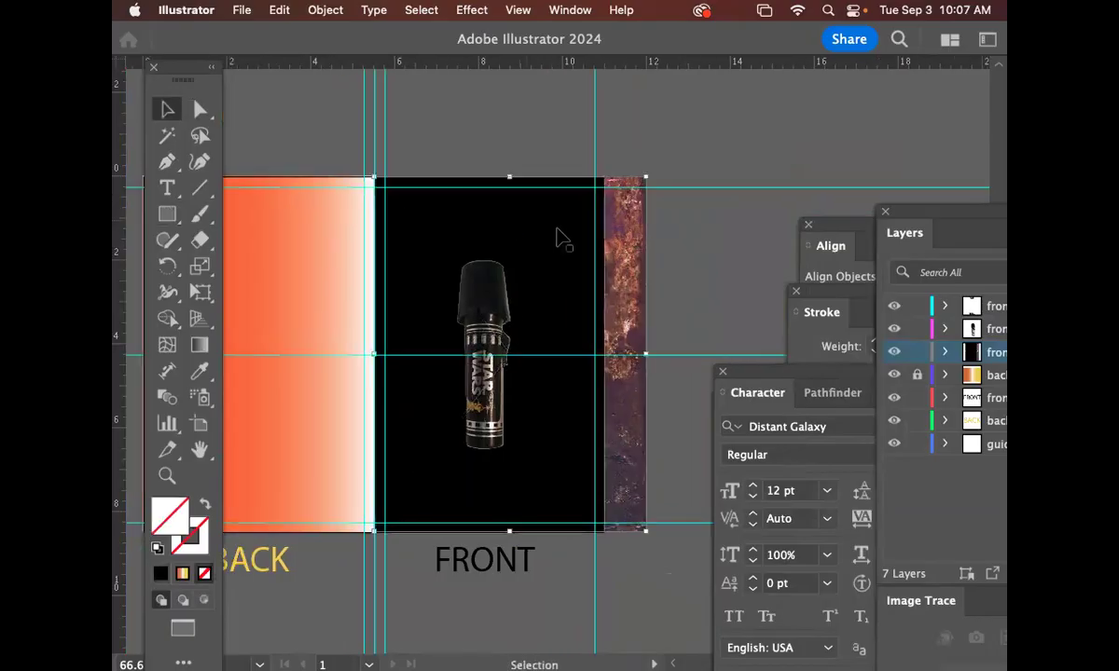
left_click(540, 231)
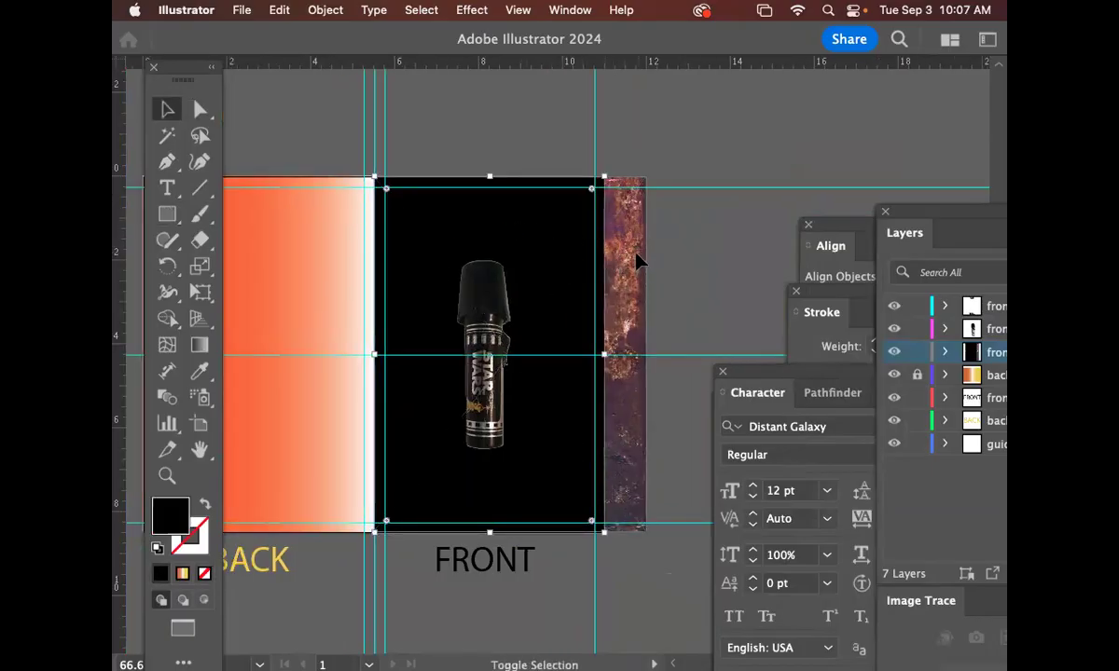
left_click(632, 253, "shift")
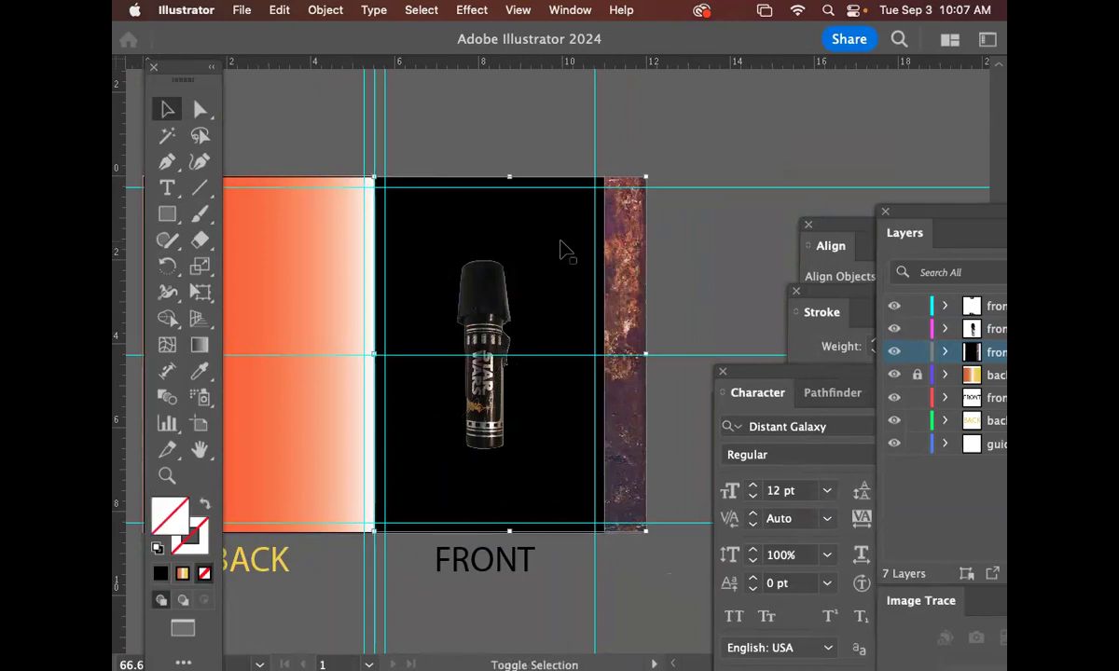
key("super+7")
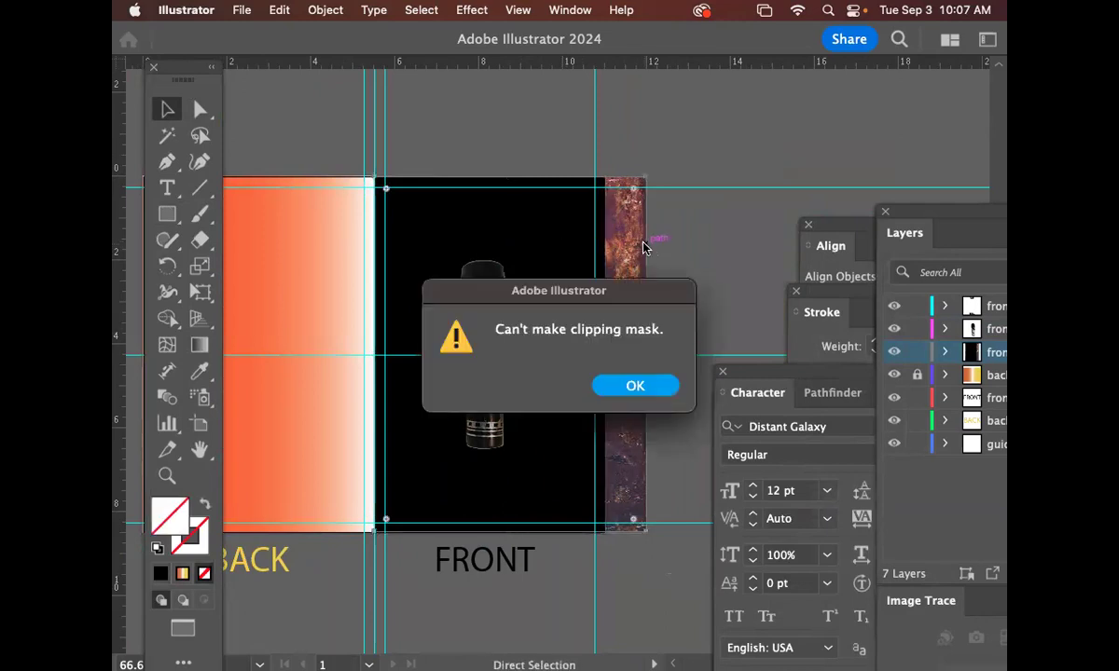
left_click(635, 386)
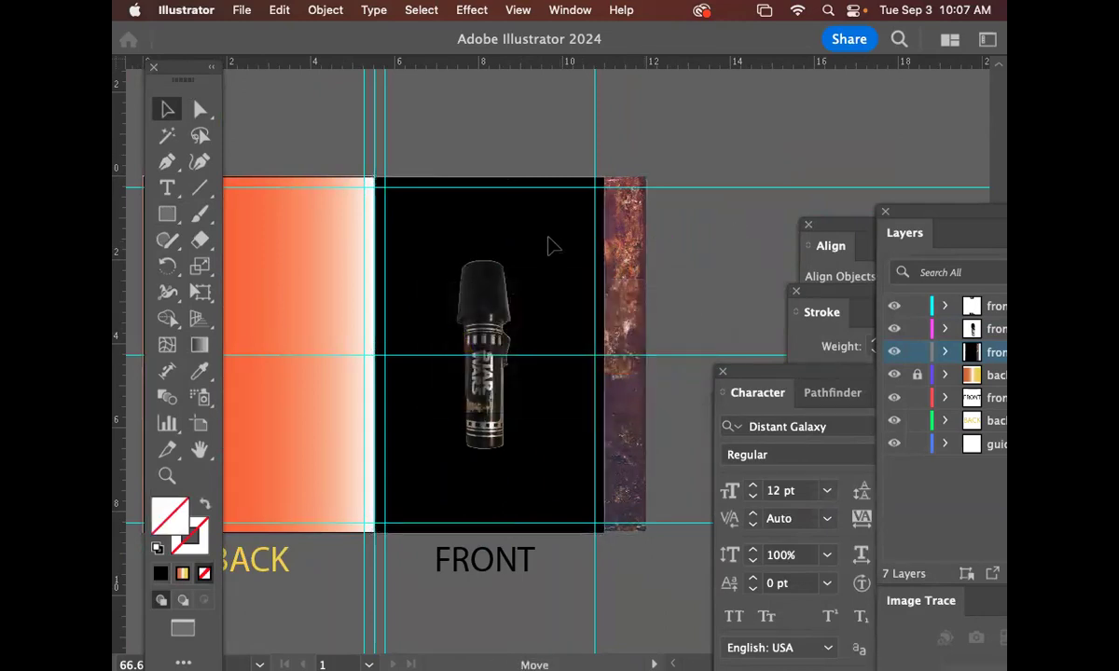
Move the black rectangle off the top of the texture and return it to cover the front panel exactly.
left_click_drag(549, 242, 544, 345)
key("a")
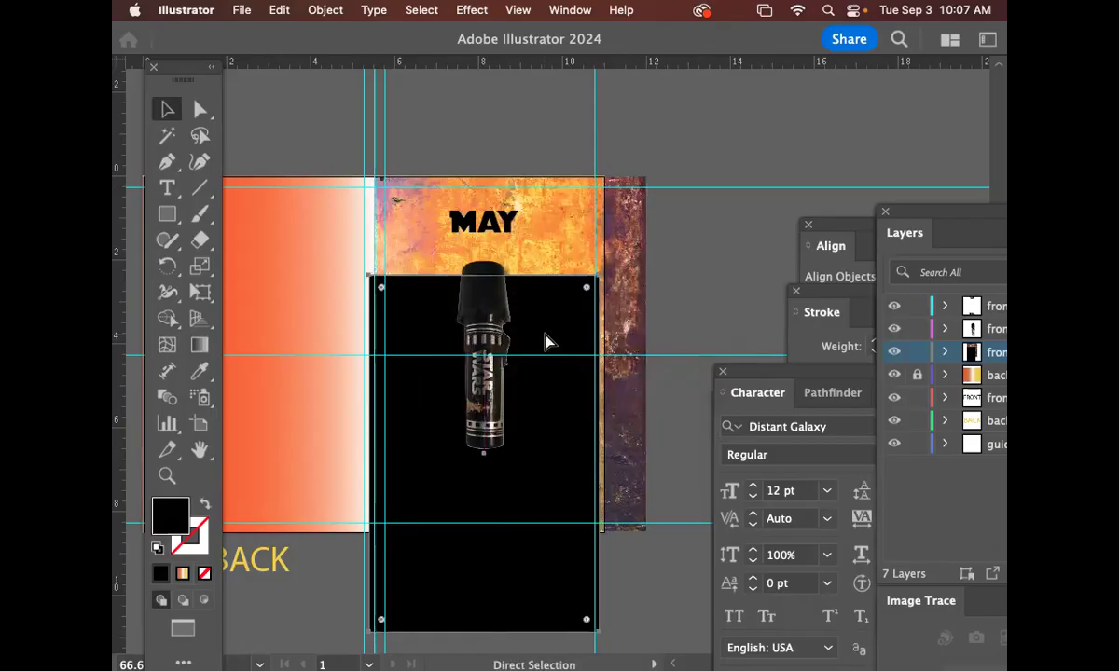
key("v")
key("Delete")
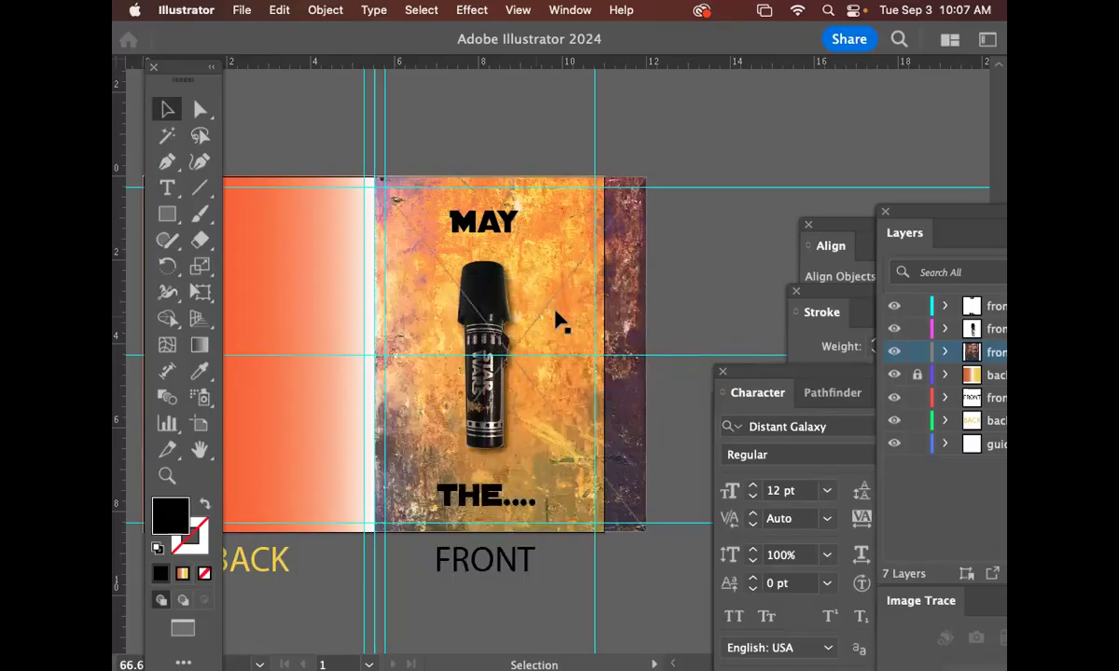
key("a")
key("super+z")
key("v")
left_click_drag(556, 348, 564, 244)
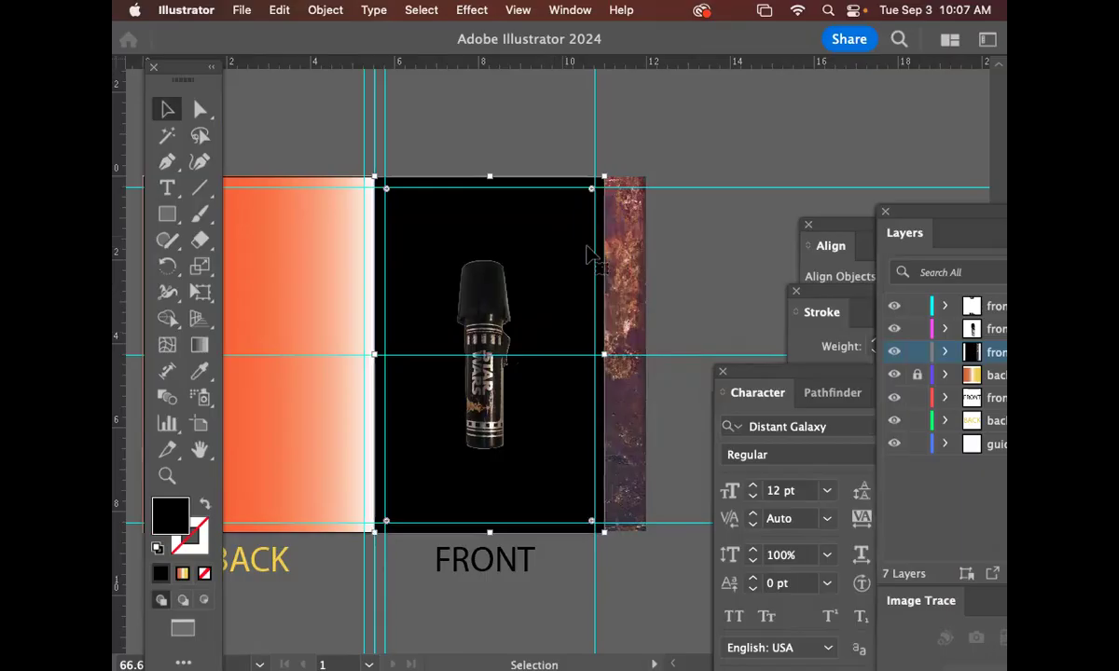
Make a clipping mask from the black rectangle and the rusty metal texture, and deselect the result.
left_click(631, 269, "shift")
key("super+7")
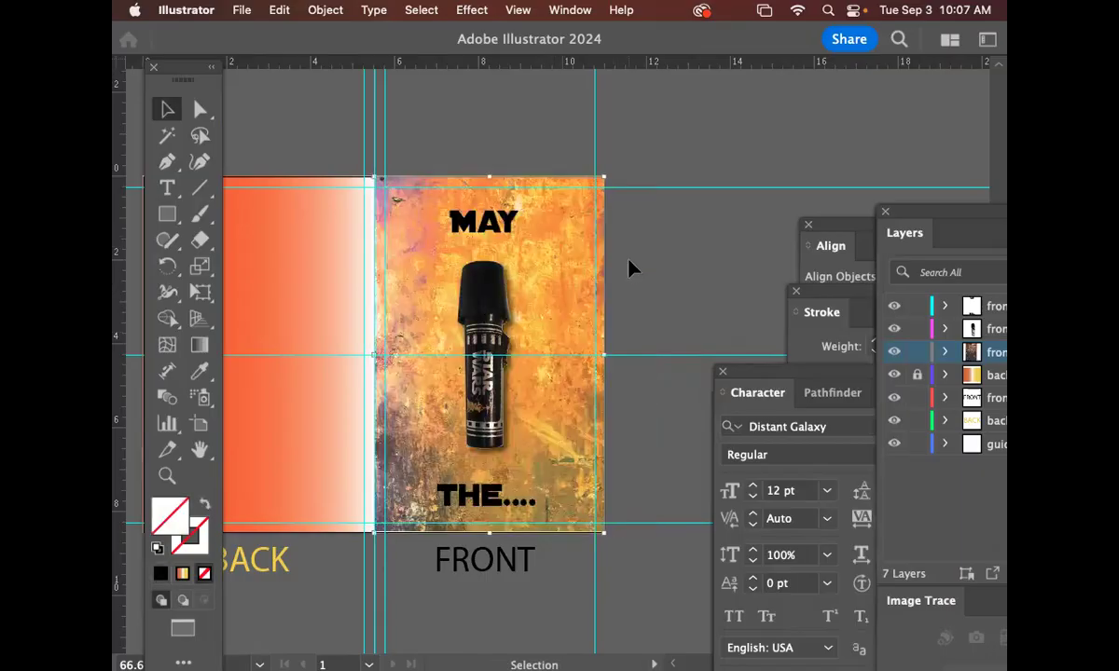
left_click(723, 300)
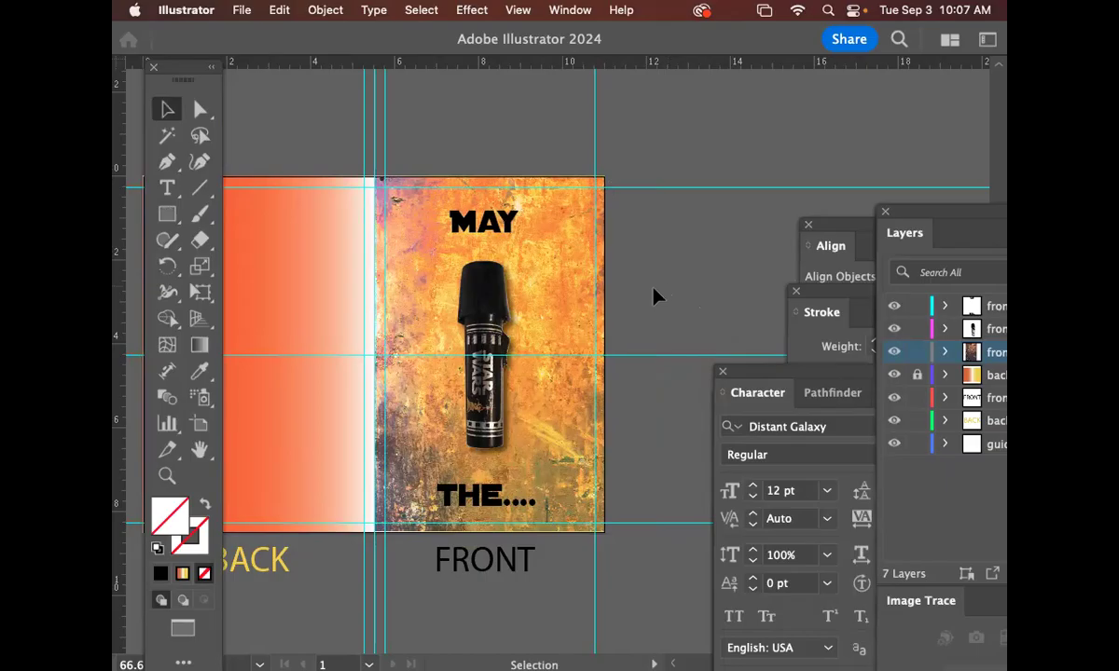
Bring the Layers list fully into view and add a new layer named "back upc code" above "front texture".
left_click_drag(468, 292, 494, 225)
left_click_drag(927, 230, 707, 114)
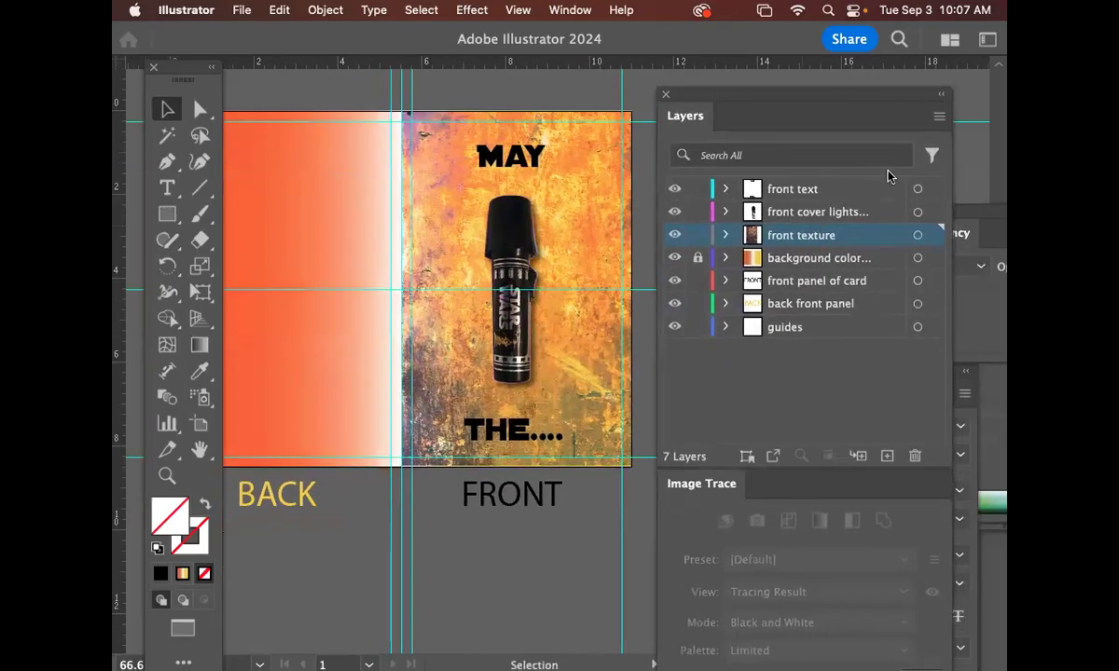
left_click(939, 115)
left_click(927, 122)
type("back upc")
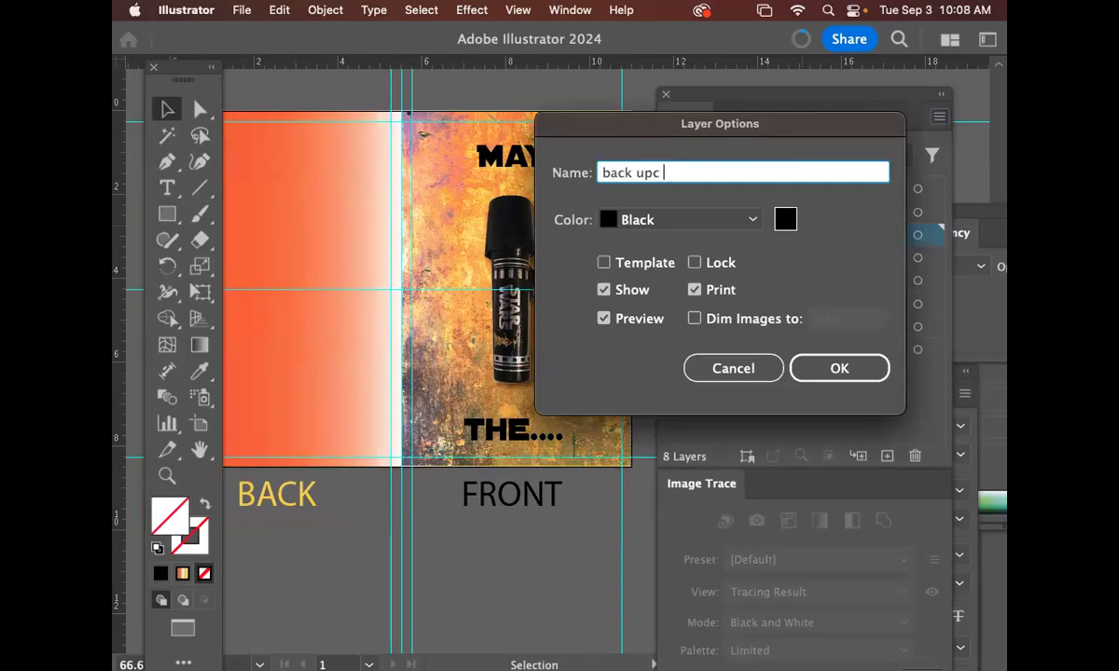
type(" code")
key("Return")
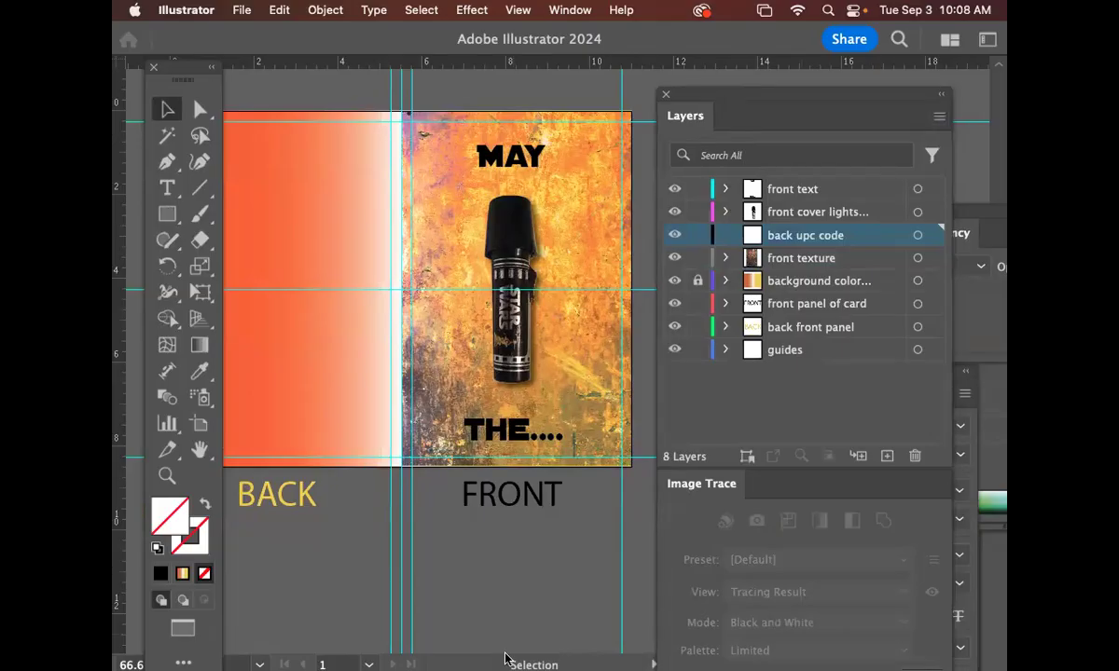
Switch to Chrome and run a Google image search for "upc code" in a new window.
mouse_move(507, 655)
mouse_move(452, 656)
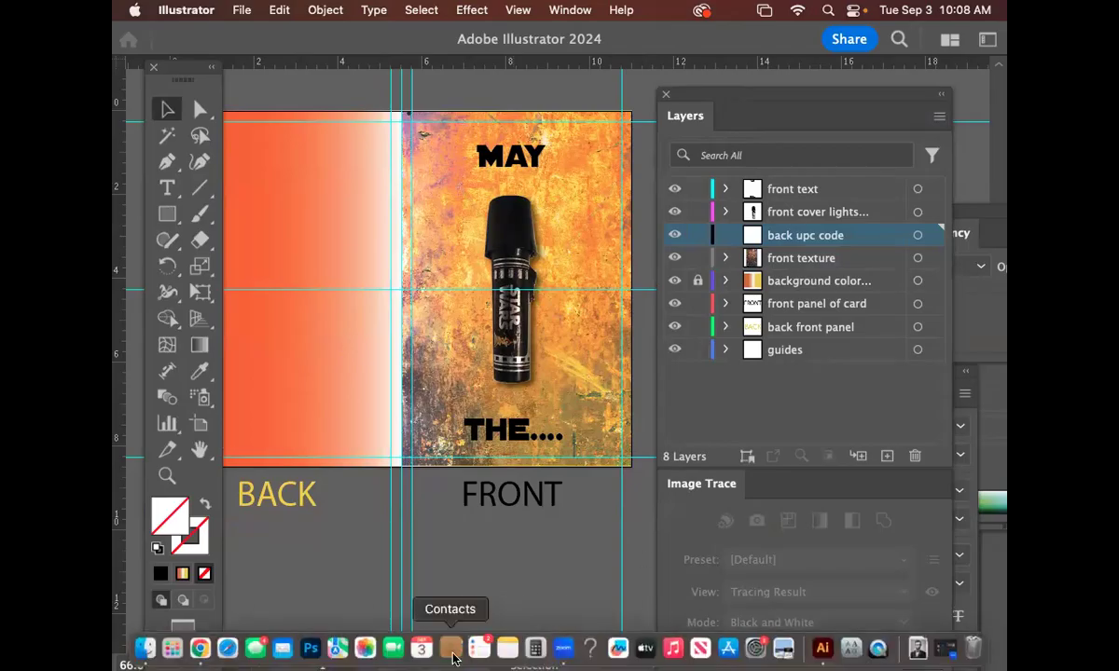
left_click(205, 650)
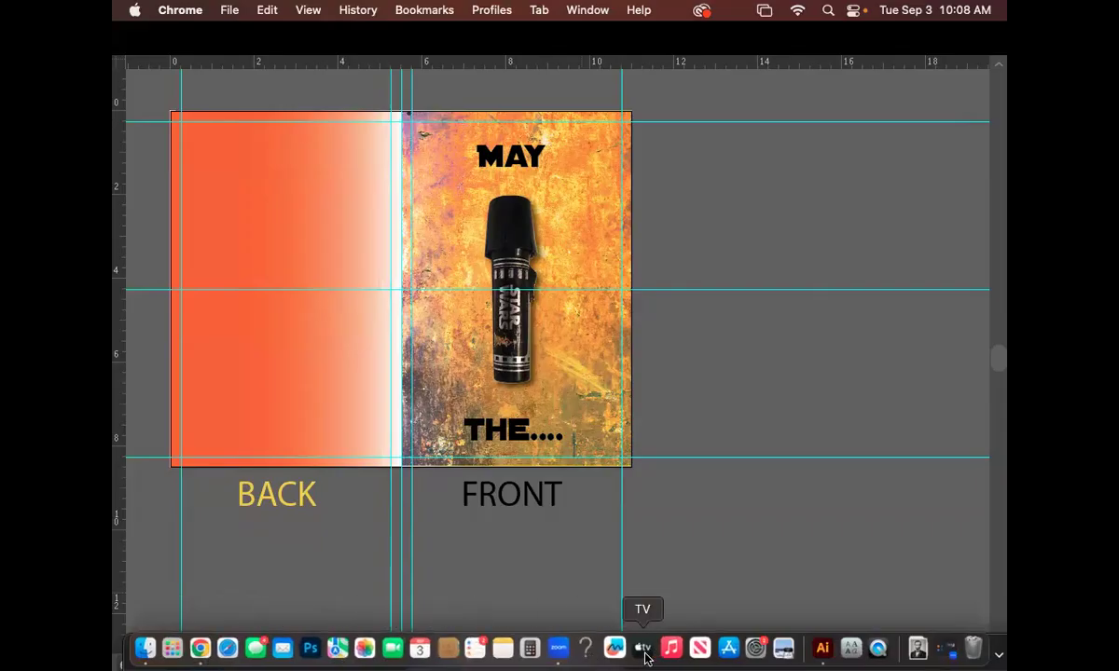
left_click(820, 650)
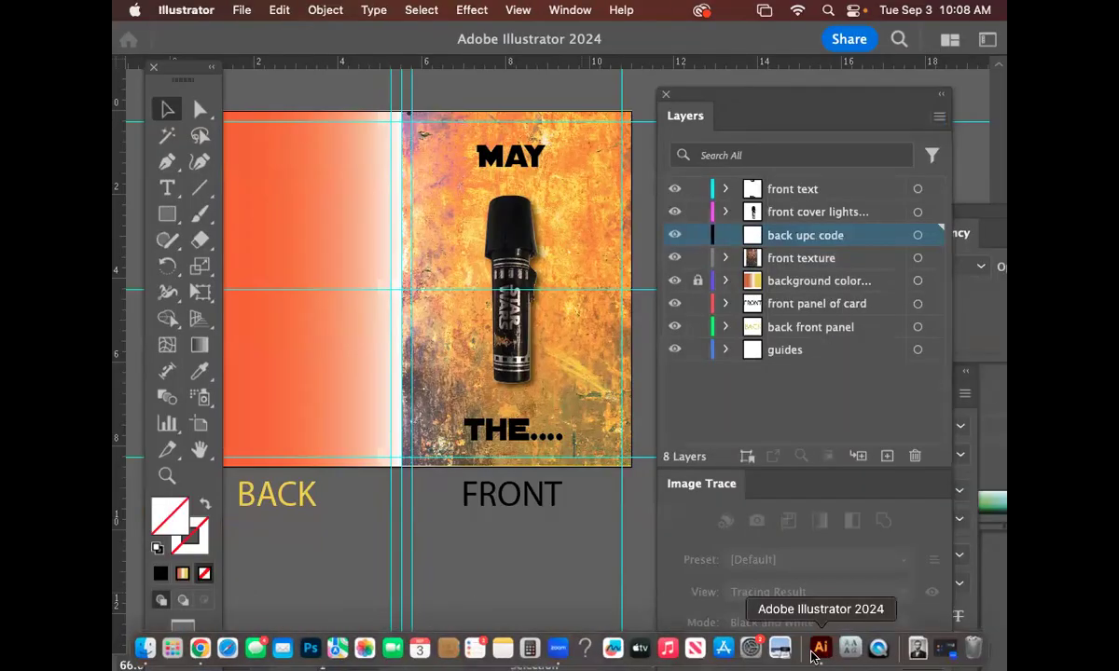
left_click(202, 649)
key("super+n")
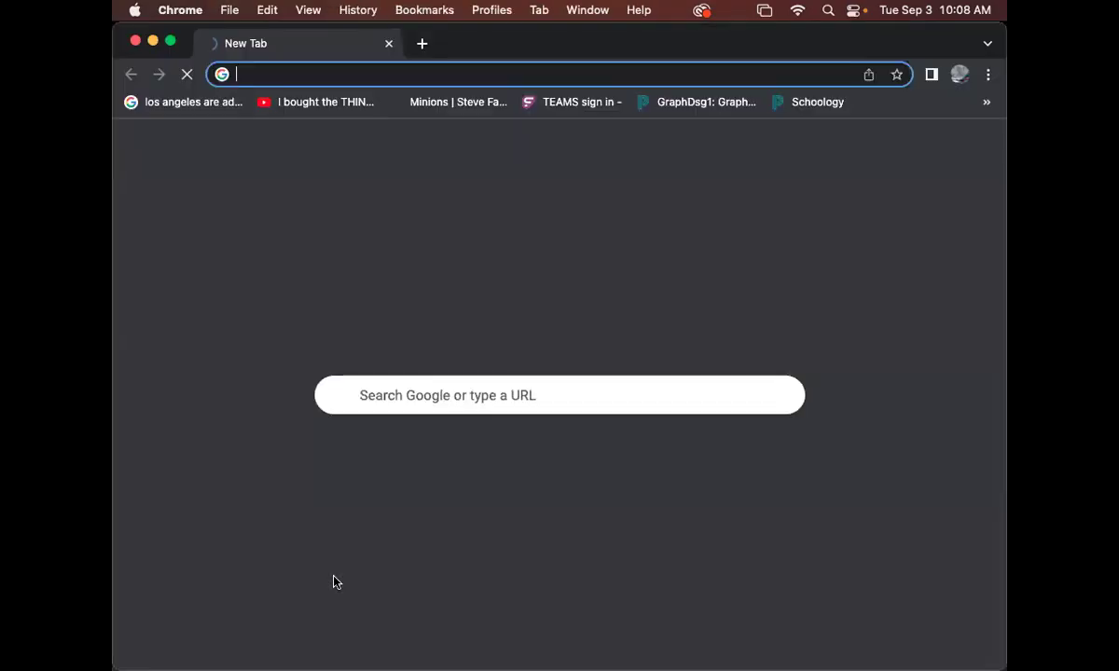
type("upc code")
key("Return")
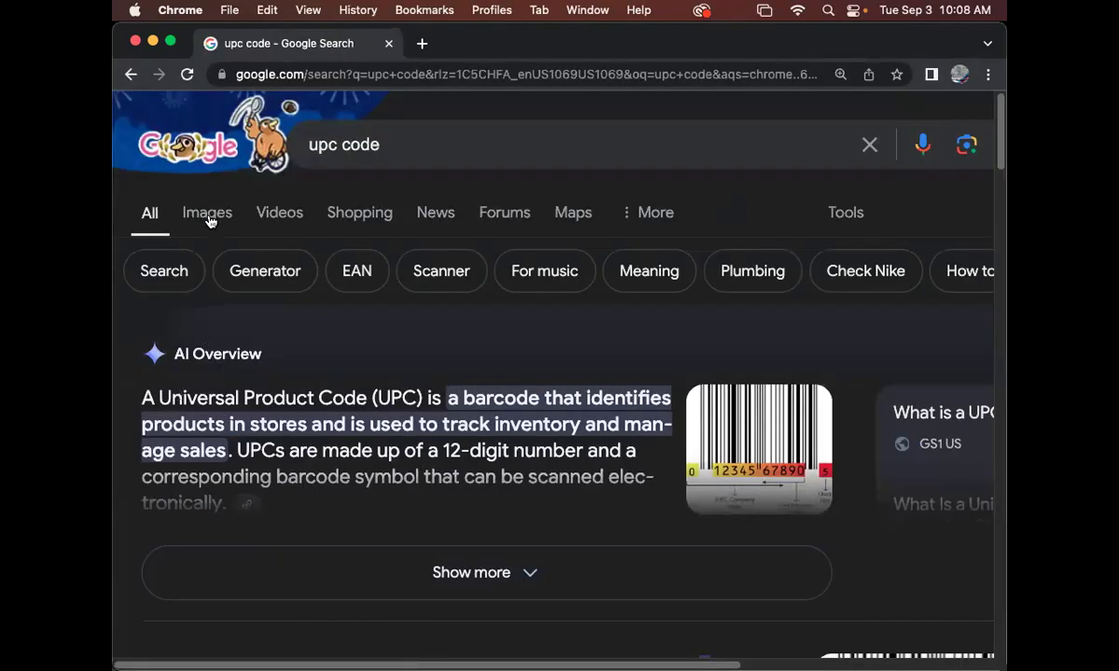
left_click(209, 221)
Browse the barcode images, open the Scandit result and save a related barcode image as "upc" in the "thank you card" folder.
scroll(481, 473, "down", 1)
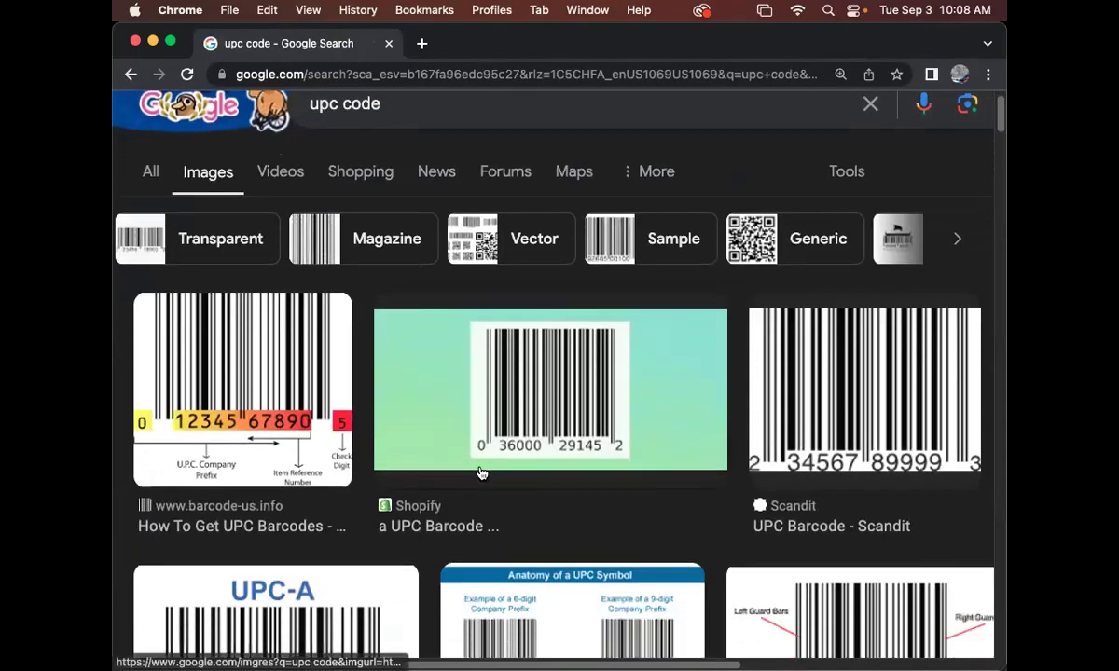
scroll(481, 472, "down", 3)
scroll(481, 472, "down", 2)
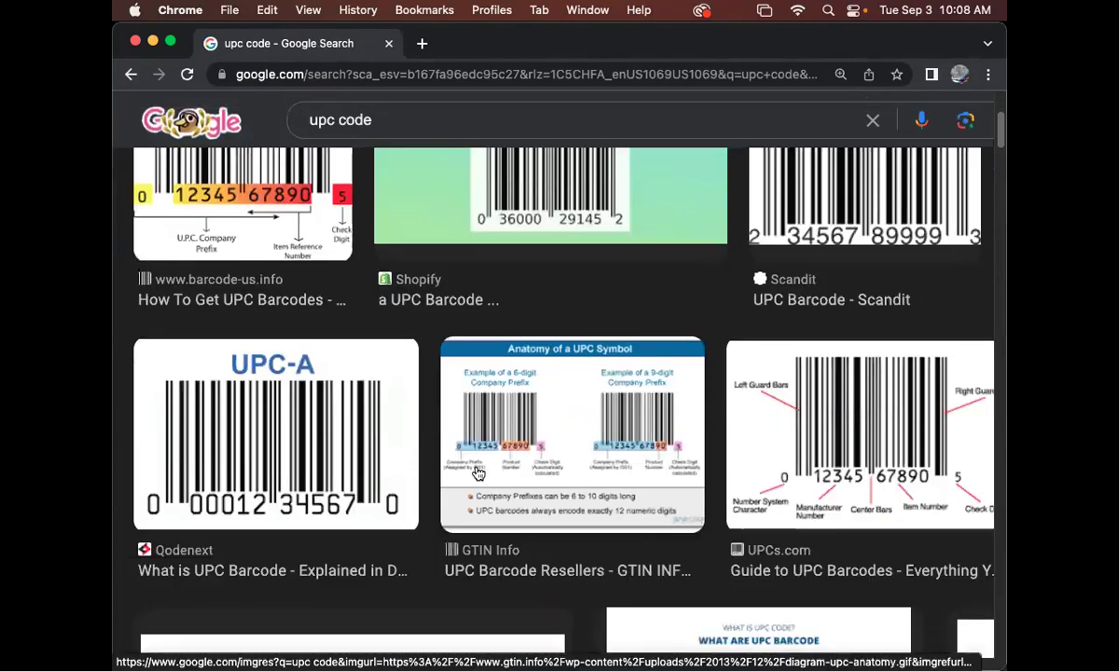
scroll(544, 482, "down", 5)
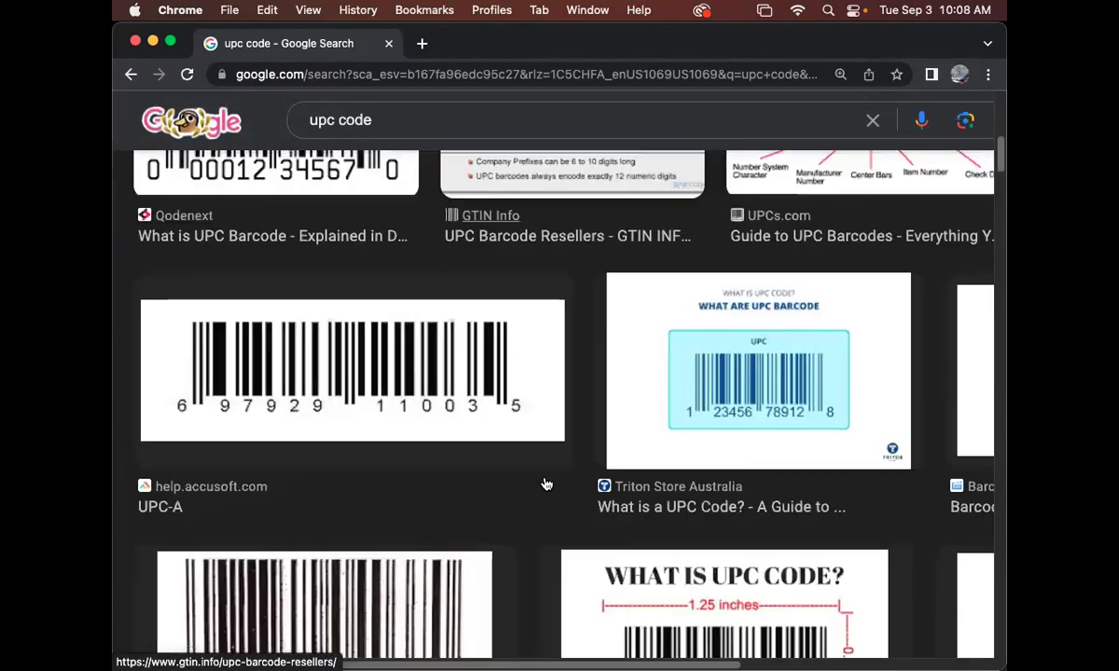
scroll(544, 482, "up", 4)
scroll(545, 482, "up", 7)
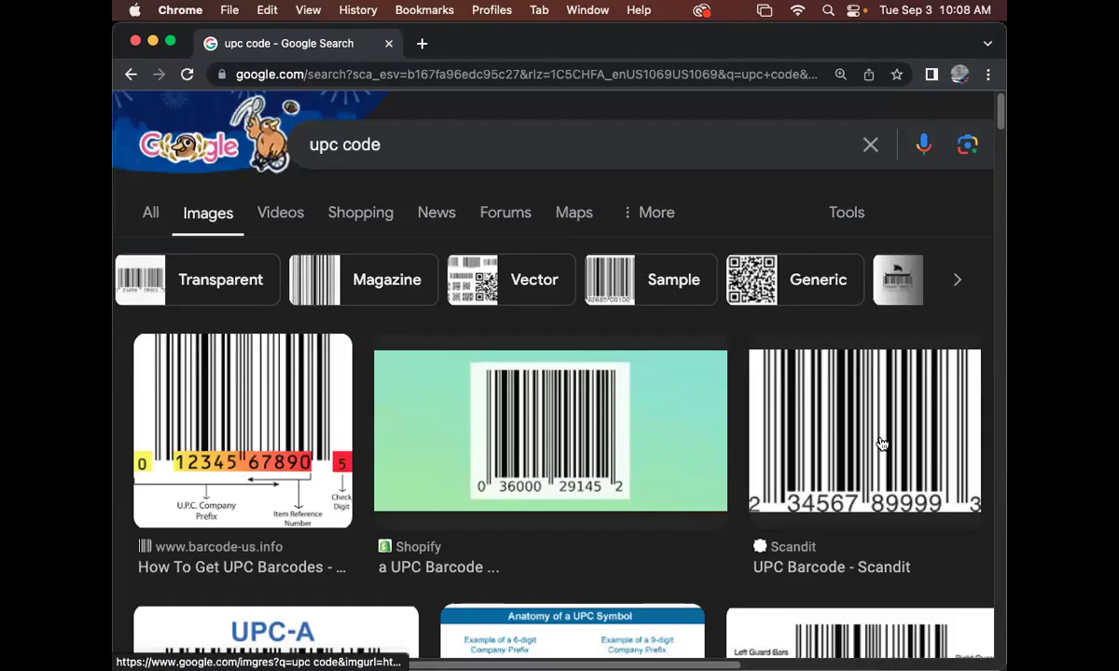
left_click(881, 444)
right_click(717, 519)
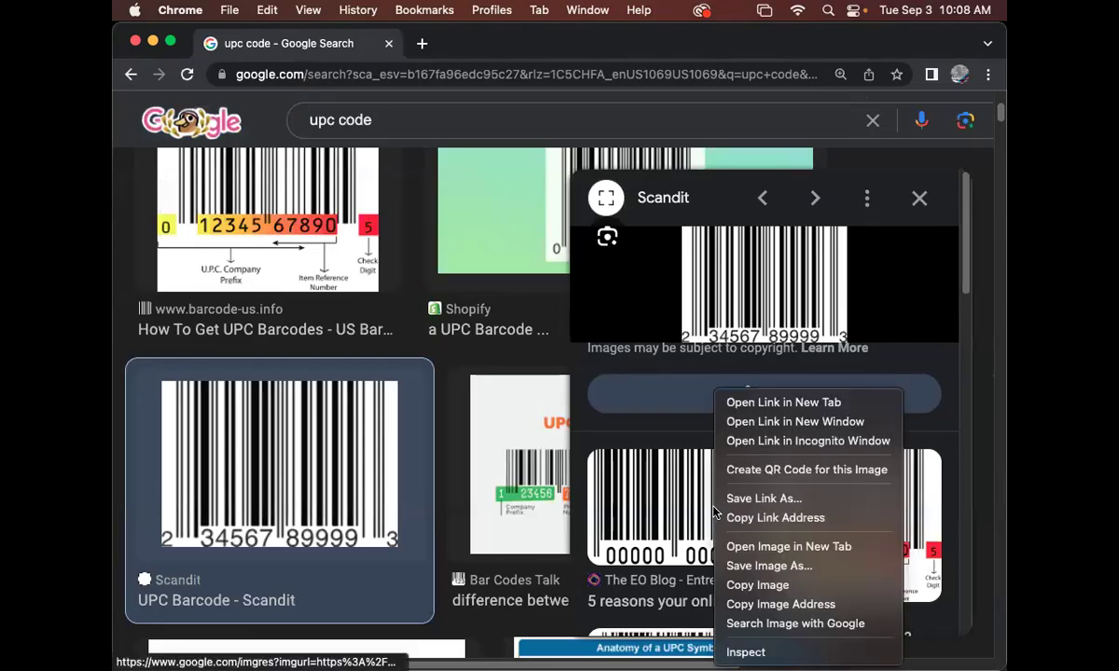
left_click(787, 565)
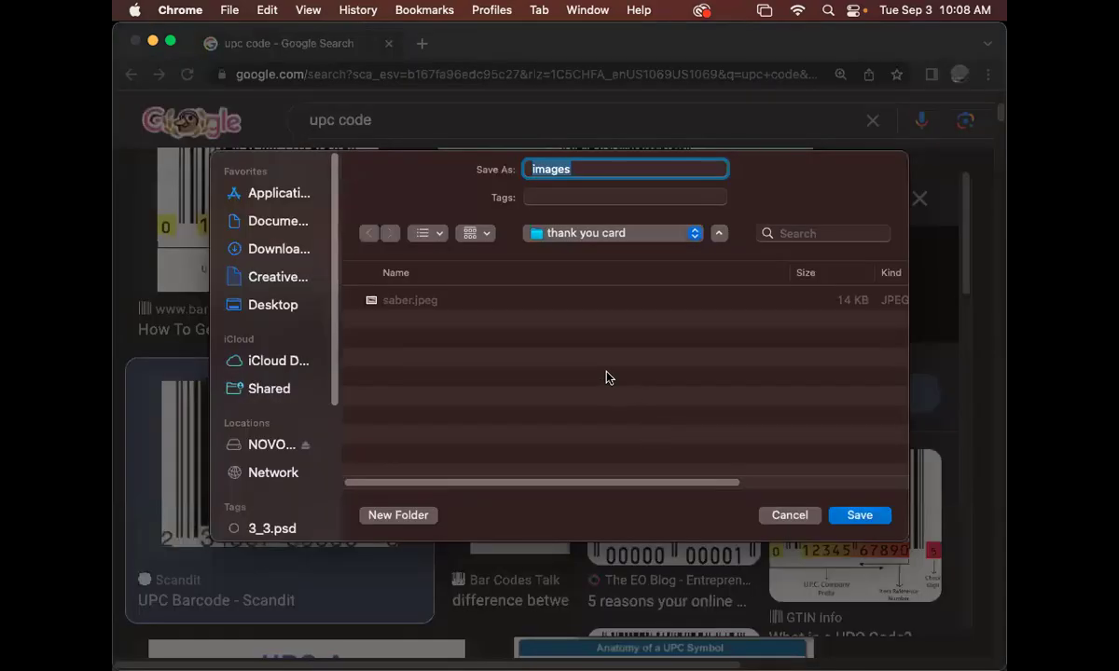
type("upc")
key("Return")
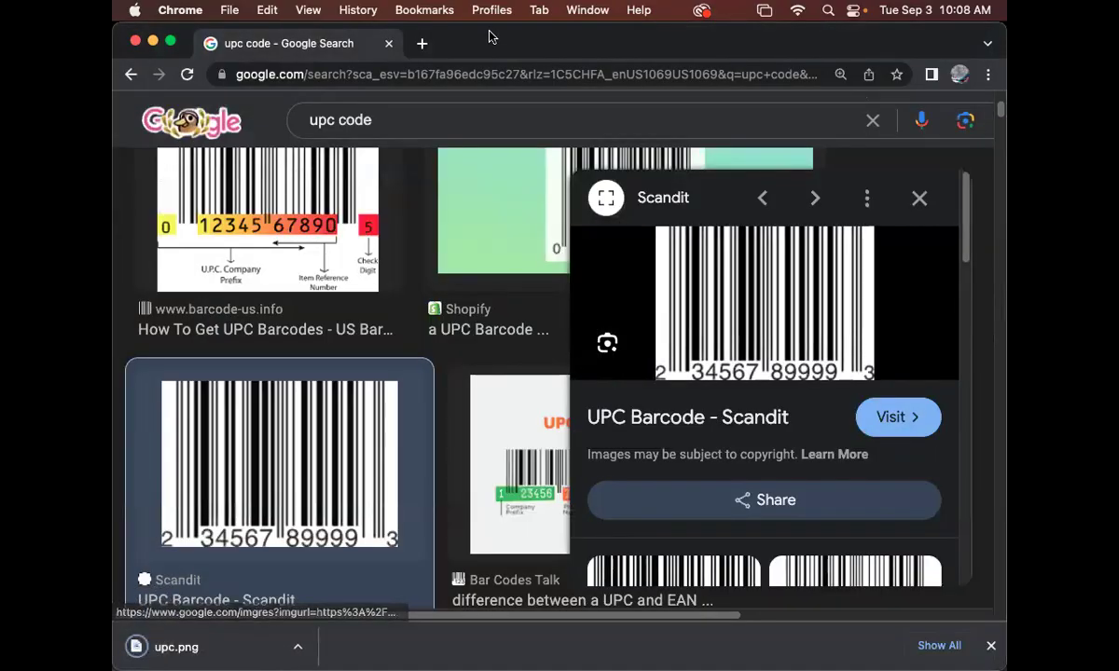
Return to Illustrator and add a new layer named "back panel upc code" above the "back upc code" layer.
left_click_drag(490, 34, 643, 535)
left_click(380, 312)
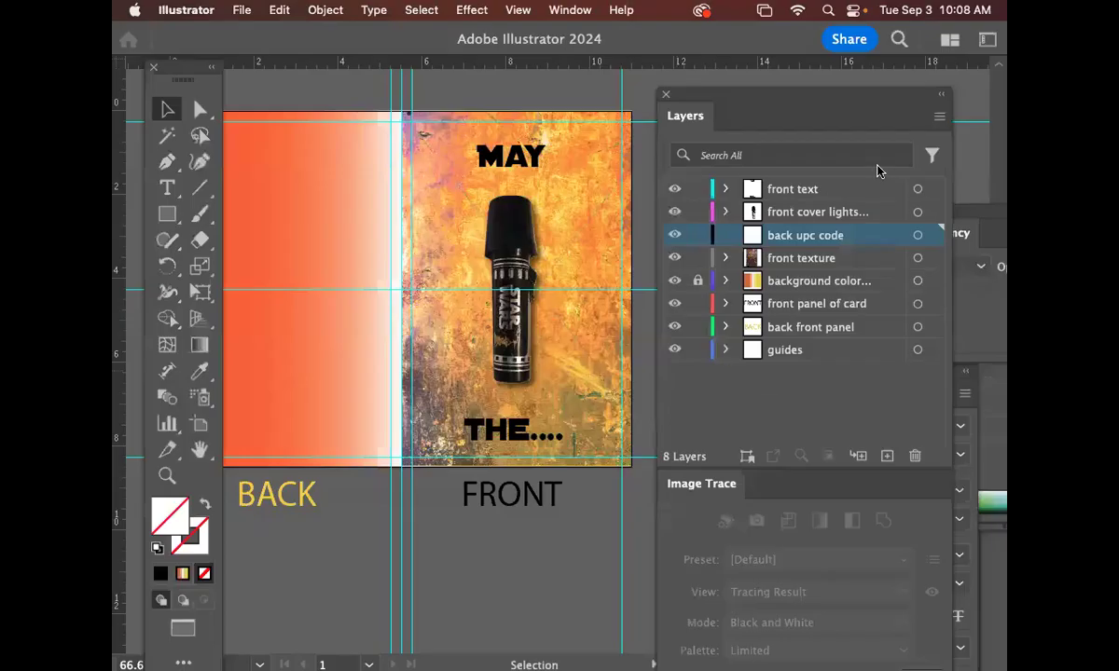
left_click(938, 115)
left_click(930, 115)
type("back pan")
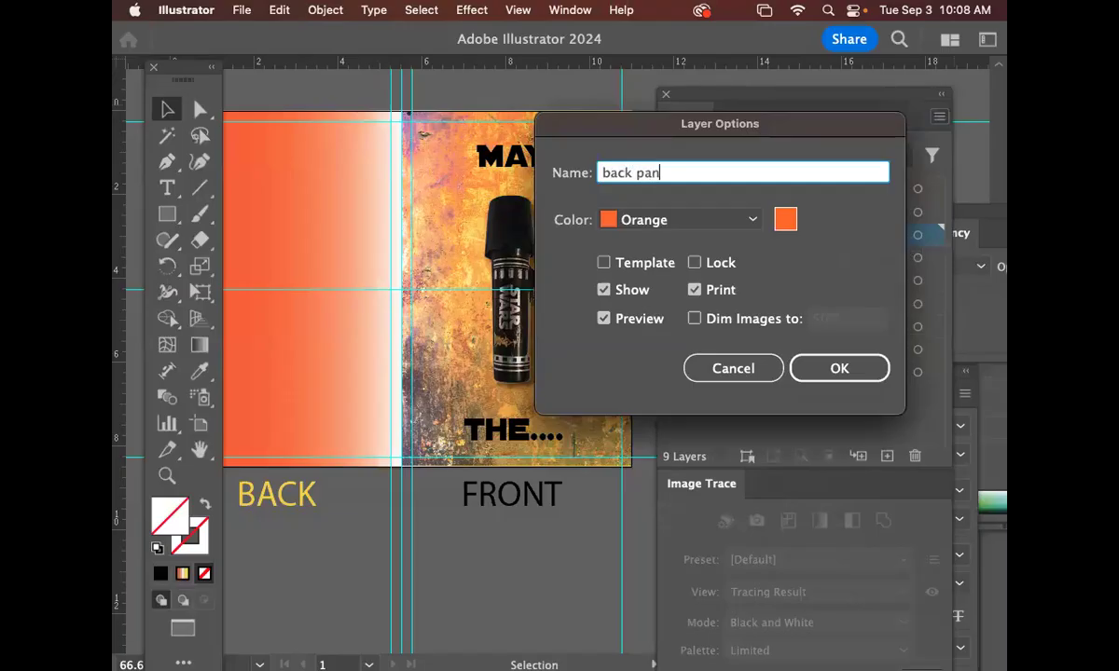
type("el upc code")
key("Return")
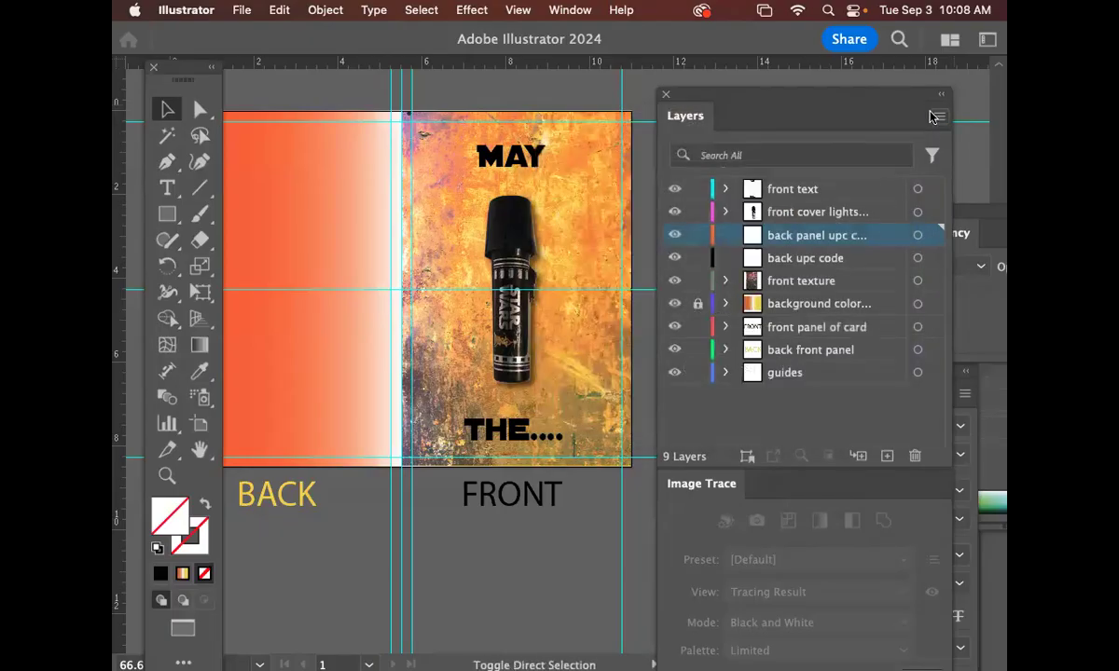
Place the linked image upc.png from the "thank you card" folder near the bottom of the card's back panel.
key("super+shift+p")
left_click(361, 119)
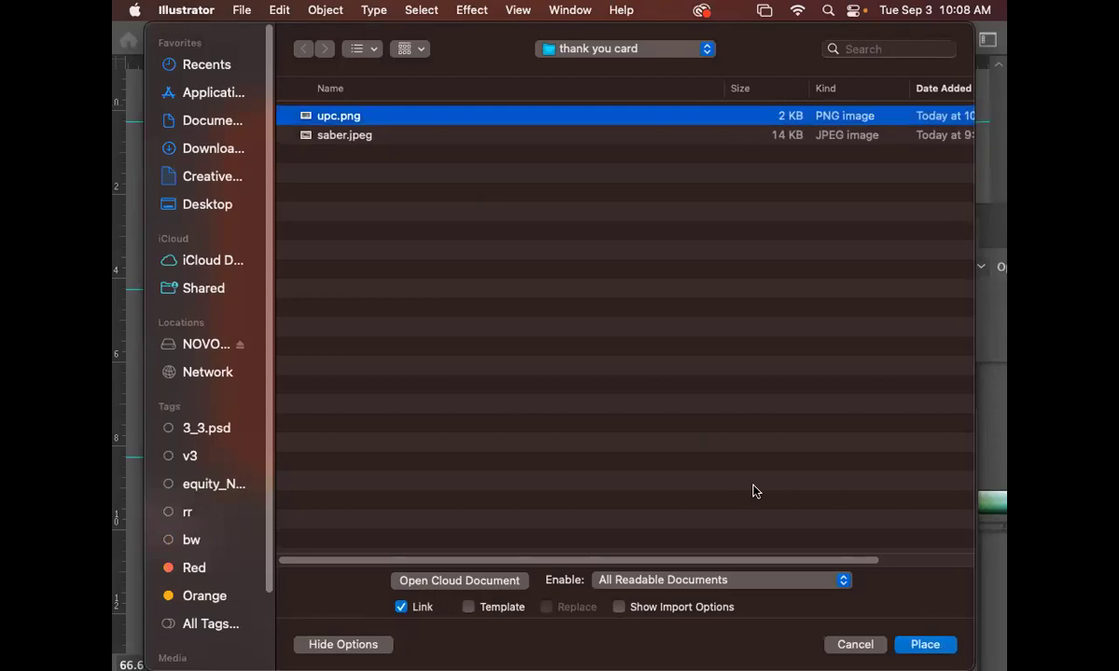
left_click_drag(790, 61, 687, 27)
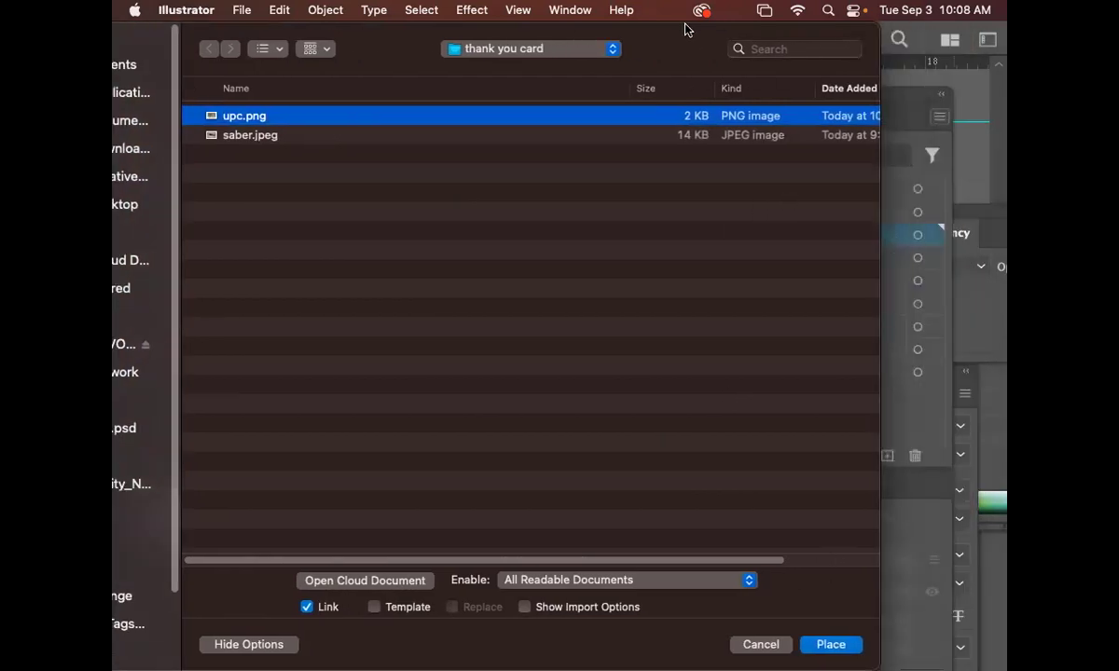
left_click(804, 640)
key("space")
left_click_drag(347, 324, 536, 212)
key("space")
left_click_drag(457, 273, 431, 326)
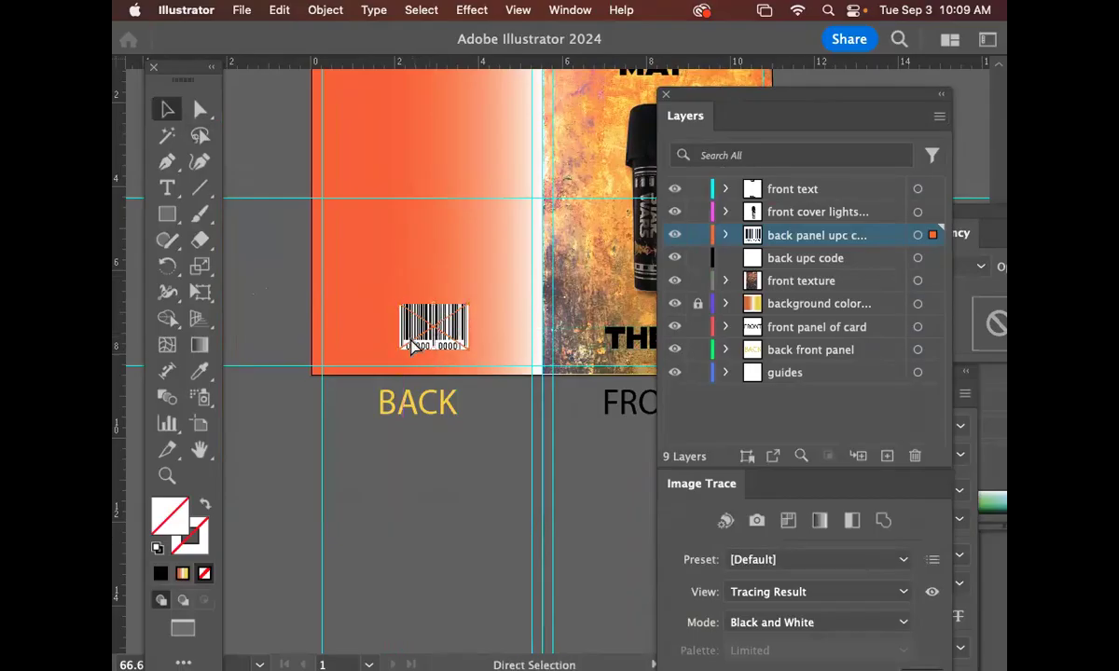
Examine the placed barcode image up close to judge how sharp its bars are.
key("super+equal")
key("super+equal")
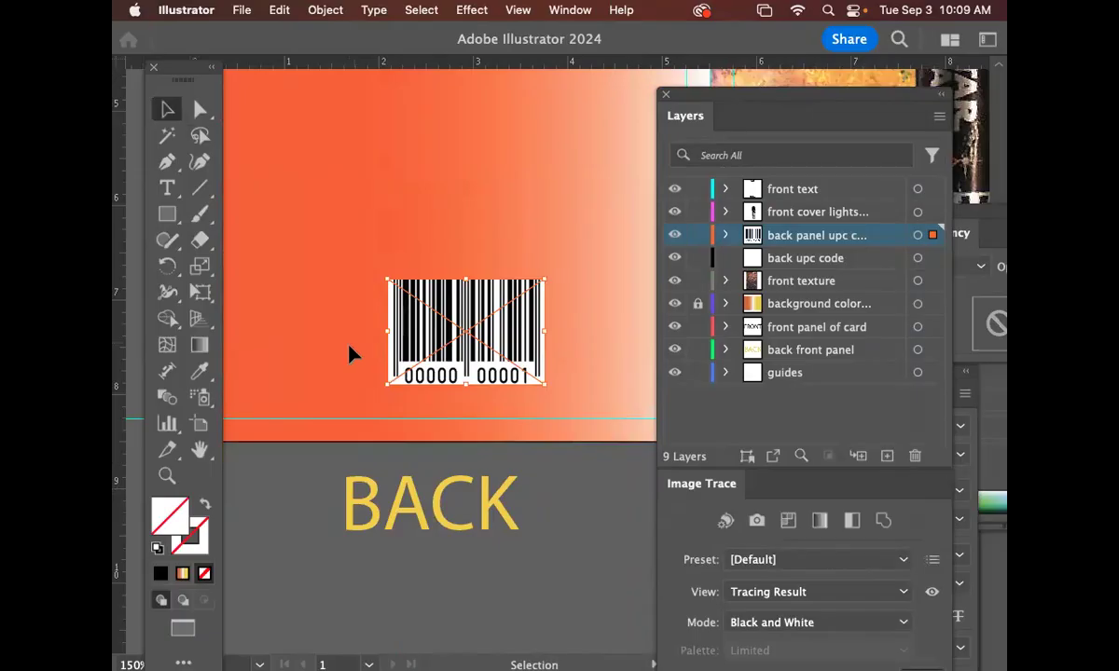
key("super+minus")
left_click_drag(349, 346, 304, 273)
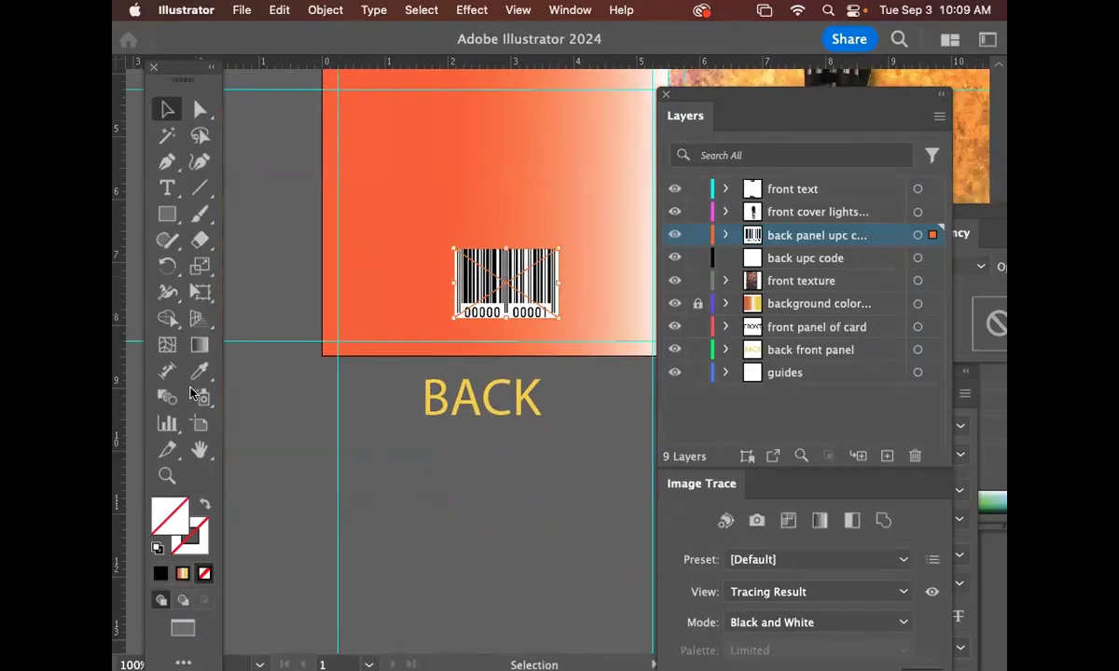
left_click(167, 476)
left_click_drag(461, 247, 494, 387)
key("space")
scroll(476, 391, "down", 10)
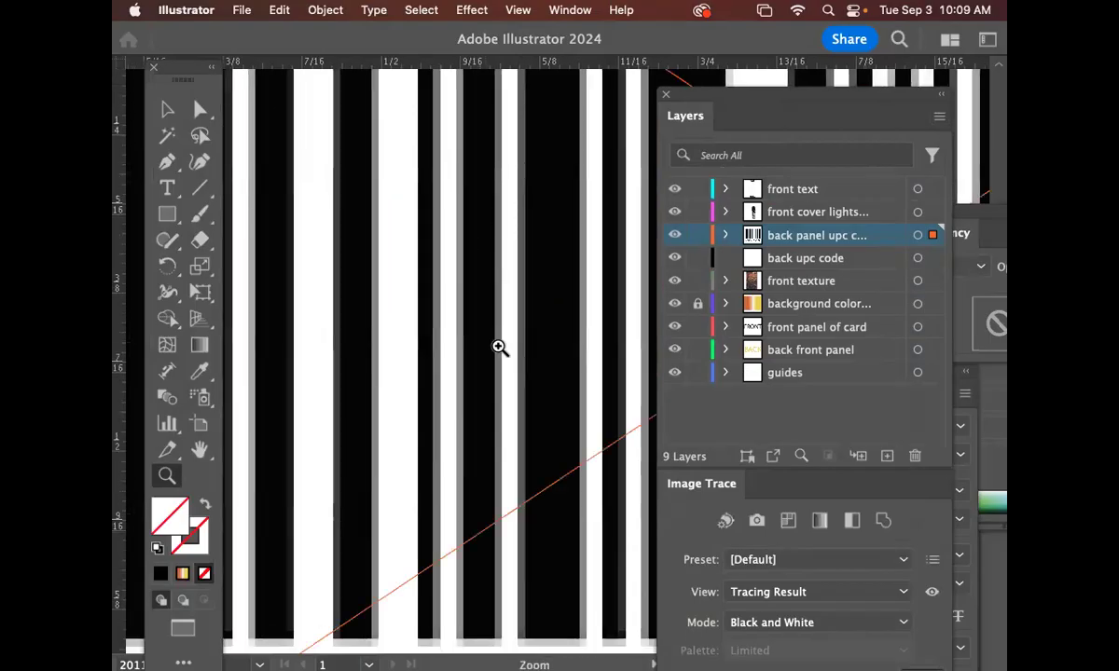
left_click_drag(524, 231, 240, 227)
Move the barcode image off the artboard into the empty canvas beside the back panel as a drawing reference.
left_click(168, 109)
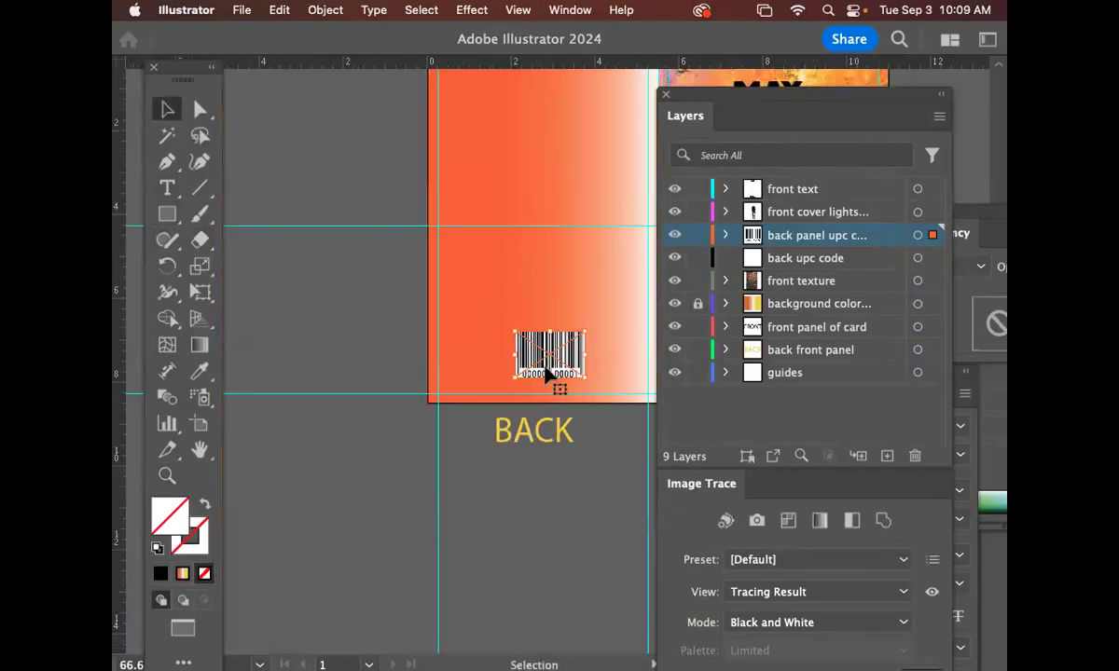
left_click_drag(554, 364, 594, 474)
left_click(167, 476)
left_click_drag(337, 339, 461, 335)
key("space")
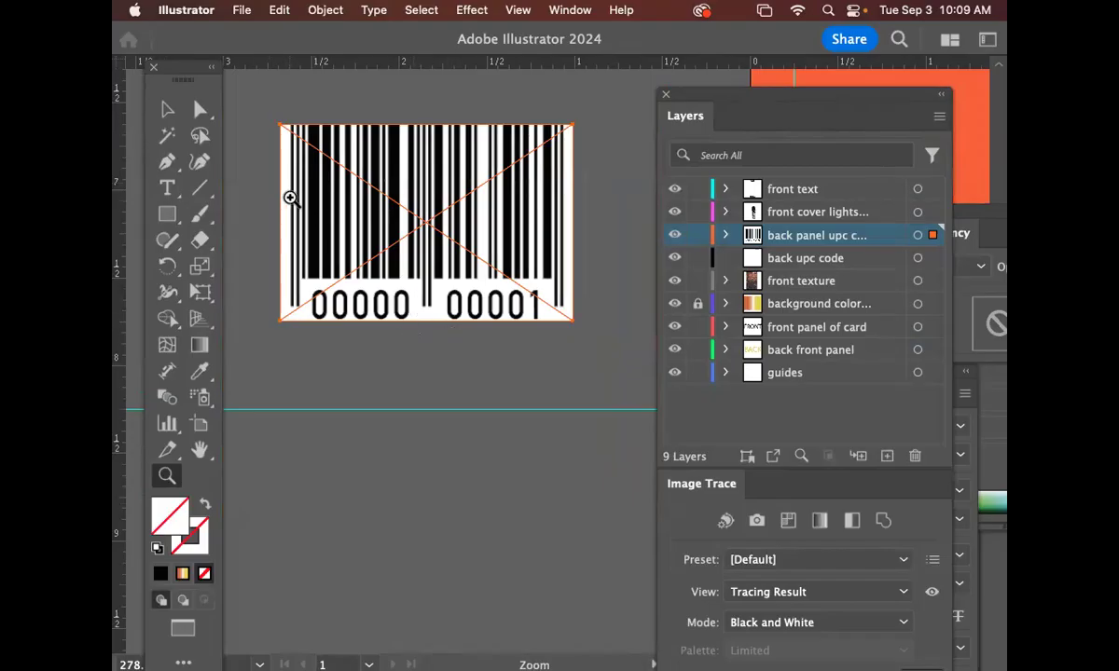
Draw a rectangle below the reference barcode, matching its width, and fill it with near-white.
left_click(168, 110)
left_click(165, 212)
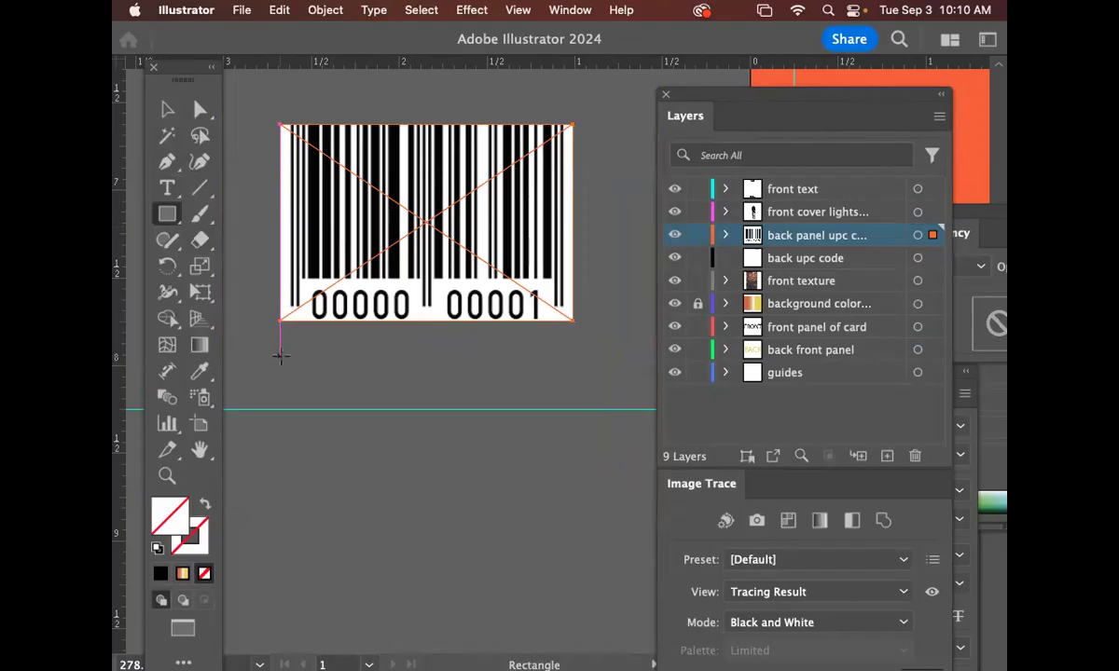
mouse_move(281, 355)
left_mouse_down()
mouse_move(391, 454)
mouse_move(551, 486)
mouse_move(572, 544)
left_mouse_up()
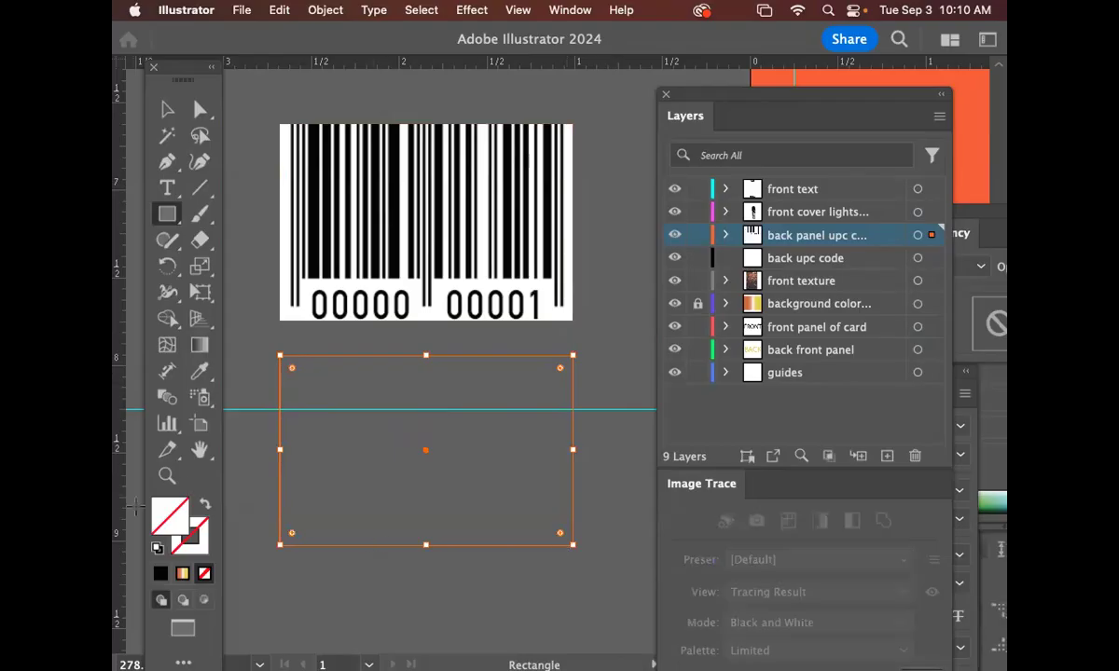
double_click(179, 525)
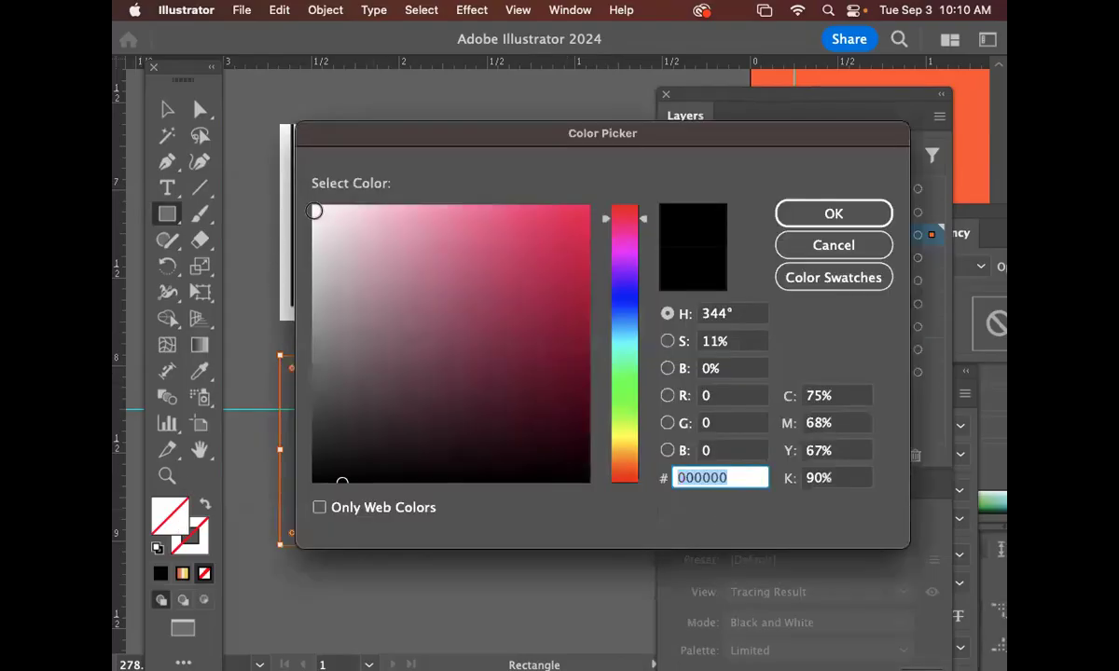
left_click(315, 211)
left_click(879, 215)
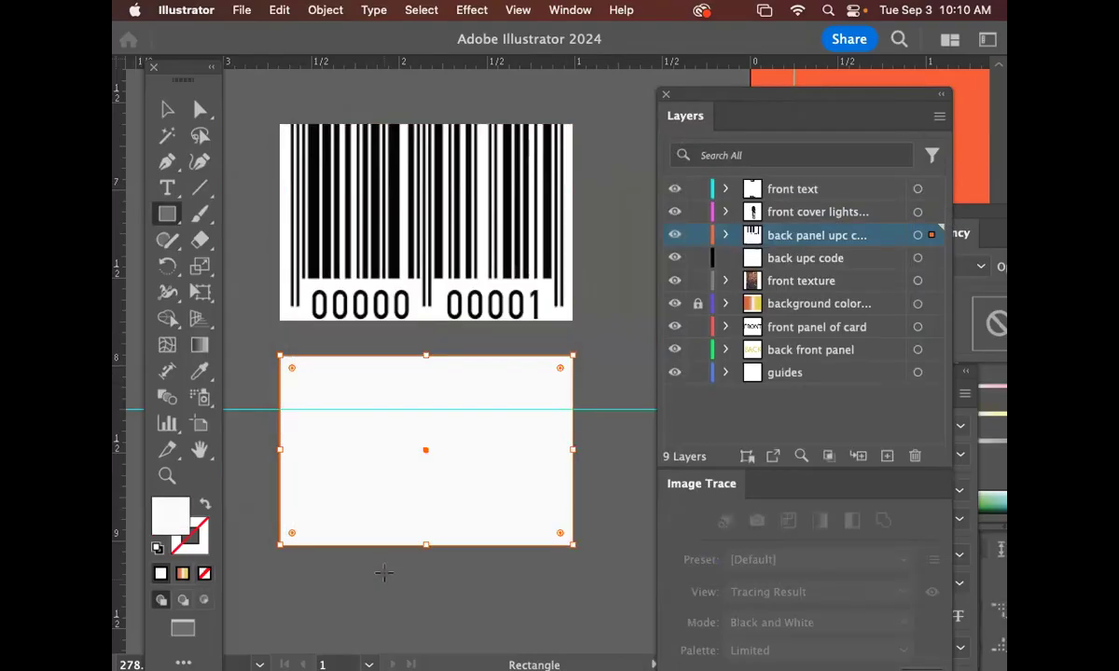
Slightly round all four corners of the white rectangle and leave it in place, deselected.
left_click_drag(293, 369, 299, 379)
left_click(167, 109)
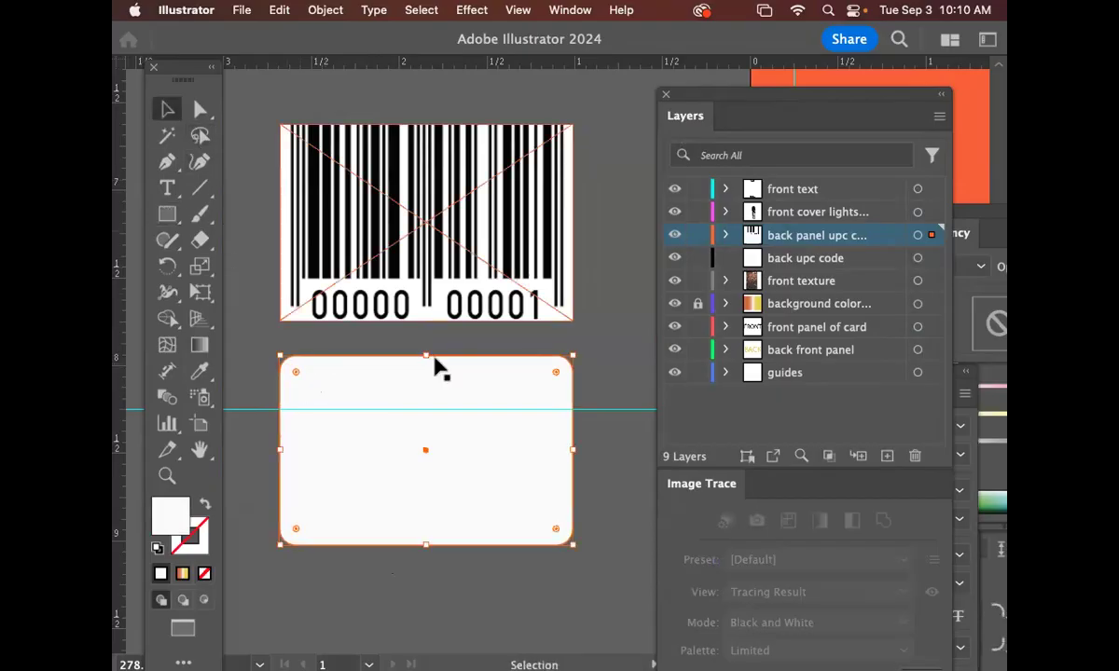
key("space")
left_click_drag(454, 383, 453, 348)
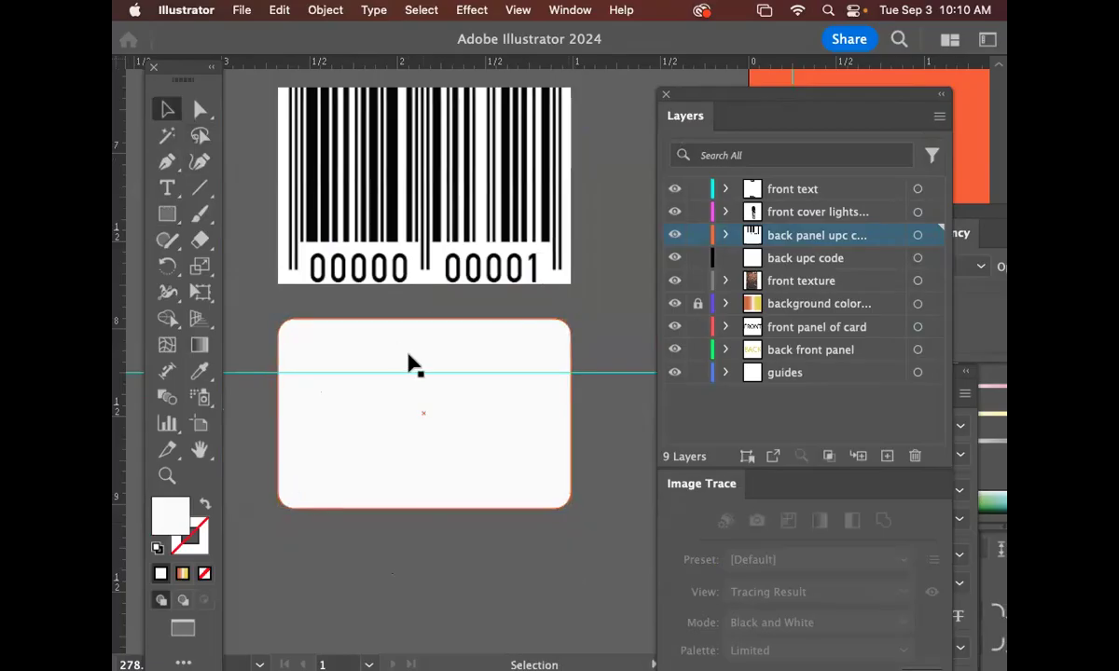
key("Delete")
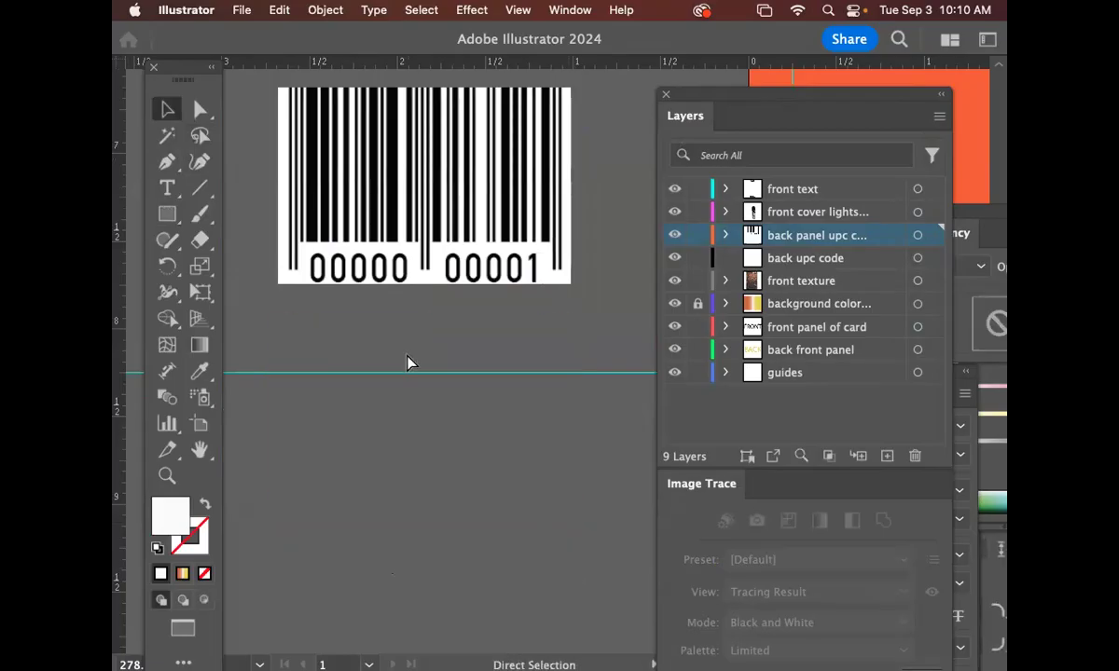
key("super+z")
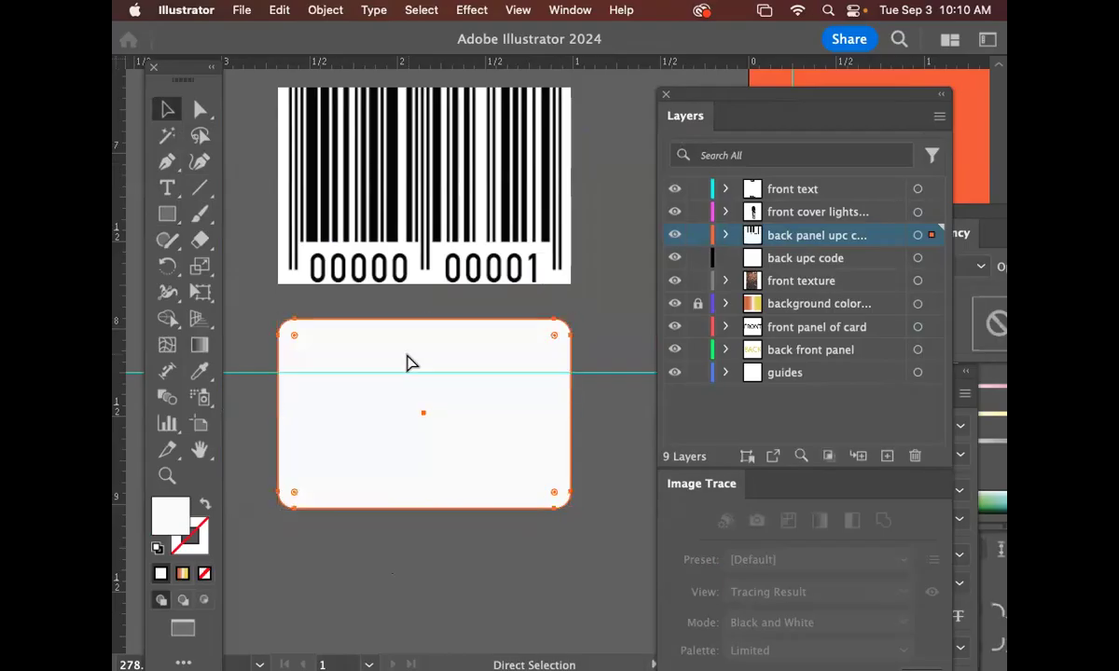
key("super+shift+a")
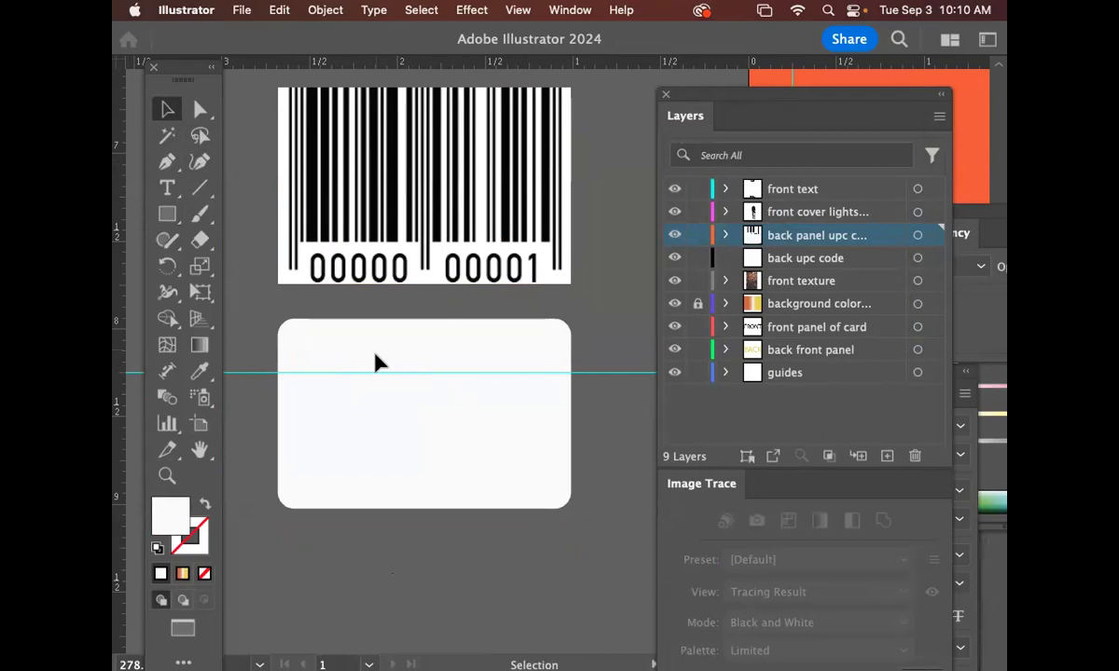
Set the fill to near-black (070707) and draw a thin, tall vertical bar near the white rectangle's left edge.
left_click(168, 213)
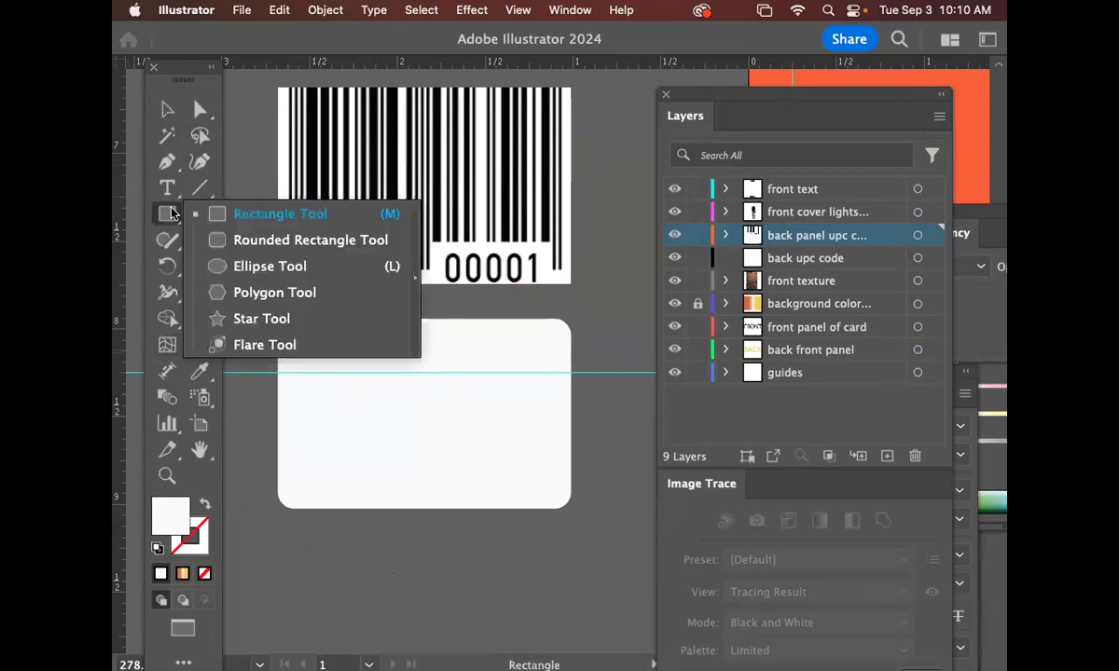
left_click(233, 213)
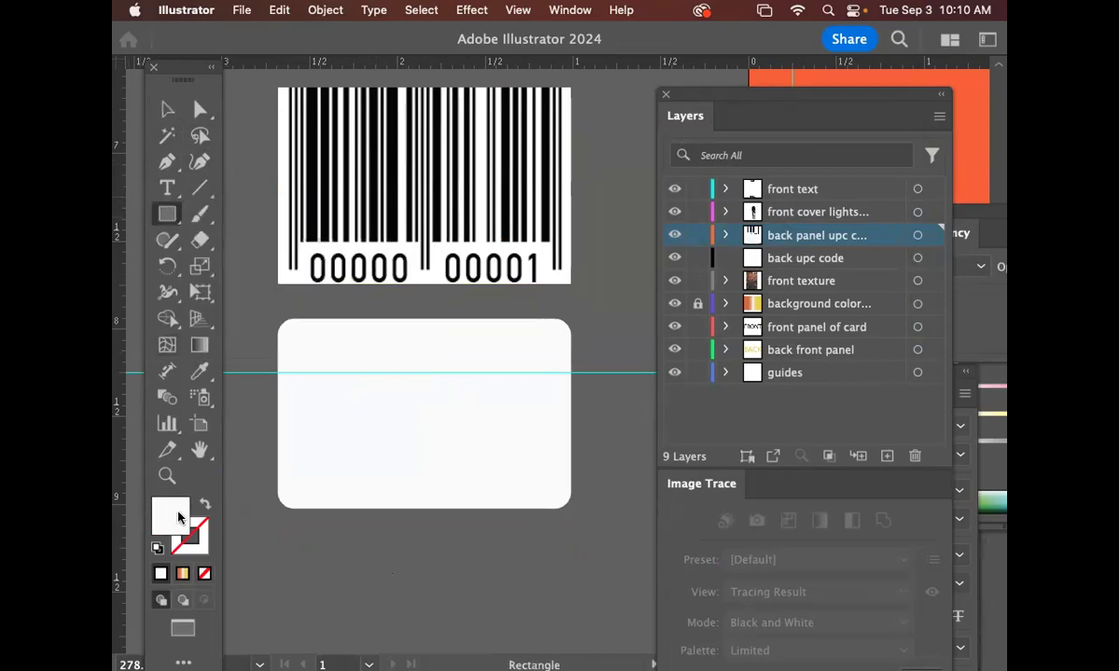
double_click(178, 517)
left_click(325, 471)
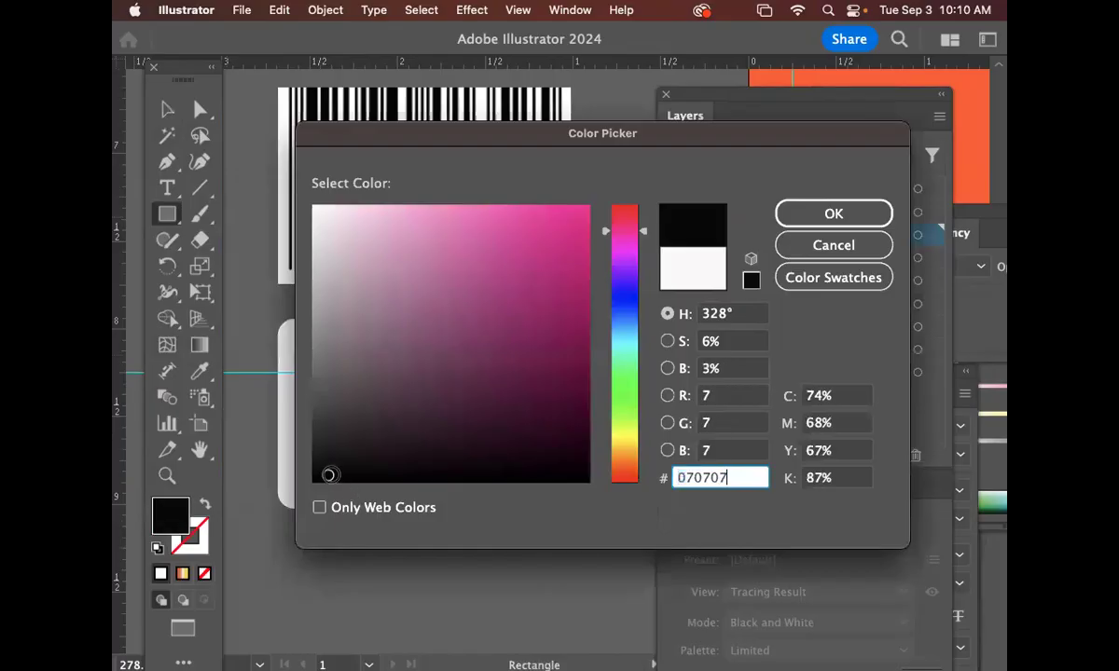
left_click(803, 213)
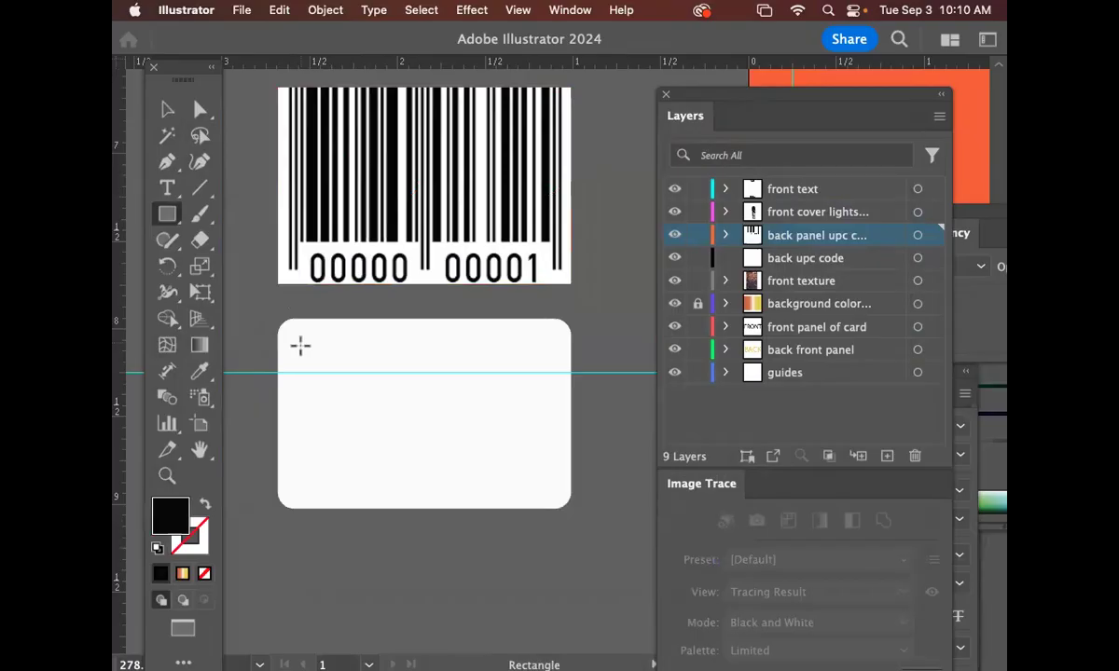
left_click_drag(302, 347, 304, 485)
left_click(166, 110)
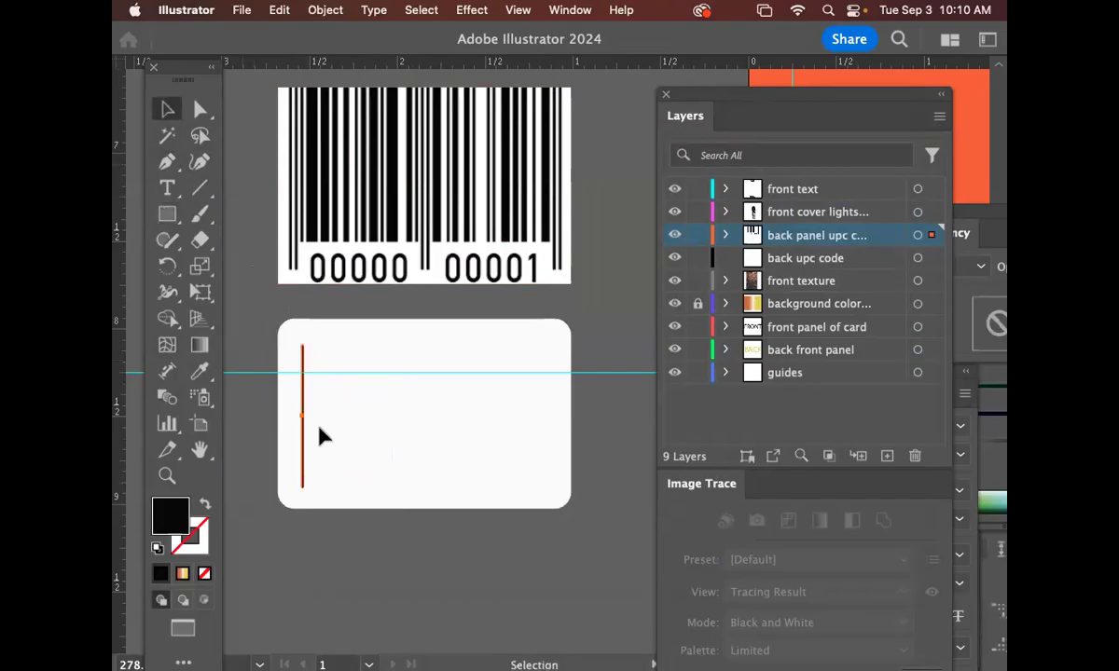
Duplicate the thin bar just to its right, and draw a wider, shorter black bar beside the pair.
left_click_drag(308, 417, 314, 418)
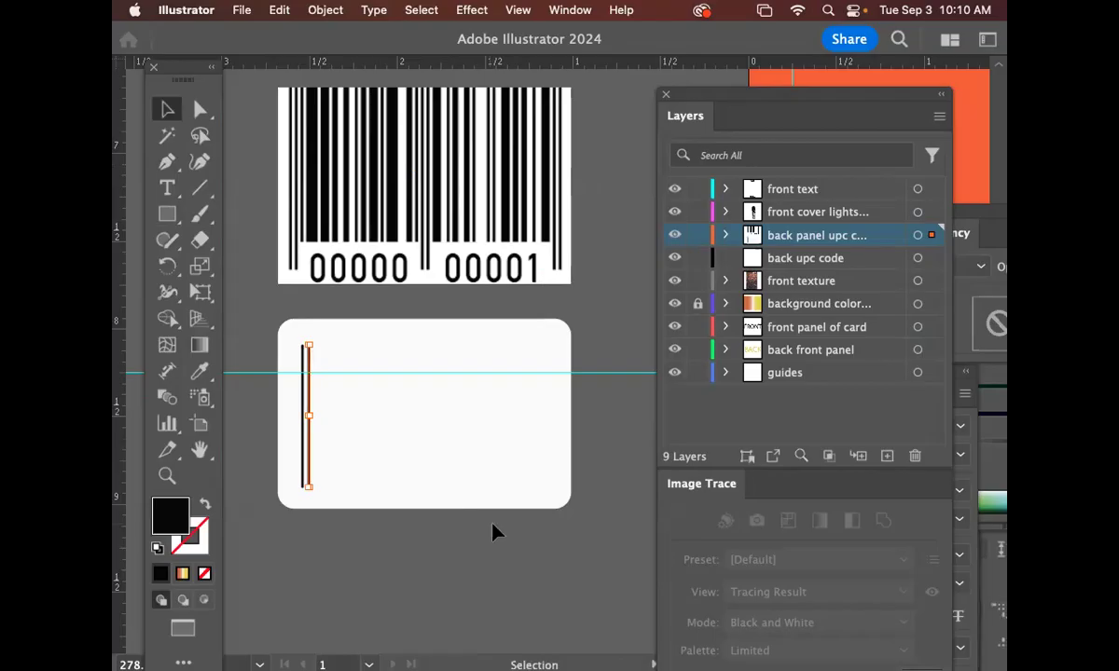
left_click(487, 530)
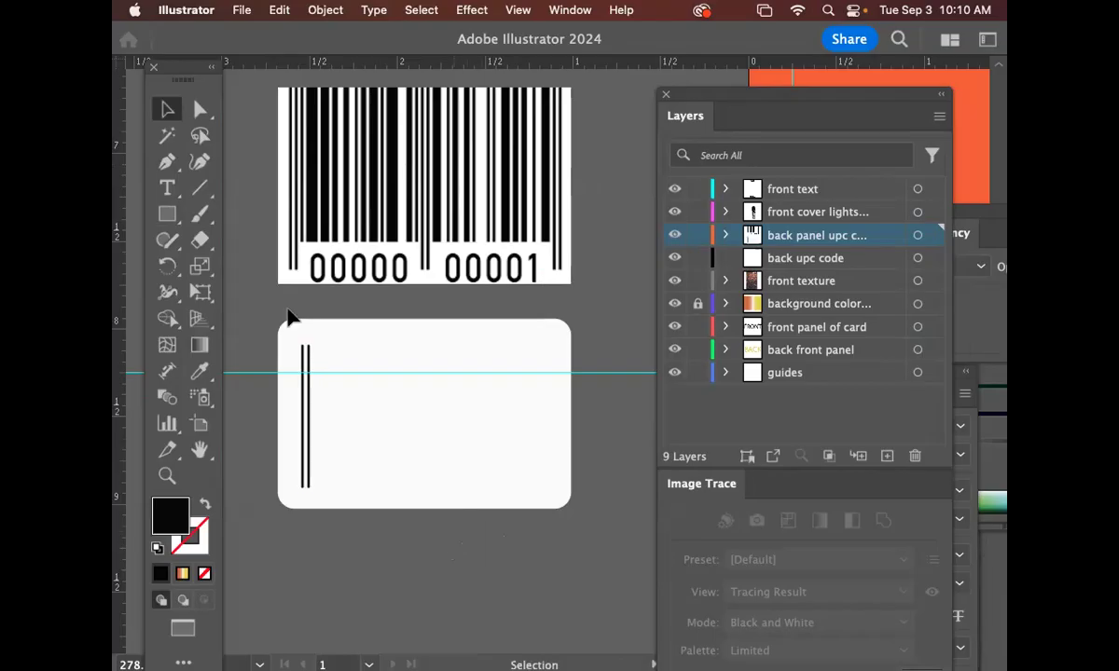
key("m")
left_click_drag(314, 345, 323, 469)
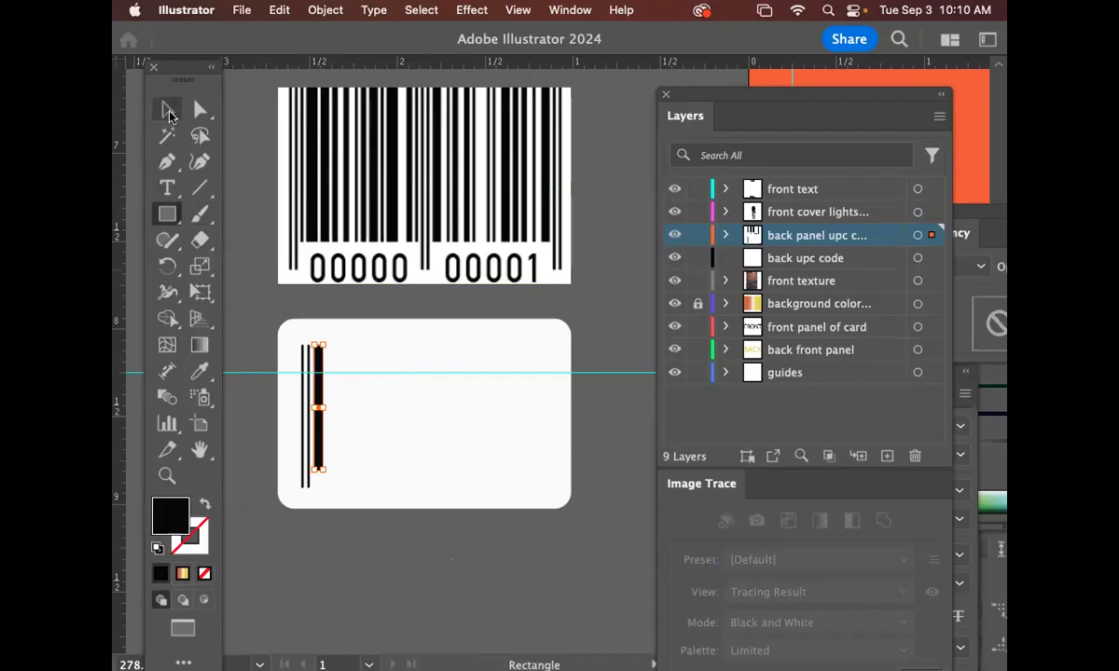
left_click(167, 109)
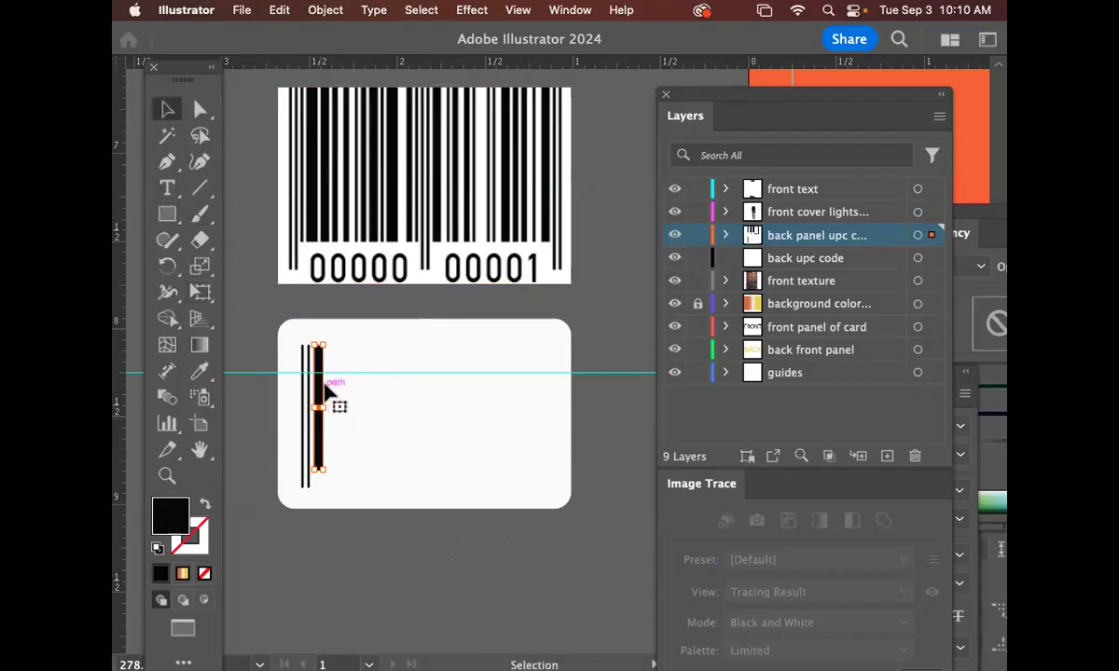
Draw a thin, short bar to the right of the wide bar and shift it closer to that bar.
left_click(167, 214)
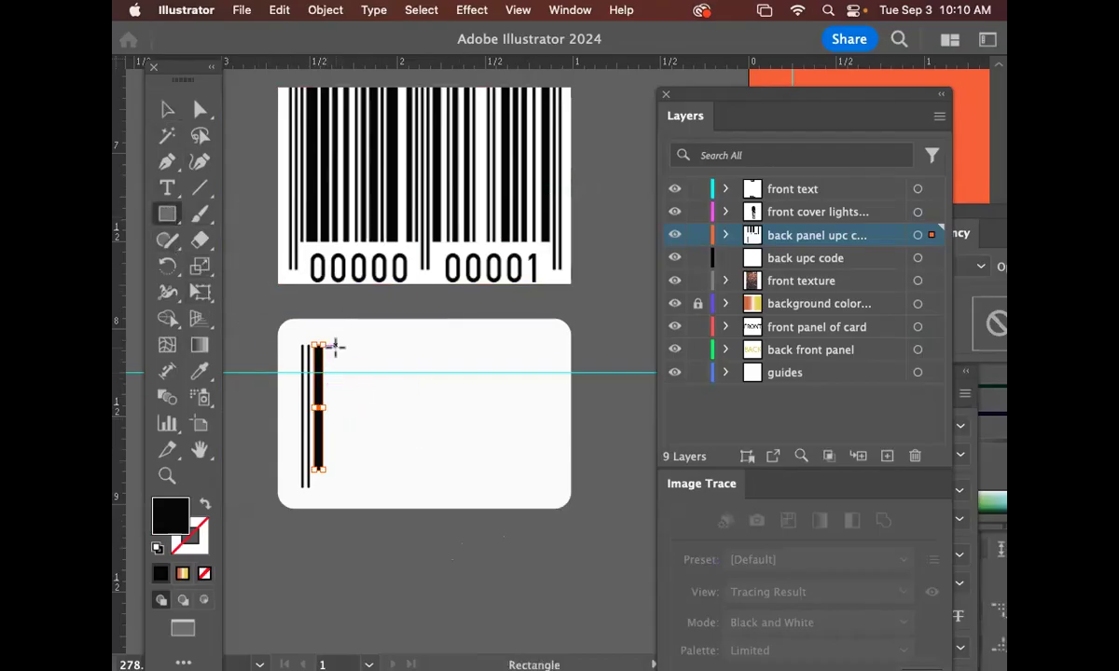
left_click_drag(337, 347, 334, 468)
left_click(167, 110)
left_click(449, 354)
left_click_drag(339, 392, 330, 394)
left_click(392, 396)
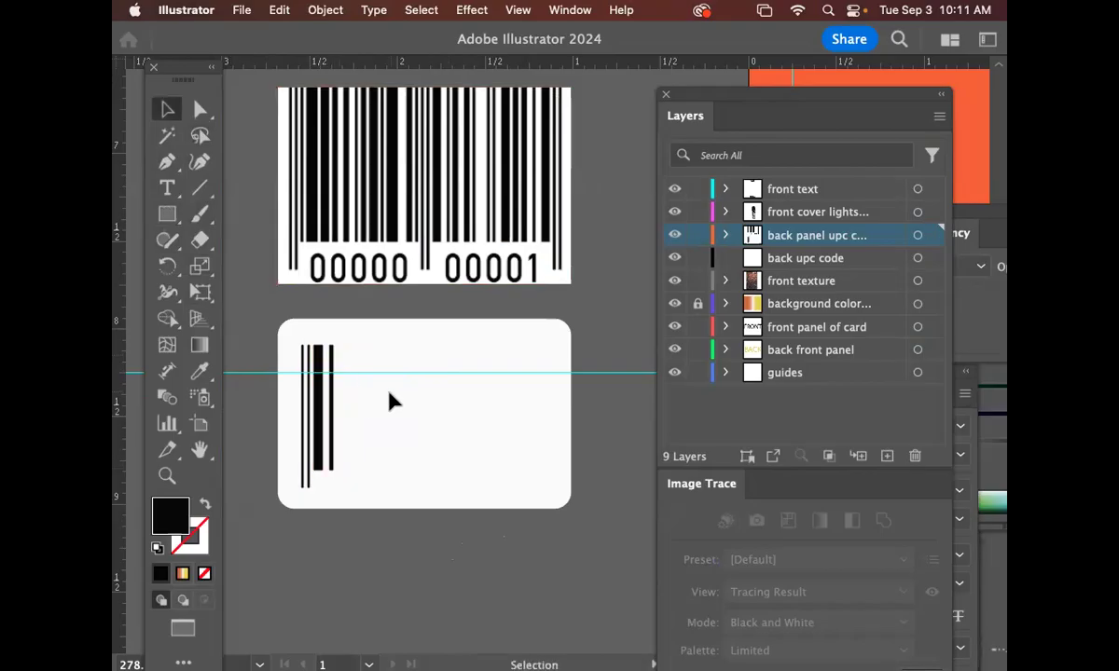
Copy the four-bar group to the right and repeat the copy at equal spacing across the white rectangle.
left_click(328, 384)
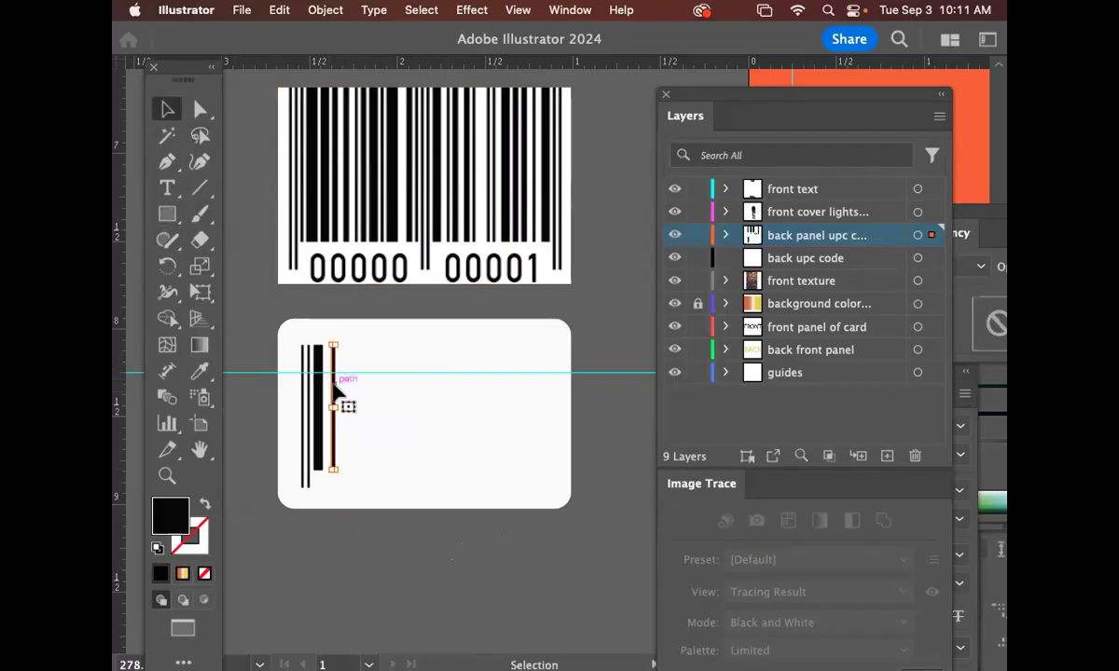
mouse_move(366, 396)
left_mouse_down()
mouse_move(278, 336)
mouse_move(355, 388)
left_mouse_up()
key("super+d")
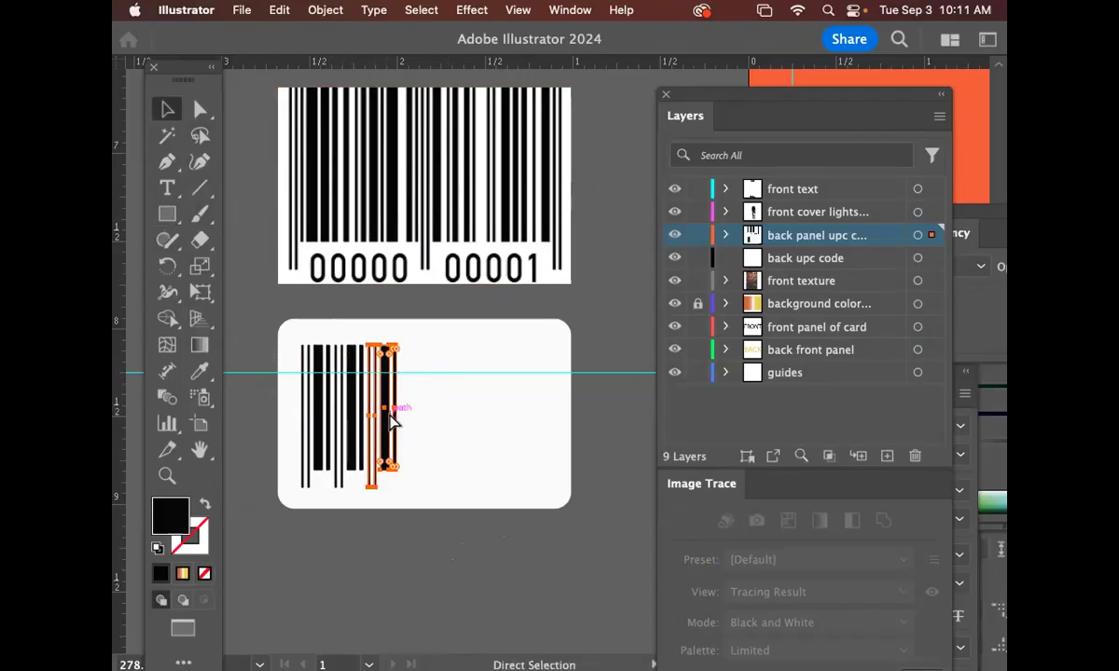
key("super+d")
key("super+d")
key("super+d")
key("super+d")
key("super+d")
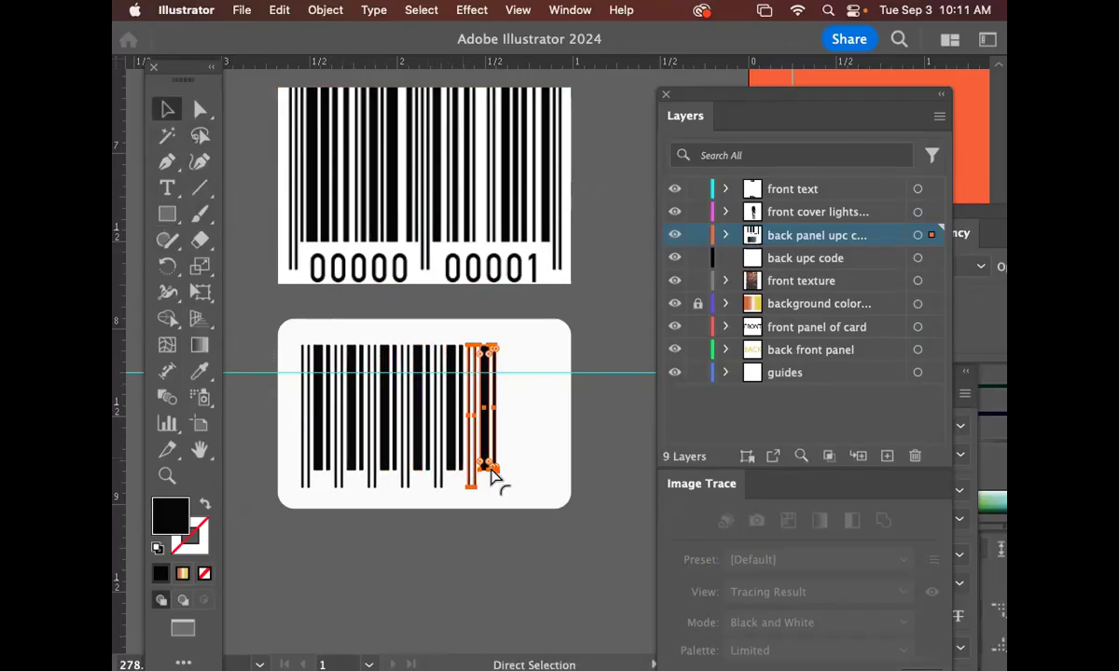
Narrow the wide bars in the repeated groups, keeping the first group's wide bar at full width.
left_click(452, 401)
left_click_drag(459, 411, 351, 407)
left_click(419, 408)
left_click(387, 410)
left_click(353, 410)
left_click(477, 410)
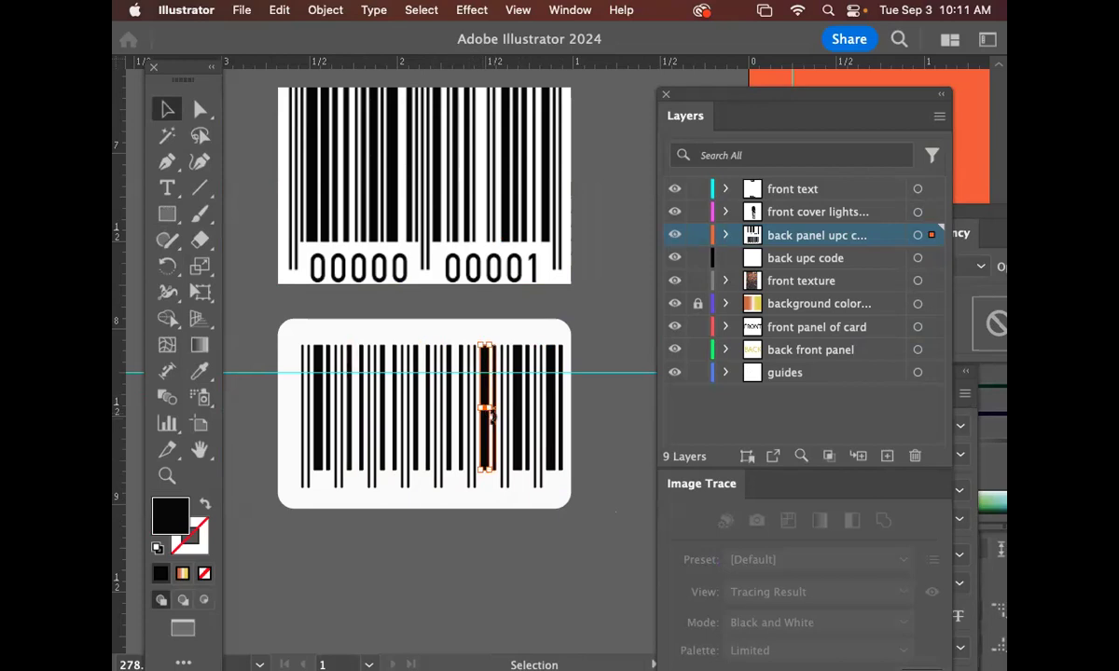
left_click_drag(486, 408, 550, 407)
left_click(521, 411)
left_click(559, 418)
left_click(604, 455)
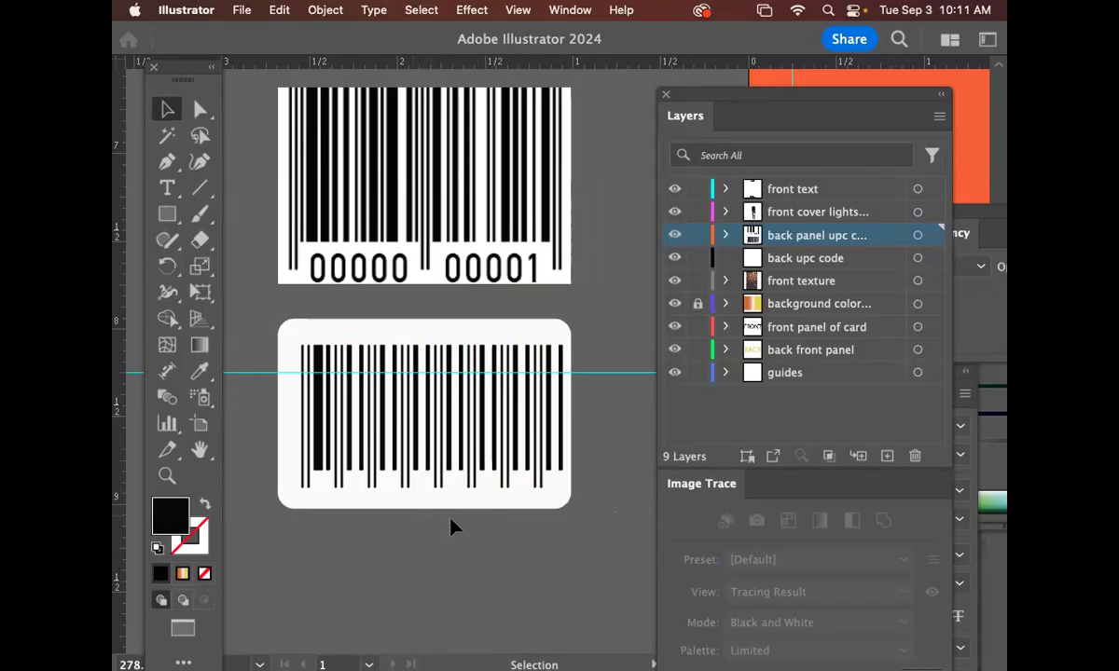
Shorten the thin bars in all repeated groups to the wide bars' length, leaving the first pair long.
left_click_drag(482, 467, 486, 385)
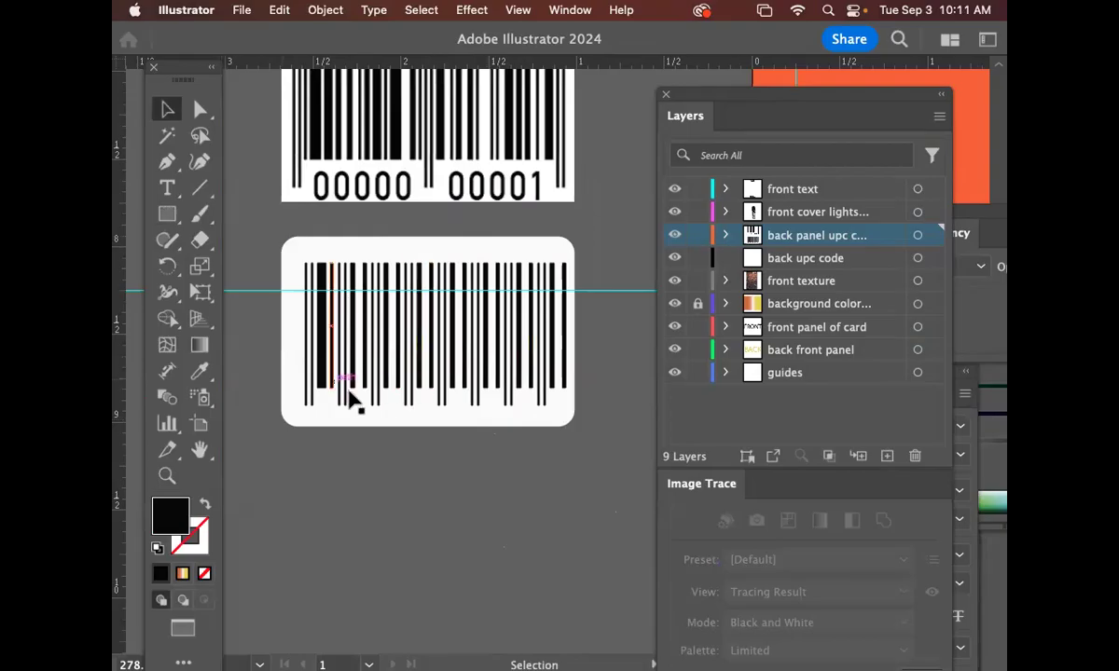
left_click(201, 110)
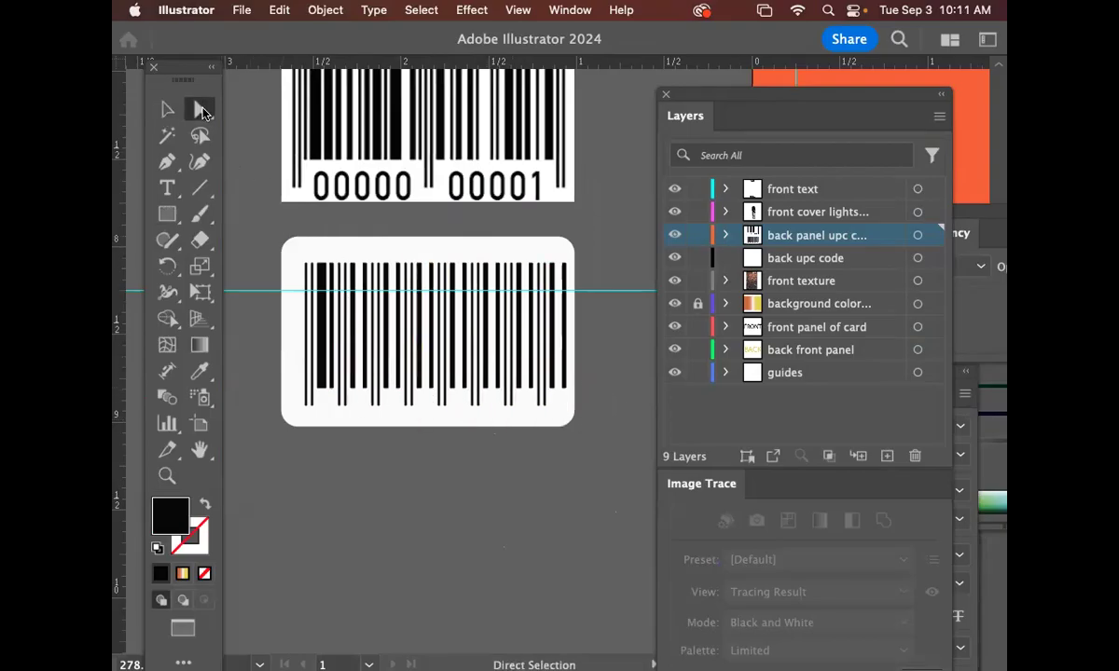
left_click_drag(321, 398, 529, 421)
key("Up")
key("Up")
key("Up")
key("Up")
key("Up")
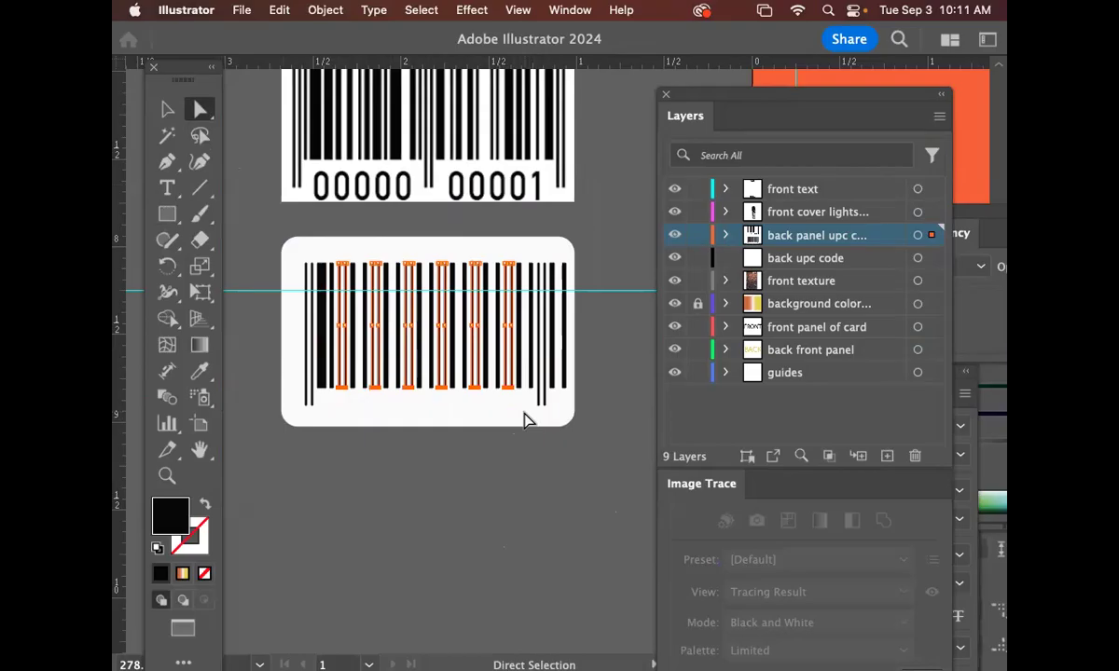
left_click_drag(560, 418, 508, 394)
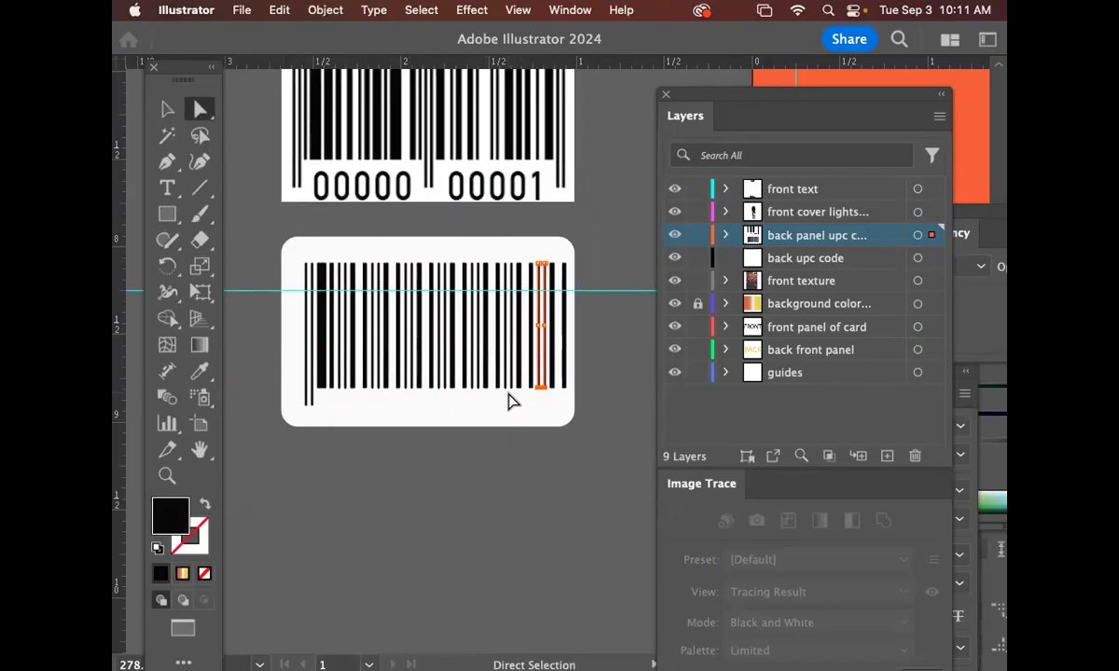
Delete the rightmost bar and place a copy of the first pair of long thin bars at the barcode's right end.
left_click(587, 407)
left_click_drag(563, 344, 561, 342)
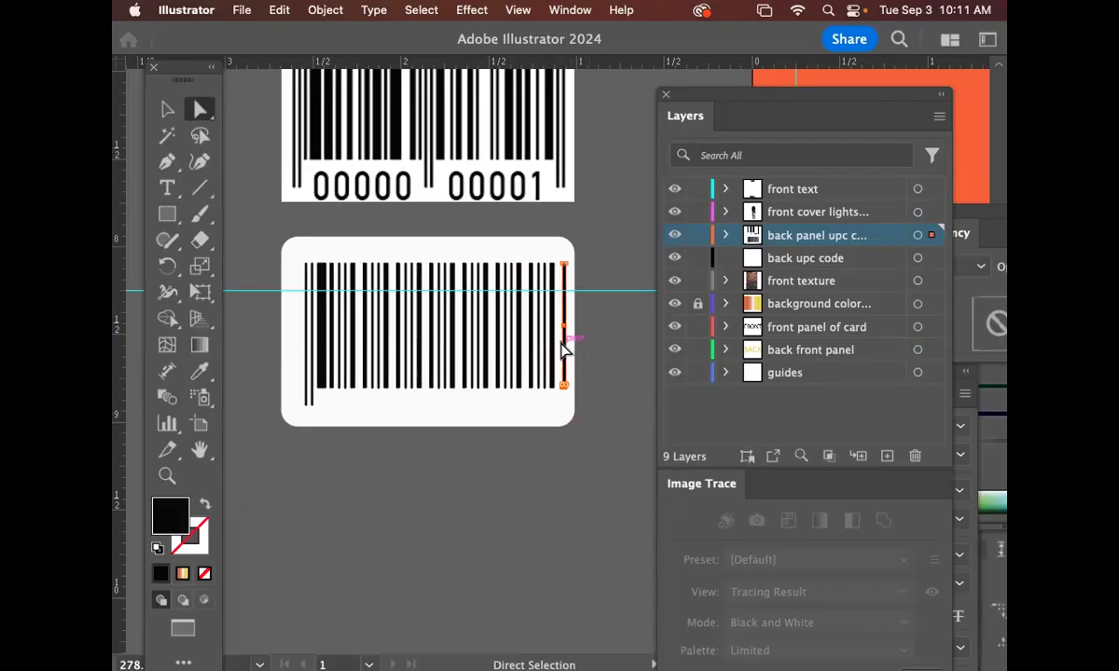
key("Delete")
key("Delete")
left_click_drag(320, 418, 292, 399)
left_click(168, 115)
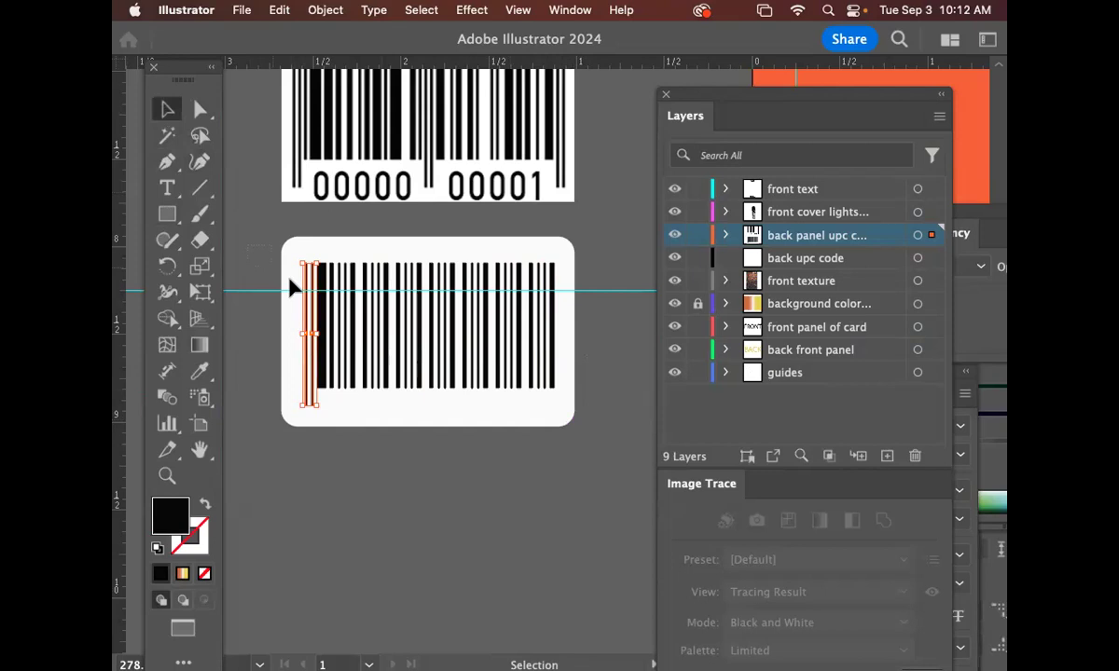
left_click_drag(316, 300, 553, 361)
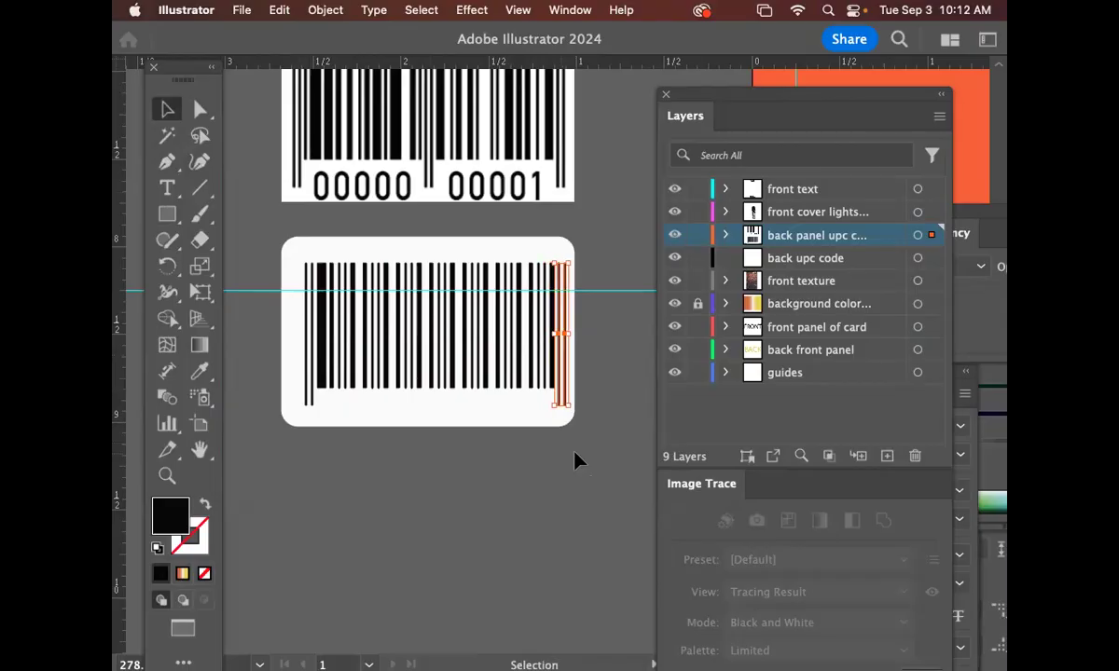
Group all the bars and nudge them left to centre them on the white rounded rectangle.
left_click(602, 505)
left_click_drag(598, 496, 259, 254)
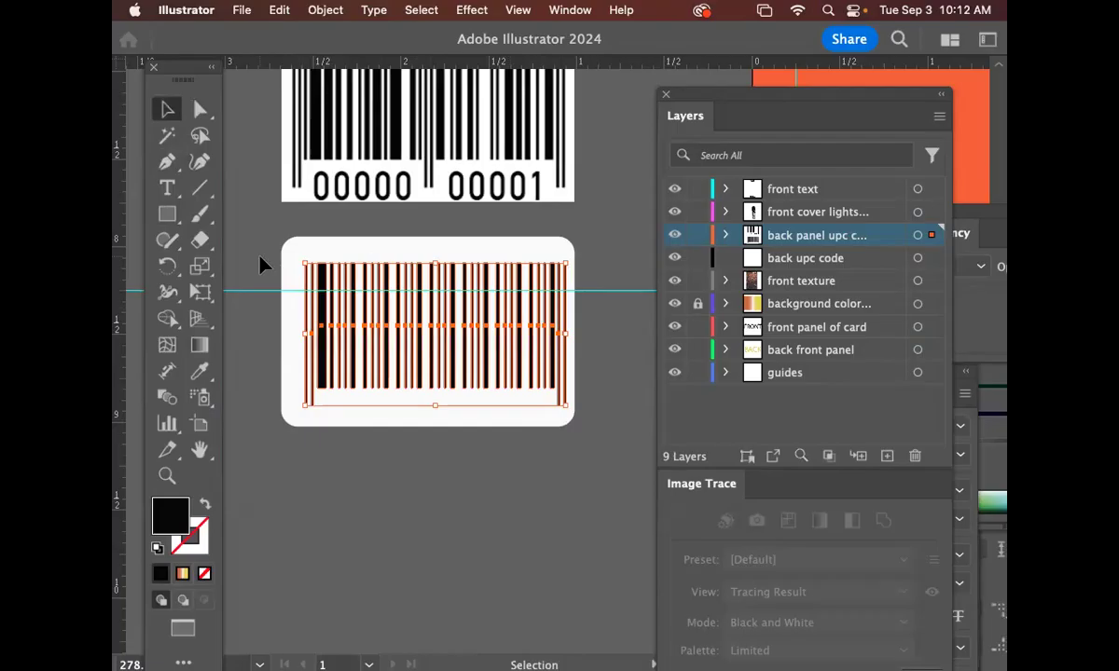
key("super+g")
key("shift+Left")
key("Right")
key("Right")
key("Right")
key("Right")
key("Right")
key("Right")
key("Right")
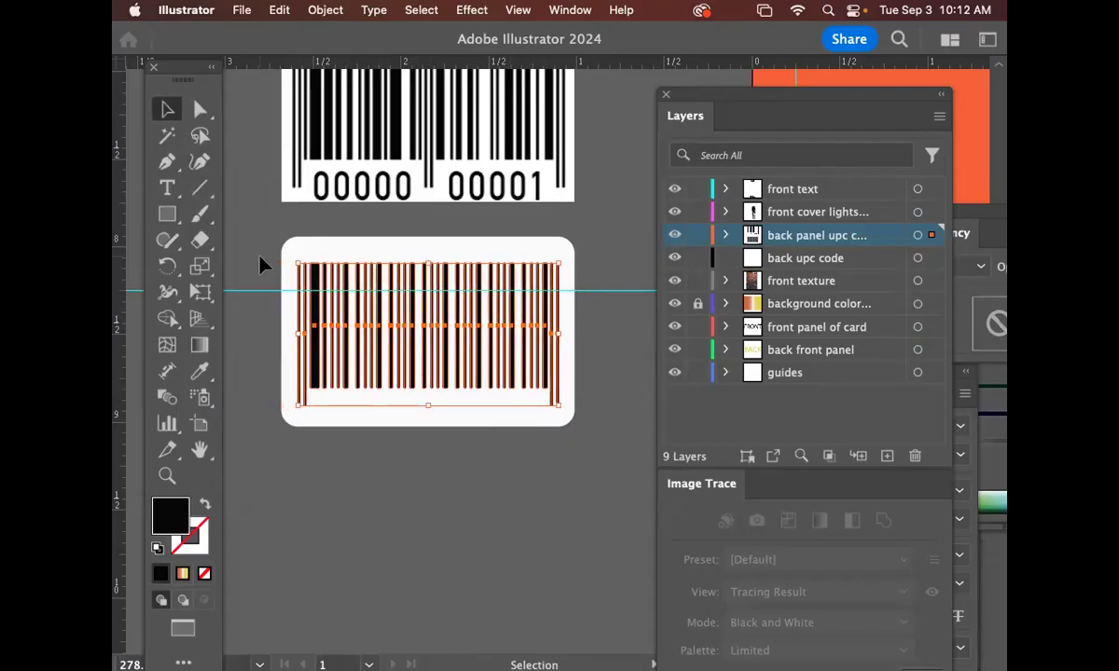
left_click(359, 515)
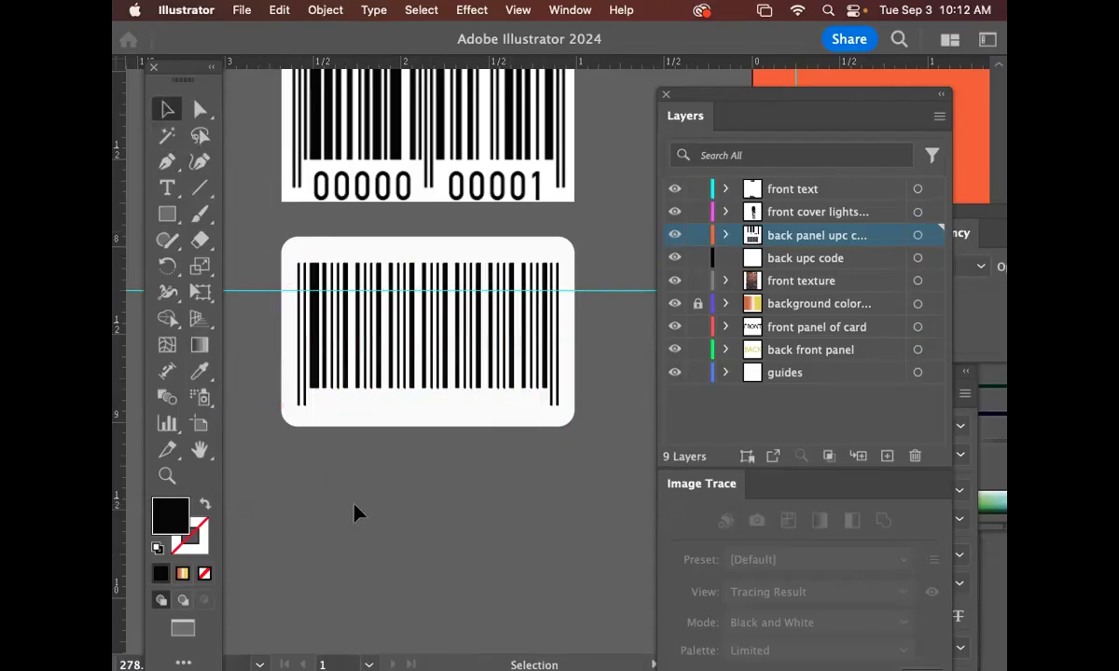
Unlock the white rounded rectangle and group it with the bars, shifting the whole barcode slightly left.
key("alt+super+2")
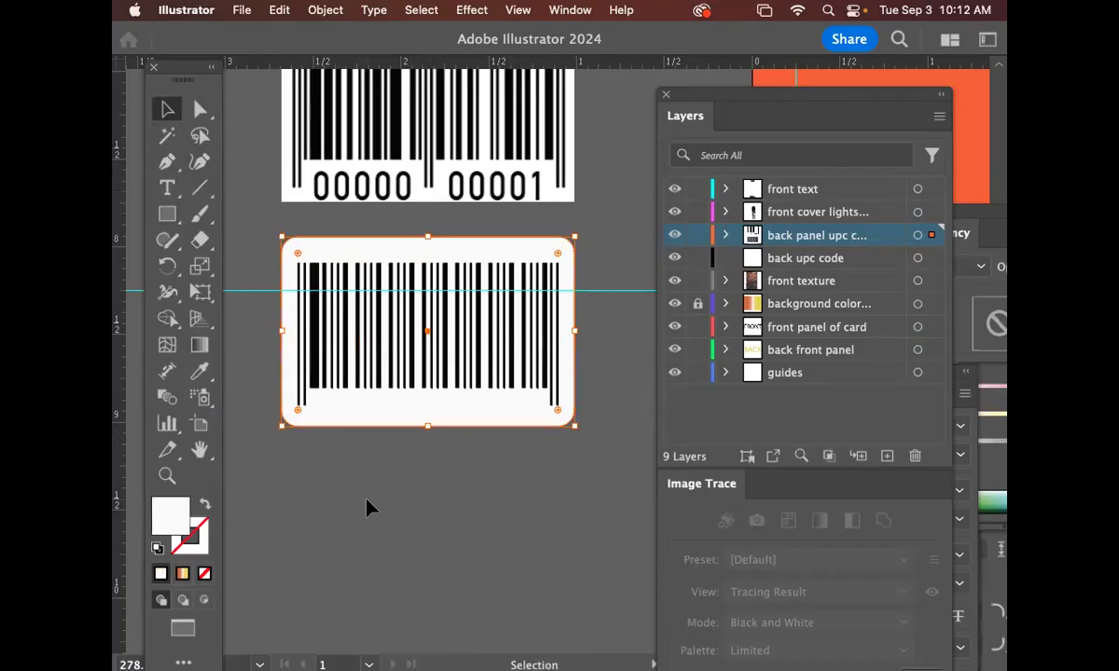
left_click(367, 500)
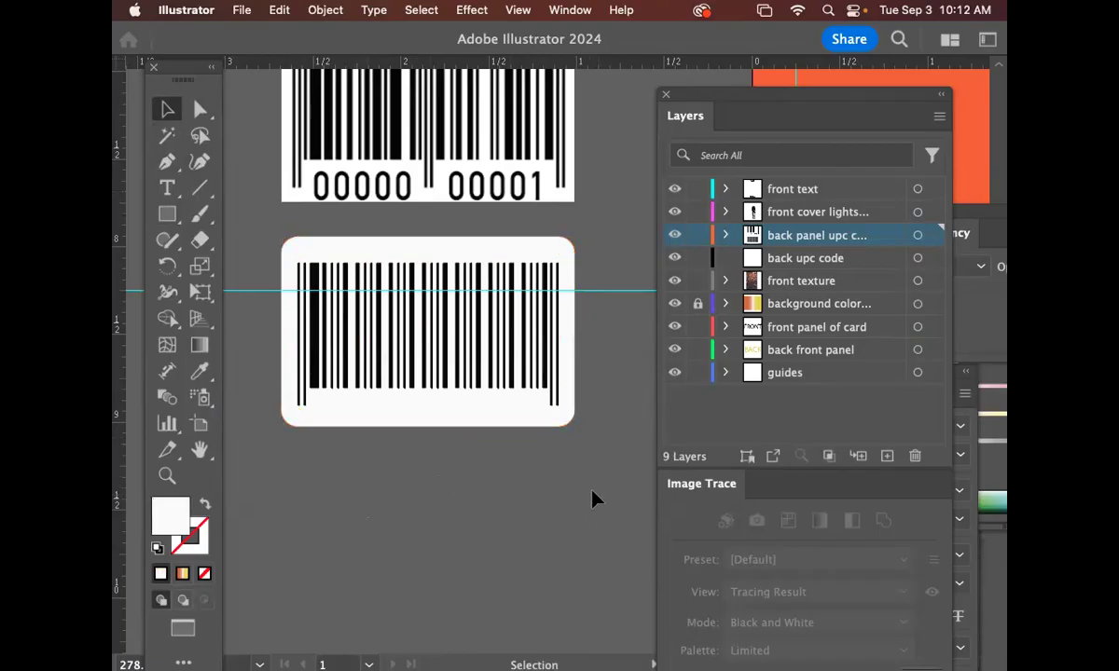
left_click(304, 290)
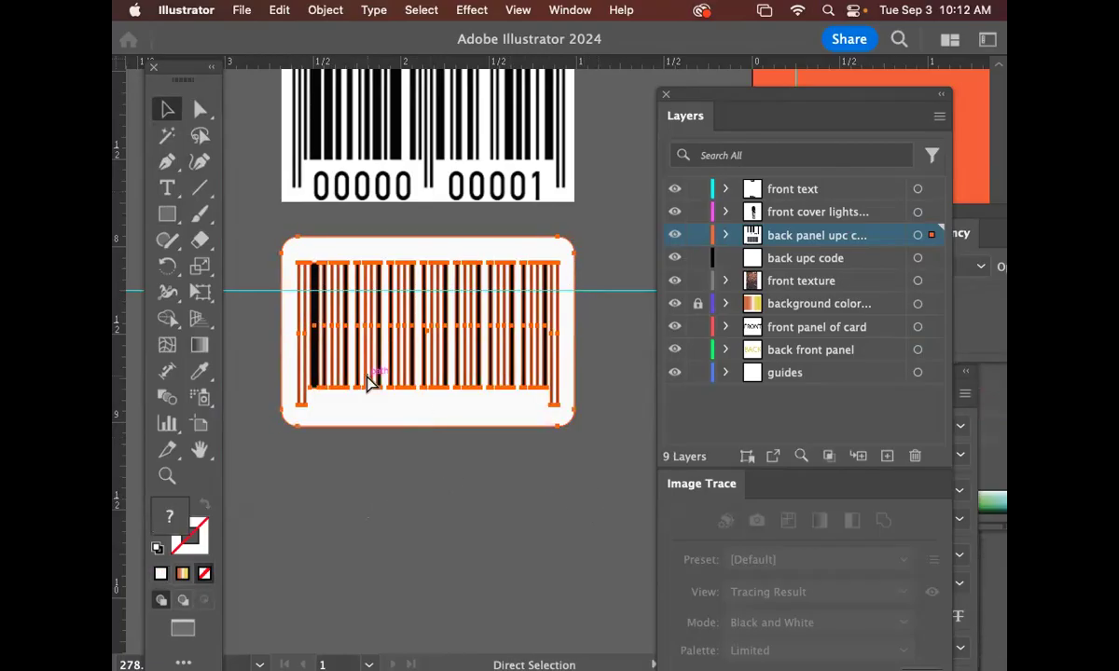
key("v")
mouse_move(449, 335)
left_mouse_down()
mouse_move(512, 415)
mouse_move(485, 431)
mouse_move(446, 347)
left_mouse_up()
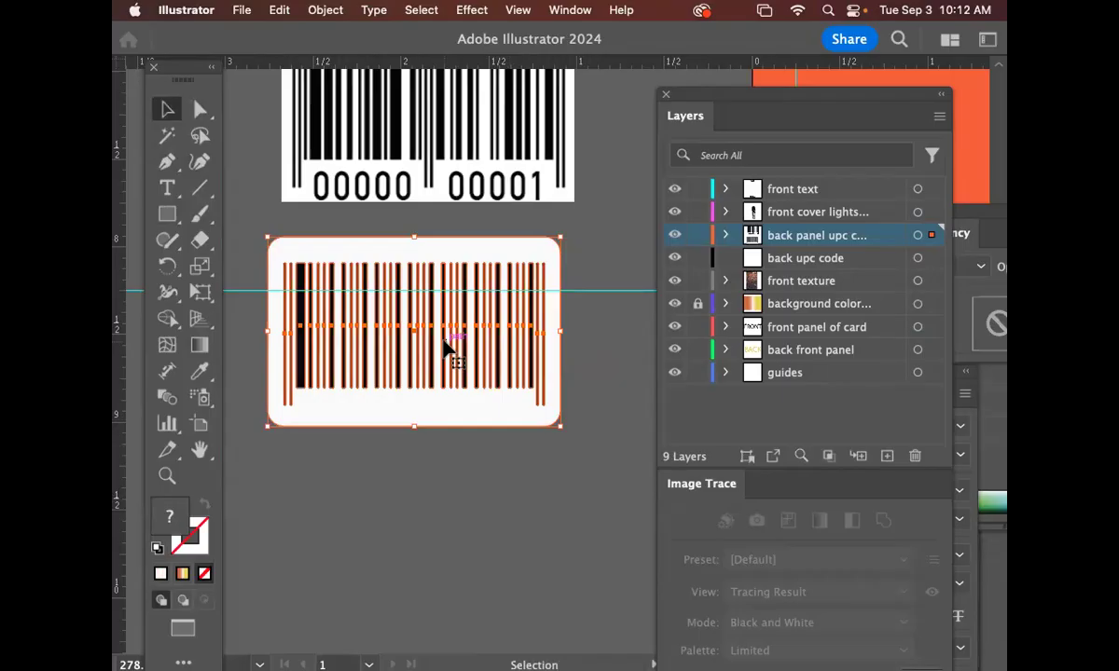
Examine the spacing and edges of the middle bars up close.
key("super+plus")
key("super+plus")
key("super+plus")
key("super+plus")
key("super+plus")
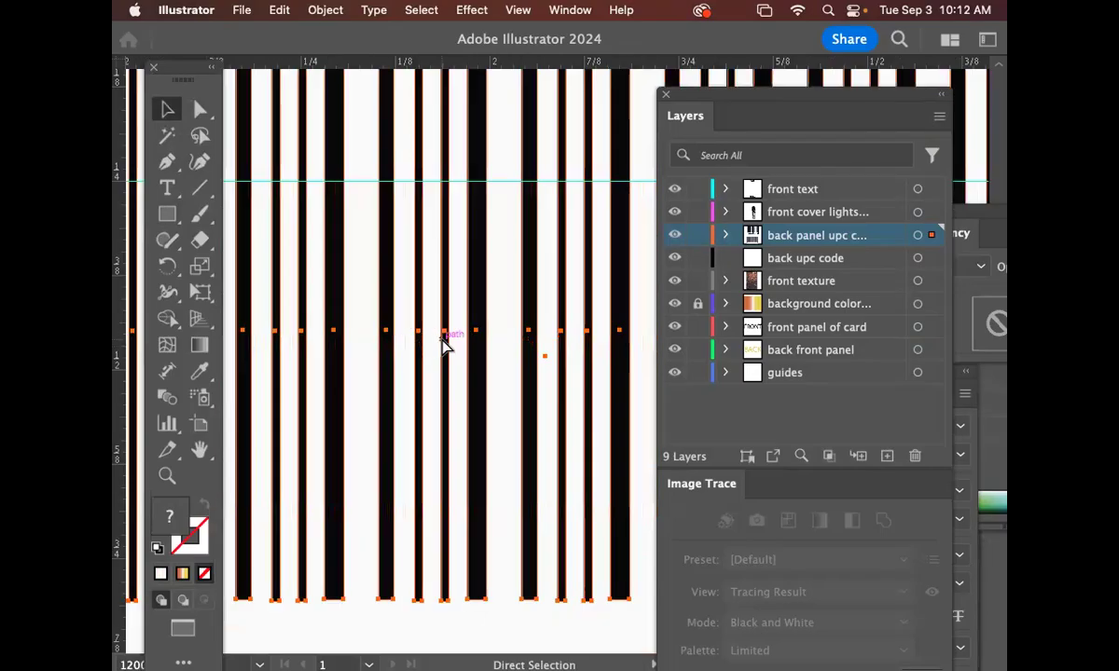
key("super+plus")
key("super+minus")
key("super+minus")
key("super+minus")
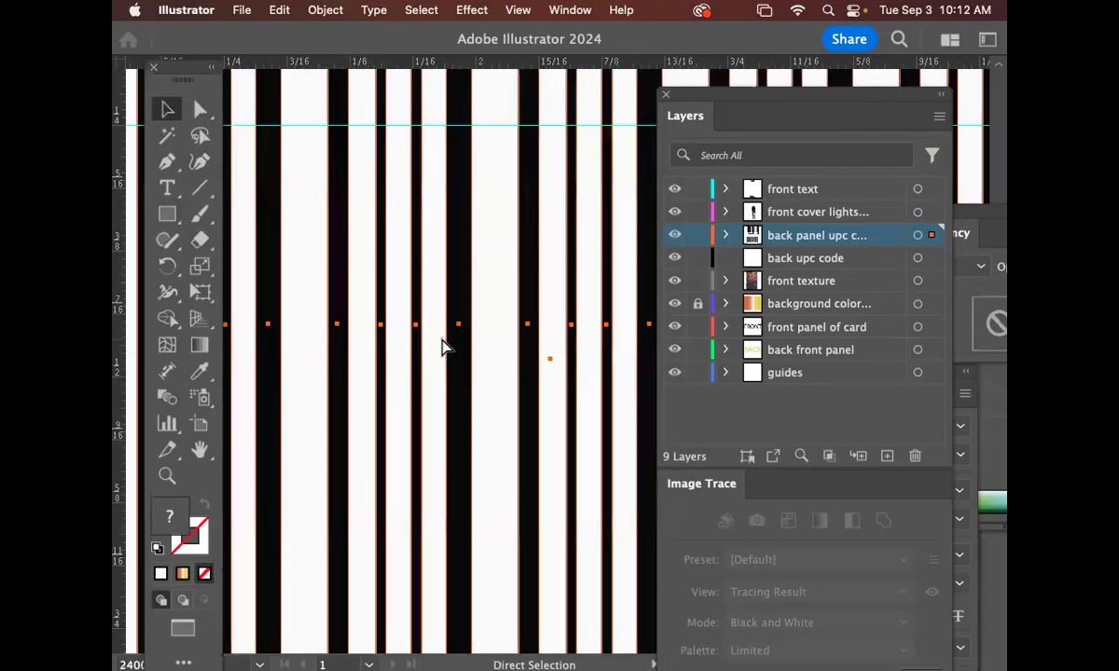
left_click_drag(544, 380, 417, 350)
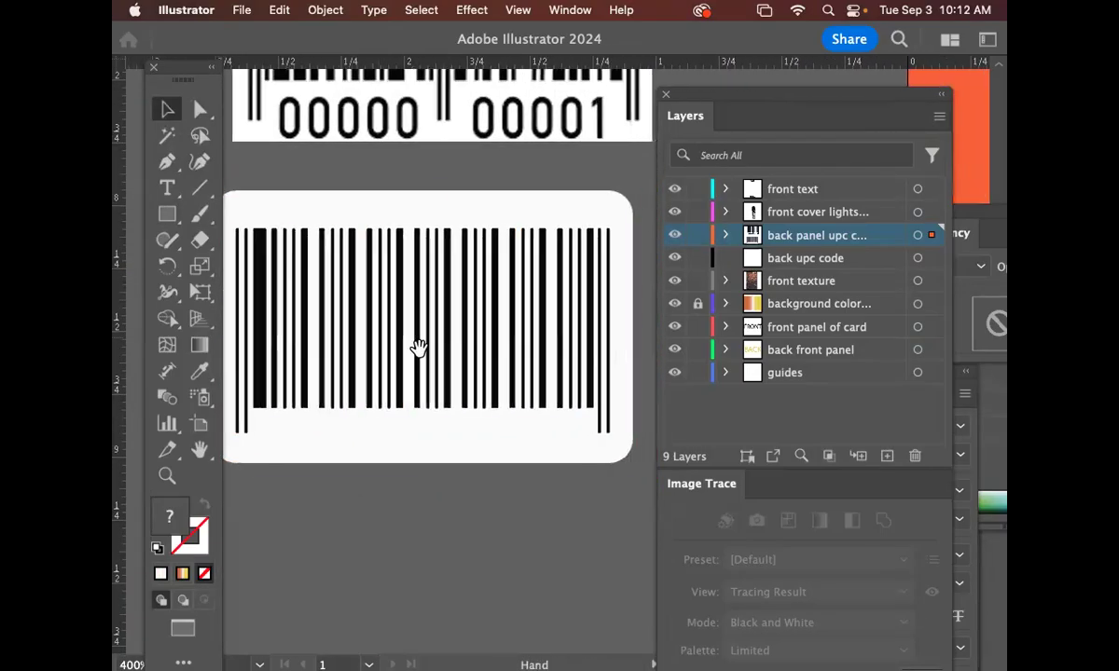
scroll(604, 322, "up", 1)
Clear the floating layer list off the artwork and move the barcode group slightly down and right below the reference image.
left_click_drag(737, 97, 878, 127)
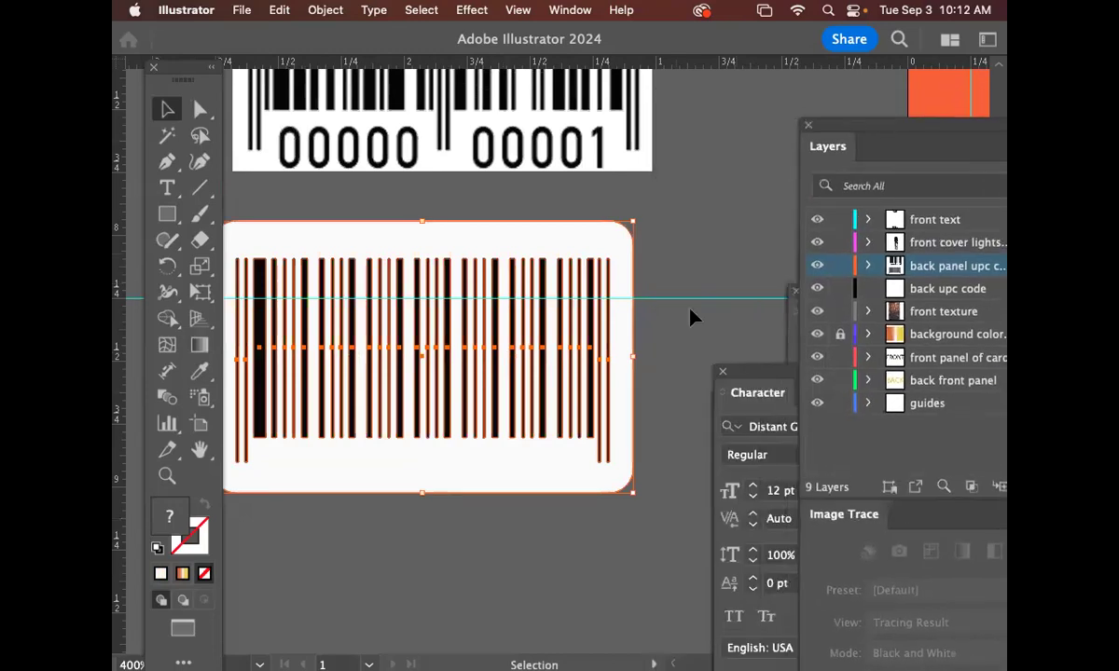
left_click(679, 328)
left_click_drag(680, 327, 712, 303)
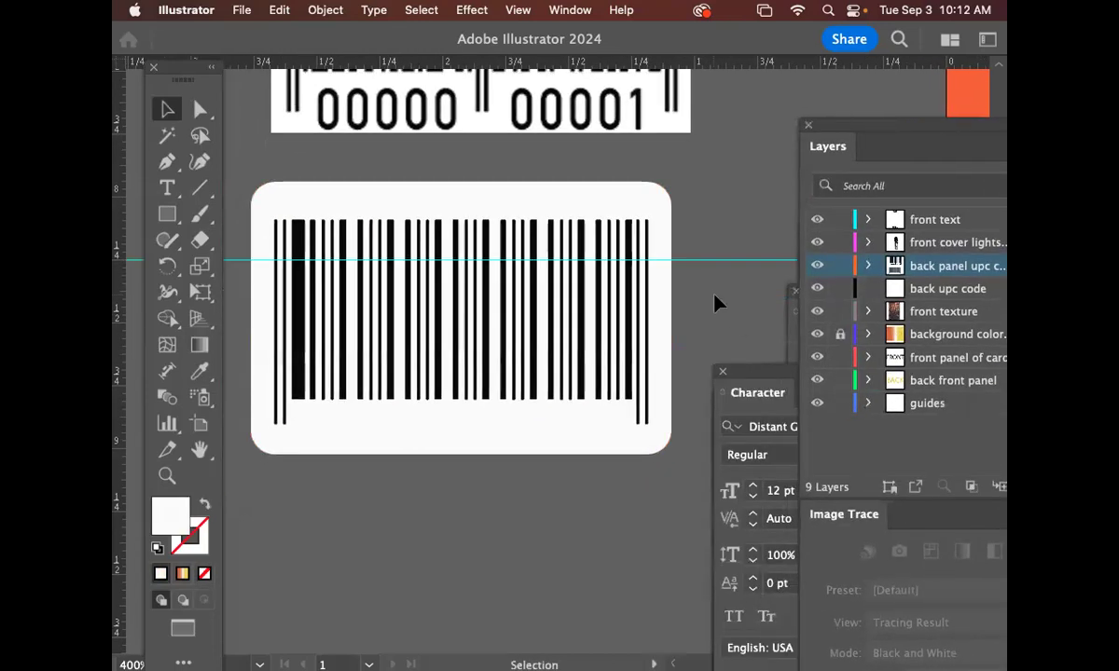
left_click_drag(477, 267, 334, 353)
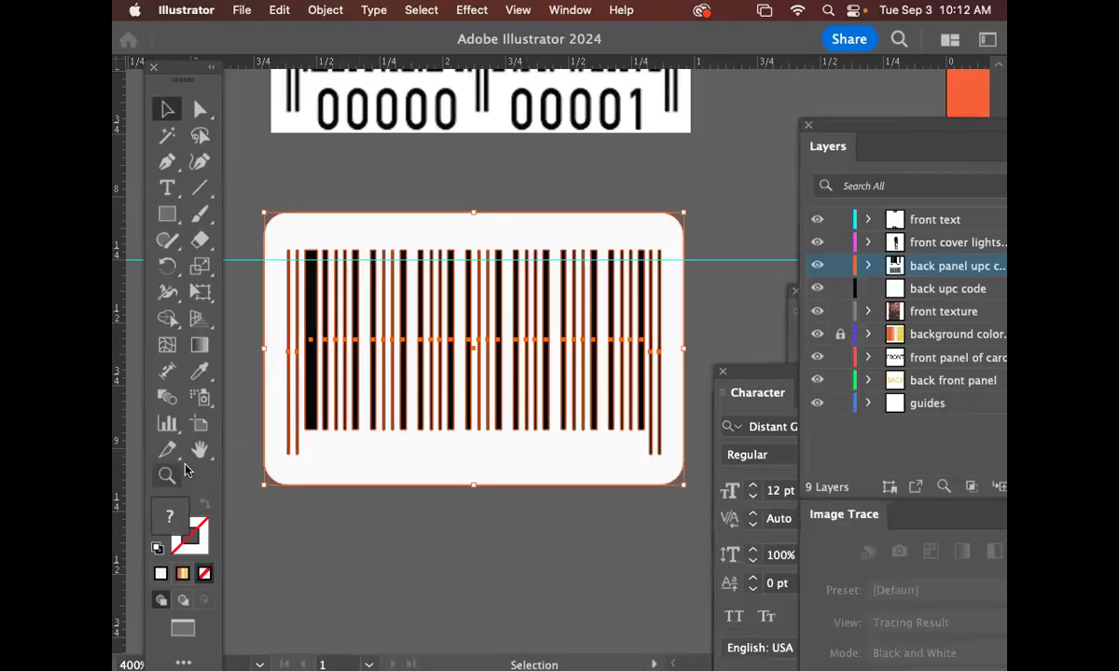
Examine the top edges of the bars at high magnification and the whole barcode beside the reference image.
key("z")
left_click_drag(383, 224, 654, 370)
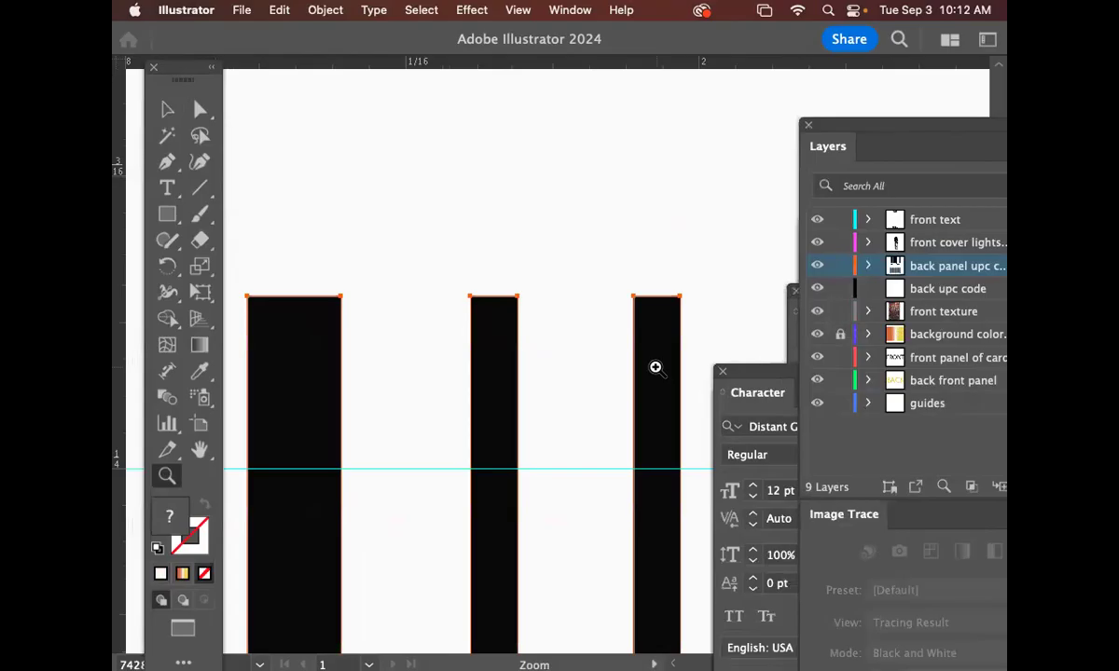
key("super+0")
key("super+minus")
key("super+minus")
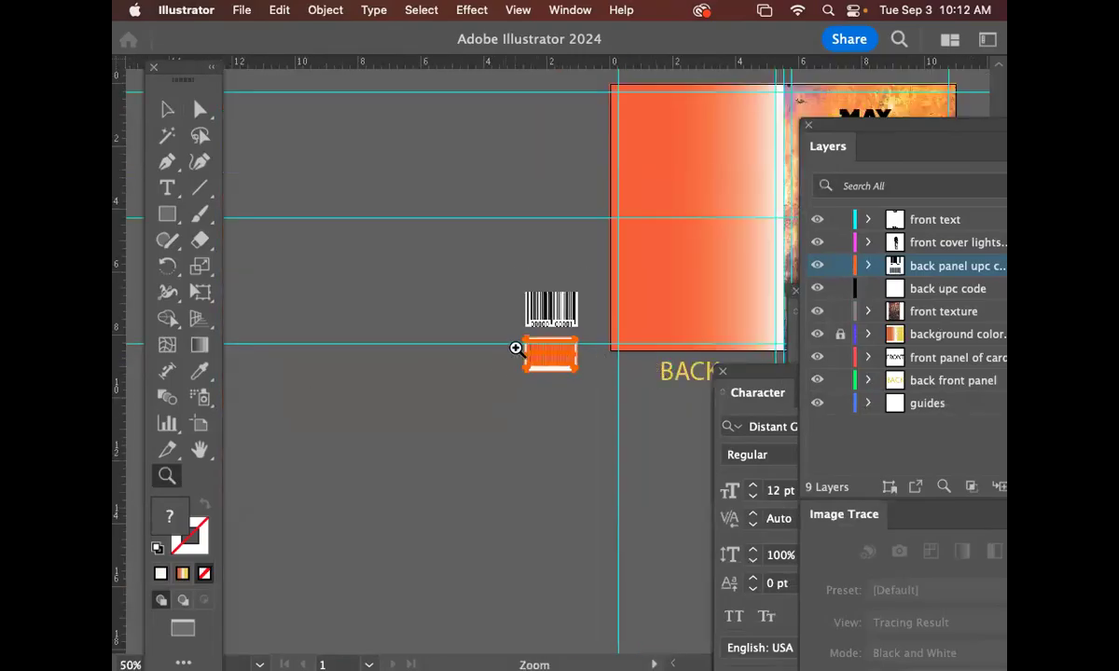
left_click_drag(517, 347, 670, 469)
key("space")
left_click_drag(603, 362, 661, 421)
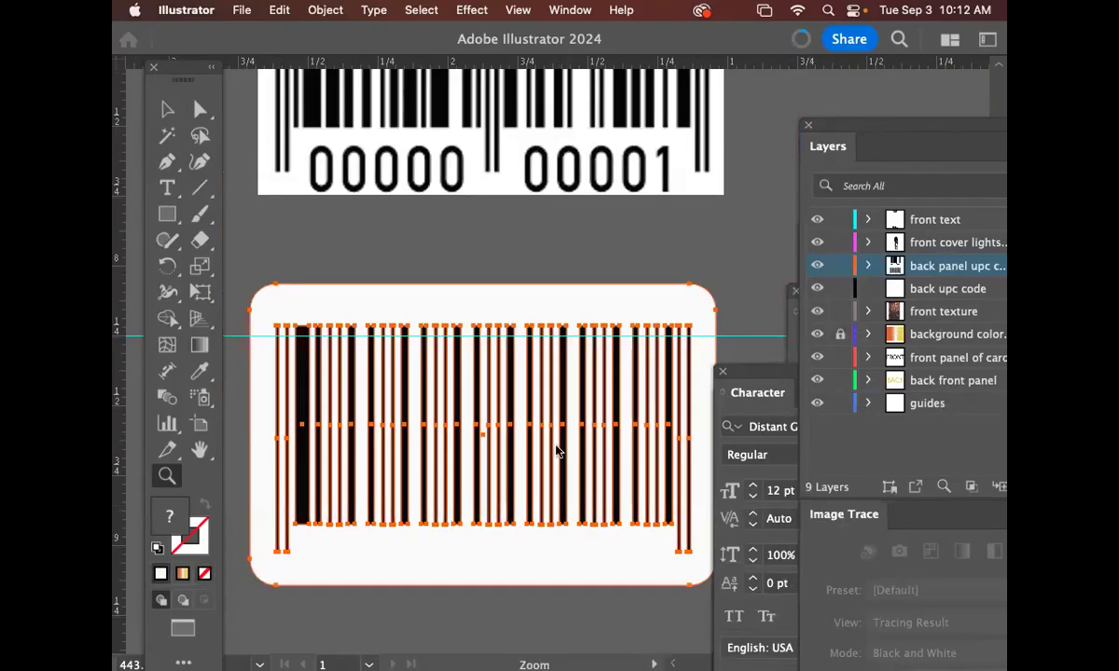
left_click_drag(517, 475, 508, 292)
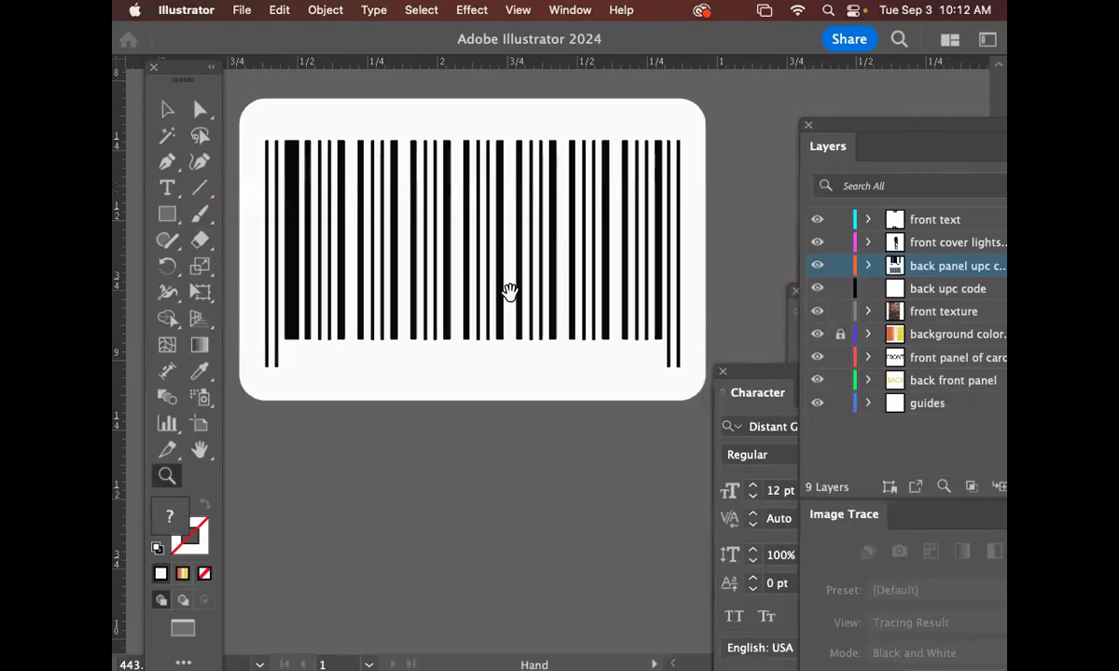
Add a text frame below the barcode reading "0009 0003" with "2024" on a second line.
left_click(169, 190)
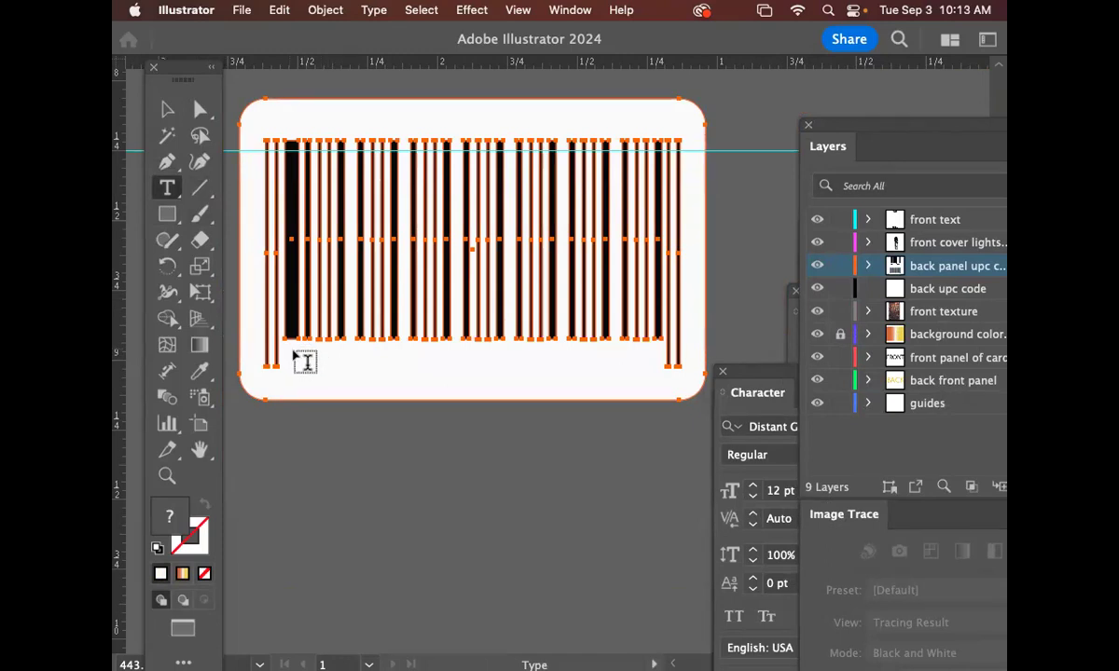
left_click_drag(289, 432, 673, 529)
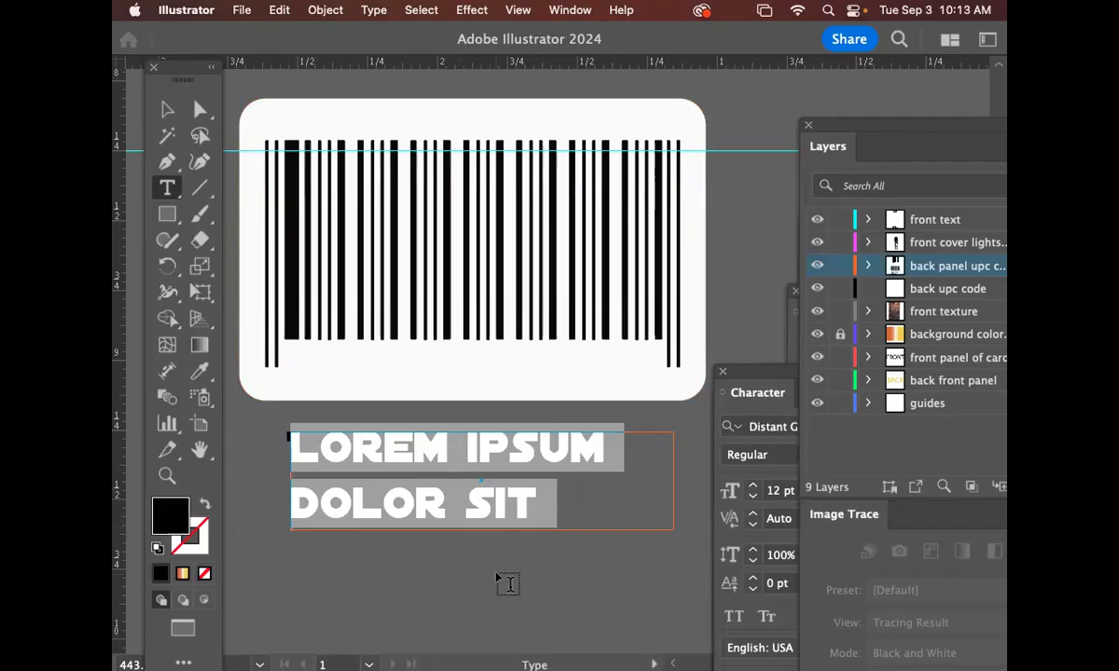
type("000")
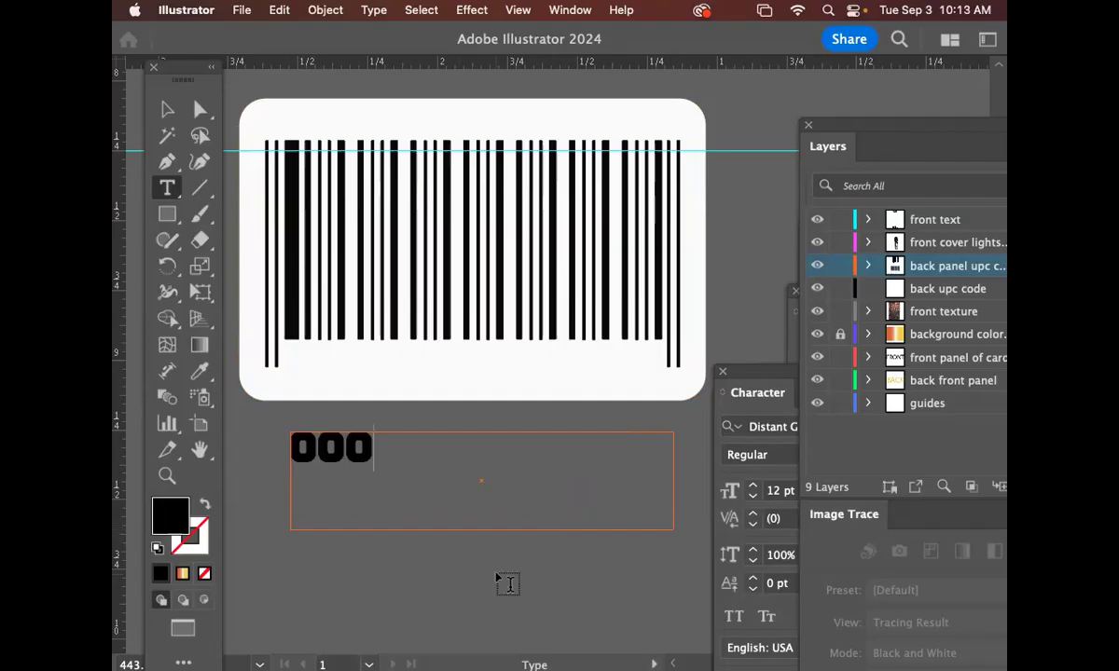
type("9")
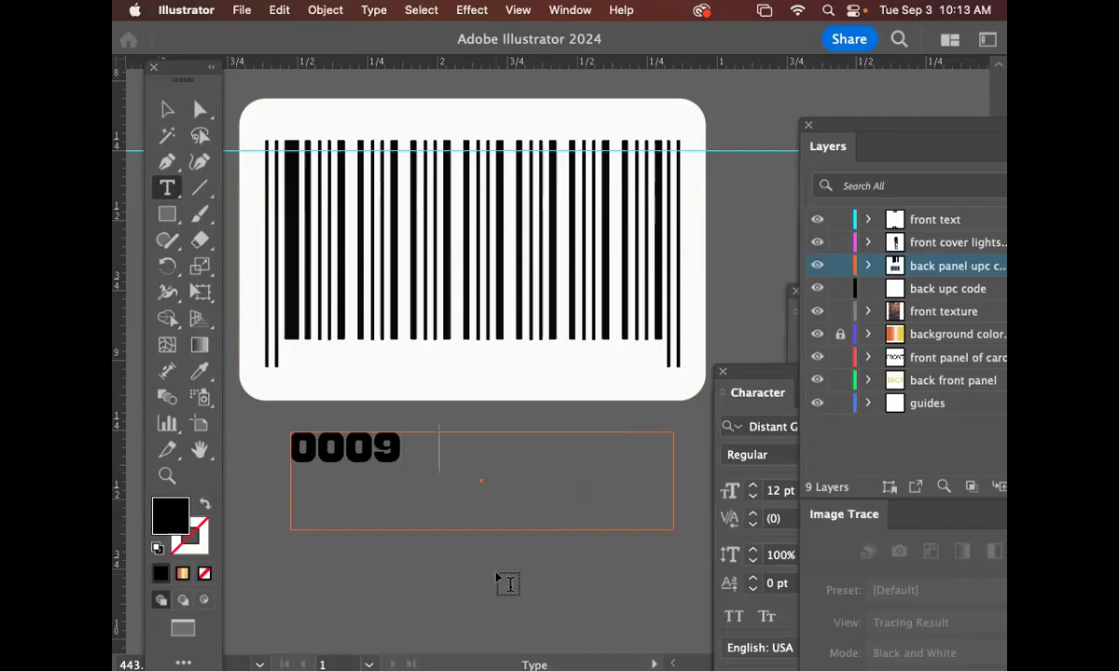
type("   3")
key("BackSpace")
type("0003")
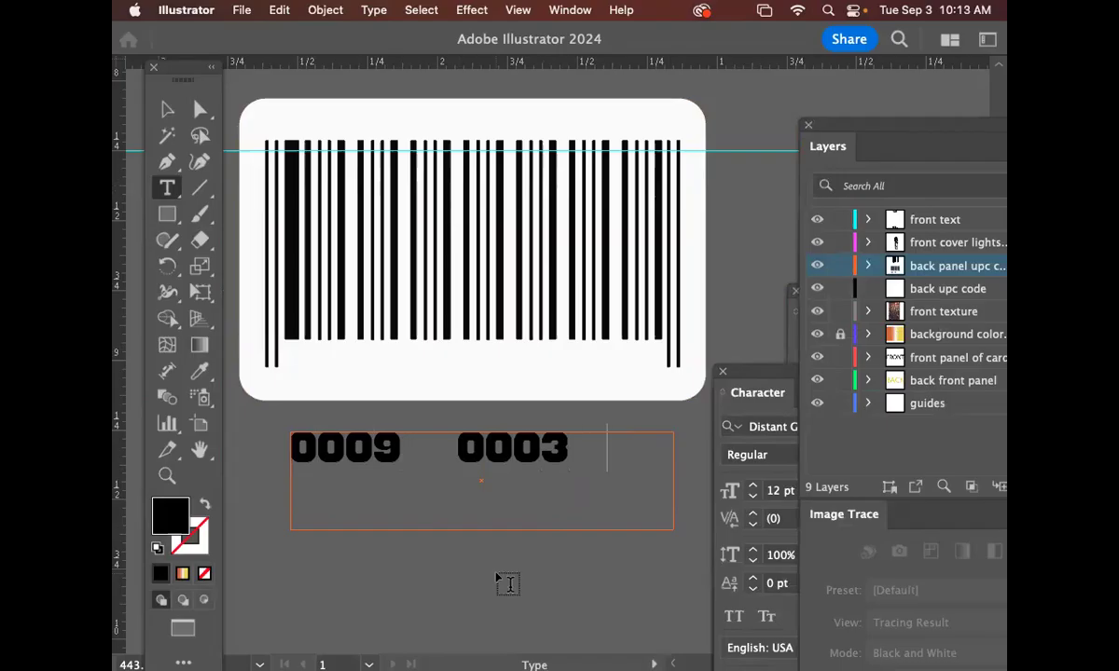
key("Return")
type("202")
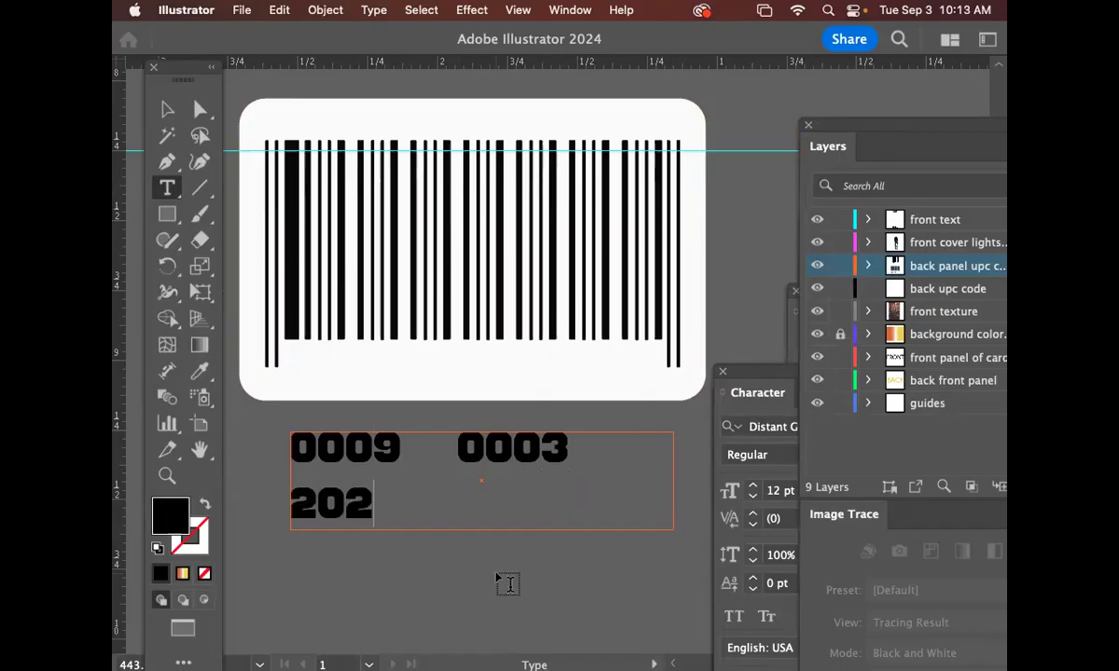
type("4")
left_click(180, 119)
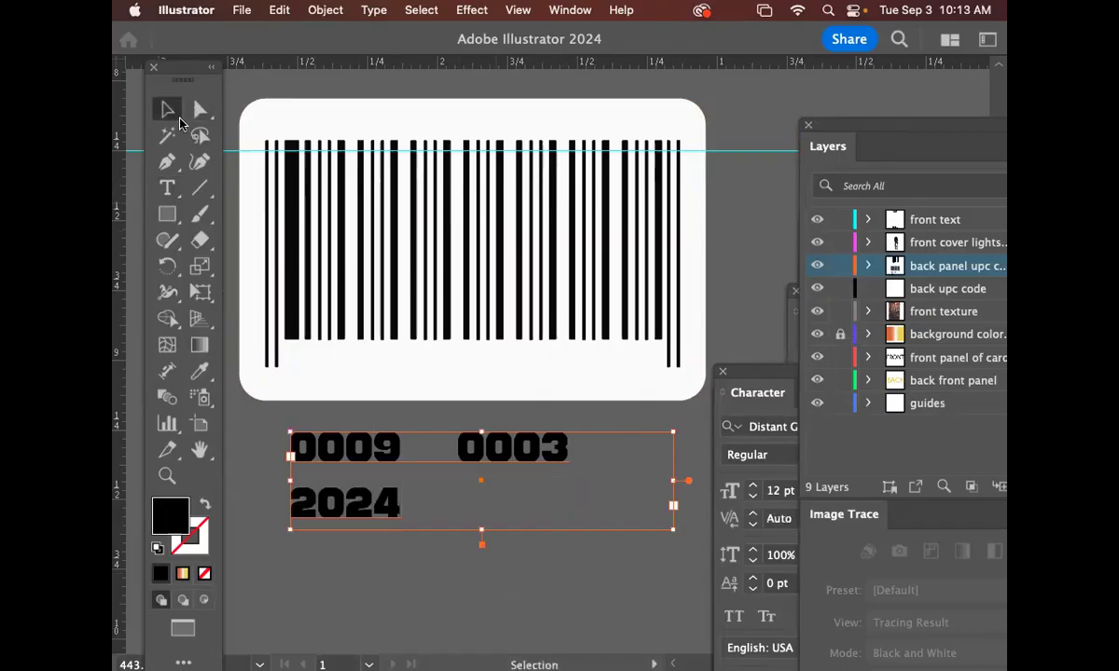
Set the number text's font to Myriad Variable Concept SemiCondensed.
left_click_drag(767, 373, 733, 210)
left_click(761, 268)
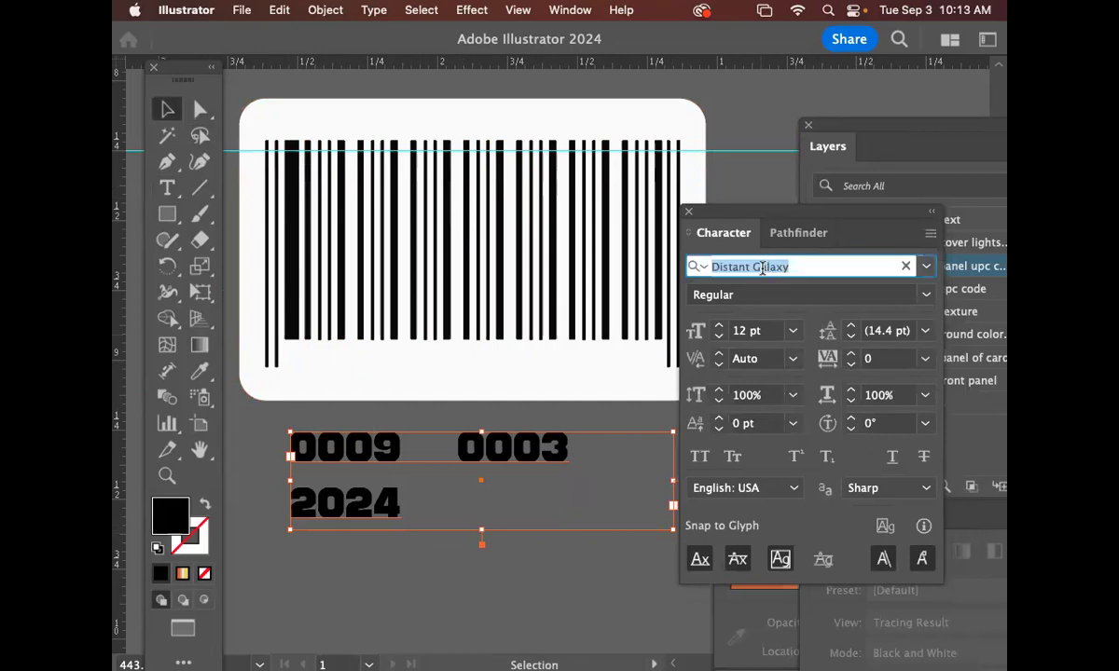
key("BackSpace")
type("my")
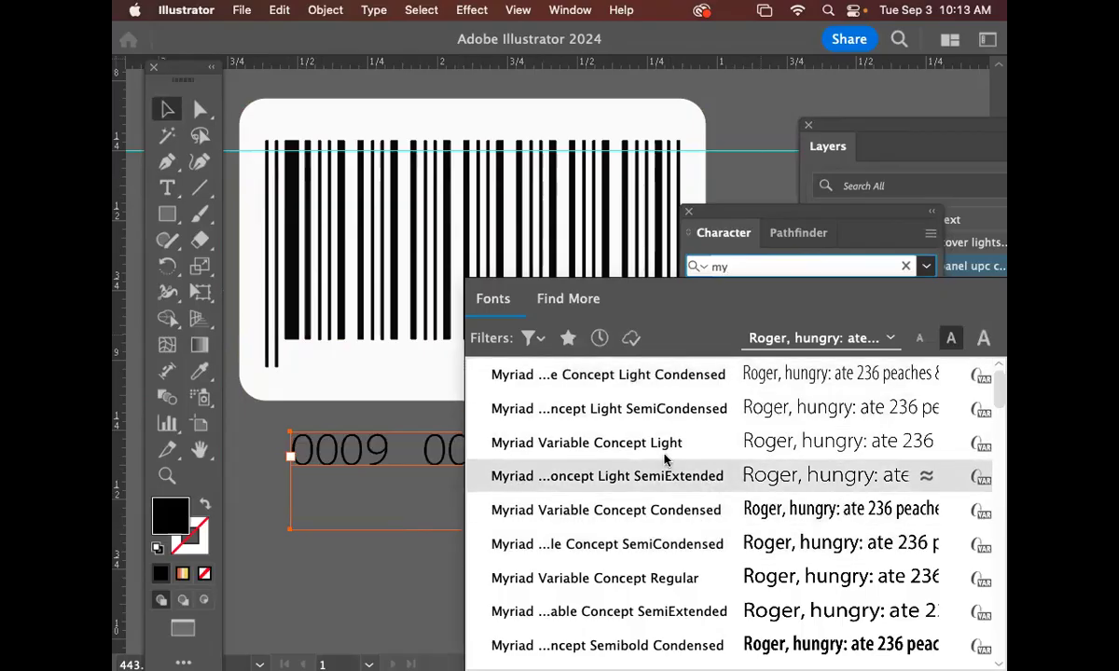
left_click(684, 537)
Position the number text just beneath the short bars on the white rectangle and clear the floating character settings off the artwork.
left_click_drag(566, 454, 549, 311)
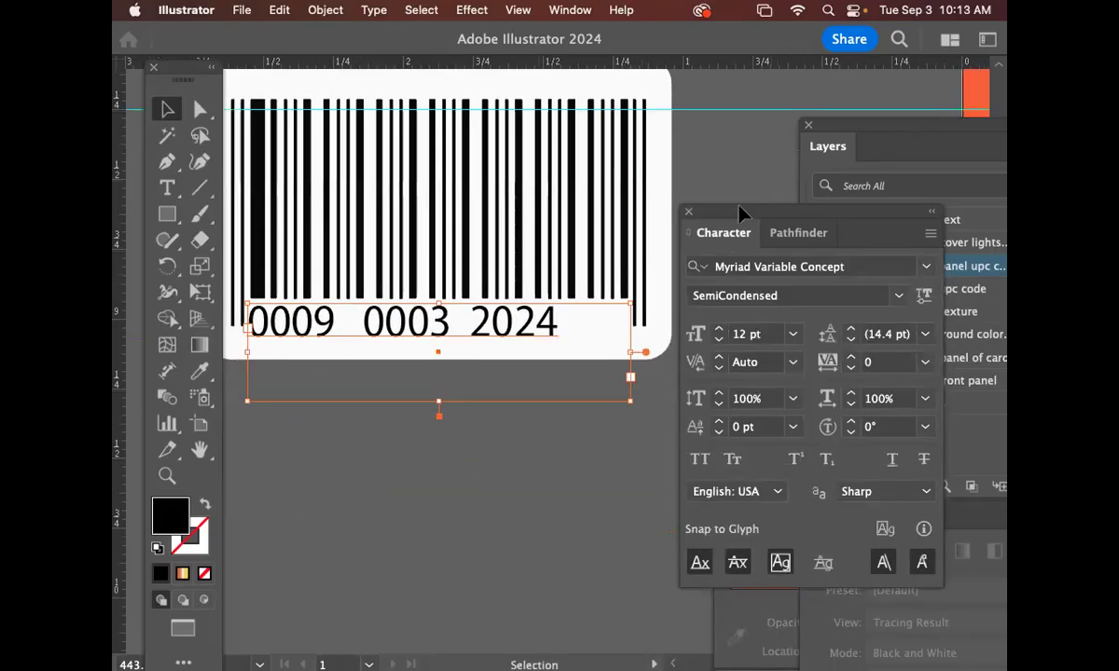
left_click_drag(740, 214, 879, 248)
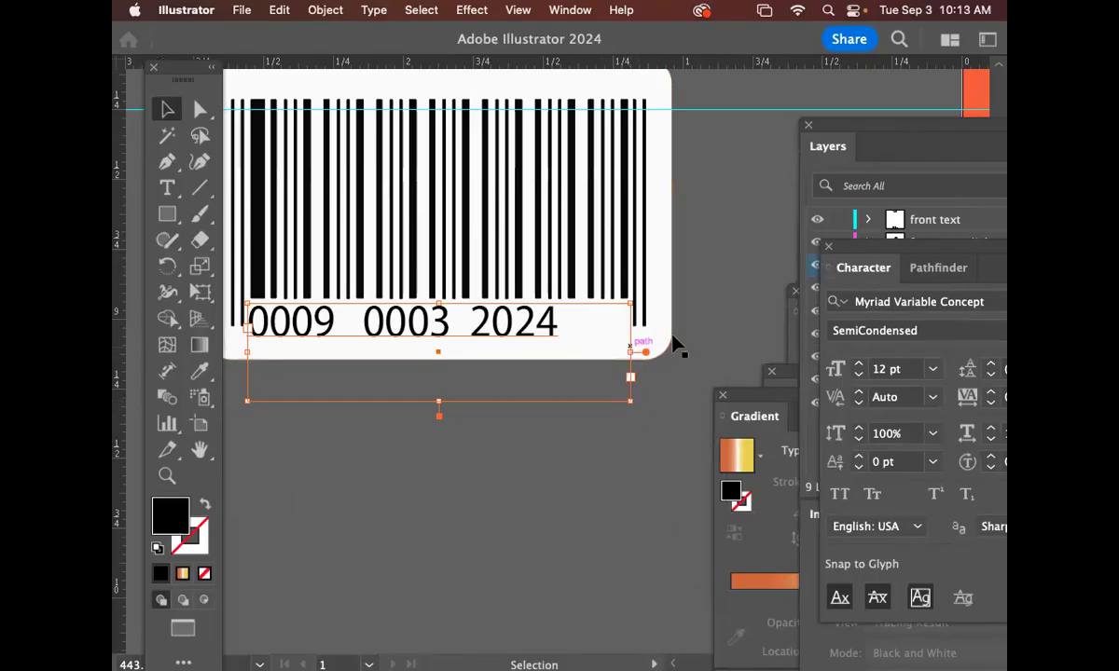
Move the character settings fully into view beside the barcode and try widening the number text frame beyond the white rectangle.
left_click_drag(879, 250, 779, 232)
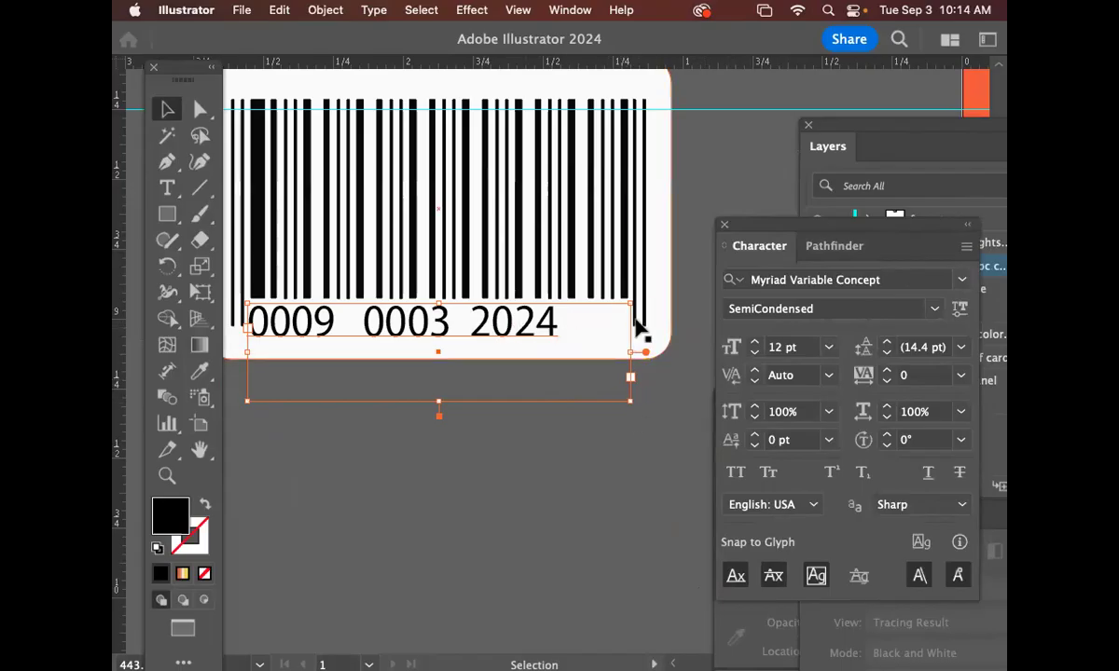
left_click_drag(762, 231, 761, 192)
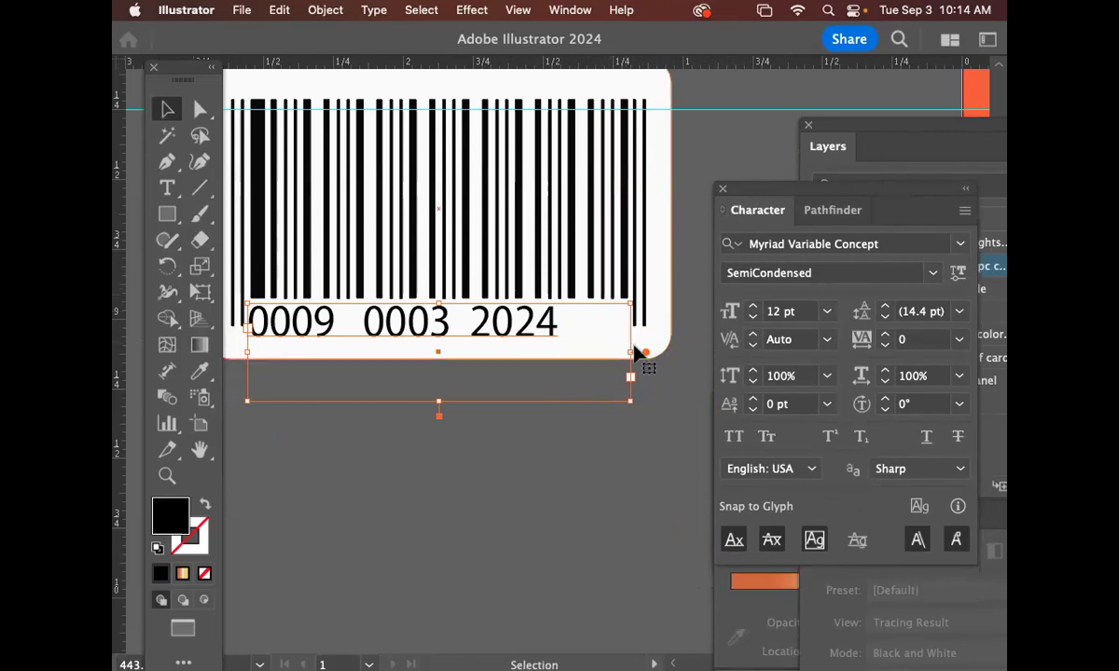
left_click_drag(635, 351, 699, 364)
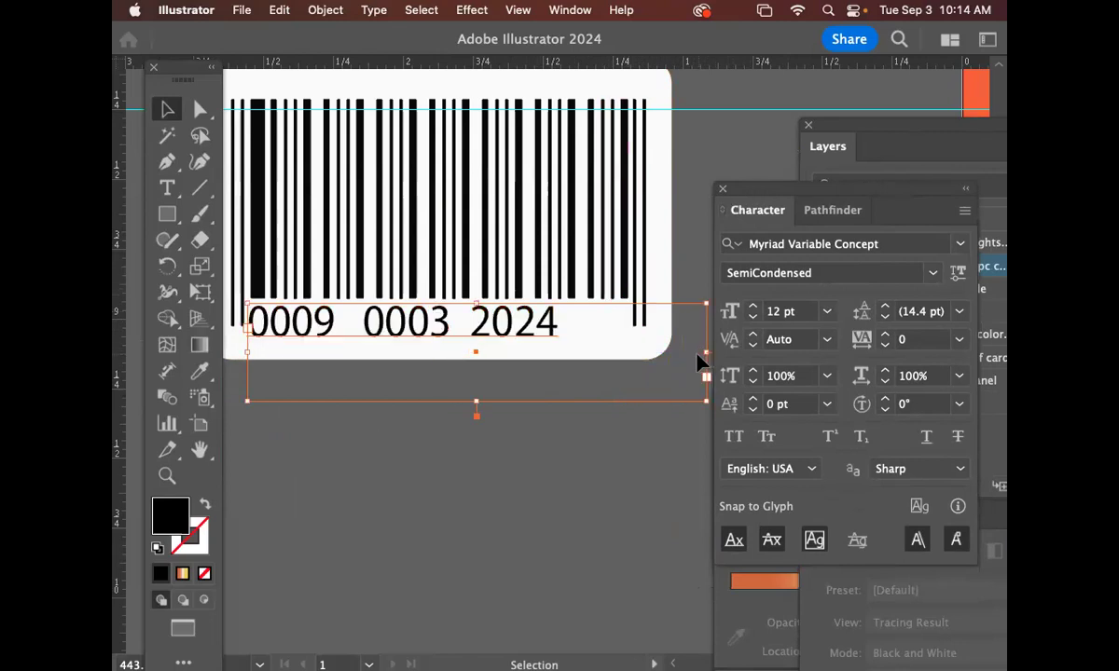
key("super+z")
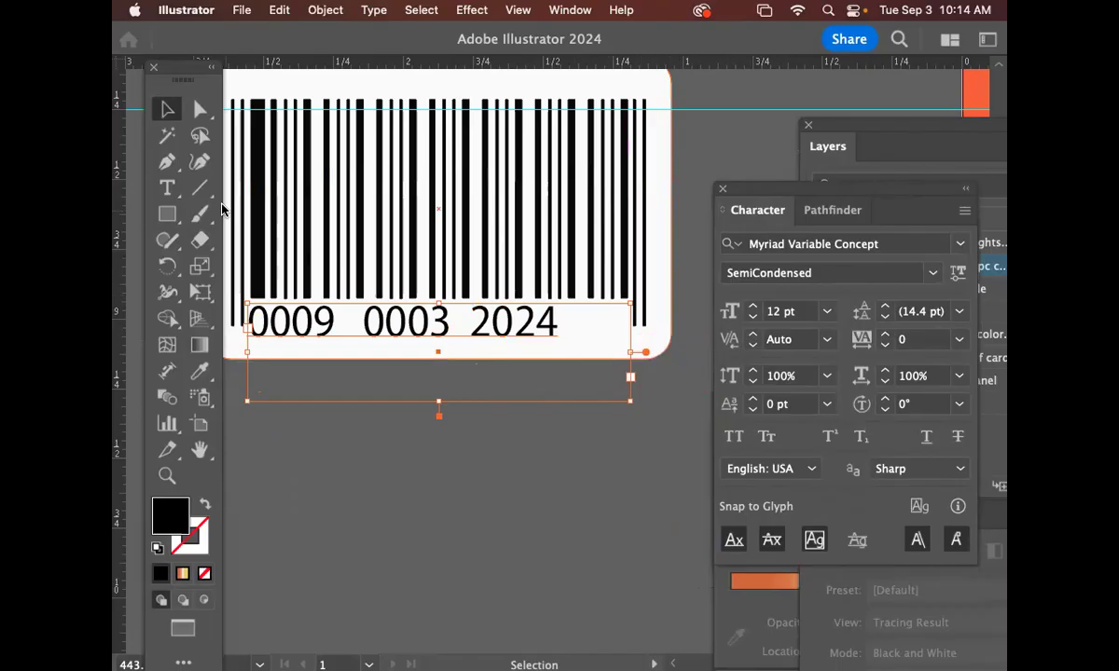
Set the tracking of the number text below the bars to 98.
left_click(163, 111)
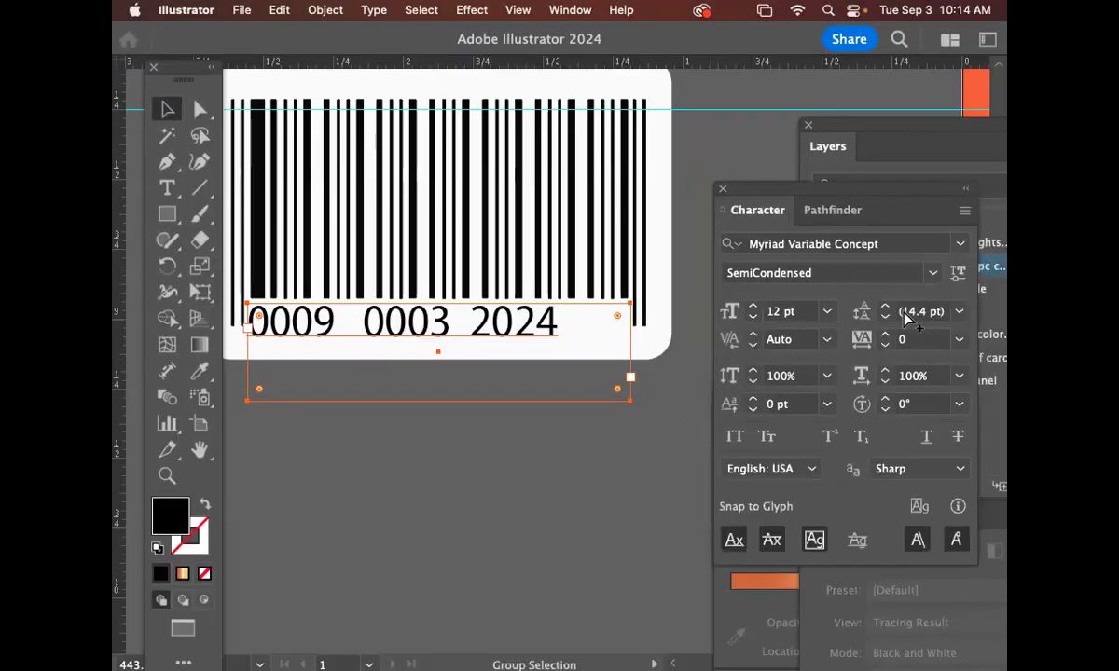
key("v")
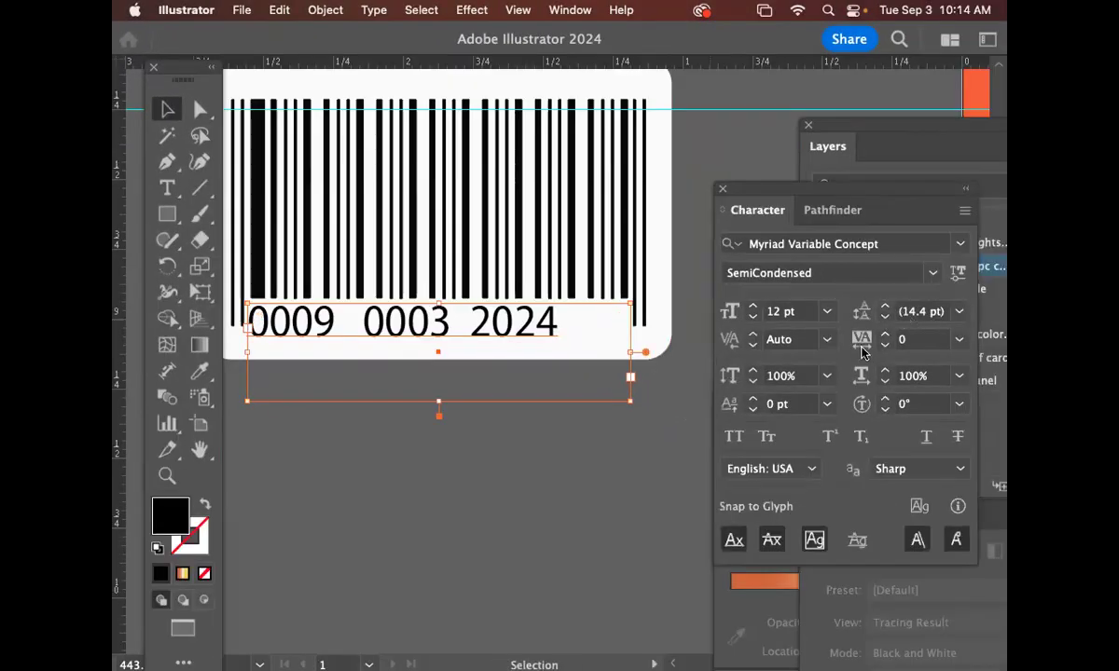
key("super+alt+equal")
left_click(885, 335)
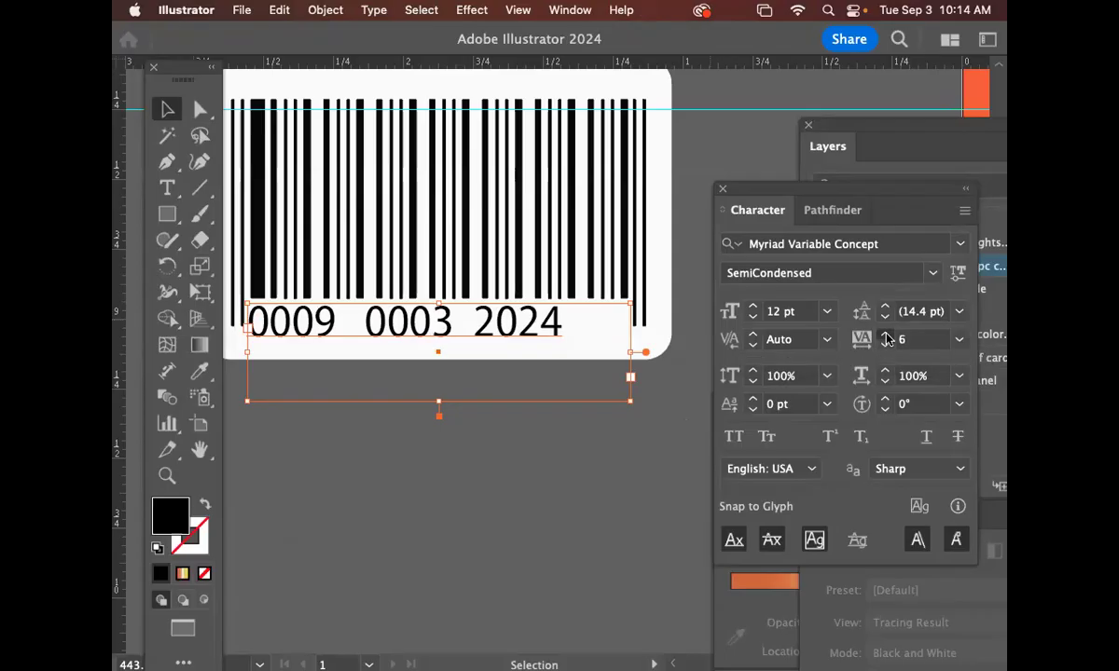
left_click(885, 335)
left_click(885, 335)
left_click(885, 334)
left_click(885, 335)
left_click(886, 335)
left_click(886, 334)
left_click(886, 334)
left_click(886, 335)
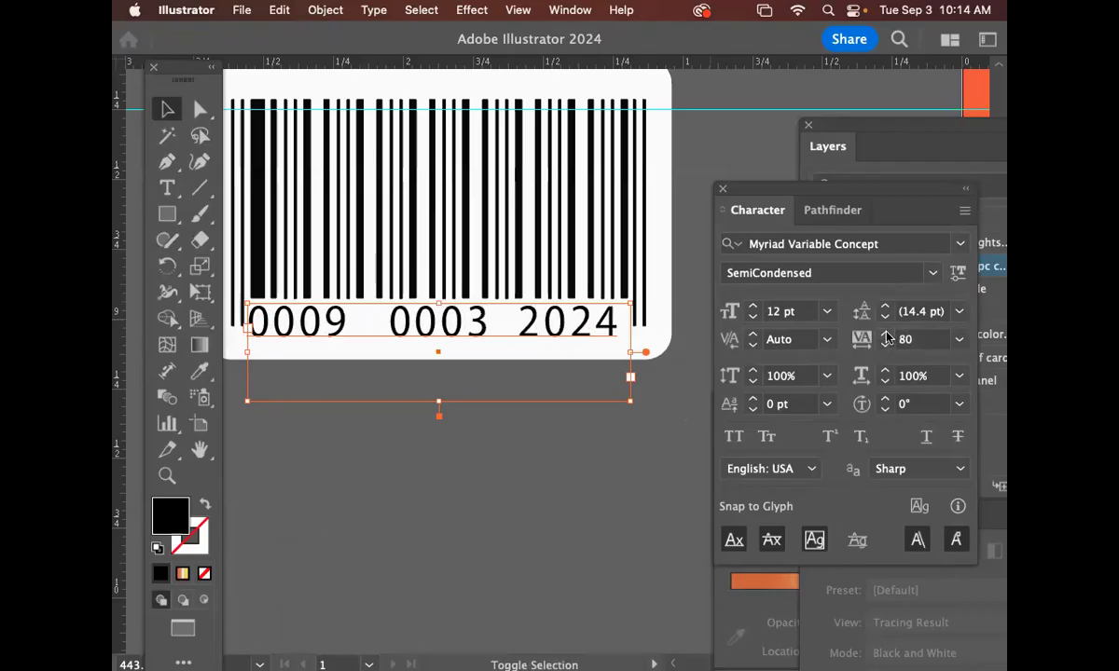
left_click(886, 335)
left_click(886, 334)
left_click(886, 335)
left_click(886, 335)
left_click(886, 335)
left_click(886, 335)
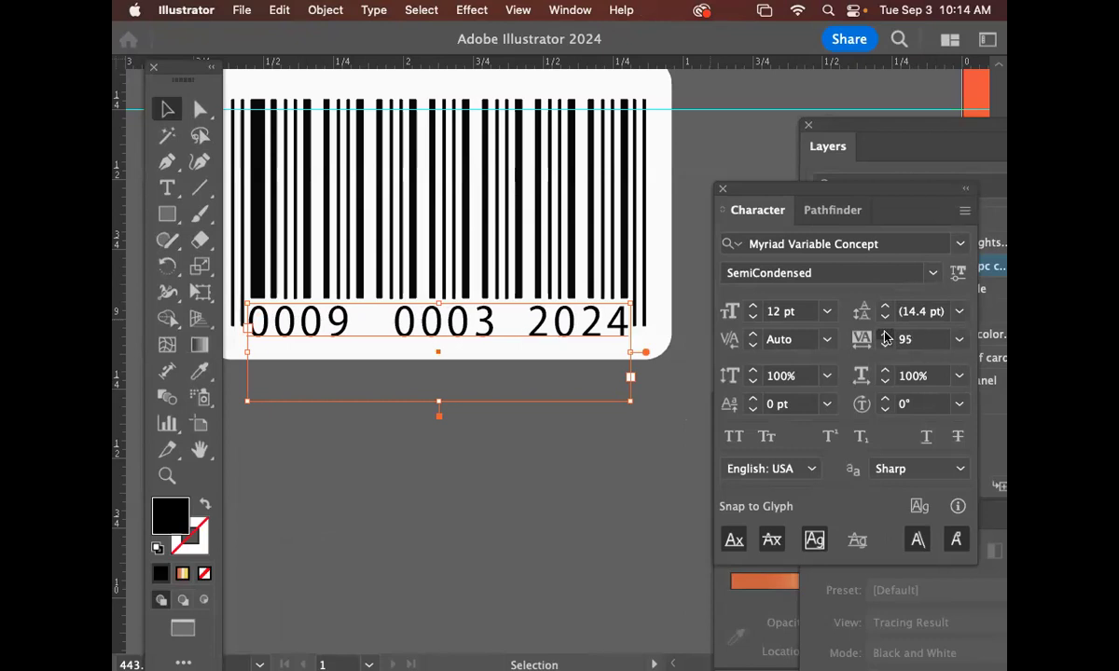
left_click(886, 335)
left_click(885, 335)
left_click(886, 335)
Widen the number text frame past the last bar, almost to the right edge of the white rectangle, and deselect it.
left_click_drag(630, 376, 660, 377)
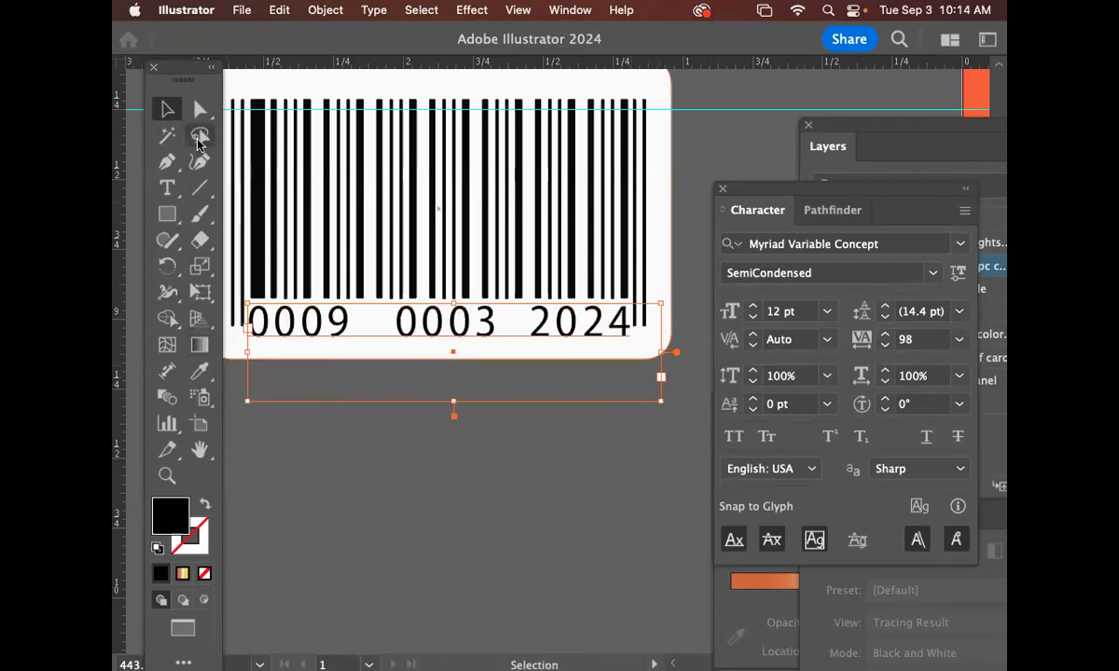
left_click(433, 455)
key("super+minus")
key("super+minus")
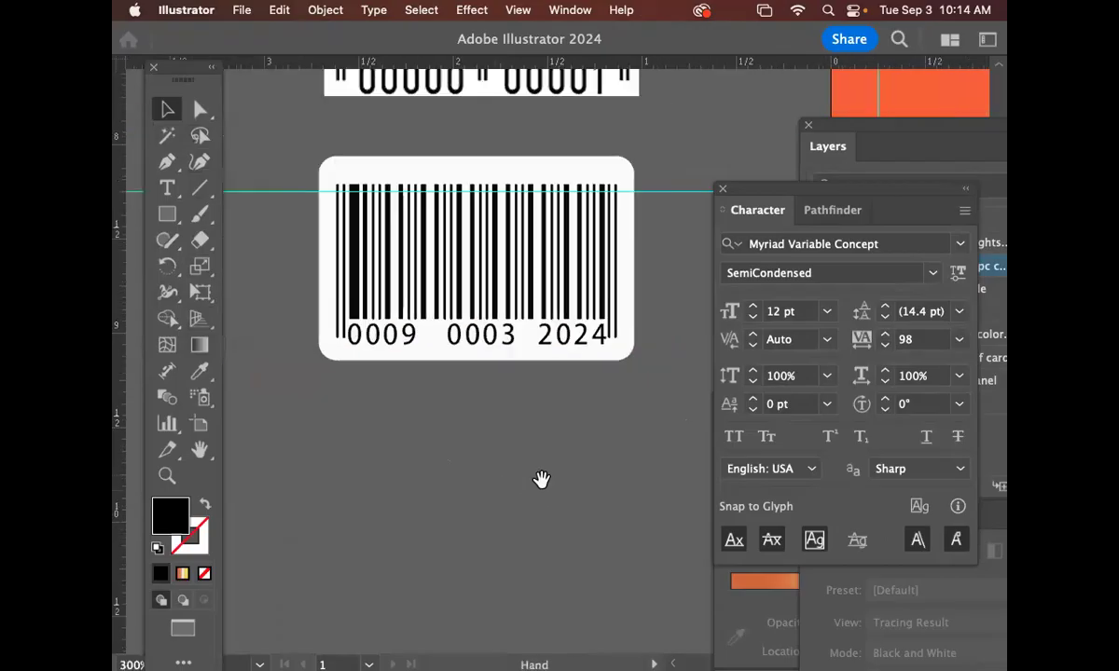
left_click_drag(542, 478, 549, 449)
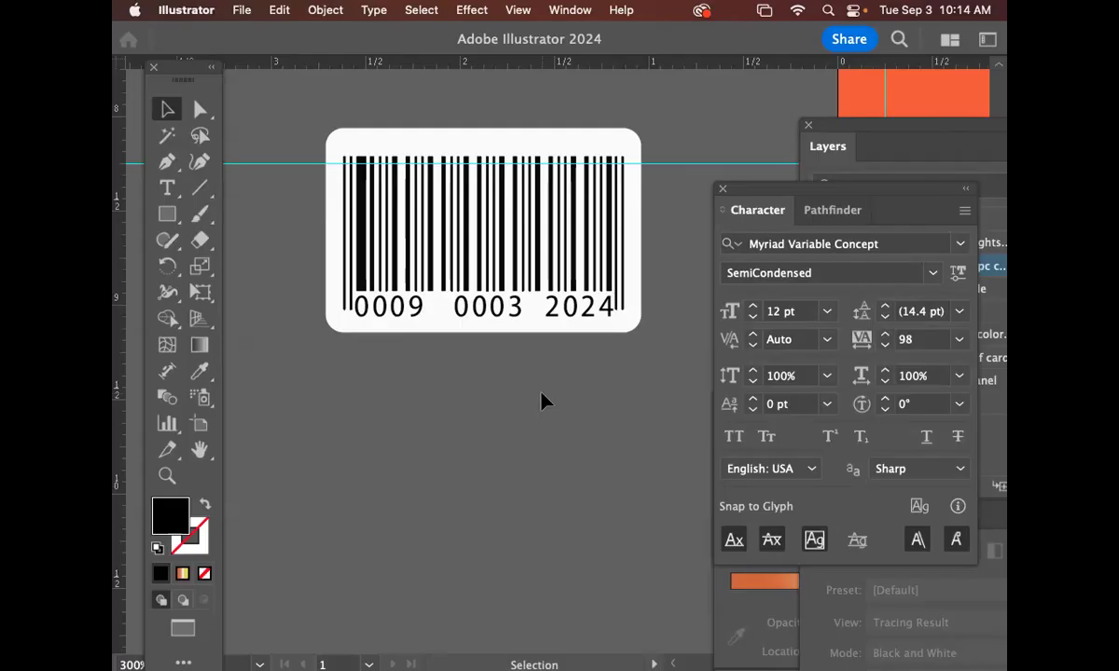
Move the complete barcode with its white rectangle and numbers onto the lower middle of the back panel, just above the bottom guide.
key("super+0")
key("super+minus")
key("super+minus")
key("super+minus")
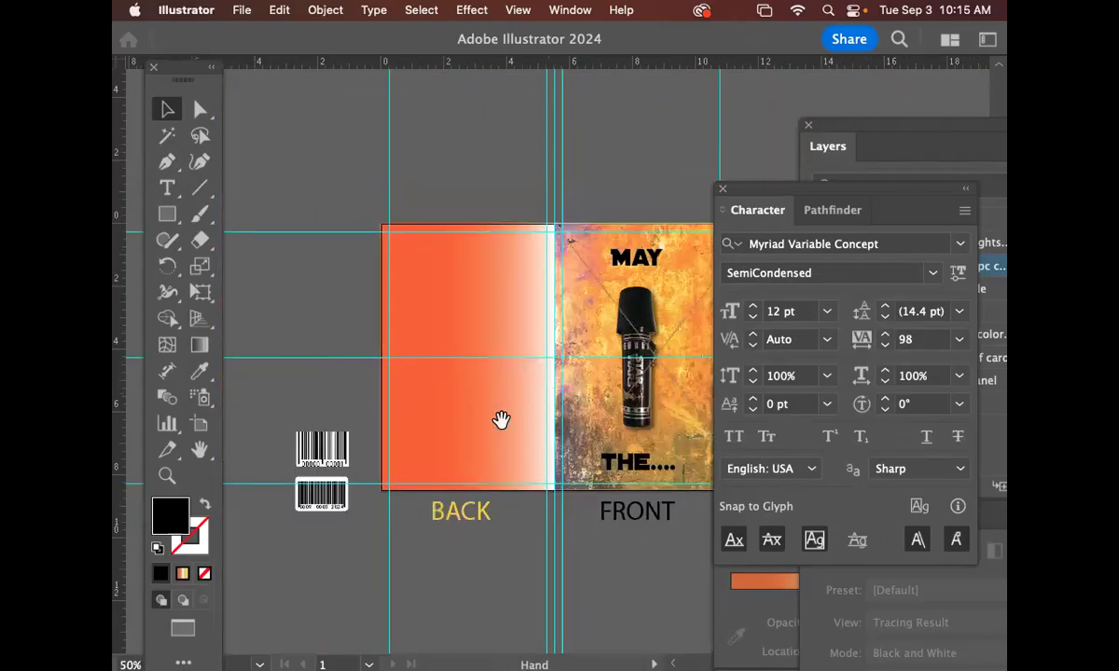
scroll(500, 419, "down", 3)
left_click(165, 478)
left_click_drag(341, 375, 503, 482)
key("space")
left_click_drag(511, 331, 552, 127)
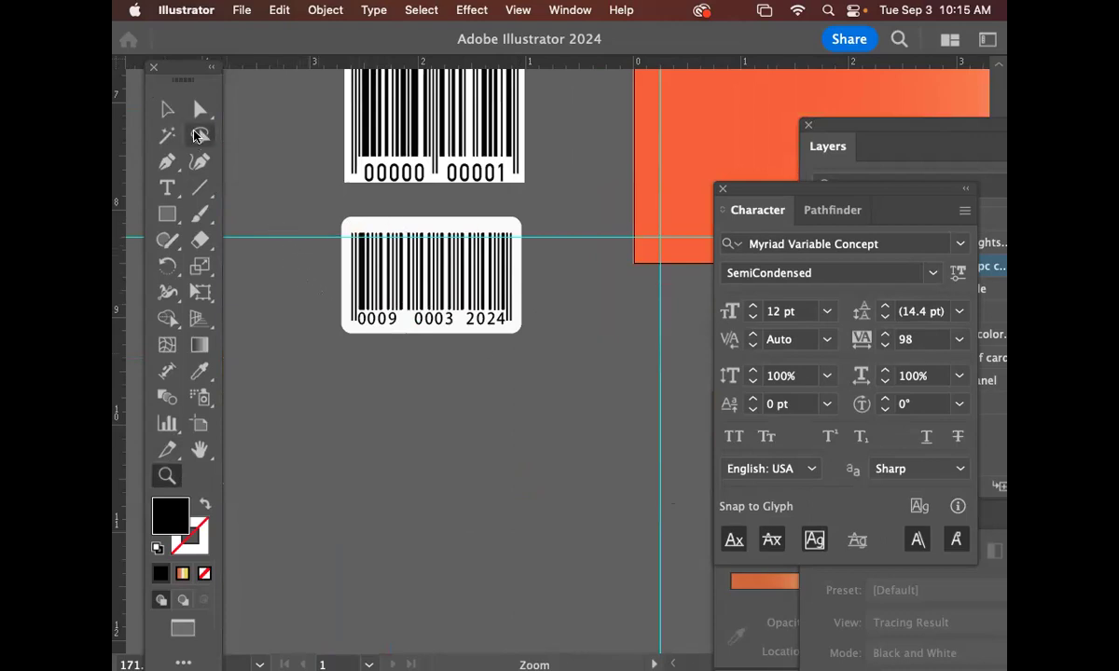
key("v")
left_click_drag(306, 214, 572, 389)
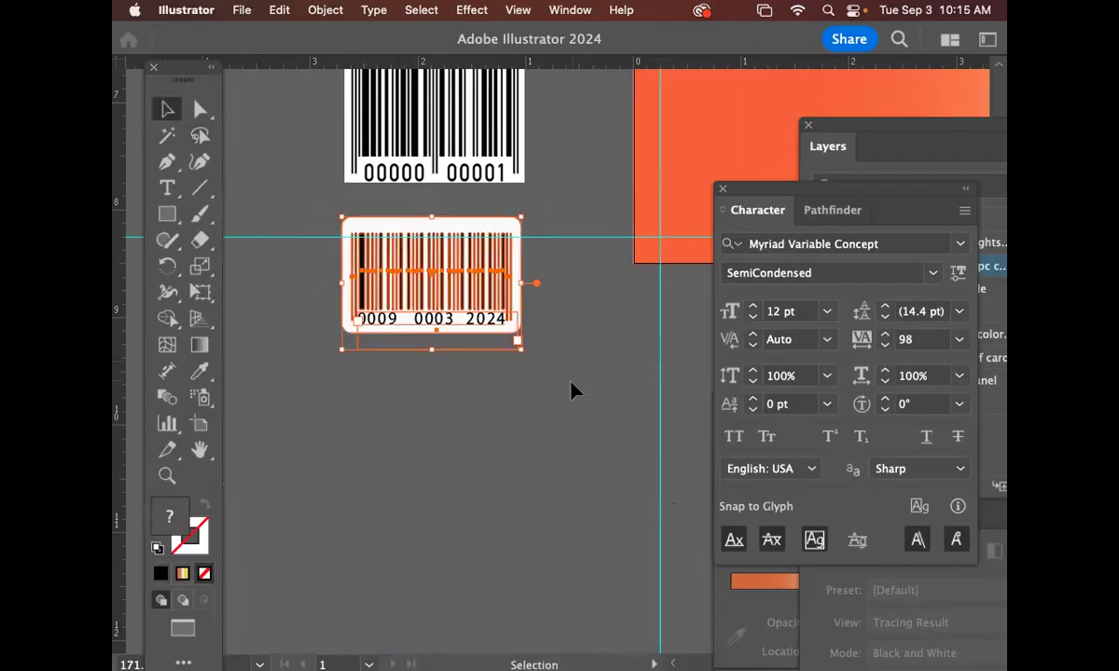
left_click(565, 389)
left_click_drag(280, 217, 282, 217)
key("space")
left_click_drag(578, 429, 362, 492)
left_click_drag(278, 380, 545, 329)
key("space")
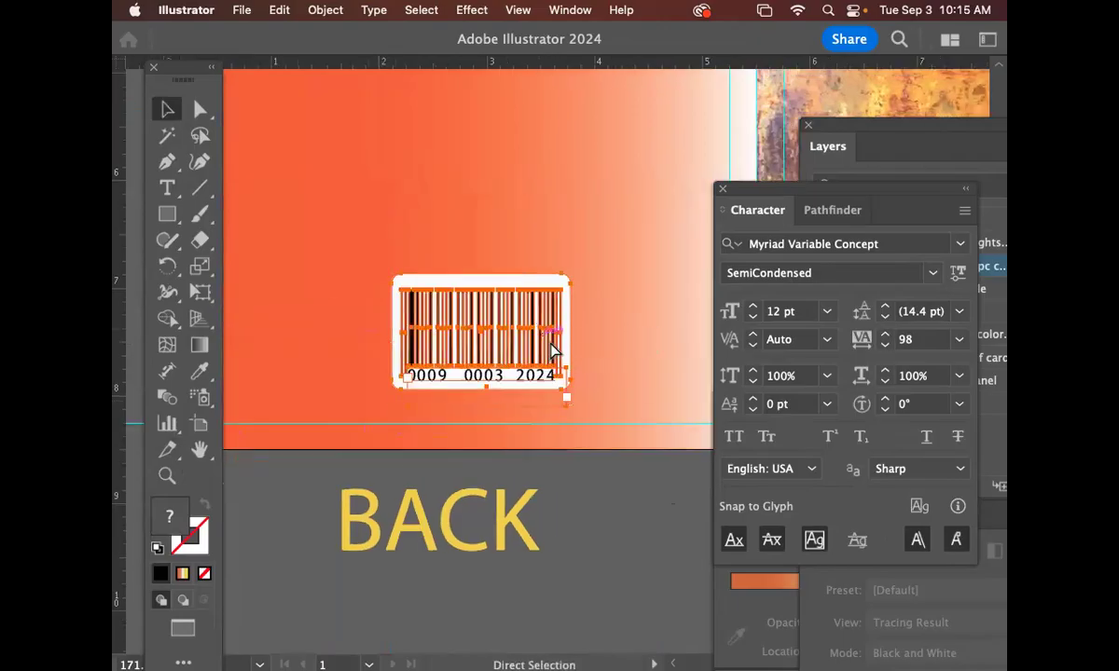
Examine the barcode's size and placement on the back panel in relation to the whole card layout.
key("super+minus")
key("super+minus")
key("super+minus")
key("space")
left_click_drag(646, 468, 603, 453)
left_click(578, 484)
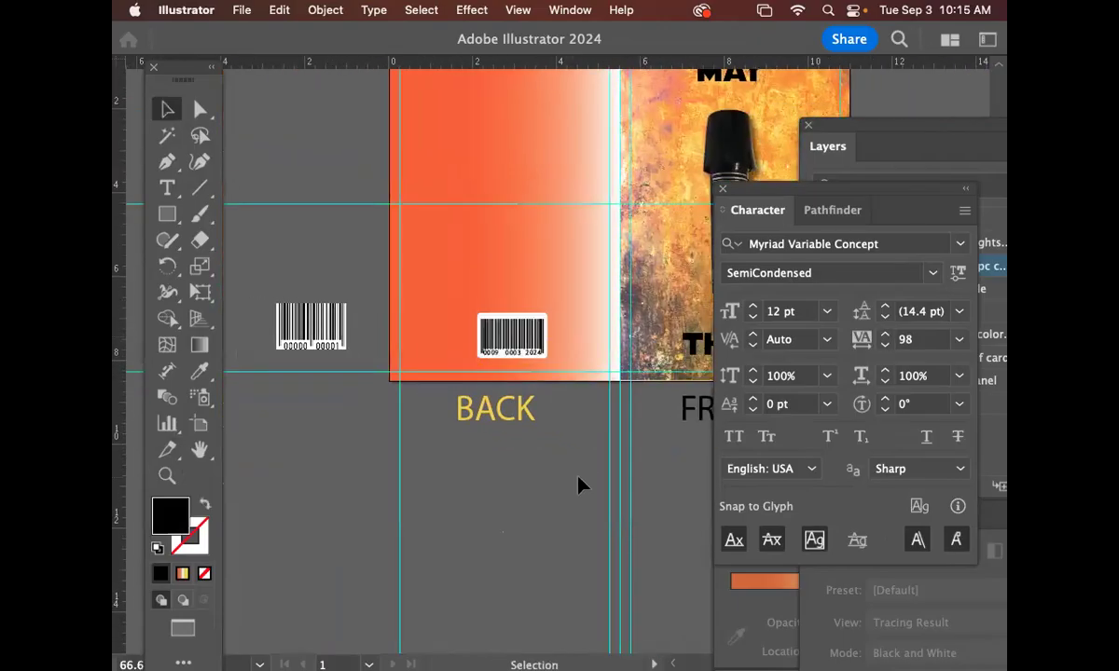
left_click(530, 345)
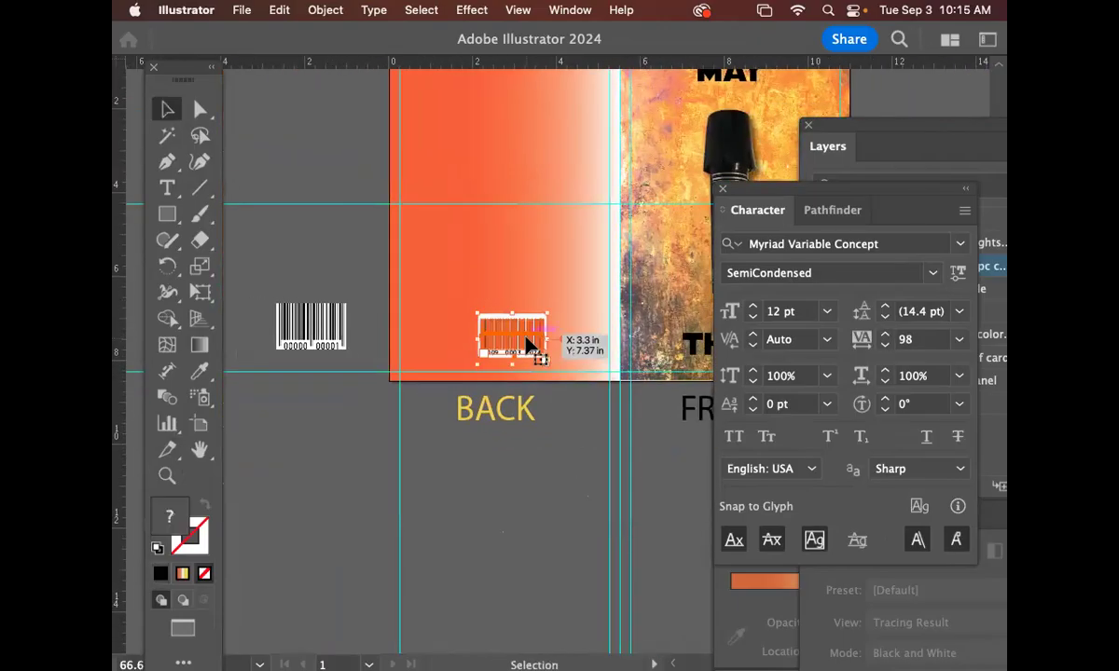
left_click(555, 500)
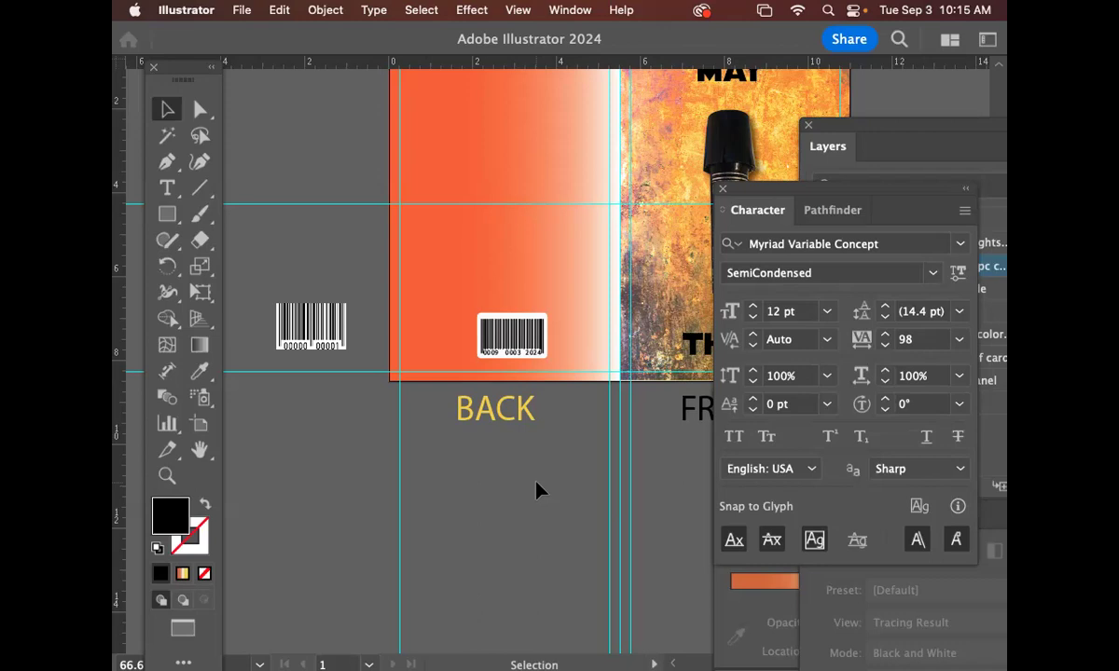
key("a")
key("super+equal")
key("super+minus")
key("super+minus")
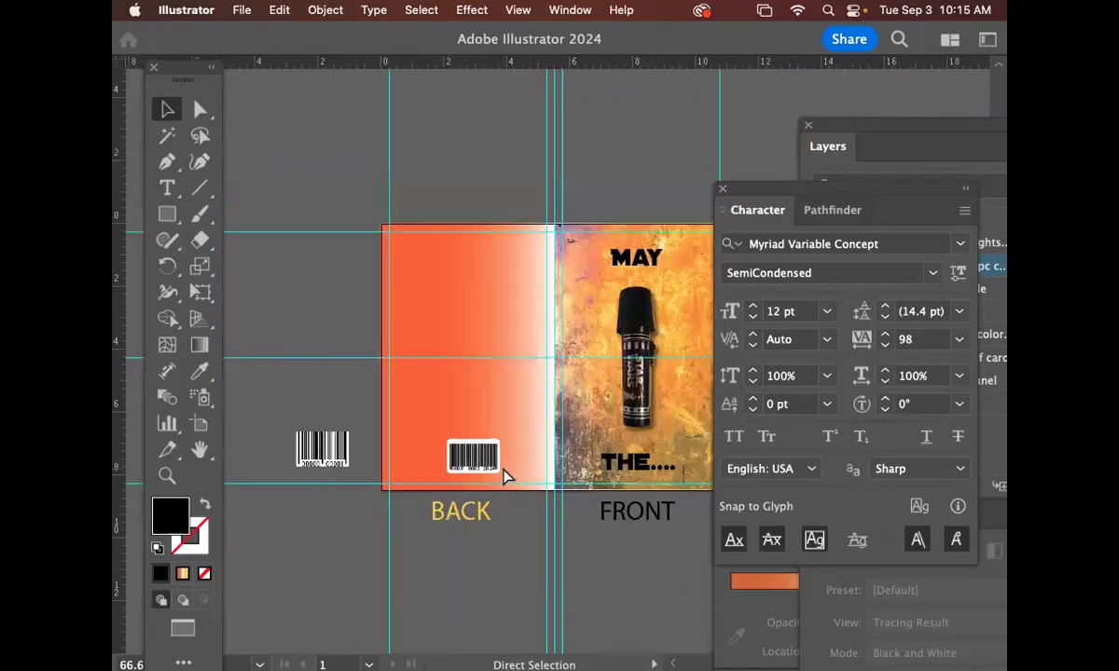
left_click_drag(564, 425, 432, 375)
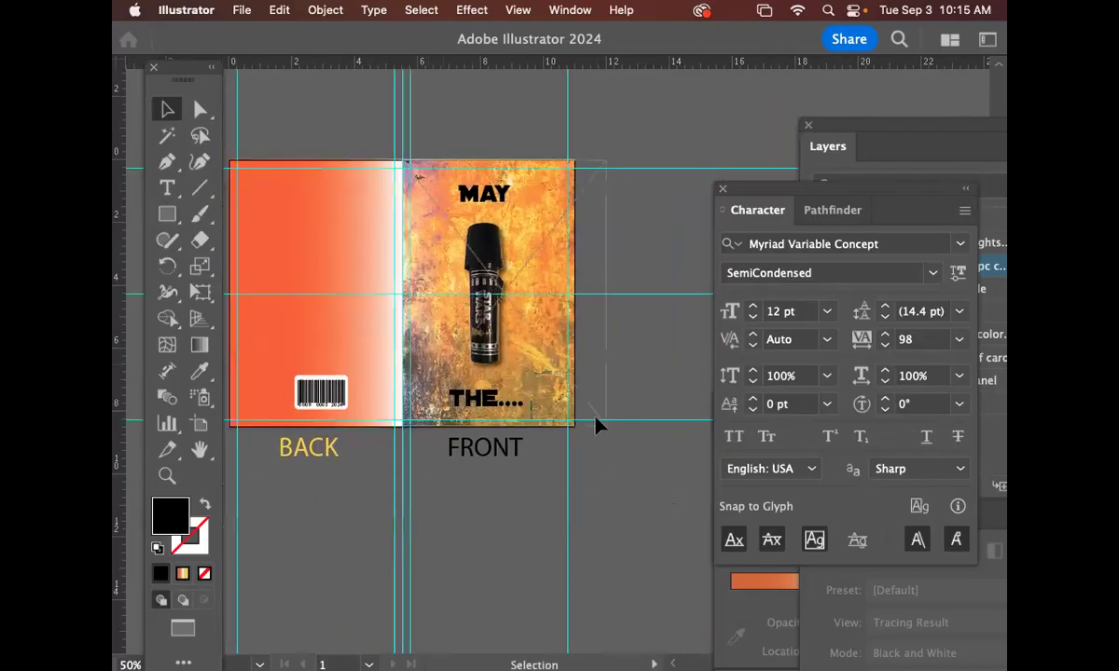
left_click_drag(471, 411, 562, 387)
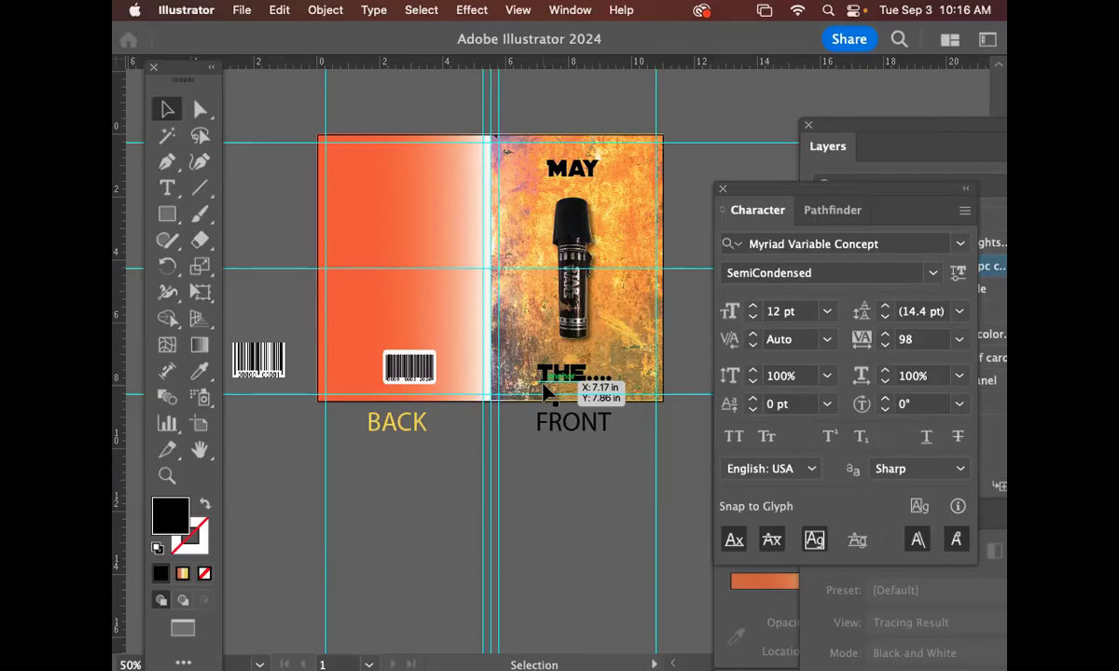
left_click_drag(545, 392, 547, 393)
key("super")
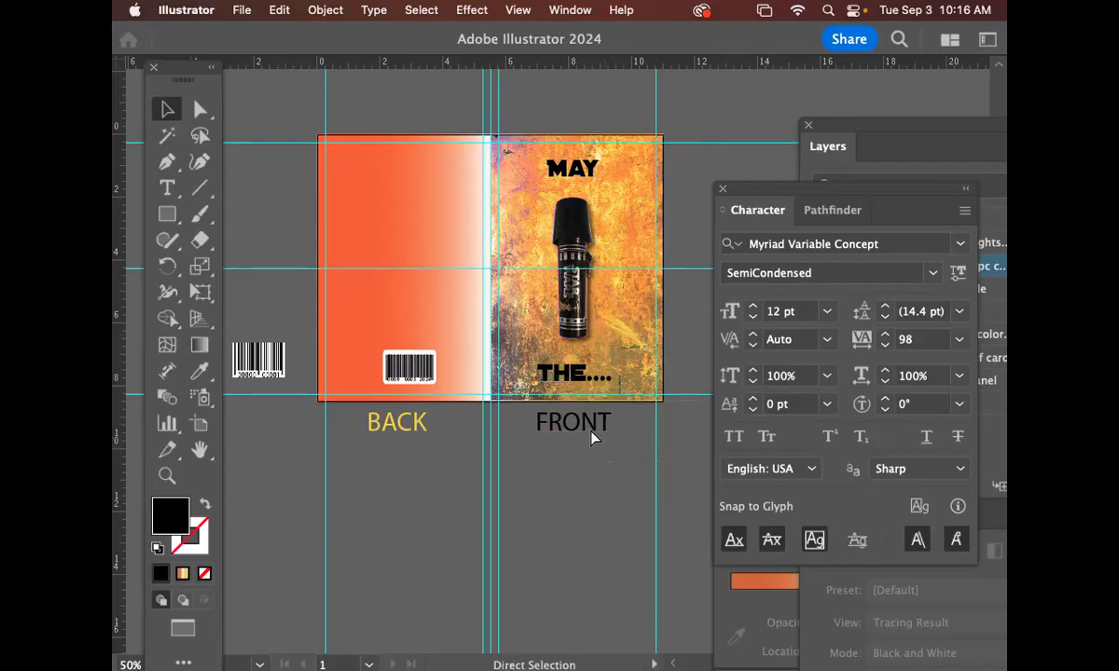